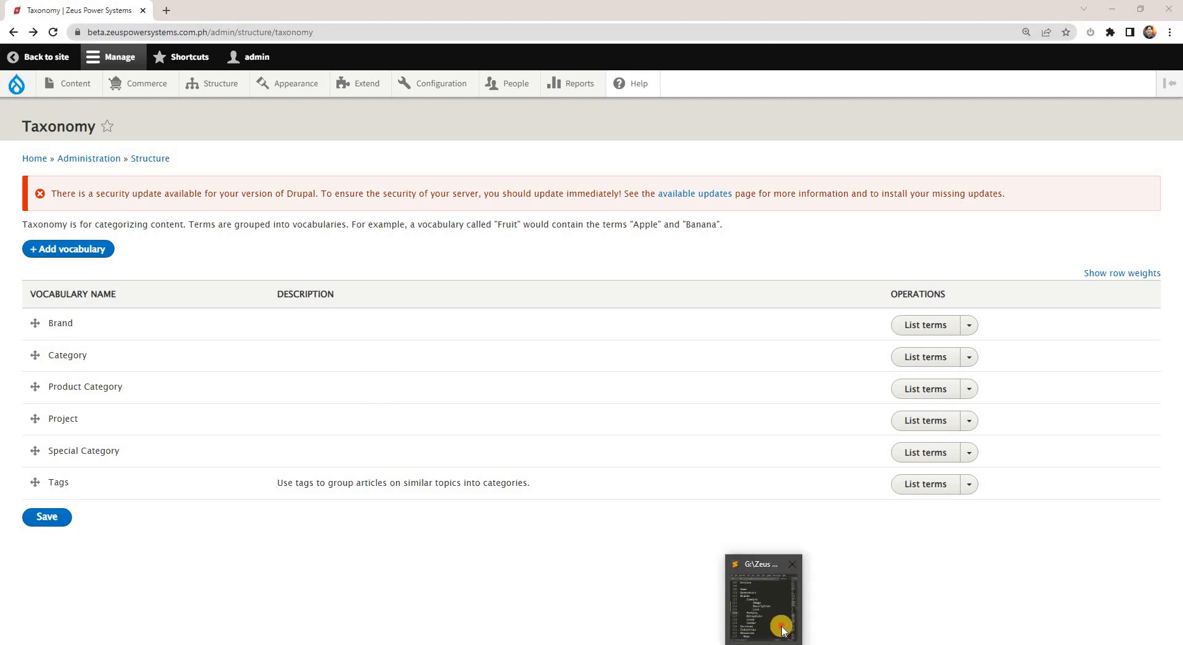
Look over the Zeus Power Systems home page, from the hero banner down to the Latest News section.
left_click(781, 625)
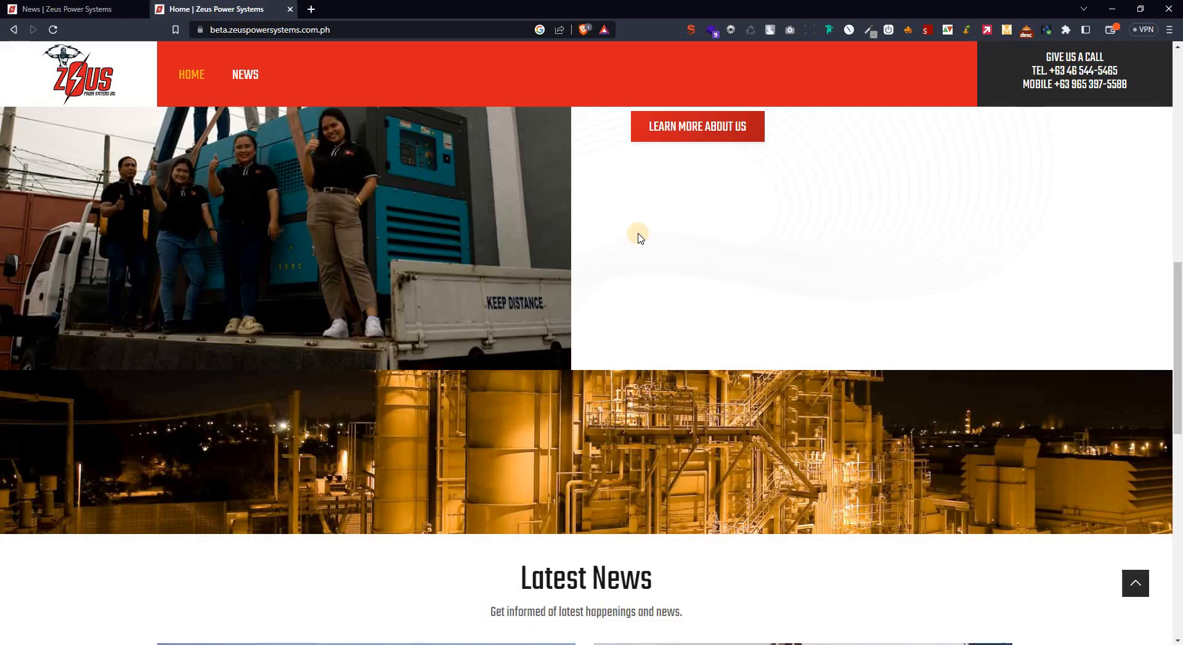
scroll(737, 269, "up", 10)
scroll(737, 281, "down", 15)
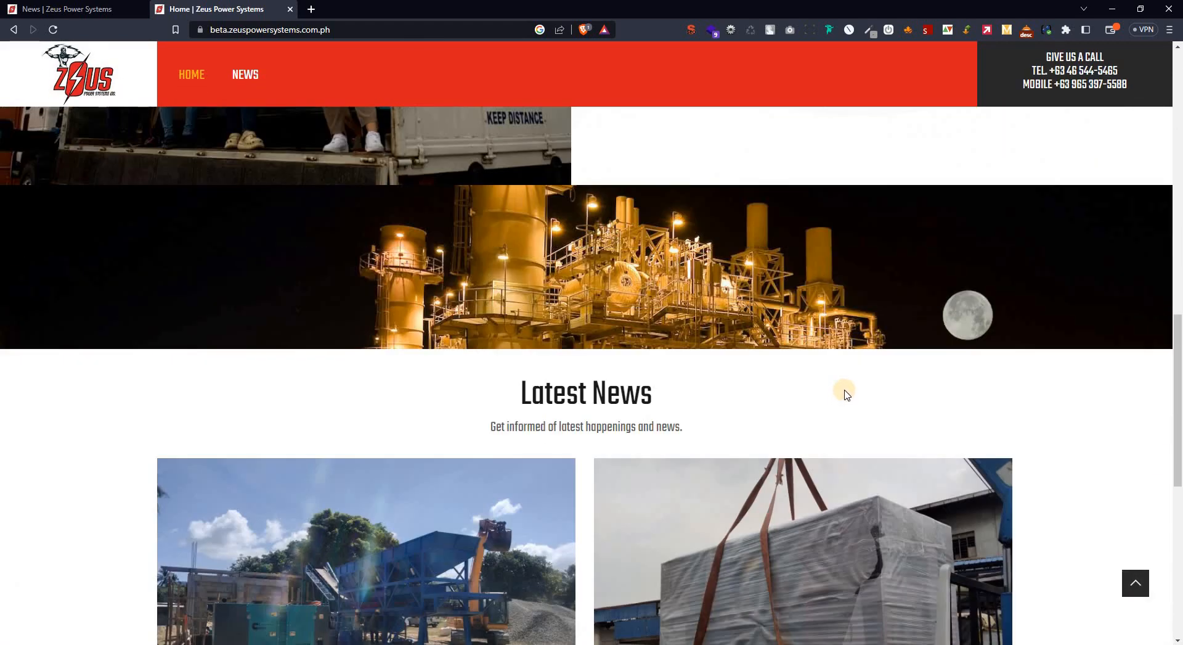
scroll(814, 363, "up", 6)
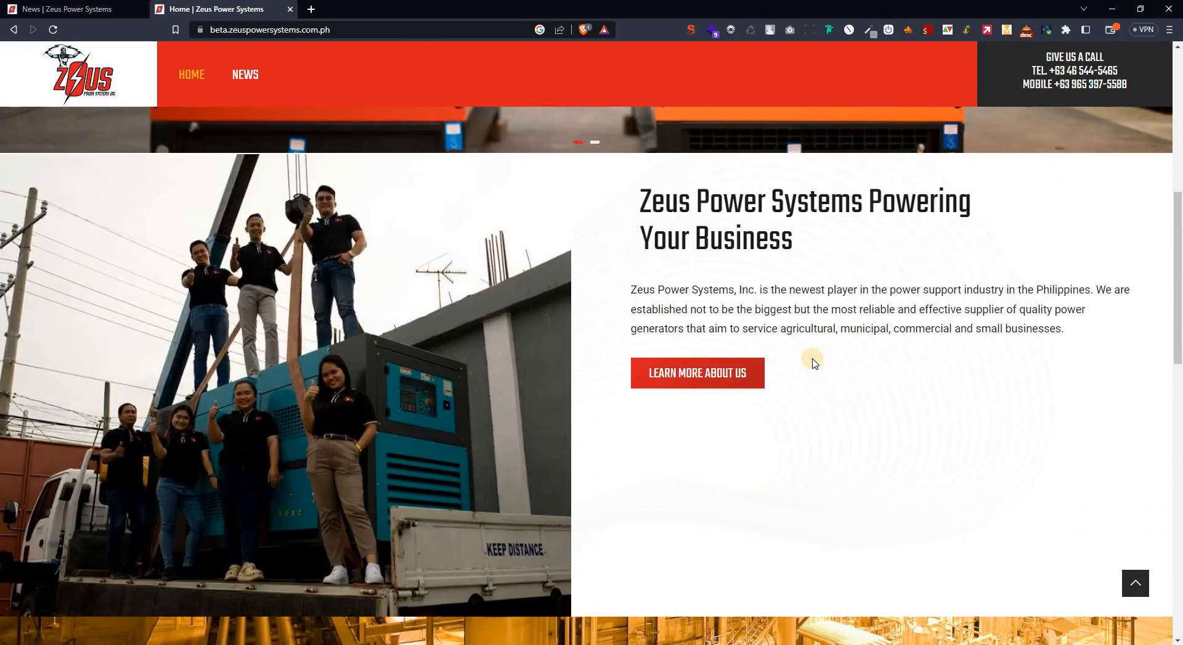
scroll(814, 362, "up", 5)
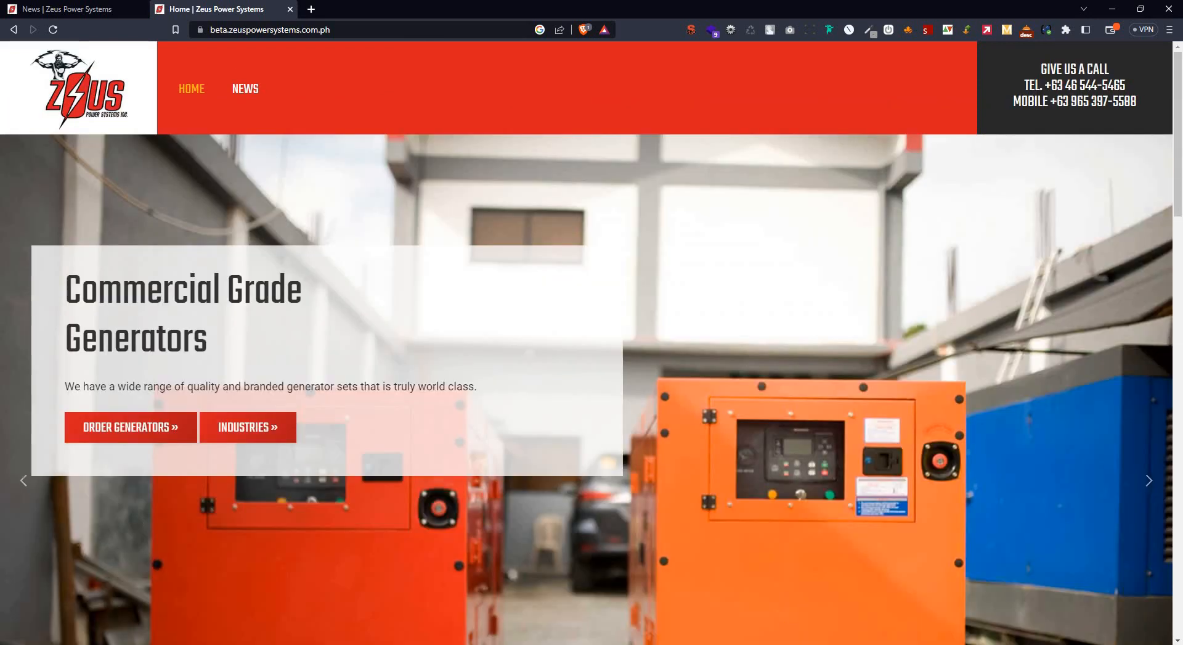
Switch to NOTES.txt in Sublime Text and review the brand names listed under Brands in the site outline.
key("alt+Tab")
double_click(456, 234)
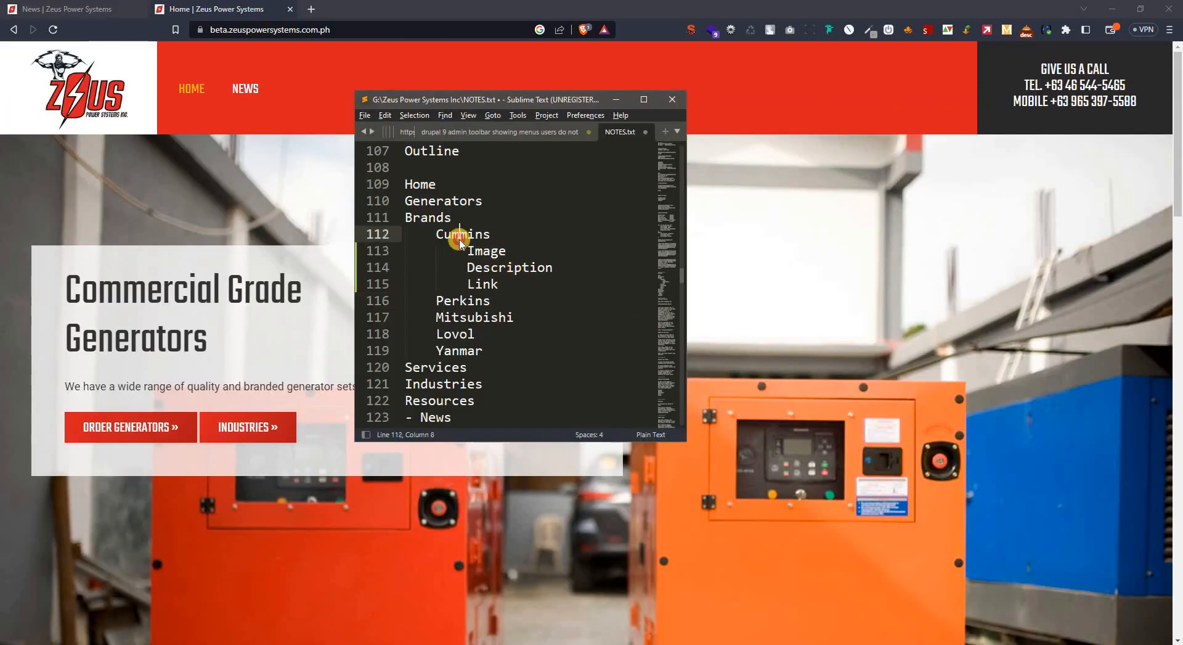
double_click(467, 300)
double_click(467, 318)
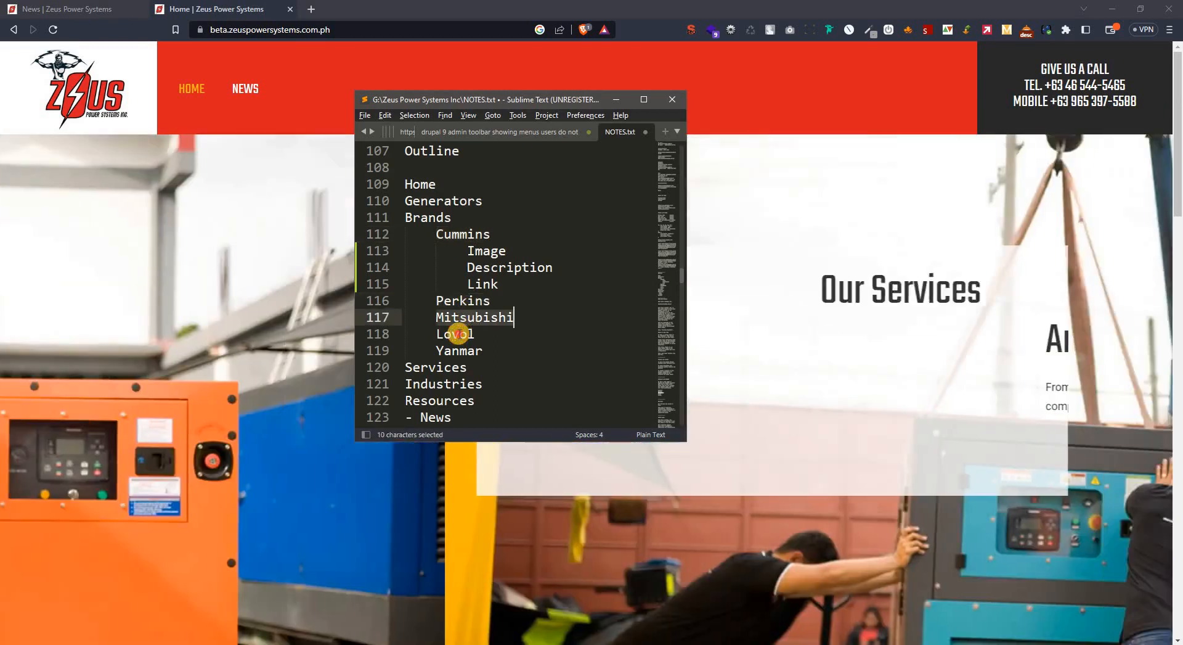
double_click(457, 335)
double_click(463, 350)
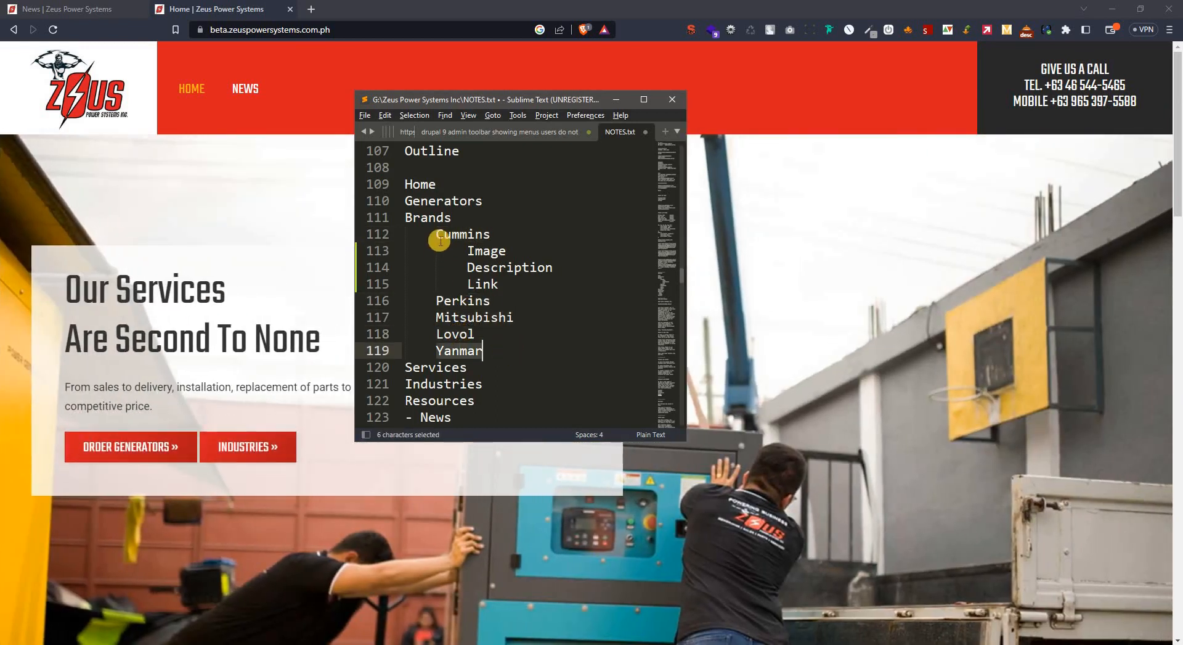
left_click_drag(437, 234, 482, 234)
left_click_drag(438, 300, 476, 317)
double_click(460, 333)
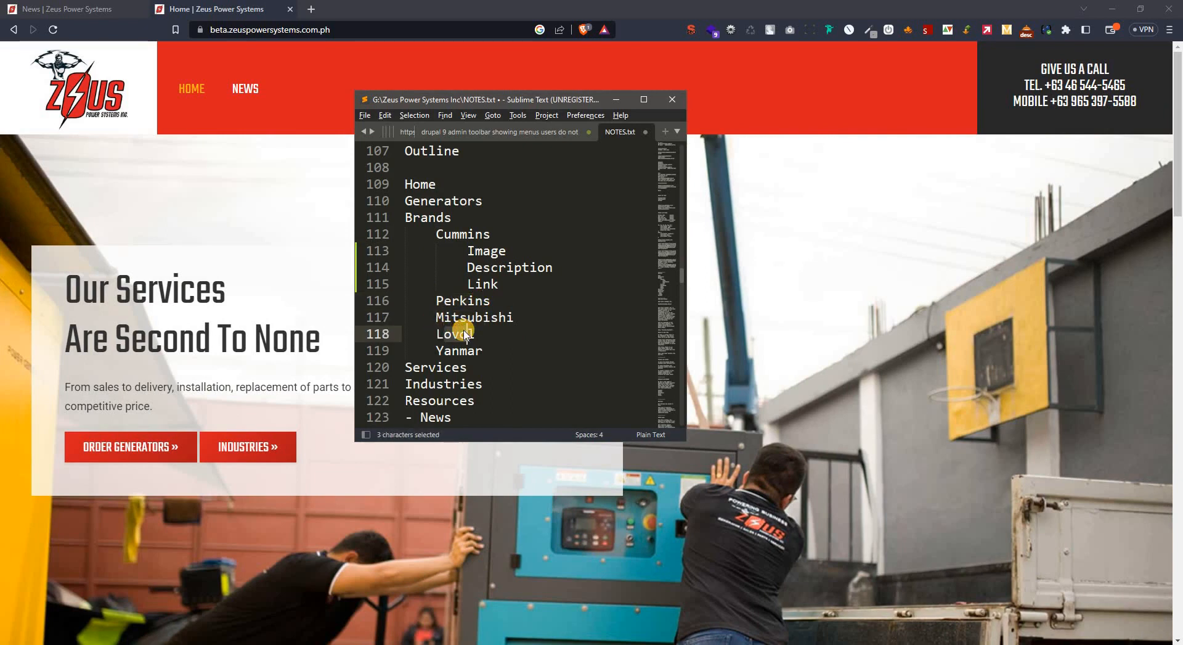
Add the path /generators/brands after the Brands heading in the NOTES.txt outline.
left_click(478, 213)
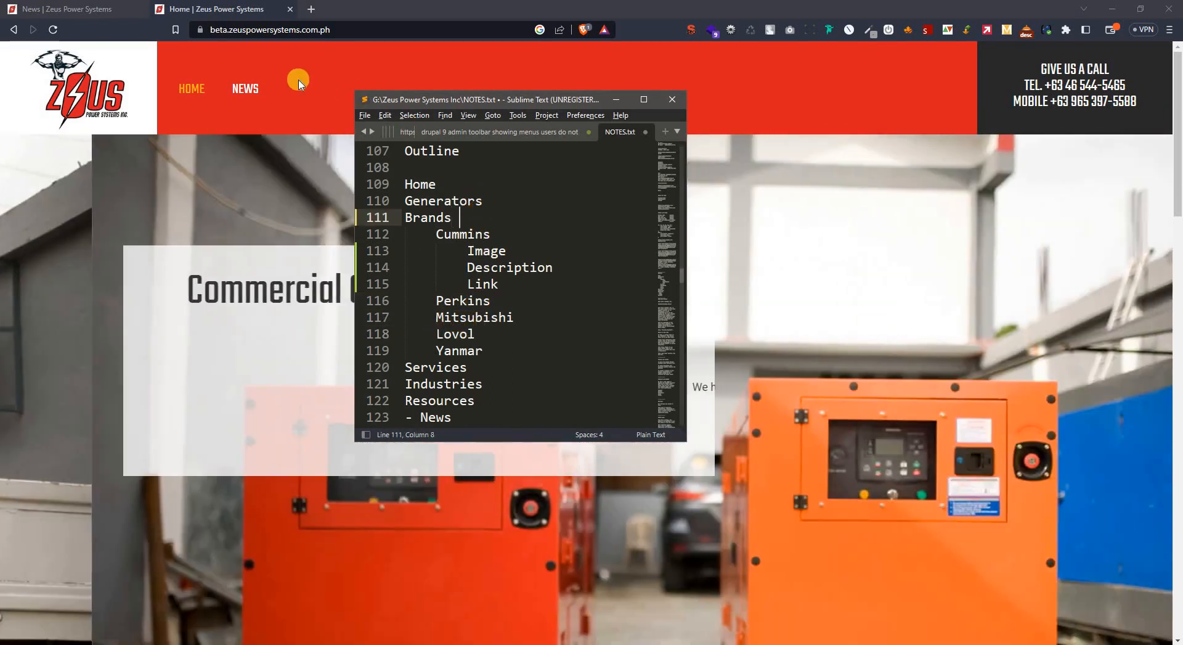
left_click(295, 81)
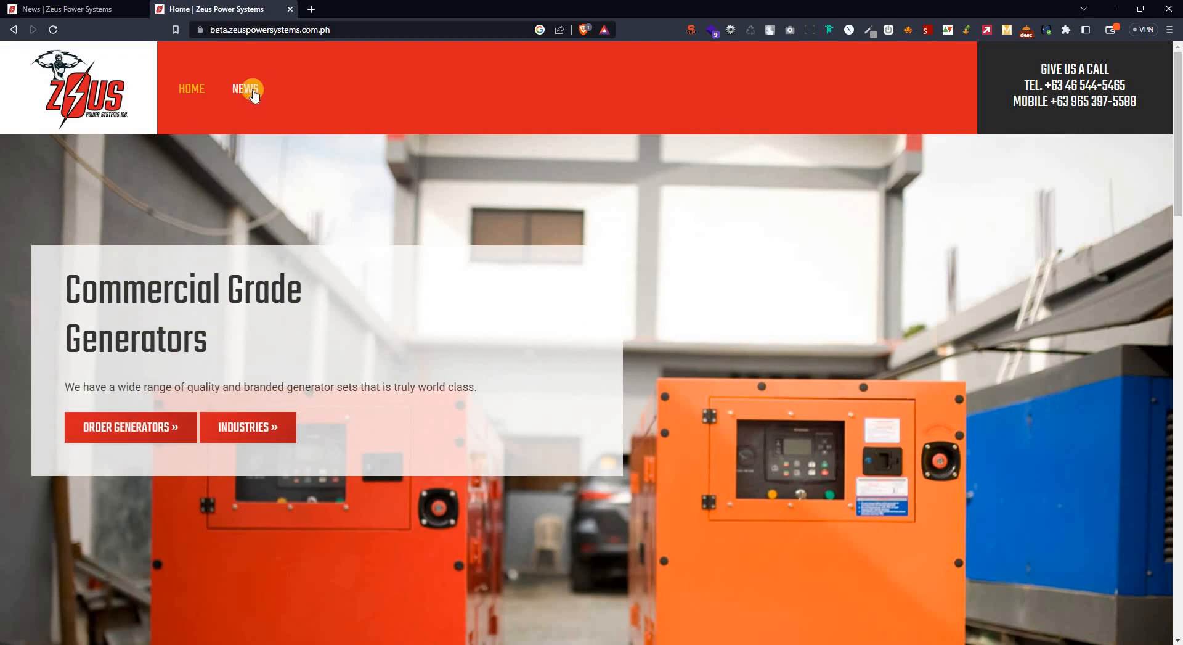
key("alt+Tab")
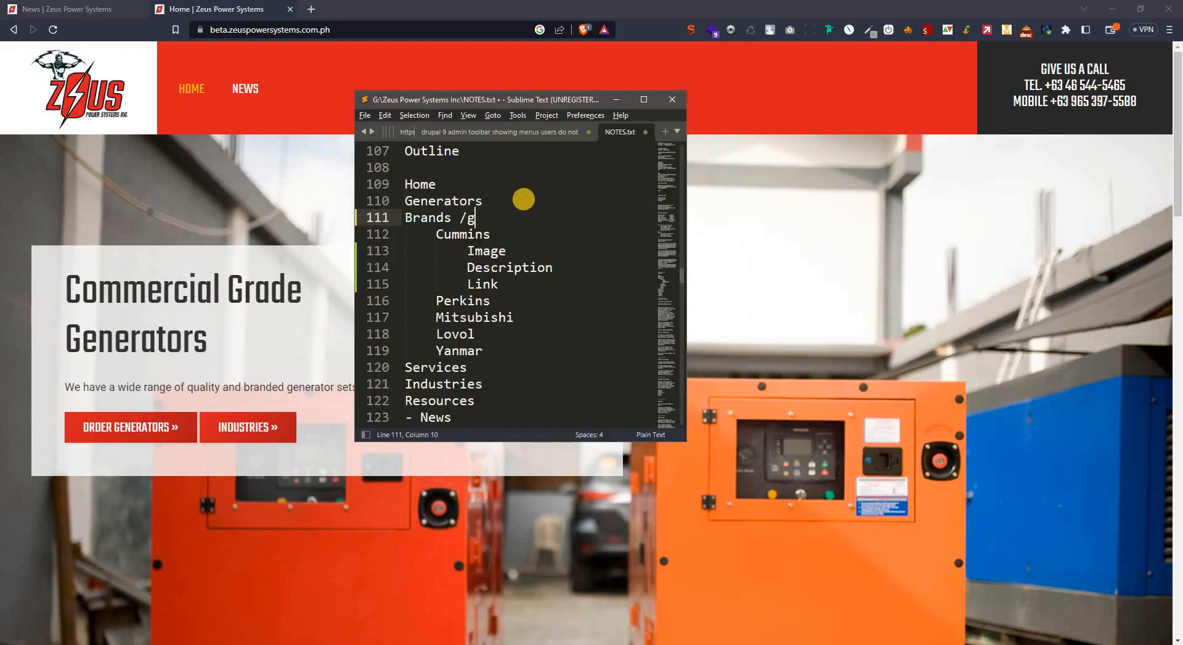
type("/brand")
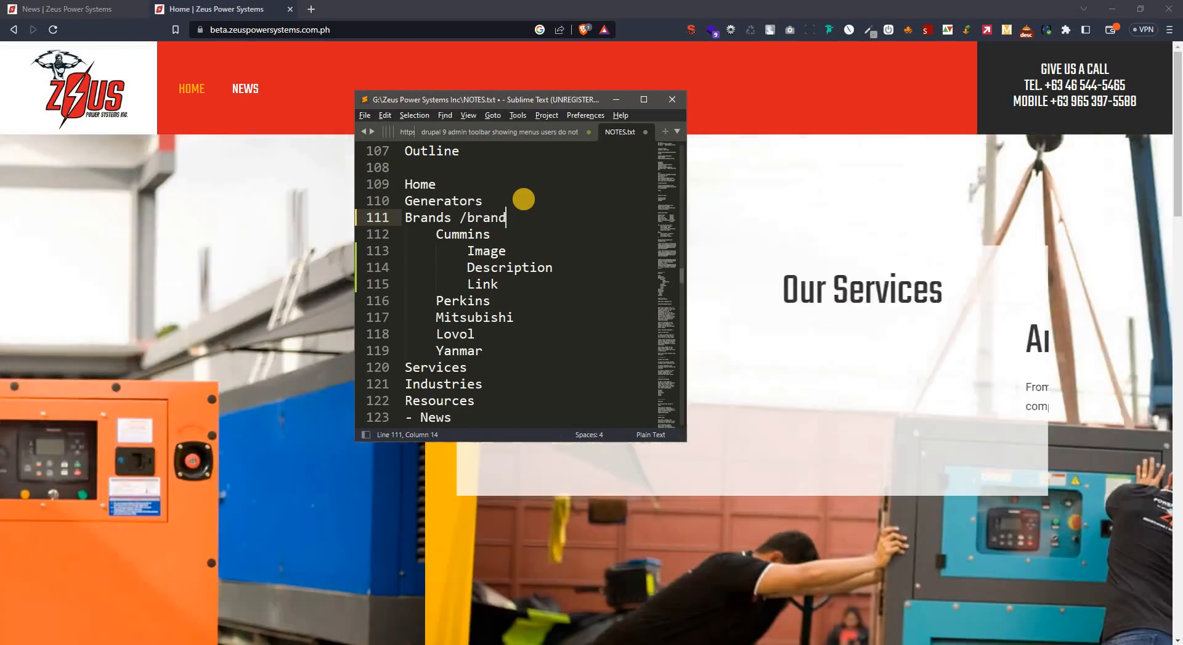
key("ctrl+Left")
type("gener")
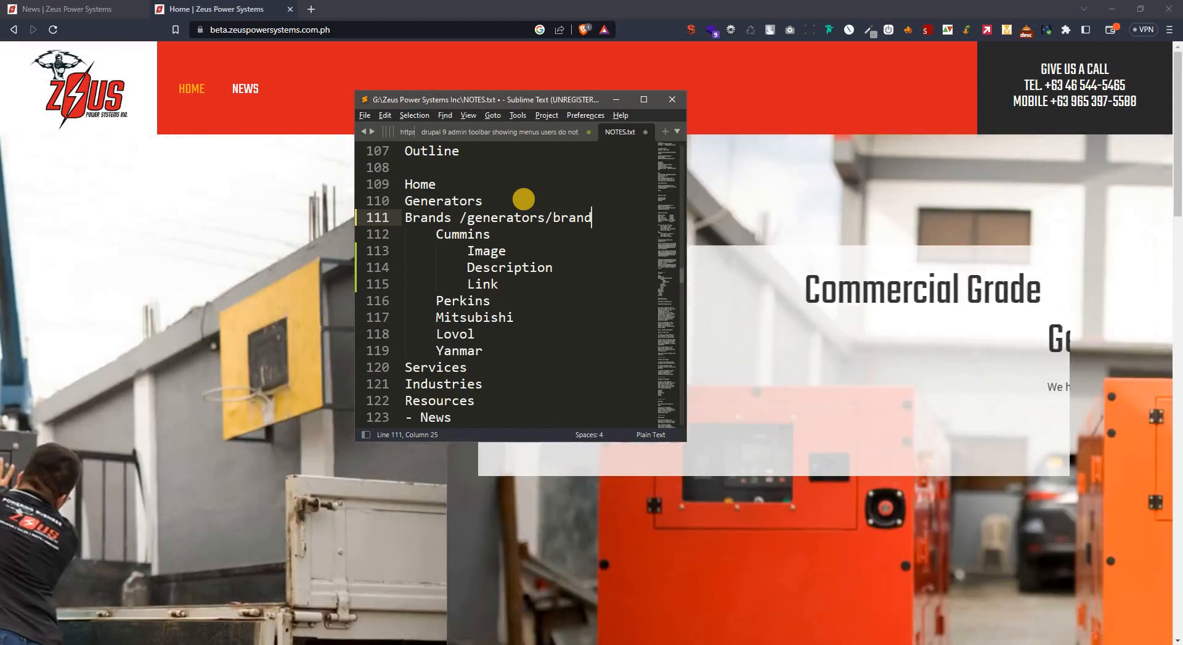
key("ctrl+shift+Left")
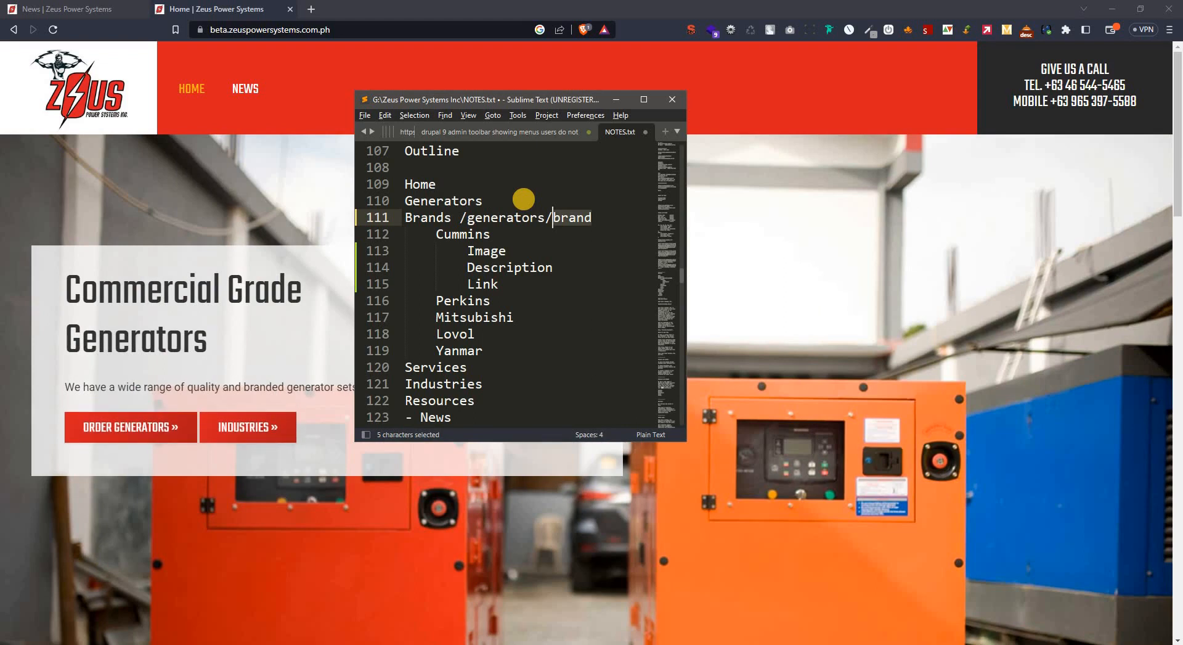
key("ctrl+Left")
key("ctrl+Left")
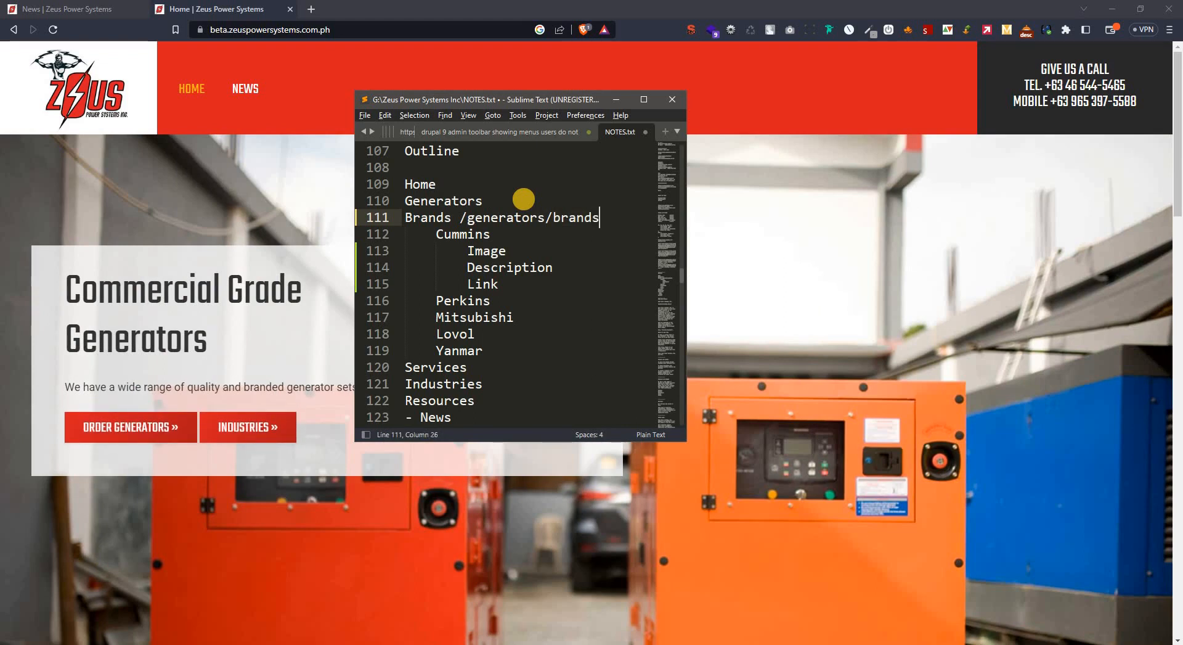
Review the Brands entry and its path in the notes against the website's main navigation.
left_click(563, 217)
left_click_drag(599, 217, 460, 217)
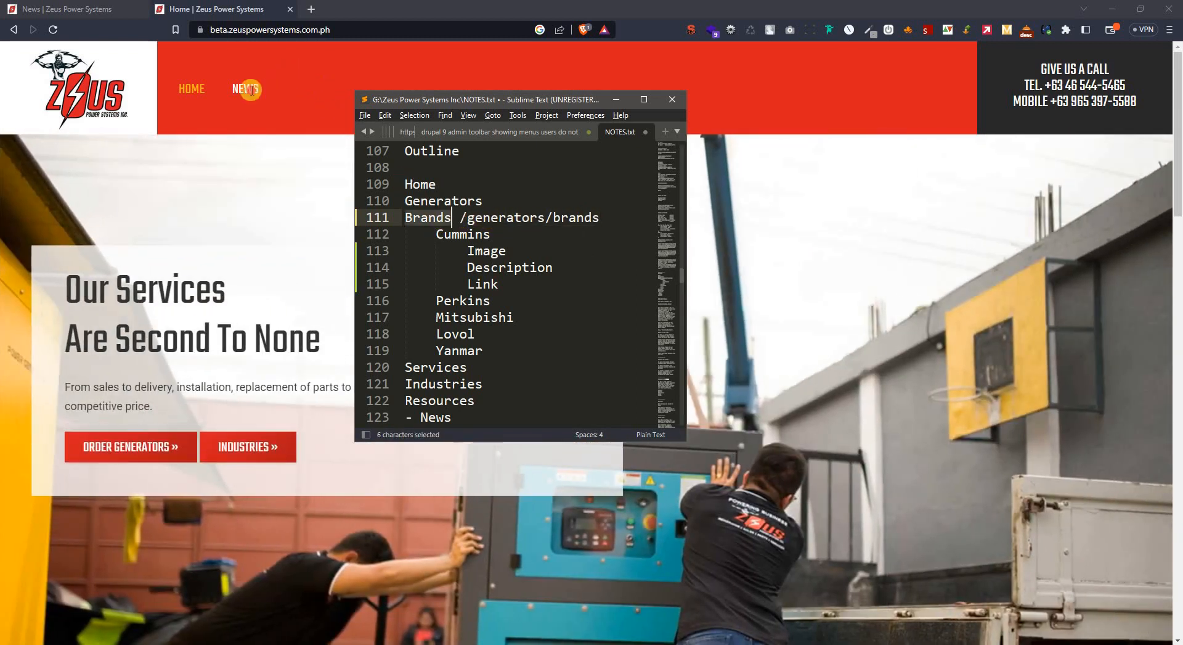
left_click(240, 89)
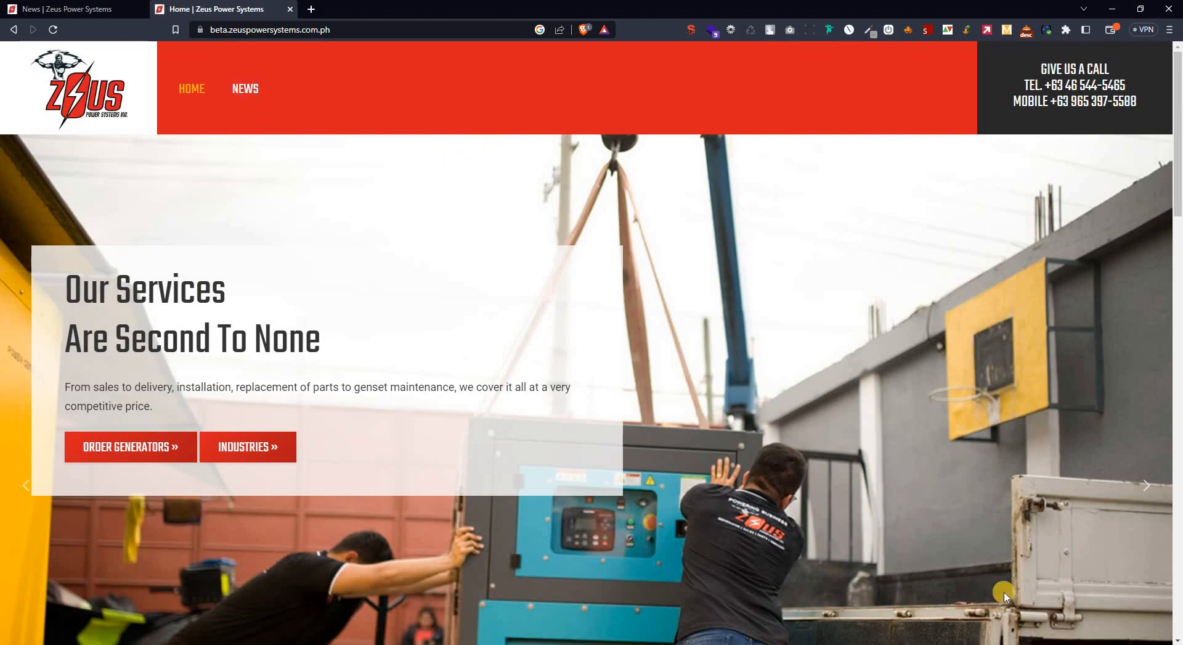
key("alt+Tab")
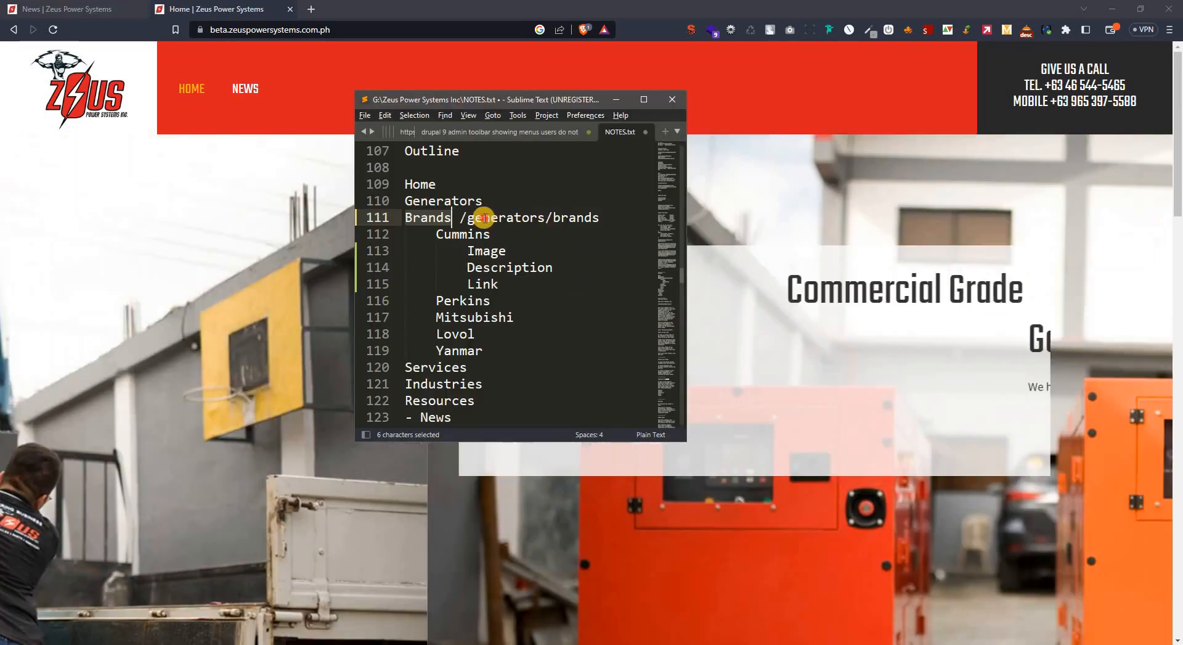
double_click(483, 217)
left_click_drag(590, 217, 590, 217)
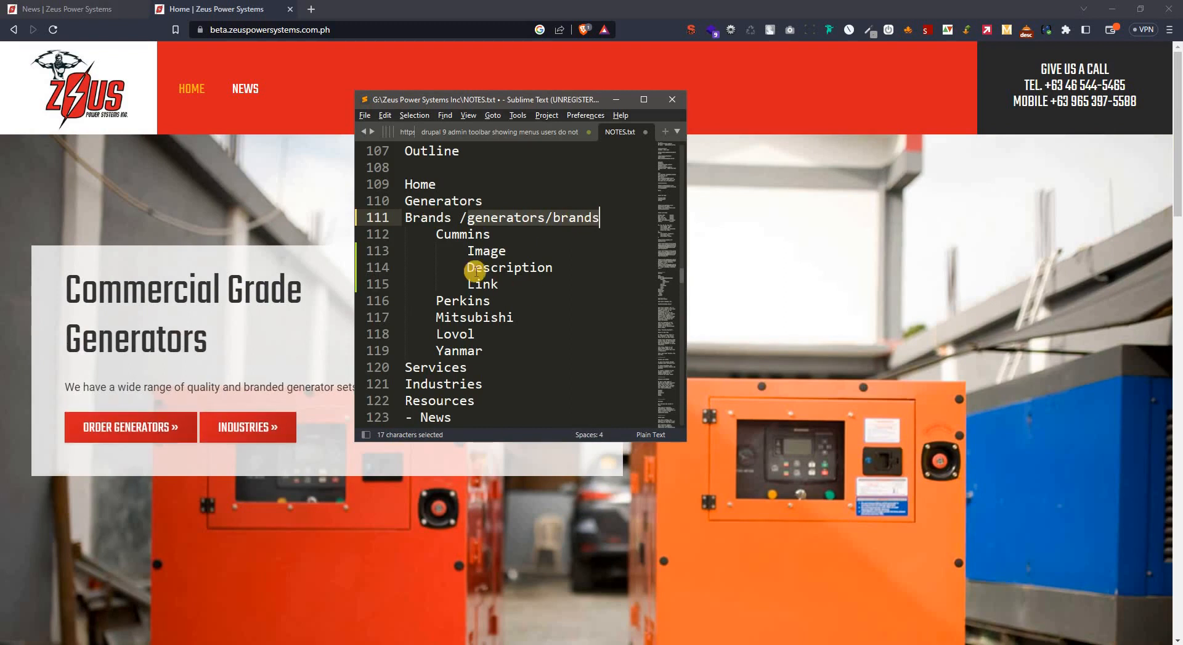
Go through the outline's Cummins, Perkins, Mitsubishi, Lovol and Yanmar entries one by one.
left_click_drag(438, 232, 501, 235)
left_click_drag(436, 298, 483, 317)
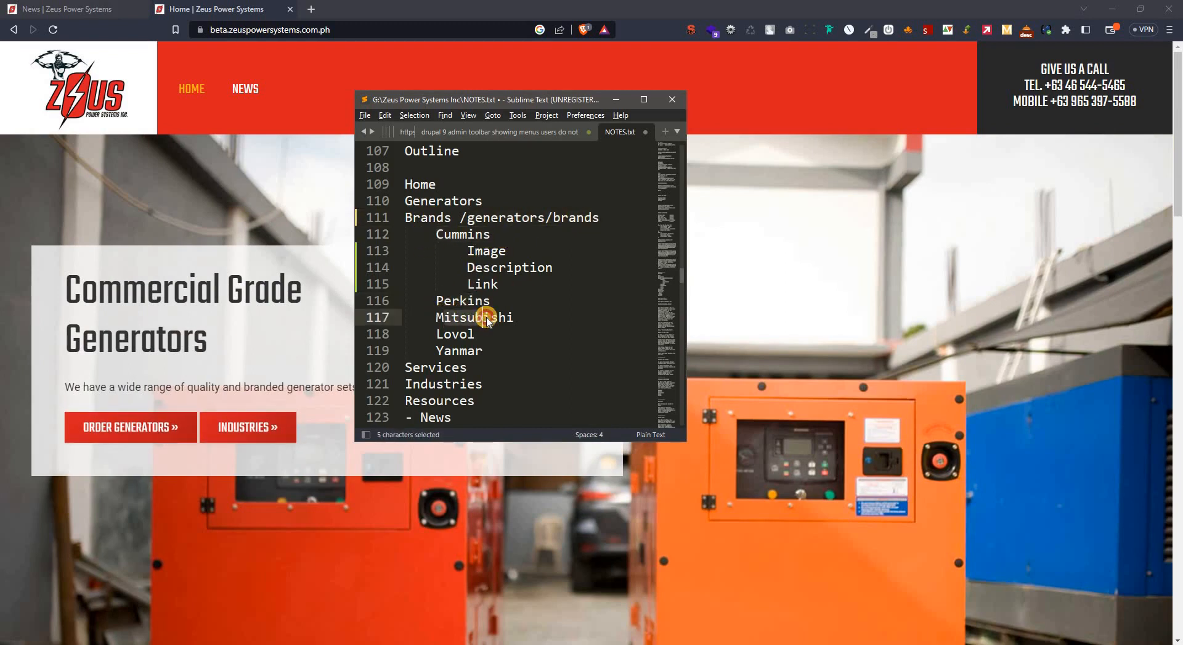
double_click(456, 232)
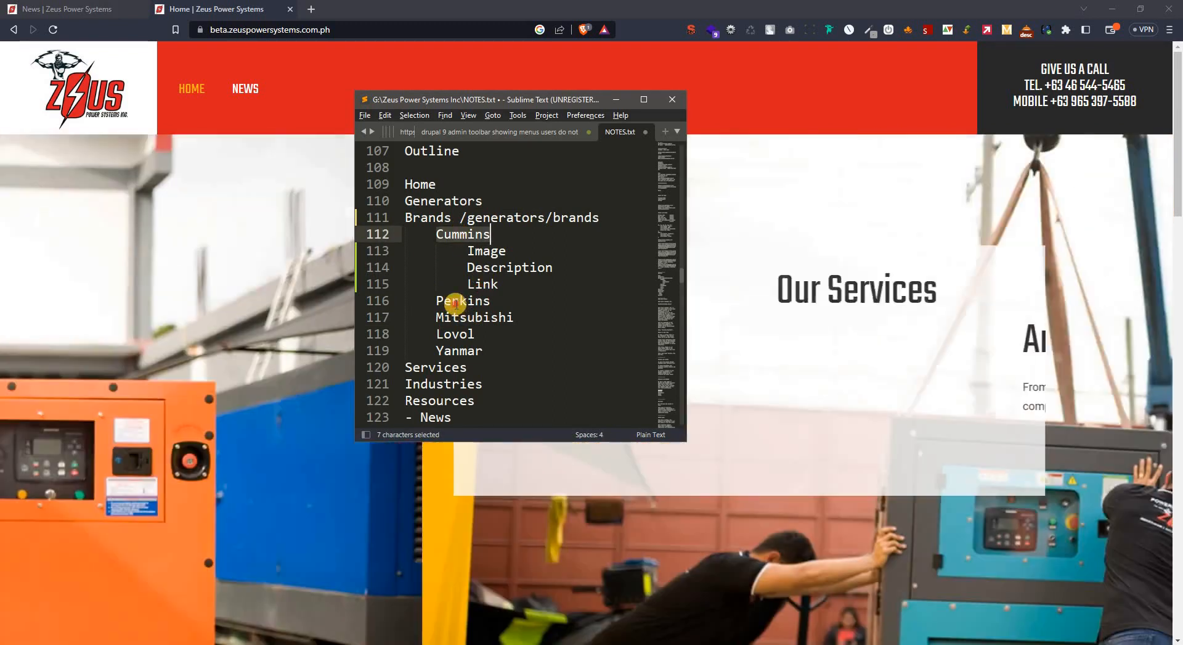
double_click(456, 306)
double_click(456, 317)
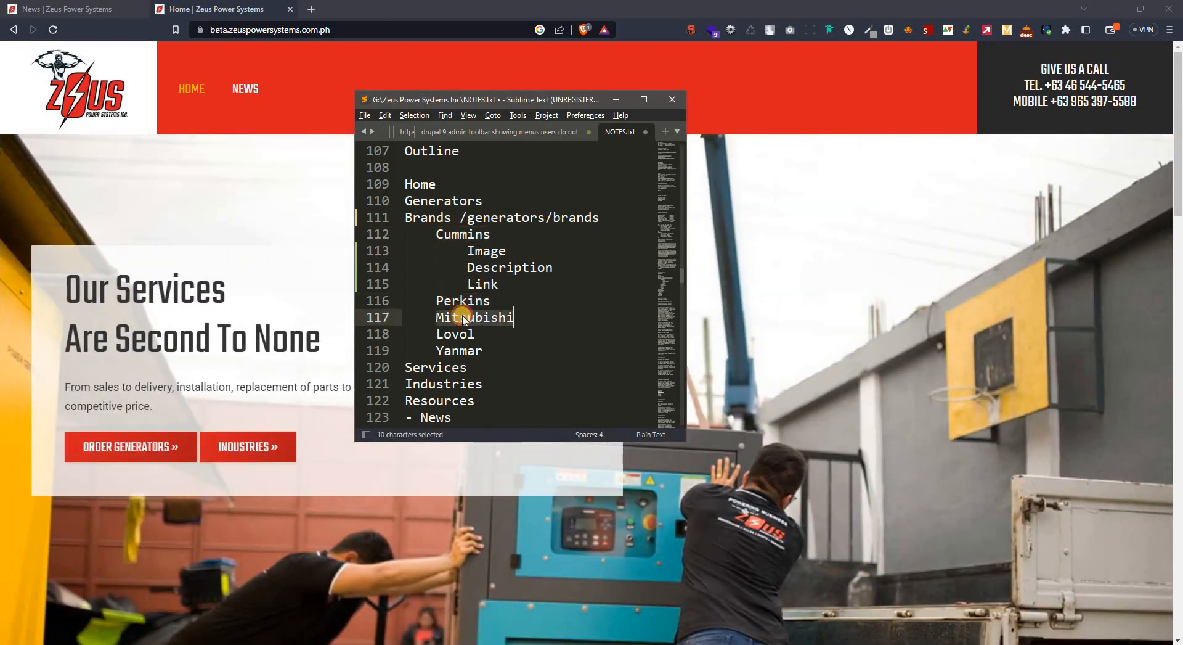
double_click(461, 334)
double_click(465, 350)
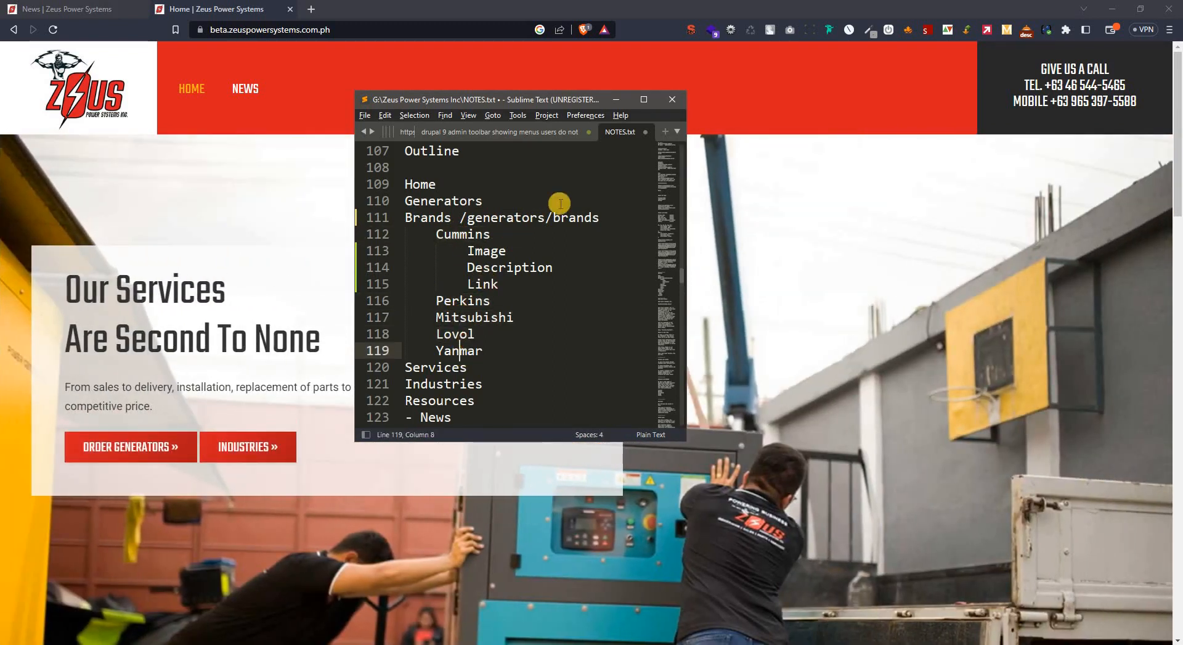
Switch to the Drupal Taxonomy page in Chrome and list the terms of the Brand vocabulary.
key("alt+Tab")
key("alt+Tab")
key("alt+Tab")
key("alt+Tab")
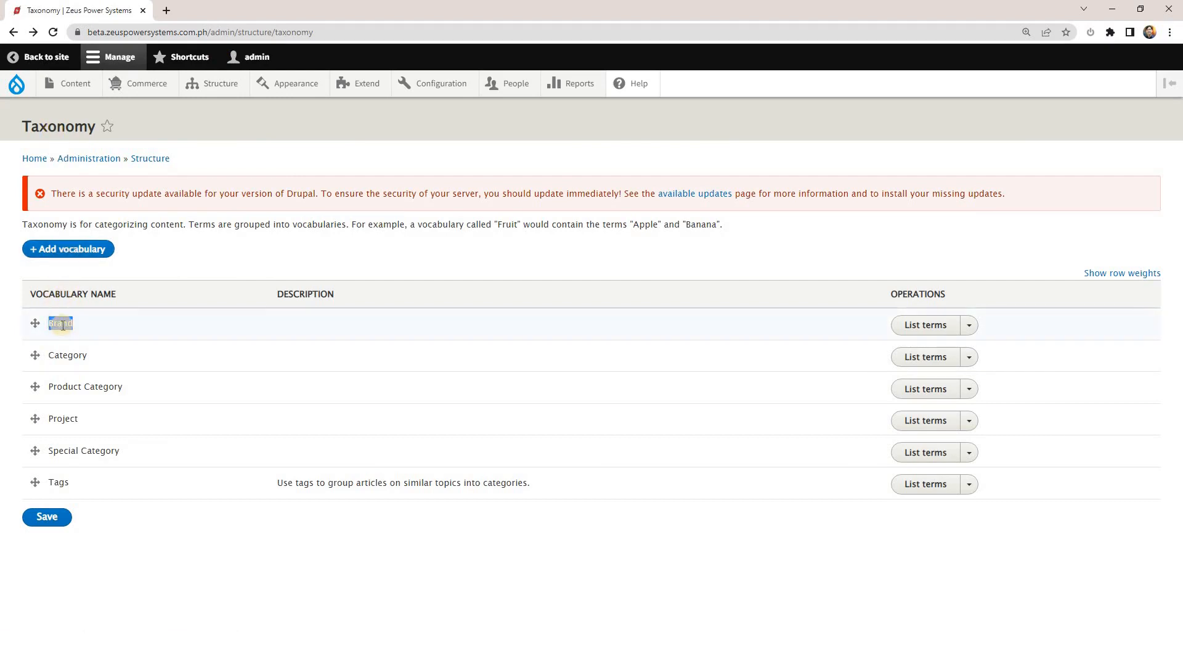
left_click(969, 326)
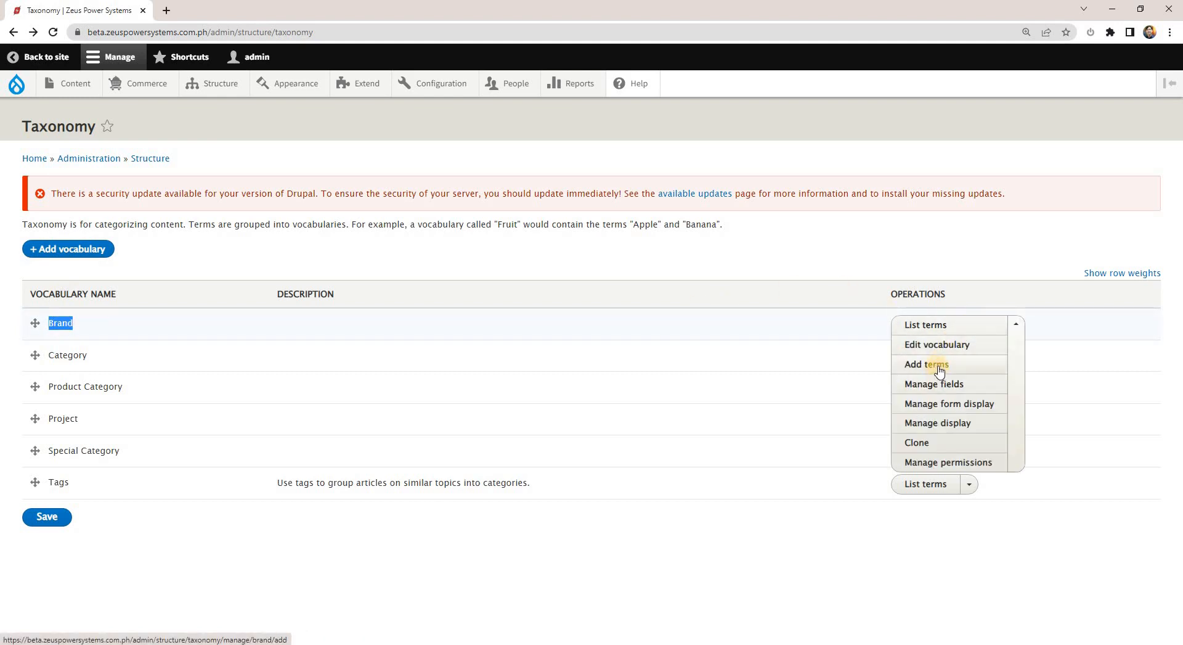
left_click(939, 330)
Compare the Brand vocabulary's term list with the brands in NOTES.txt, checking for terms such as Perkins and Yanmar.
key("alt+Tab")
key("alt+Tab")
key("alt+Tab")
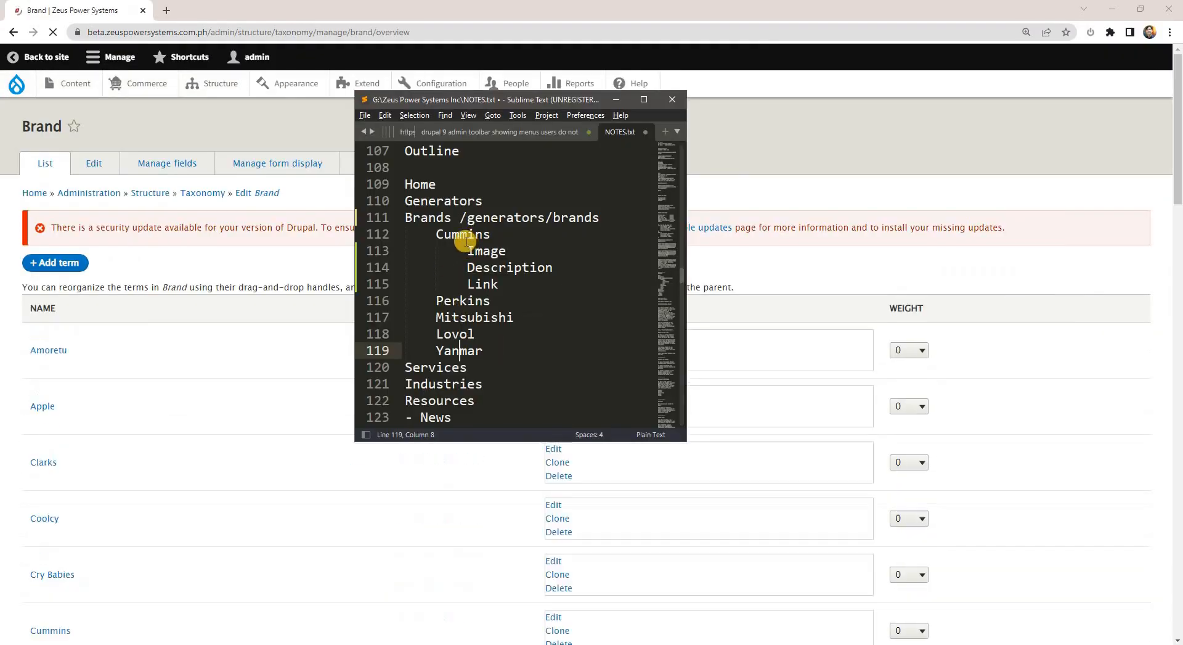
left_click(462, 241)
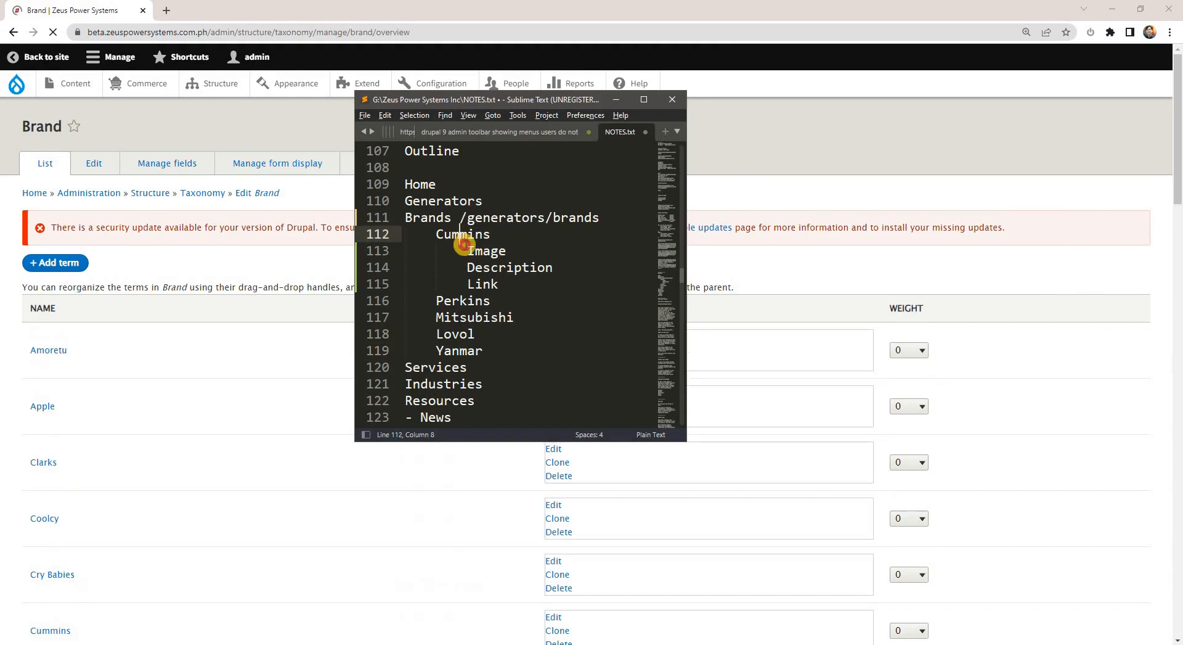
double_click(452, 318)
left_click(291, 275)
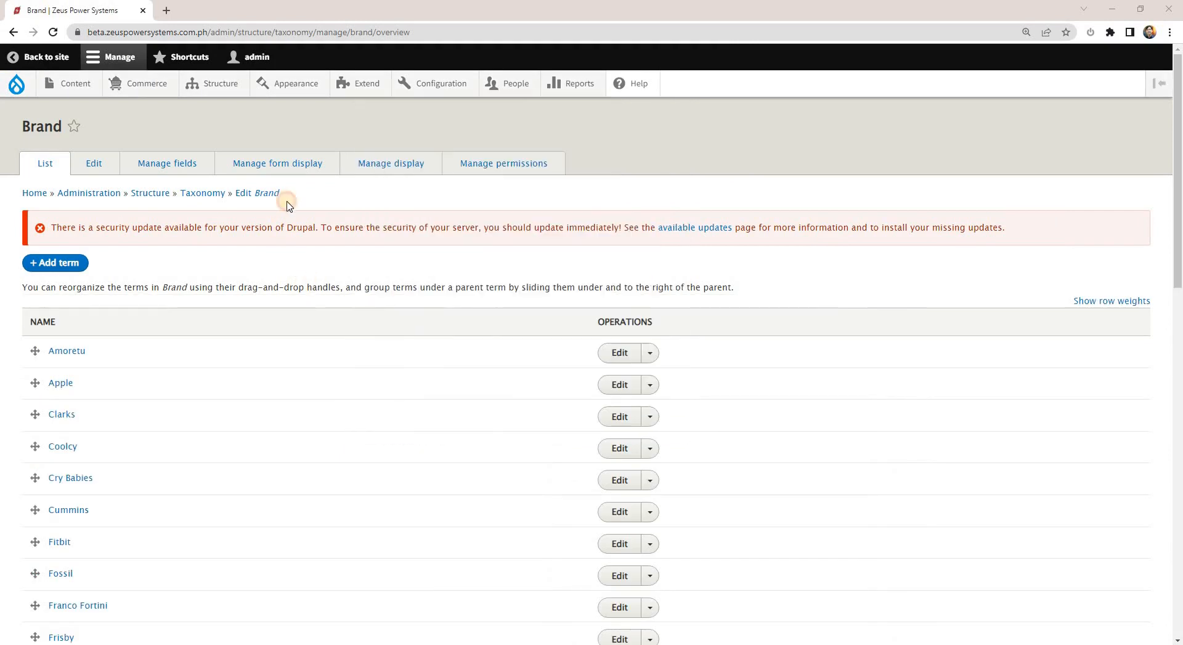
left_click_drag(282, 192, 254, 193)
scroll(363, 361, "down", 15)
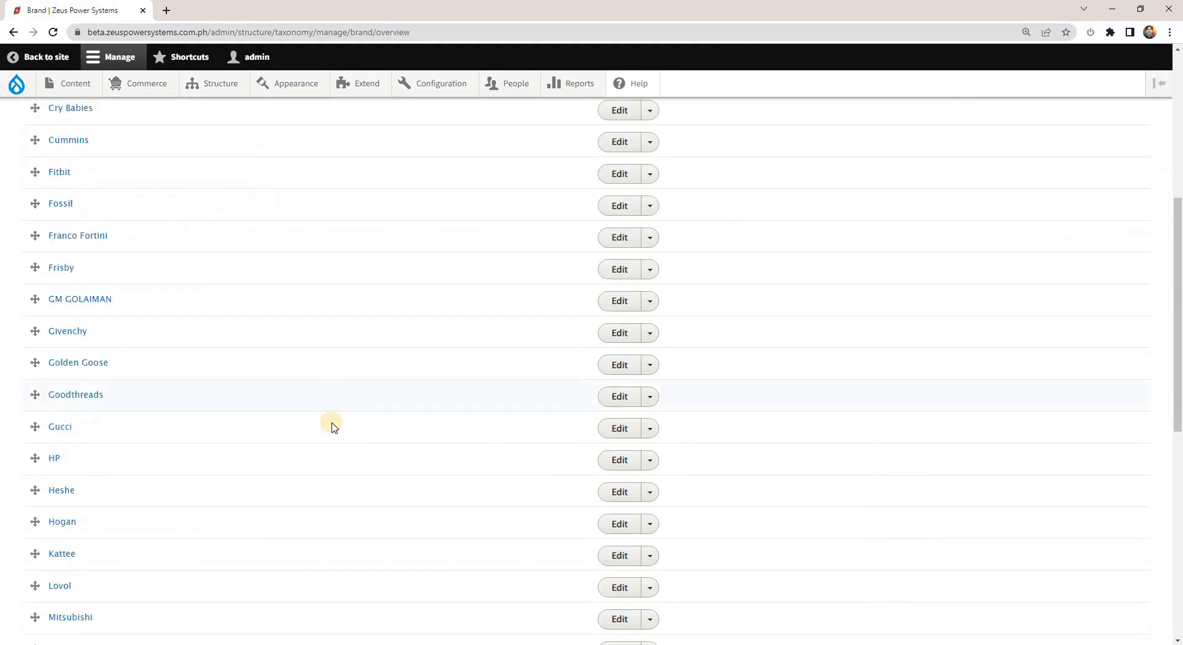
left_click_drag(99, 171, 39, 157)
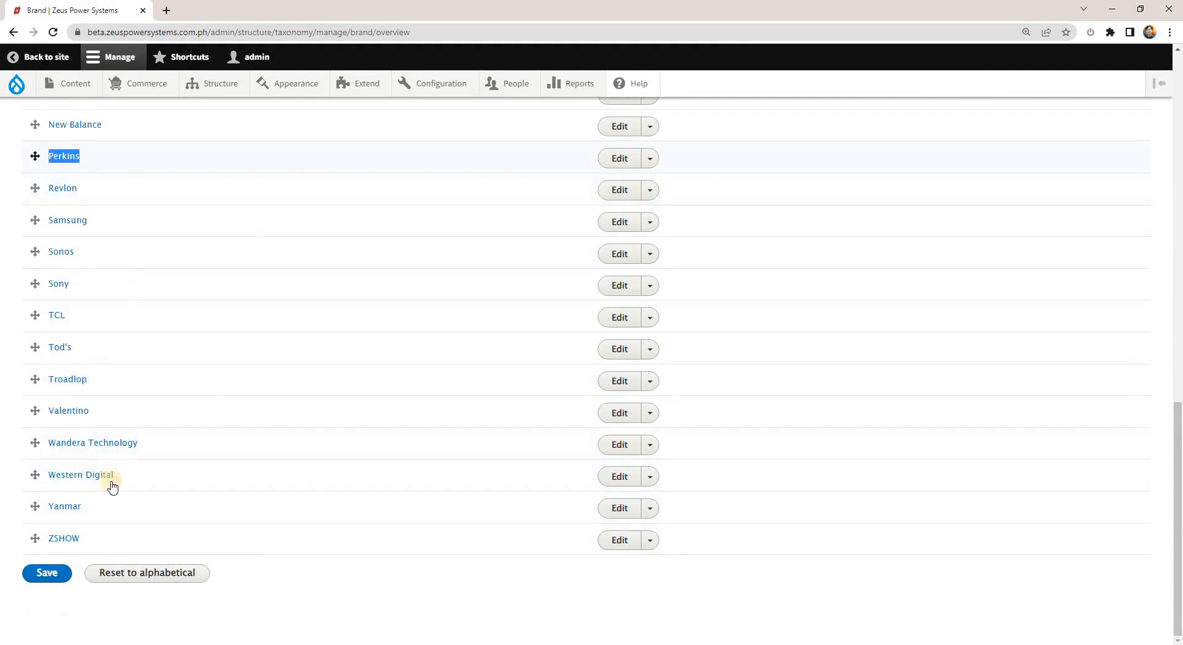
left_click_drag(56, 504, 273, 494)
scroll(273, 494, "up", 15)
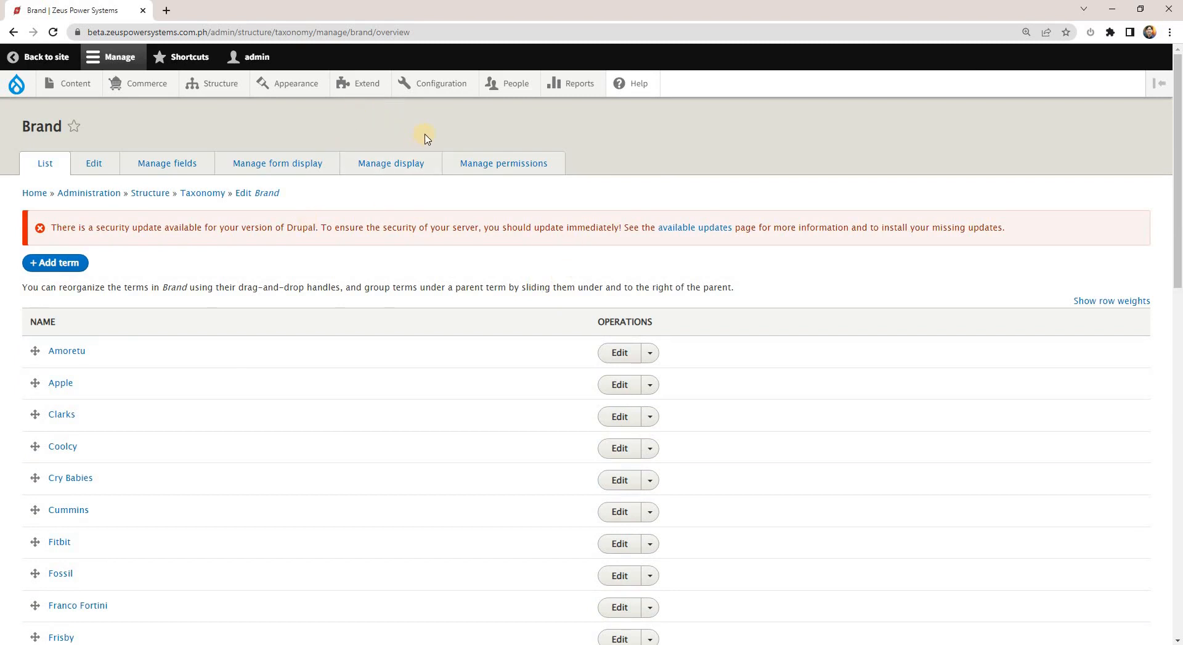
scroll(555, 333, "down", 1)
Recheck the five generator brands in the NOTES.txt outline and return to the Brand term list in Chrome.
key("alt+Tab")
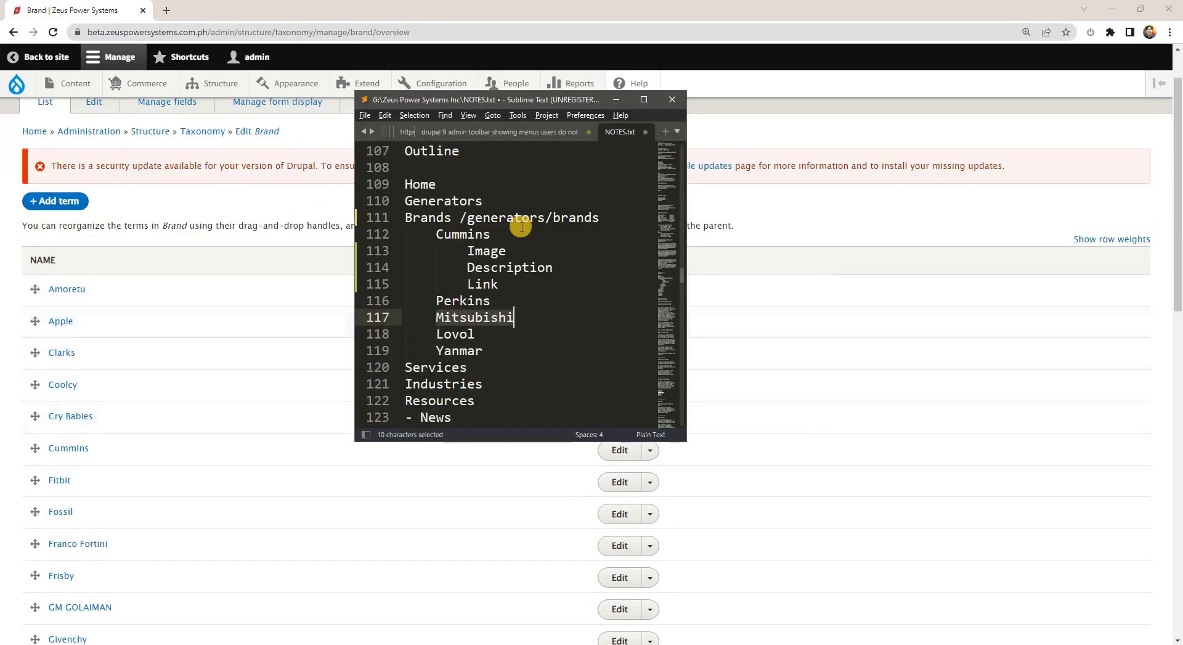
double_click(446, 235)
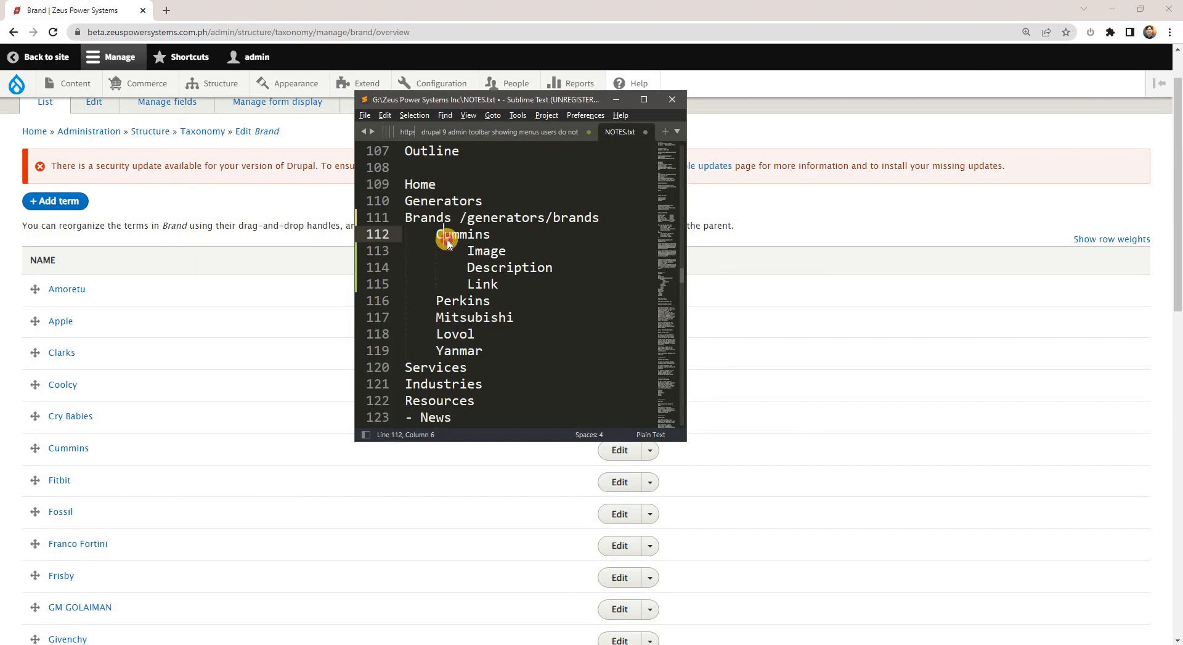
left_click(451, 301)
left_click(449, 318)
left_click(447, 334)
left_click(450, 353)
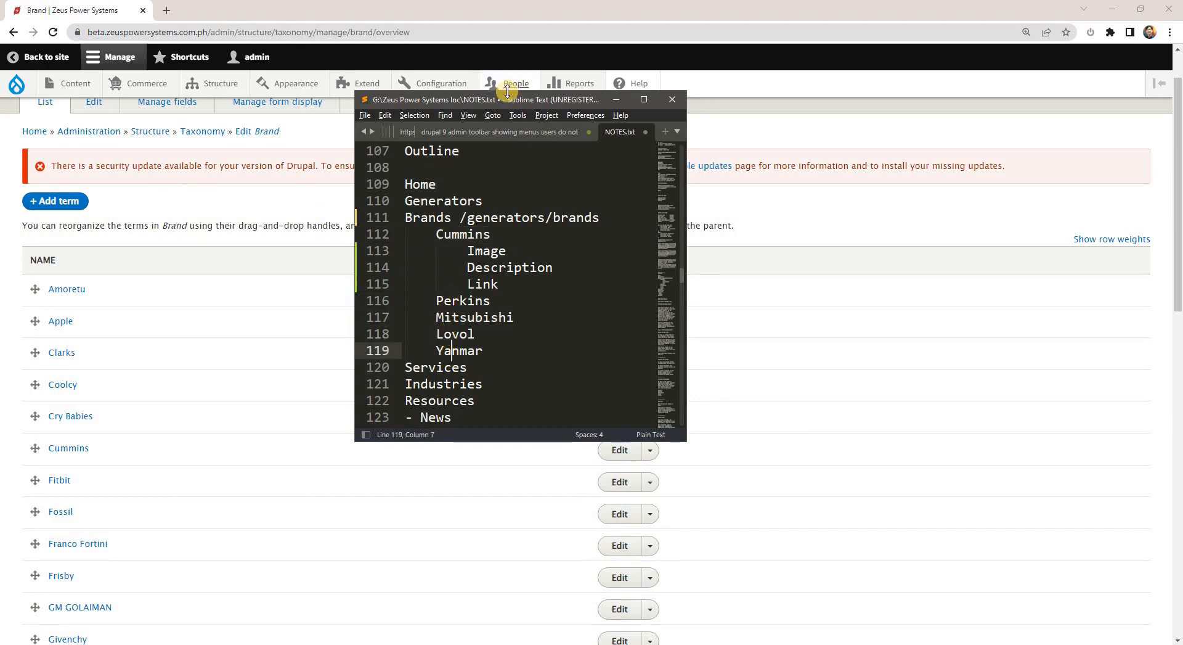
left_click(389, 10)
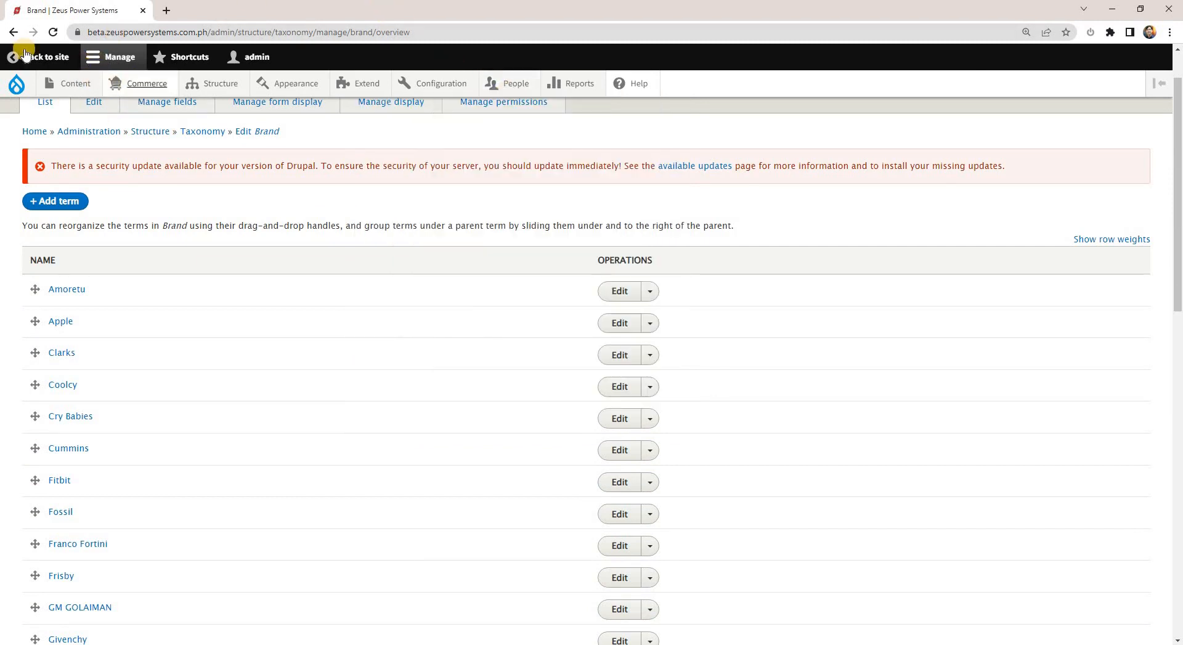
Leave the Brand term list and open the form for adding a new view in a separate browser tab.
key("alt+Left")
mouse_move(209, 87)
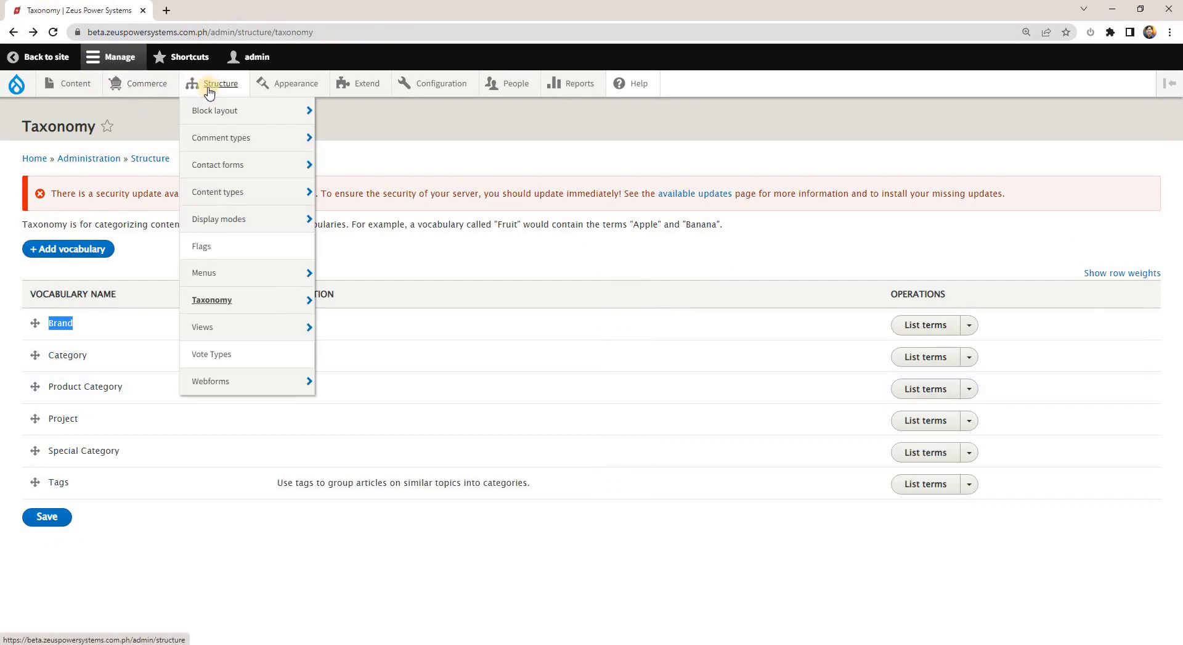
left_click(426, 260)
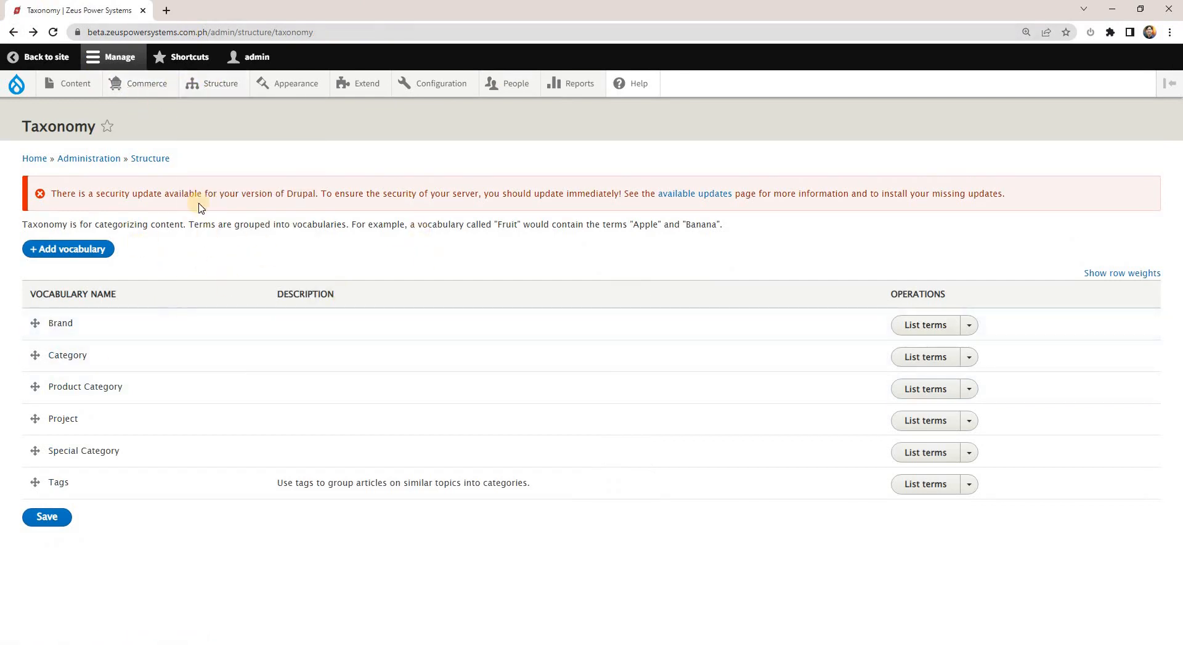
mouse_move(163, 90)
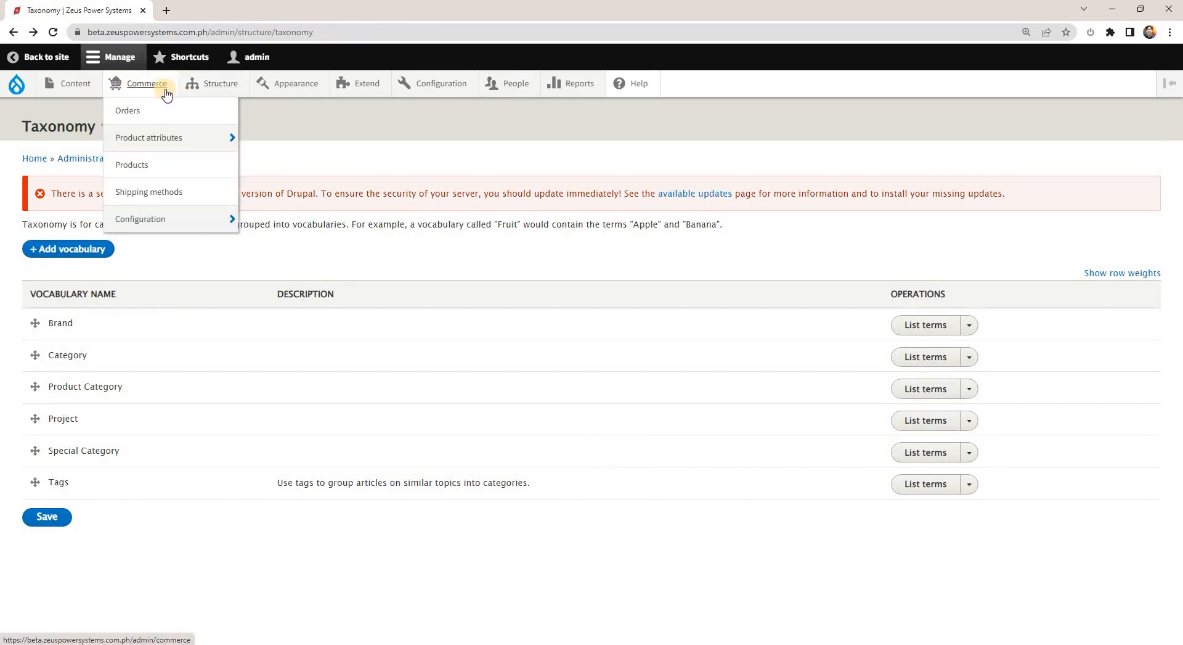
mouse_move(219, 87)
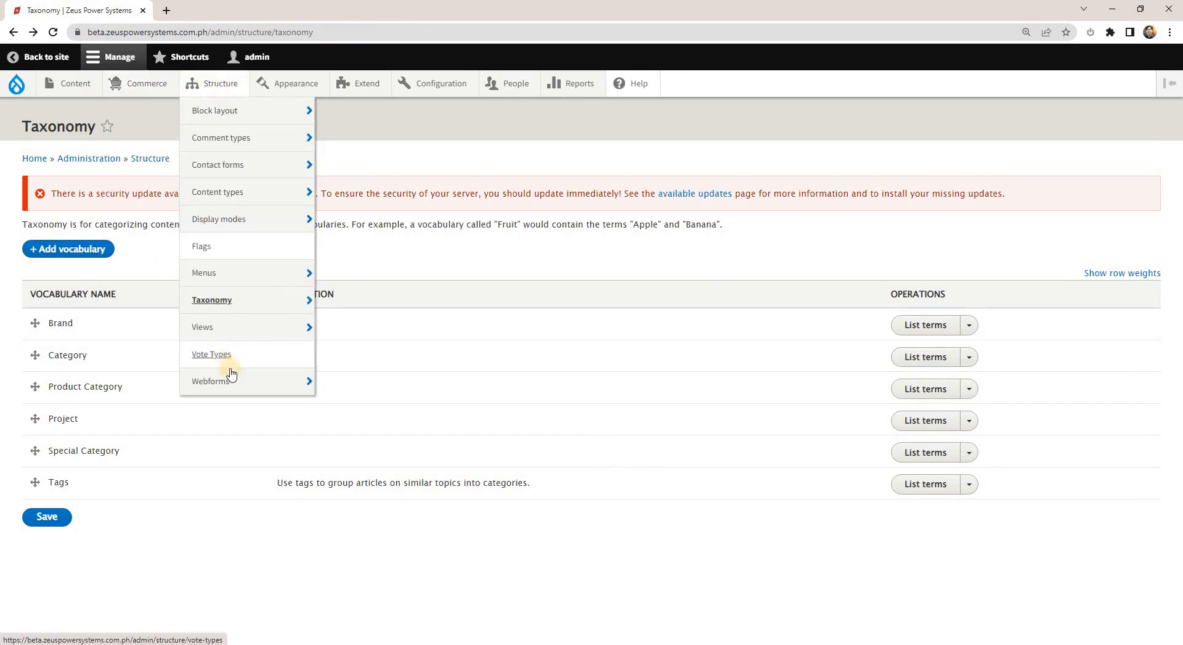
mouse_move(246, 336)
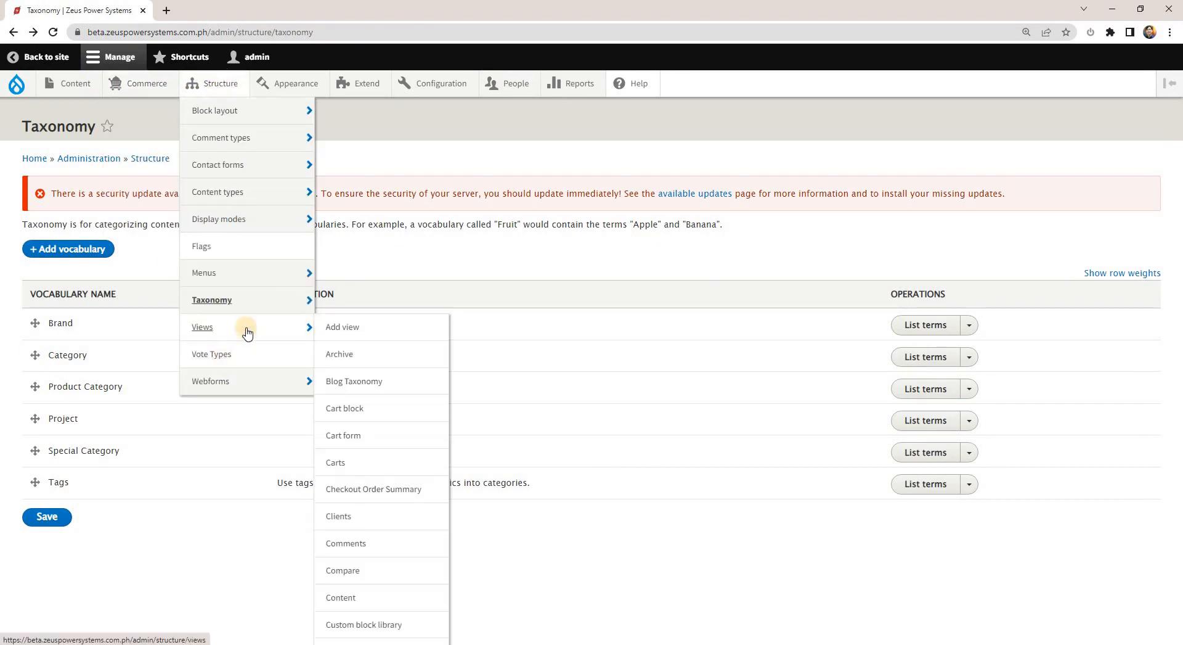
middle_click(353, 334)
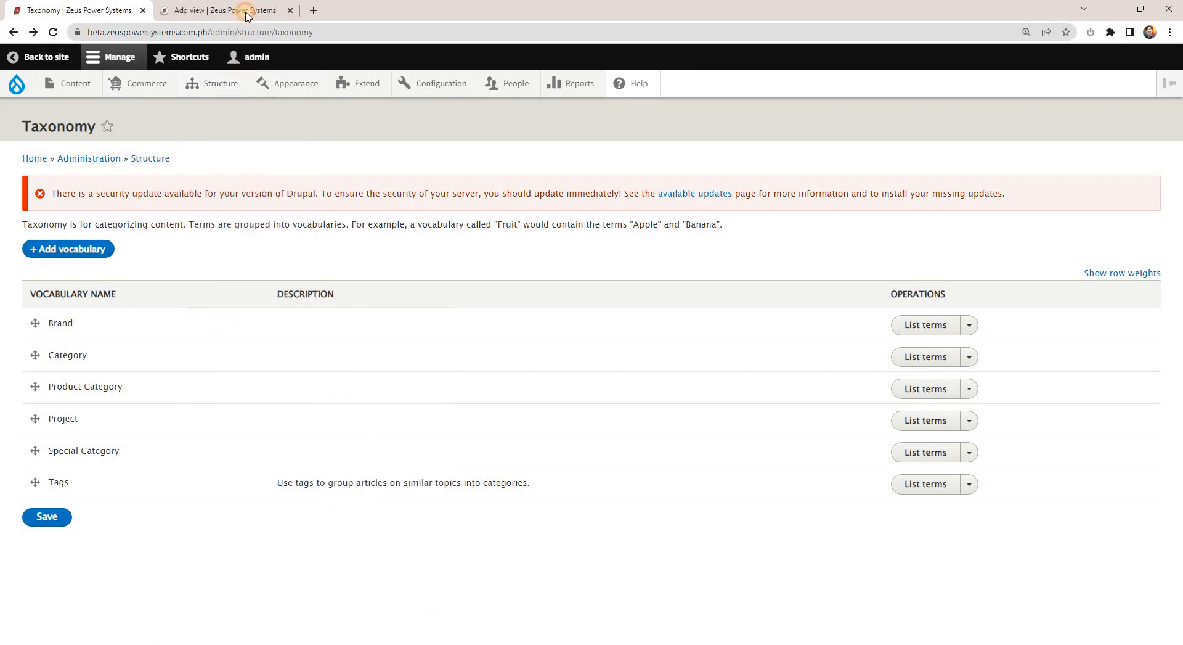
left_click(239, 10)
Name the new view Brands.
left_click(176, 268)
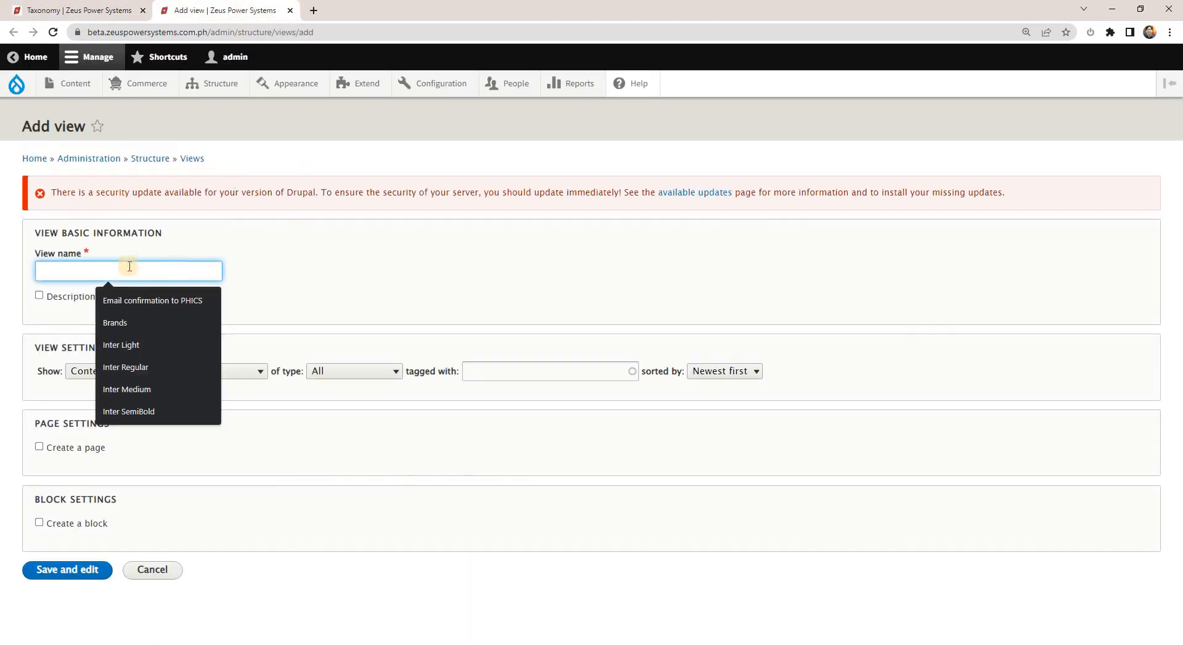
type("Brand")
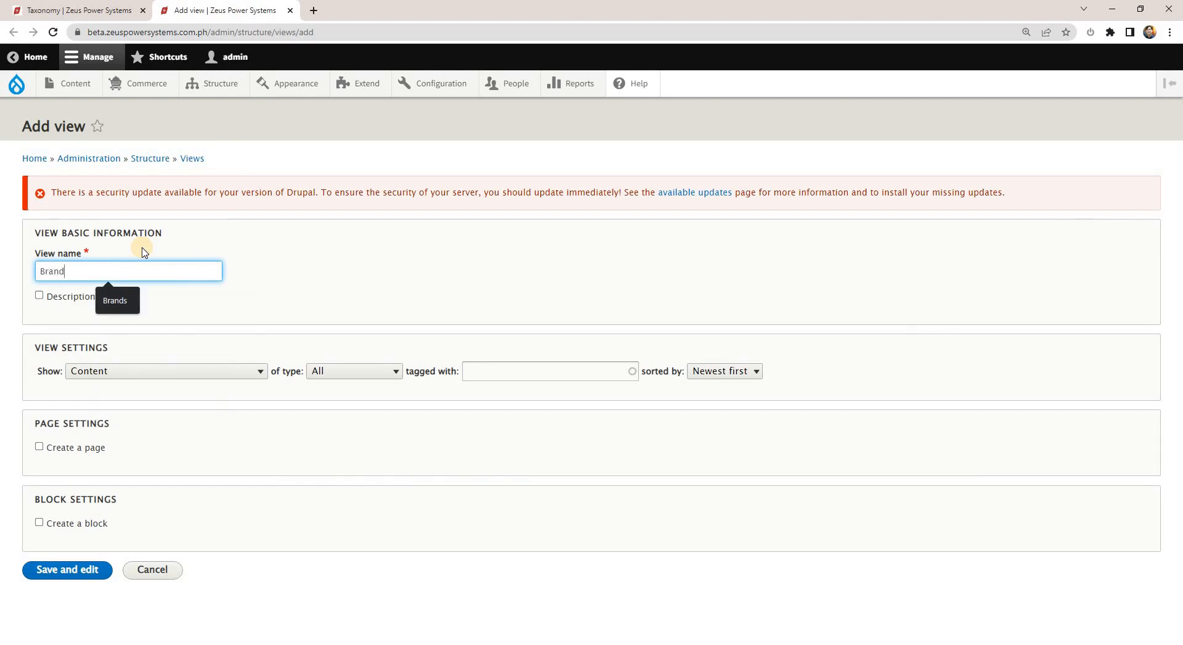
type("s")
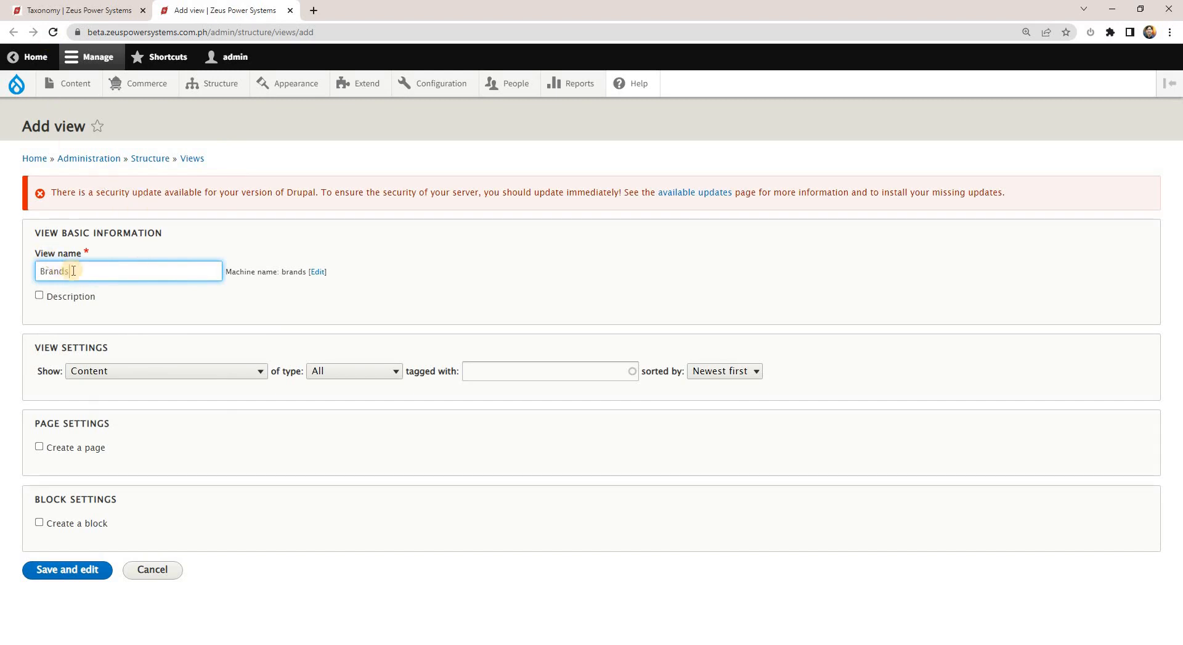
Enable the view's description and enter "Shows all taxonomy term Brands", dismissing the calendar notification.
left_click(88, 298)
left_click(89, 302)
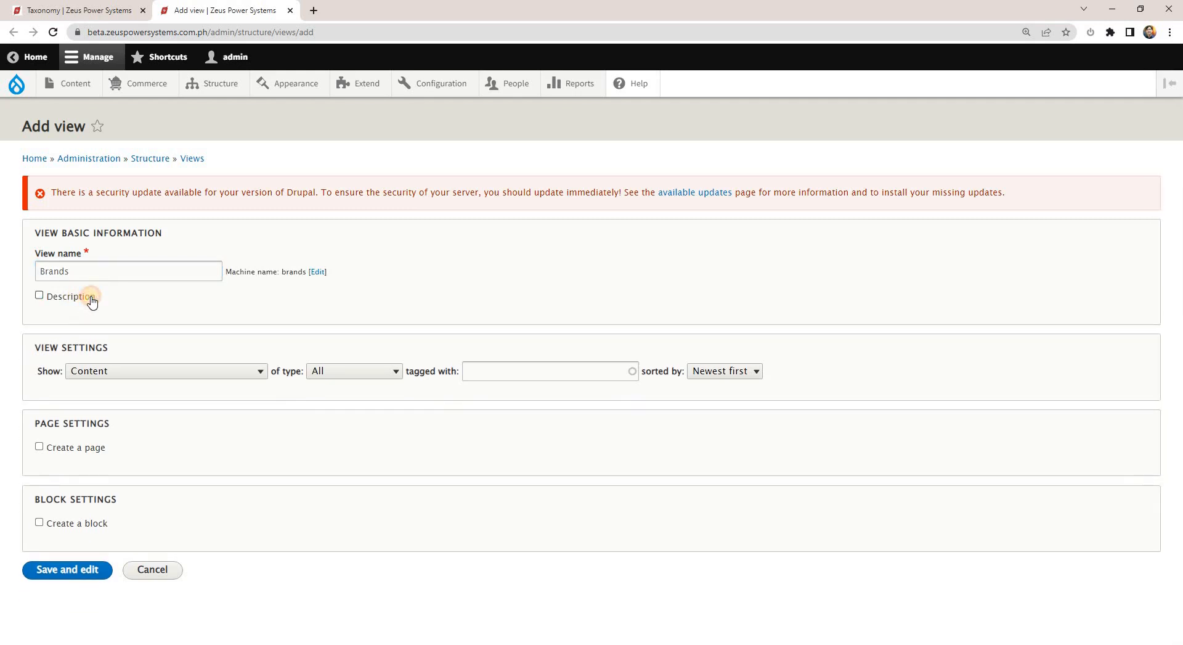
left_click(91, 302)
left_click(122, 327)
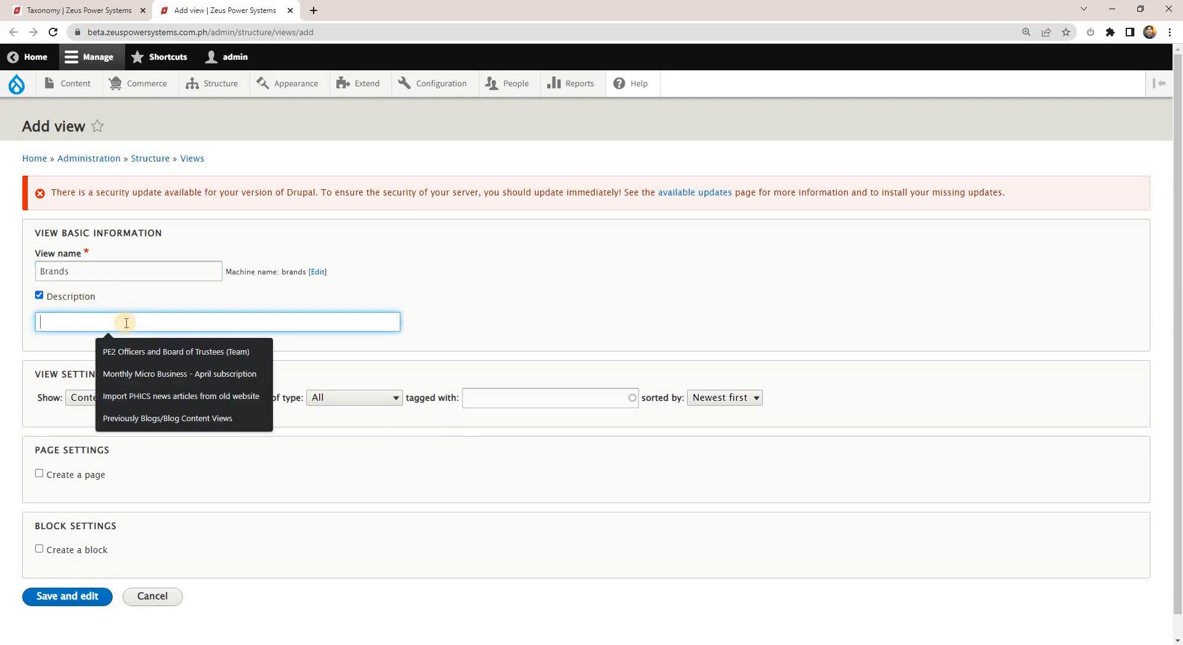
type("Shows all")
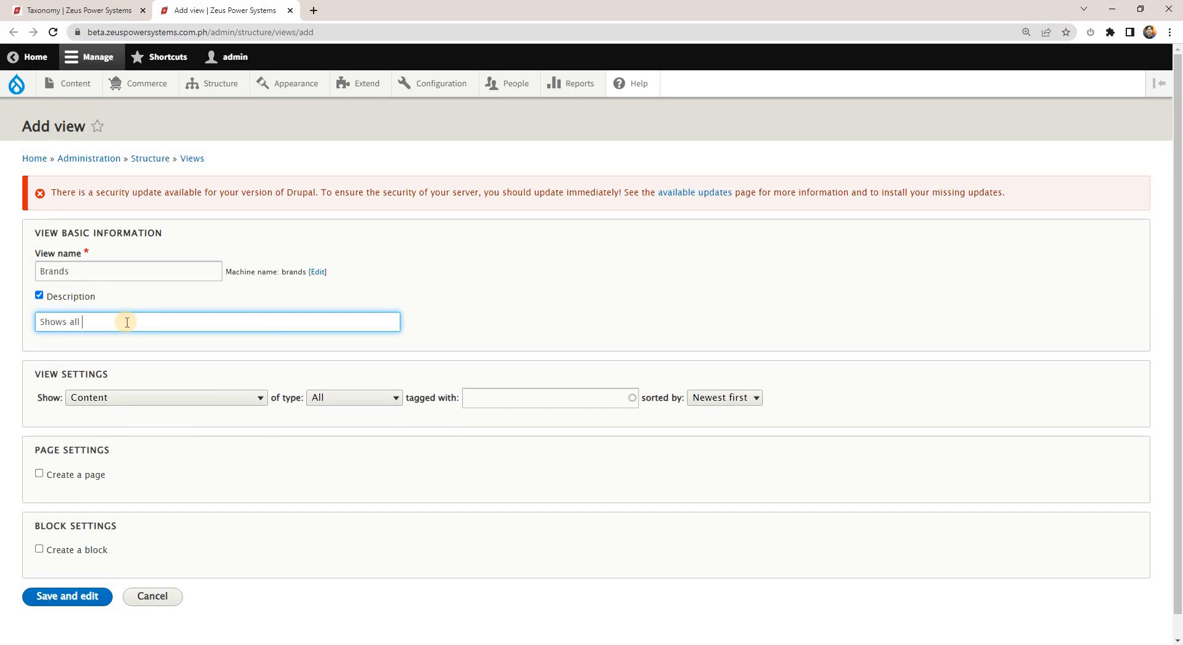
type(" taxonomy term B")
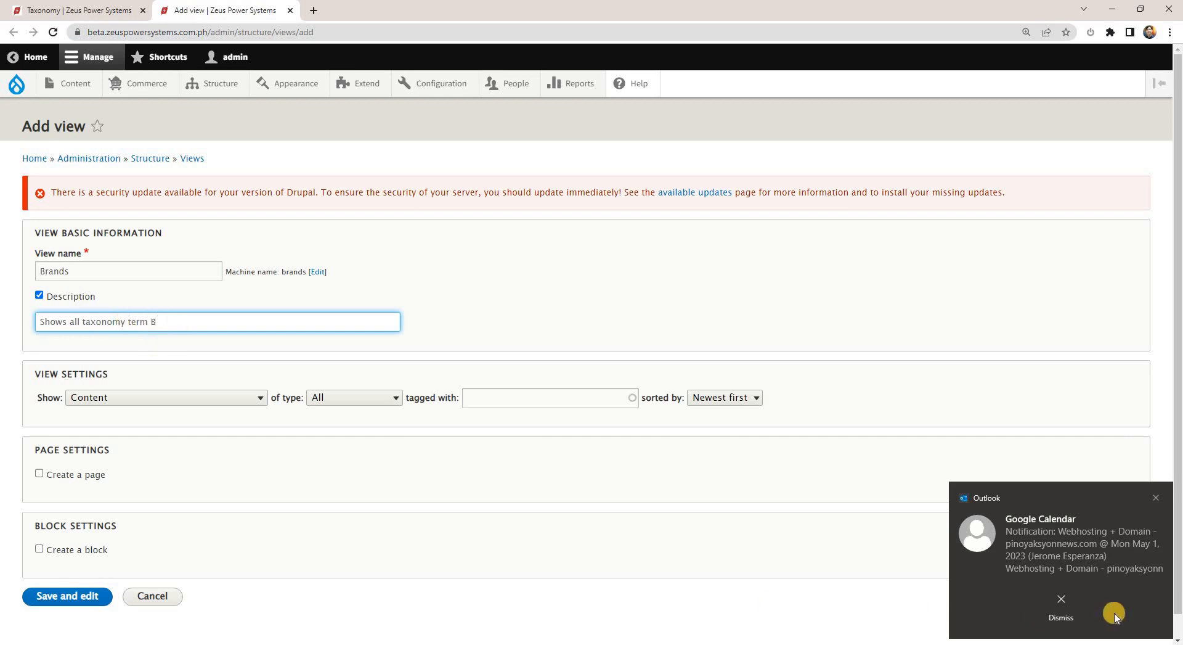
left_click(1061, 619)
type("ran")
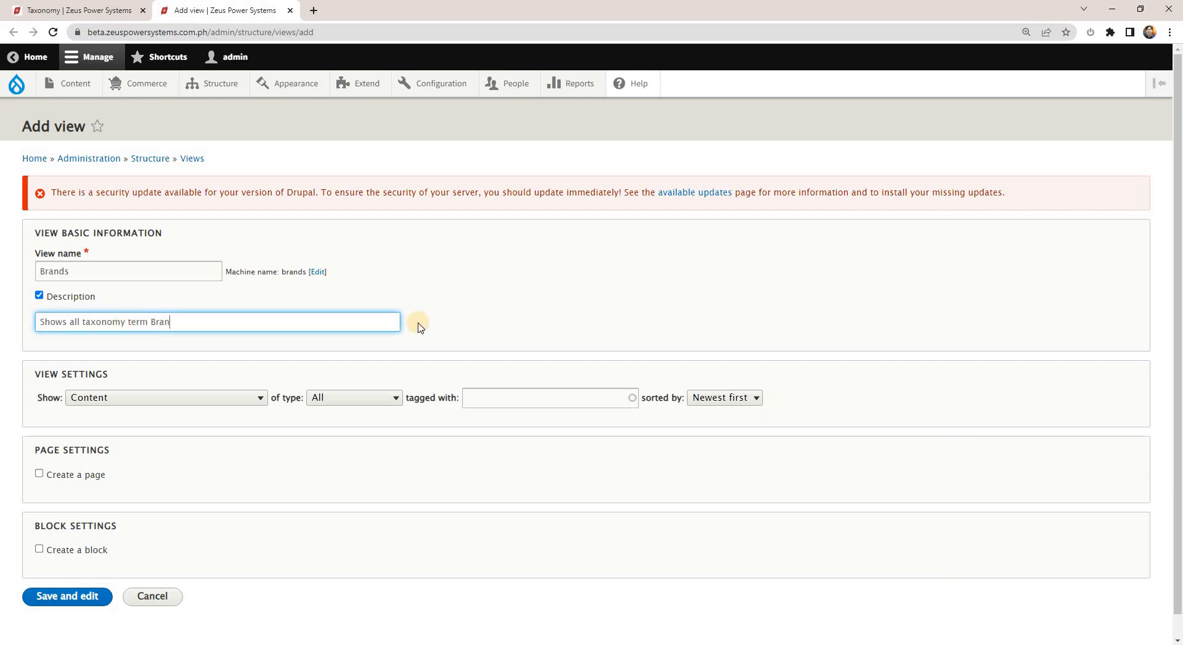
type("ds")
Set the view to show Taxonomy terms of type Brand, sorted by Unsorted.
left_click(250, 399)
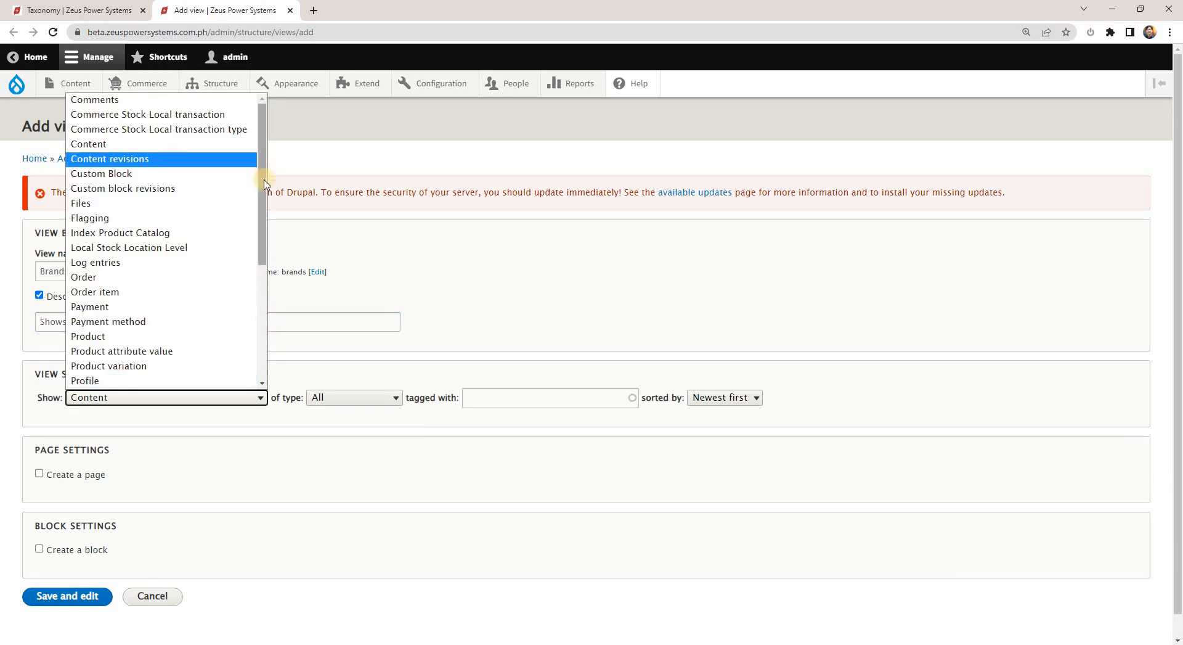
left_click_drag(259, 192, 266, 308)
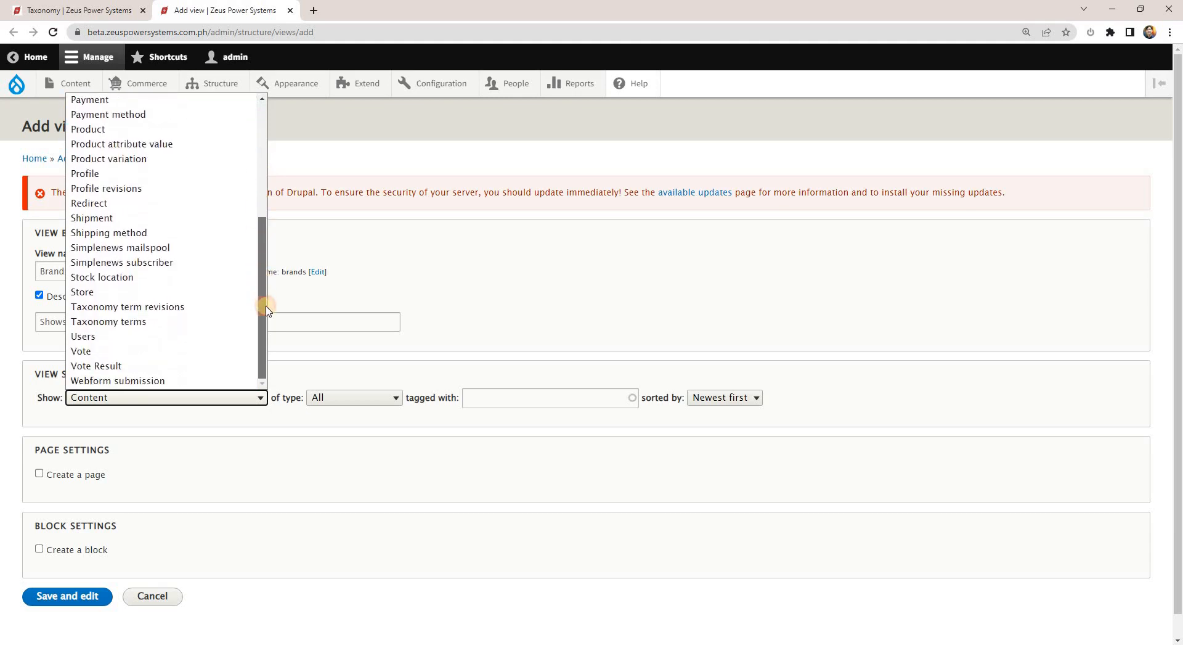
left_click(114, 322)
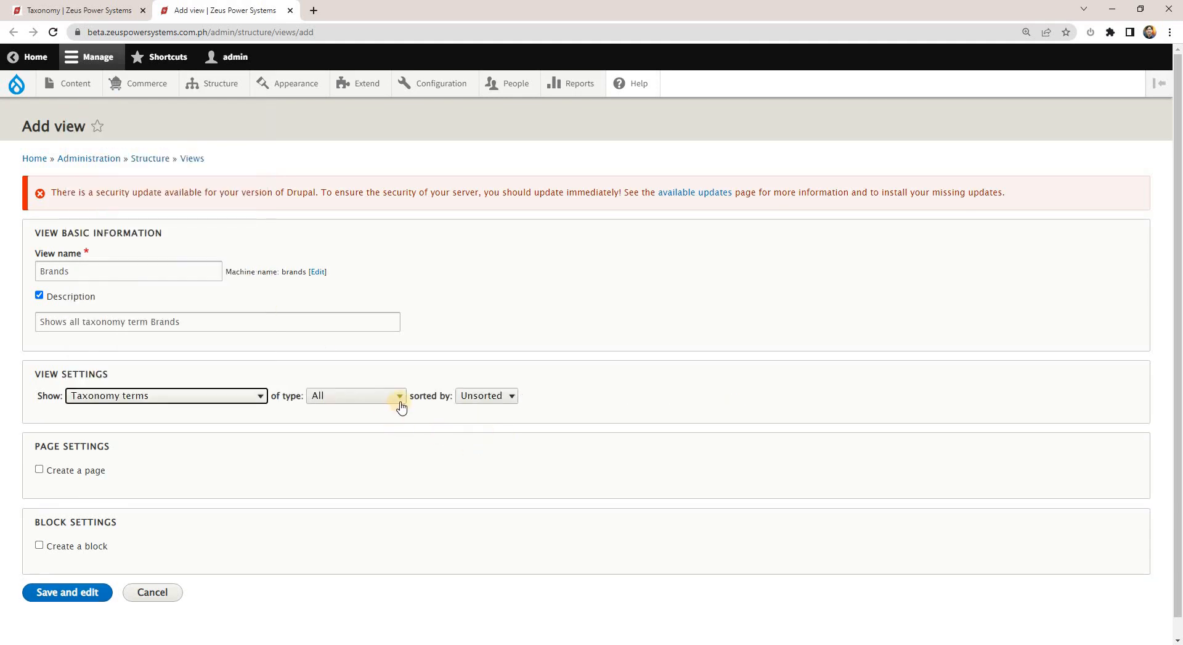
left_click(401, 397)
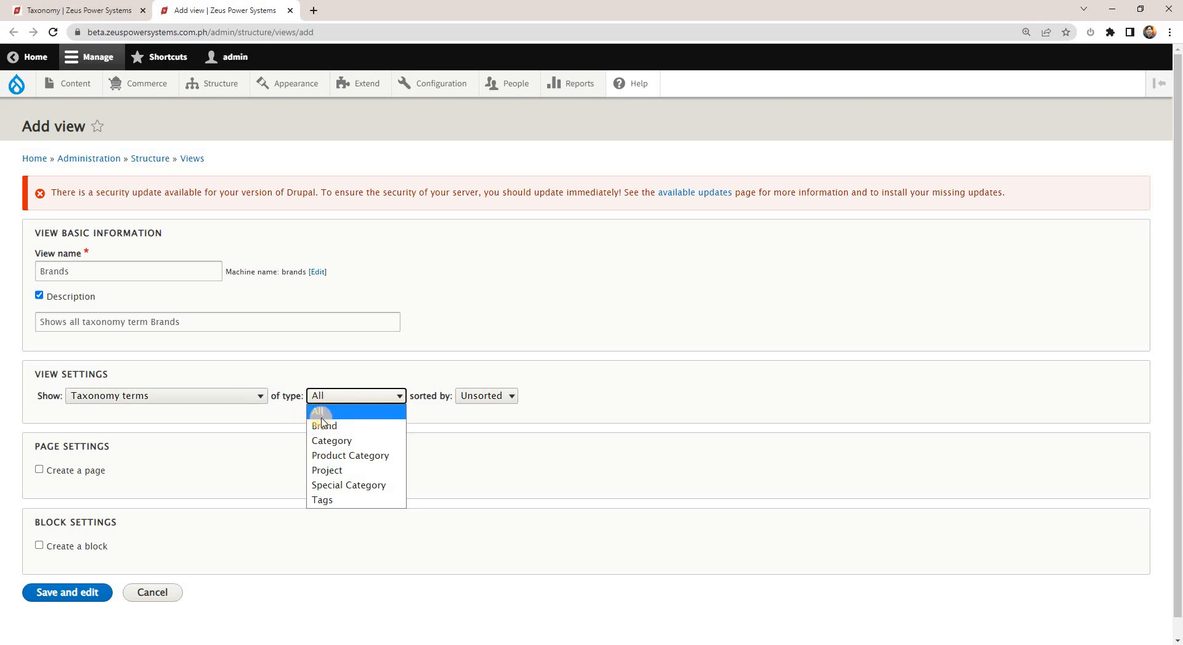
left_click(339, 430)
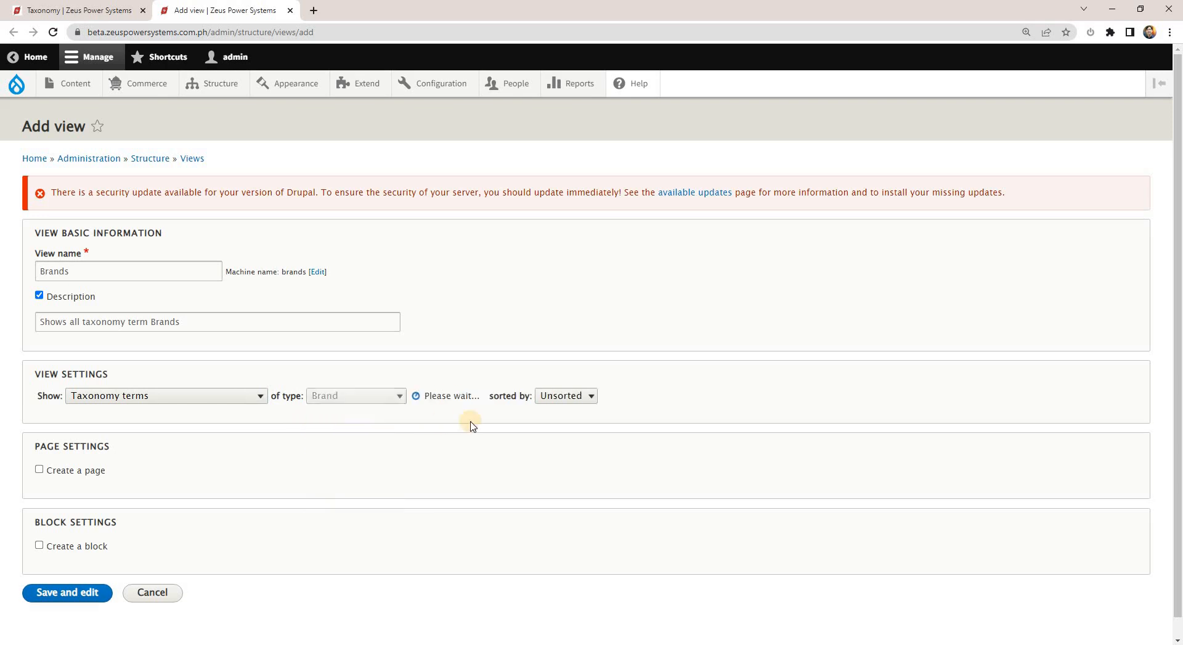
left_click(504, 395)
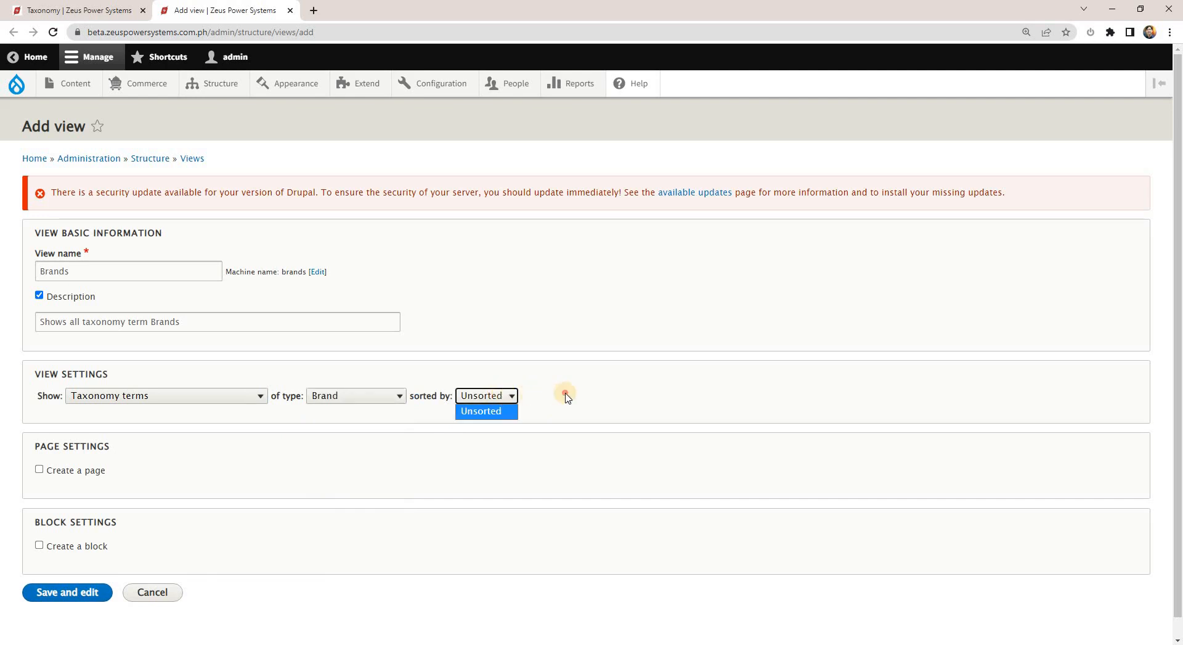
left_click(501, 410)
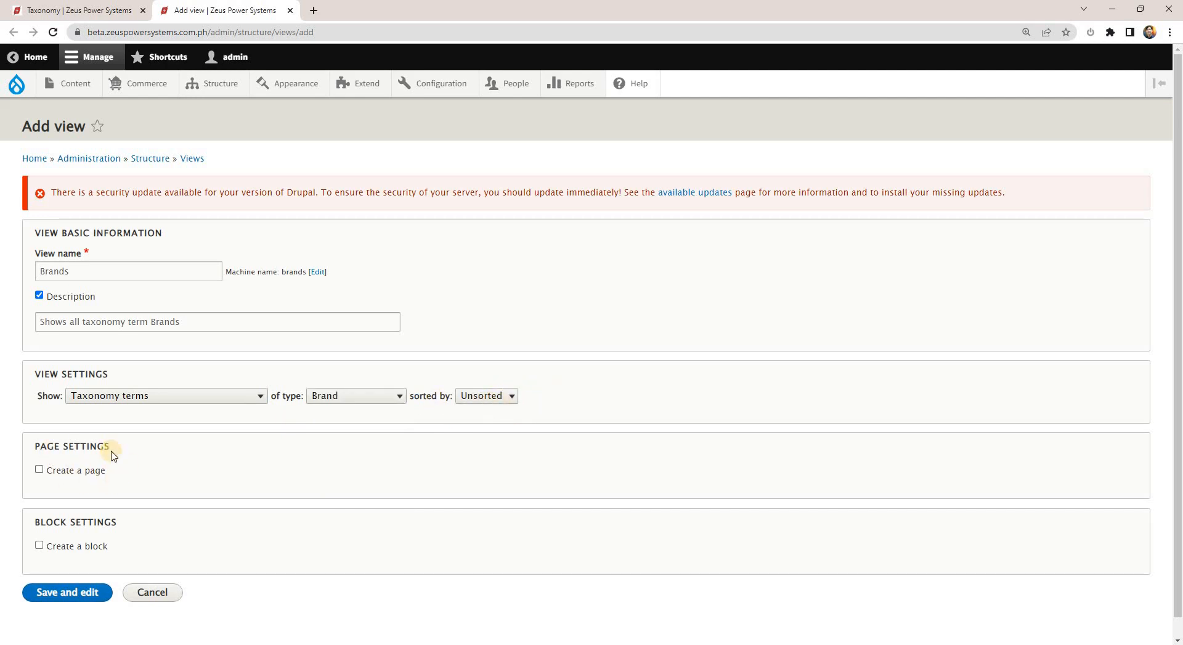
Enable creating both a page and a block for the Brands view.
scroll(117, 453, "down", 1)
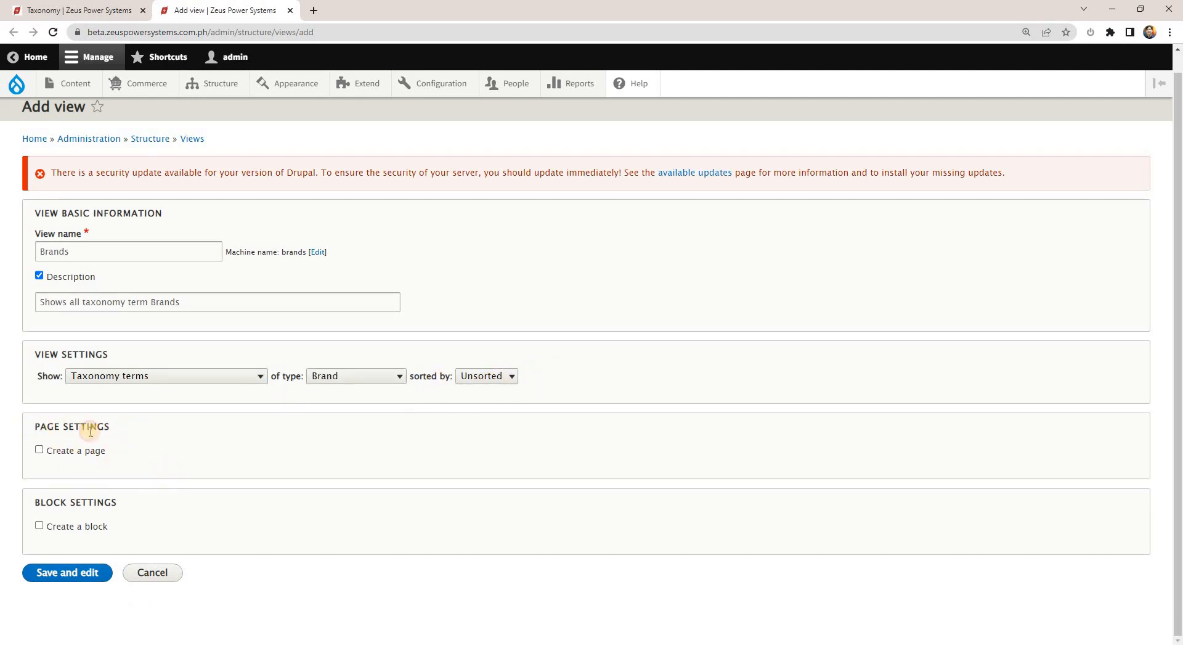
left_click_drag(113, 427, 68, 432)
left_click(68, 455)
left_click_drag(53, 453, 78, 457)
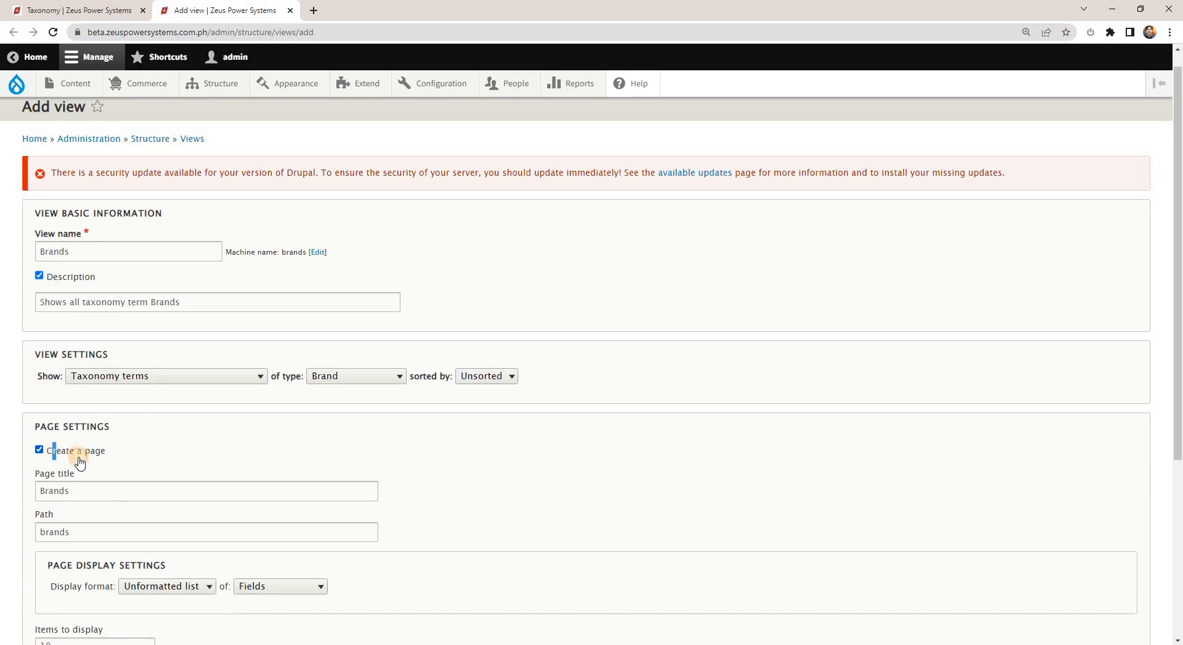
left_click(79, 452)
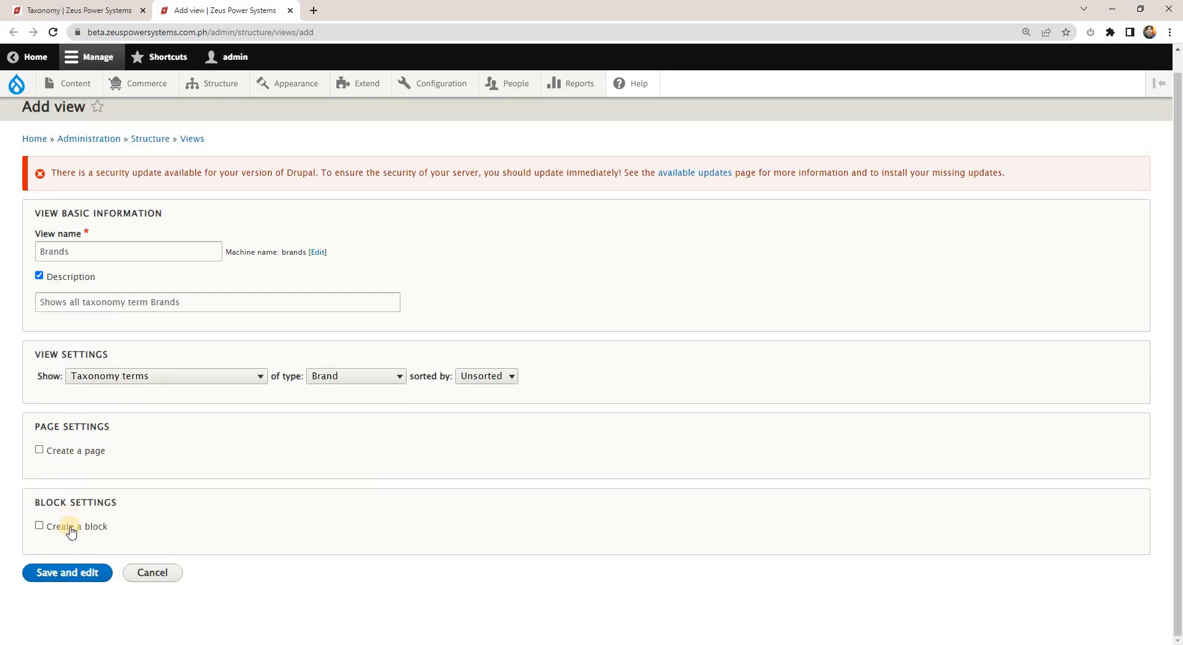
left_click(71, 530)
left_click(66, 454)
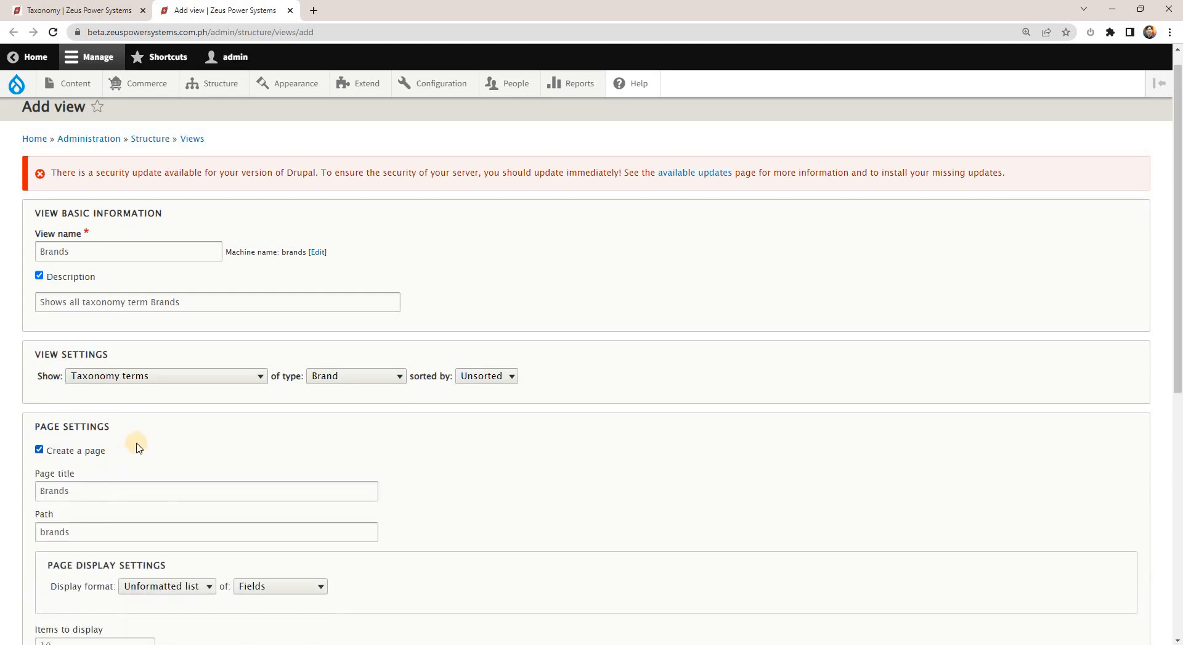
Copy generators/brands without its leading slash from the NOTES.txt outline and set it as the view page's path.
scroll(132, 426, "down", 1)
scroll(148, 422, "down", 1)
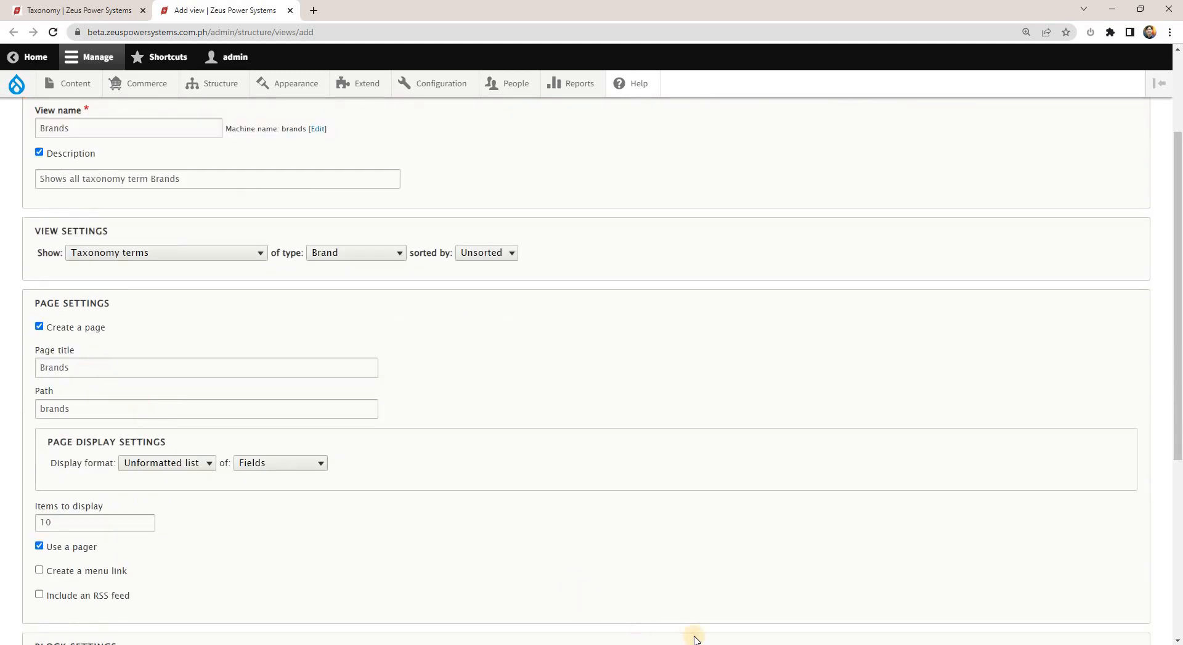
key("alt+Tab")
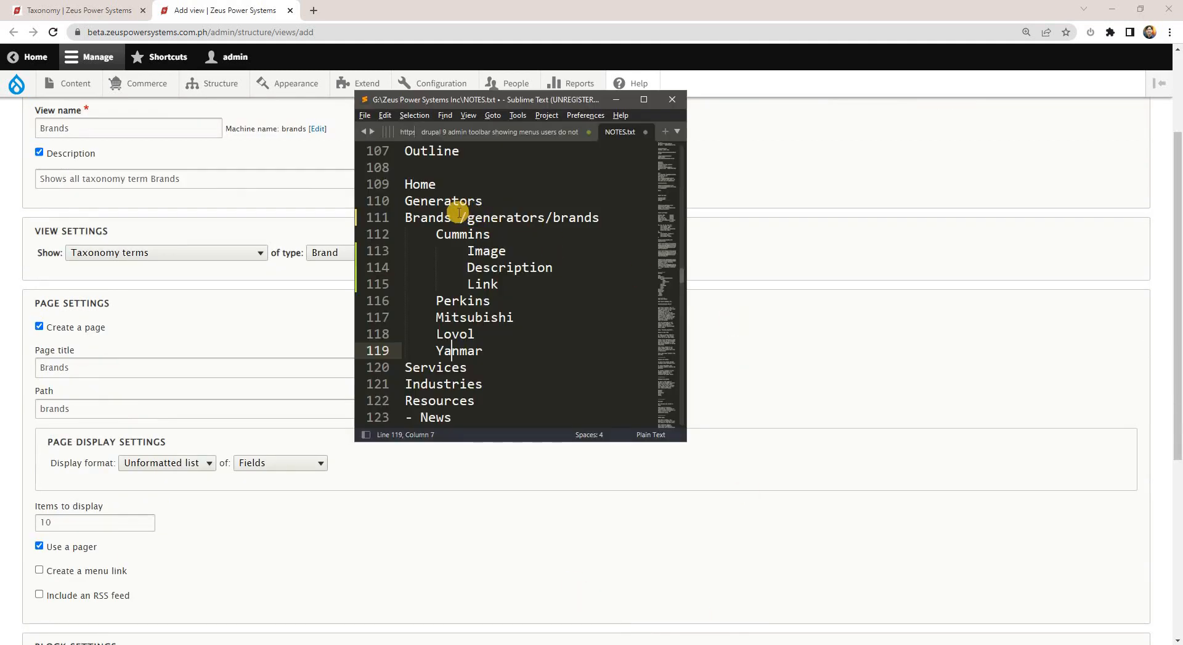
left_click_drag(459, 214, 601, 214)
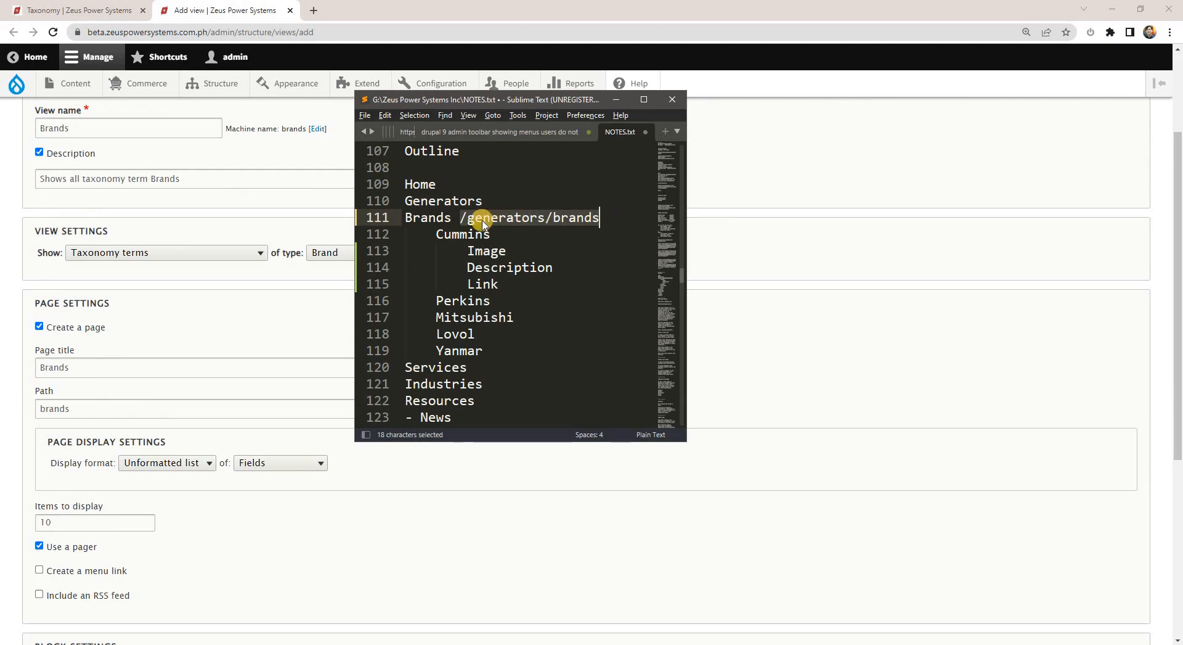
key("ctrl+c")
left_click_drag(467, 217, 615, 220)
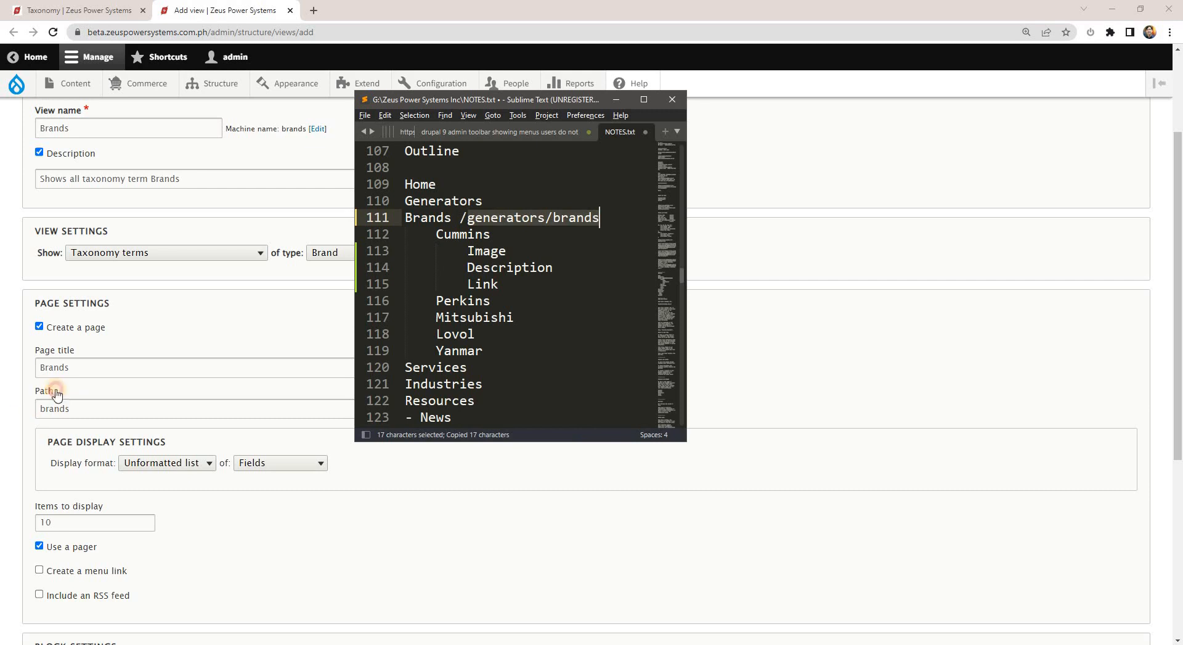
left_click(54, 392)
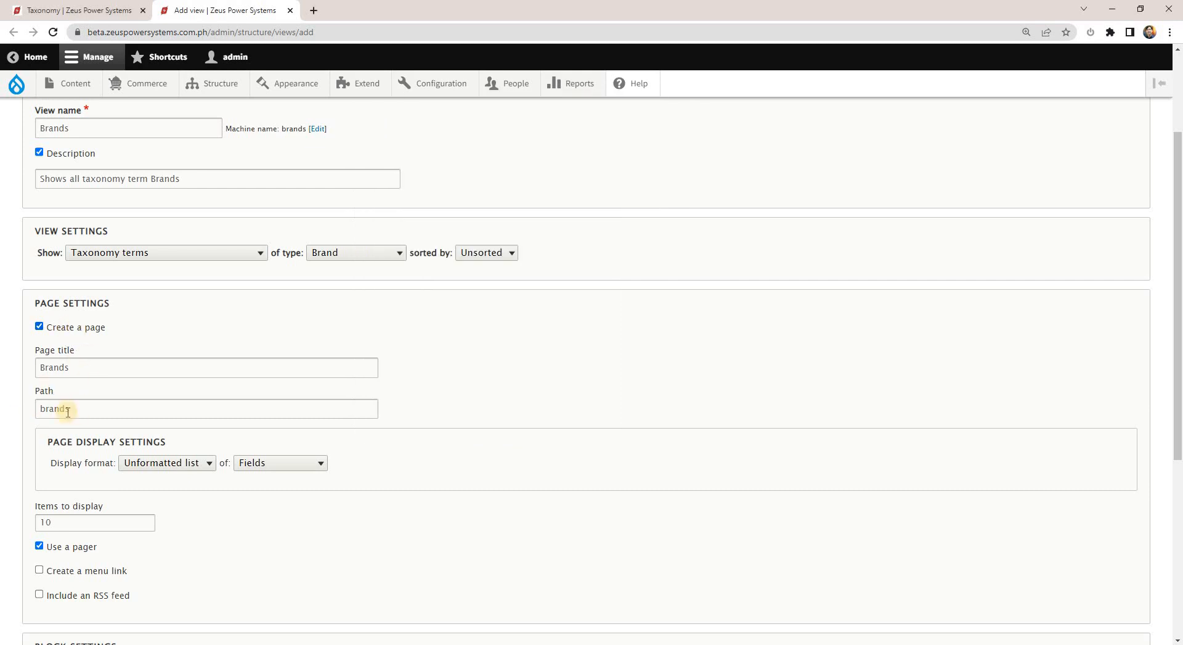
left_click_drag(85, 412, 12, 409)
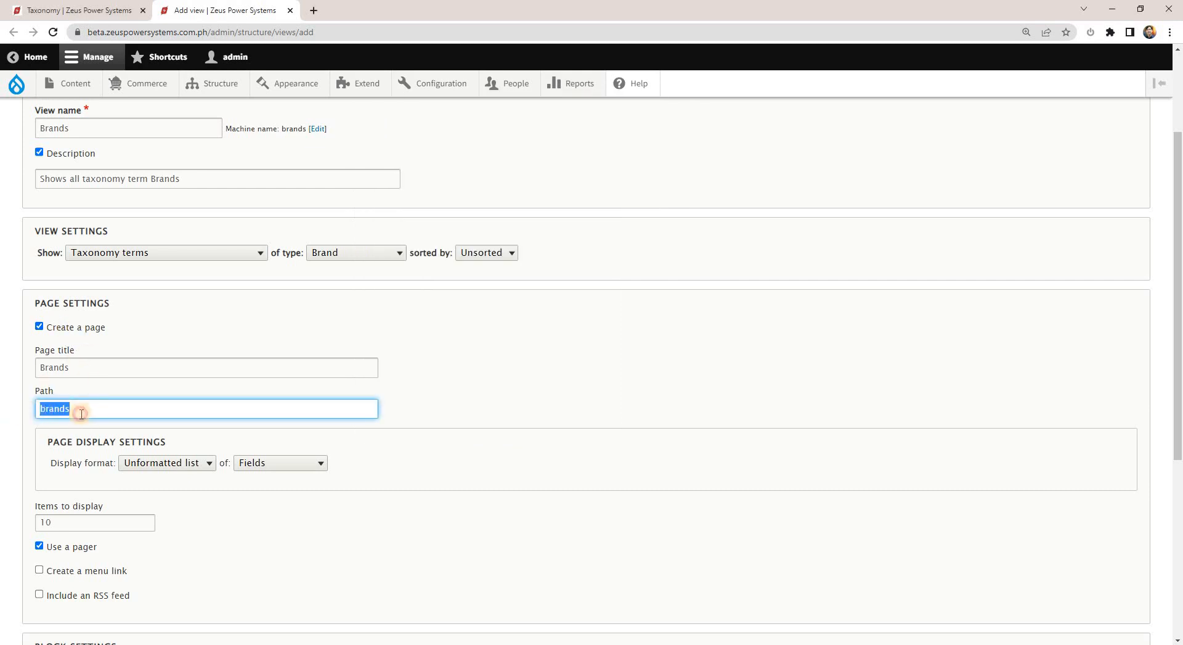
key("ctrl+v")
left_click_drag(101, 408, 163, 409)
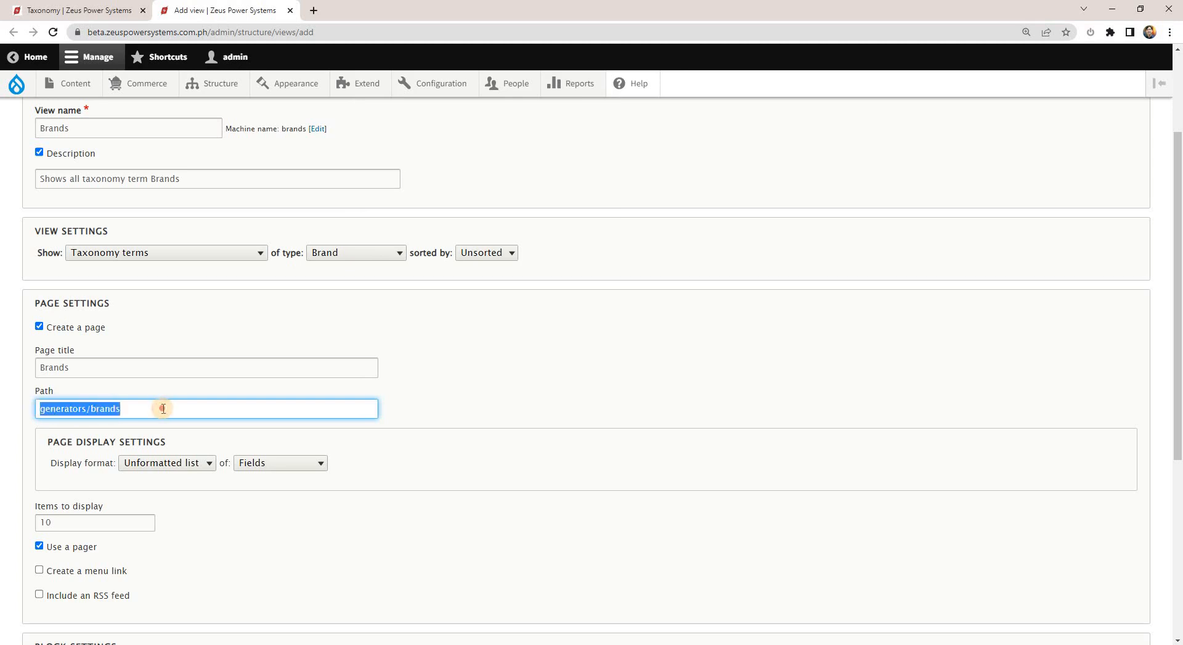
left_click(169, 409)
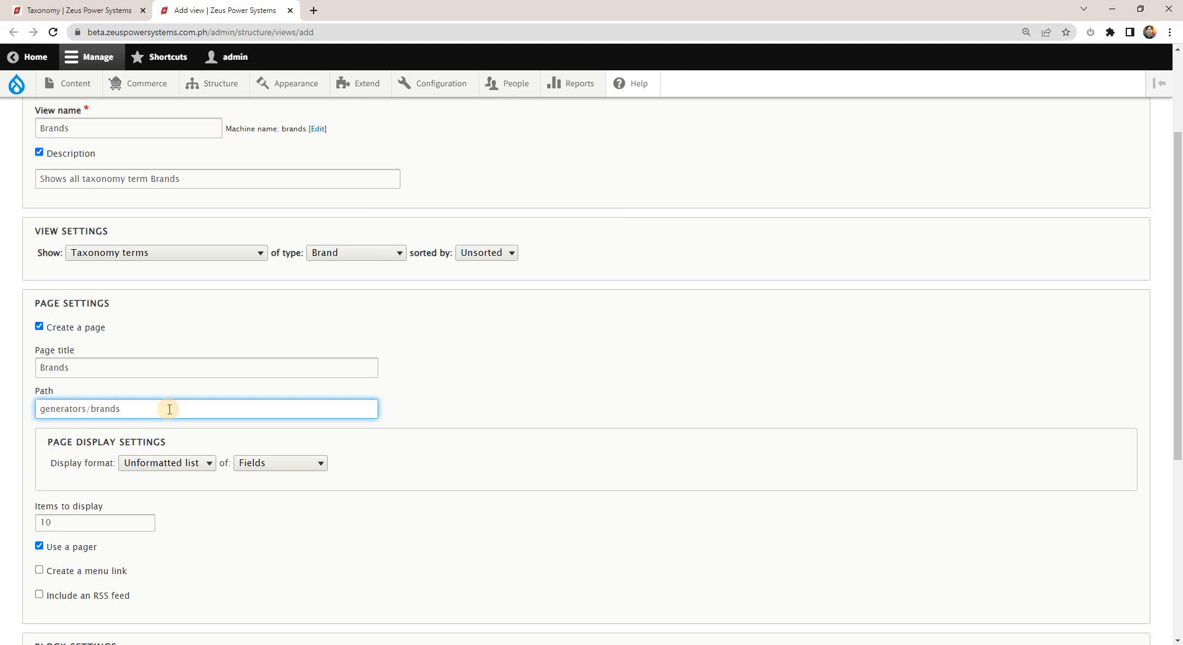
Enable creating a menu link for the Brands page and view the existing navigation menu on the live site in Brave.
double_click(62, 365)
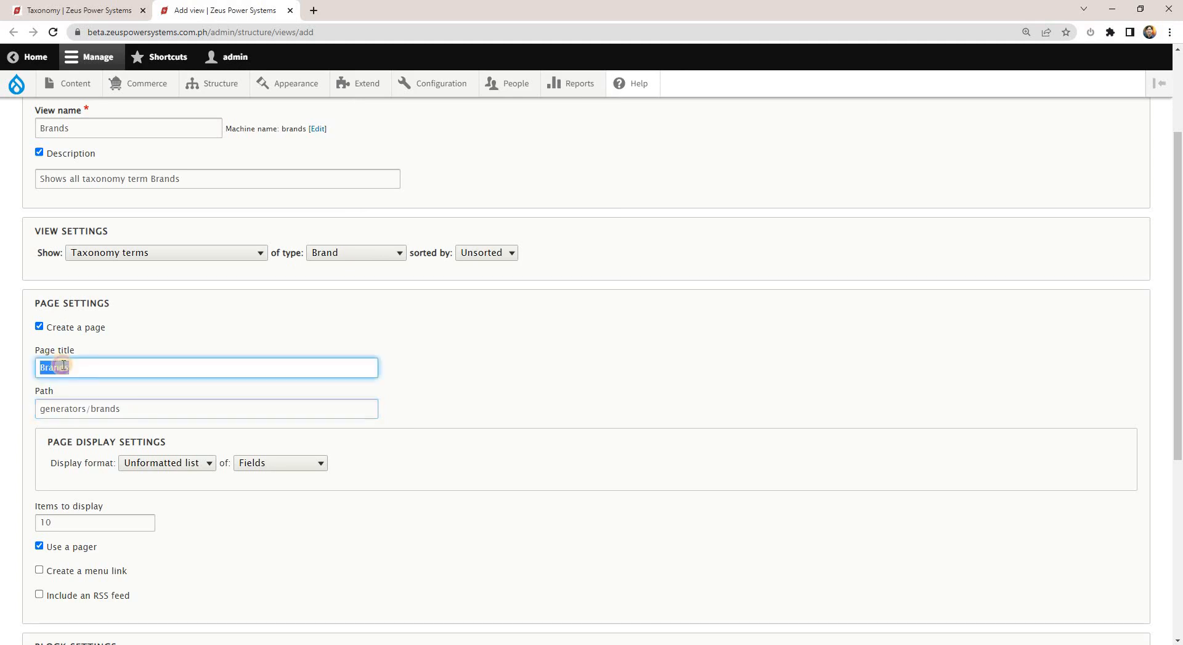
left_click(185, 367)
scroll(356, 412, "down", 1)
scroll(356, 412, "down", 2)
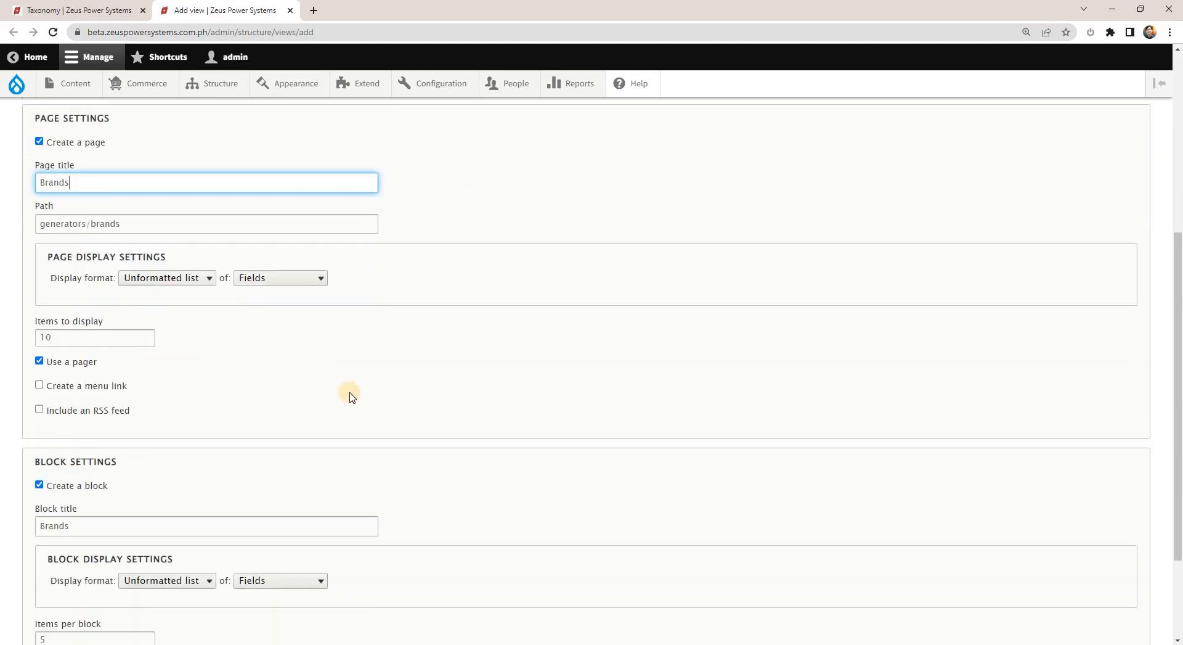
left_click(39, 179)
left_click(65, 388)
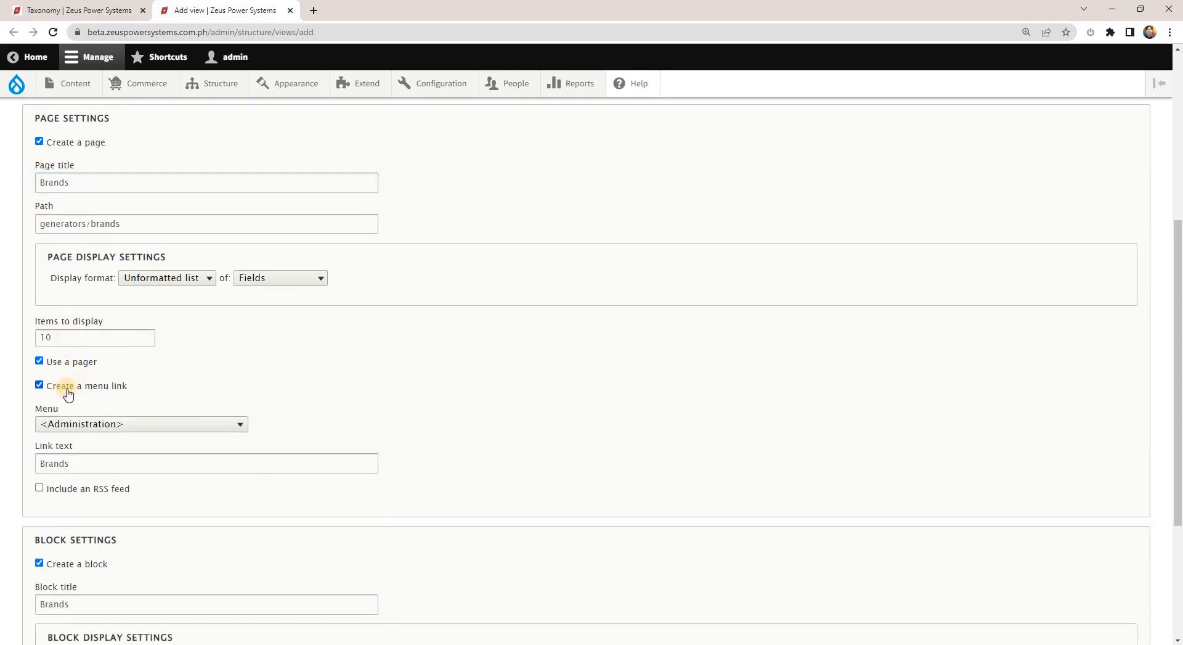
key("alt+Tab")
key("alt+Tab")
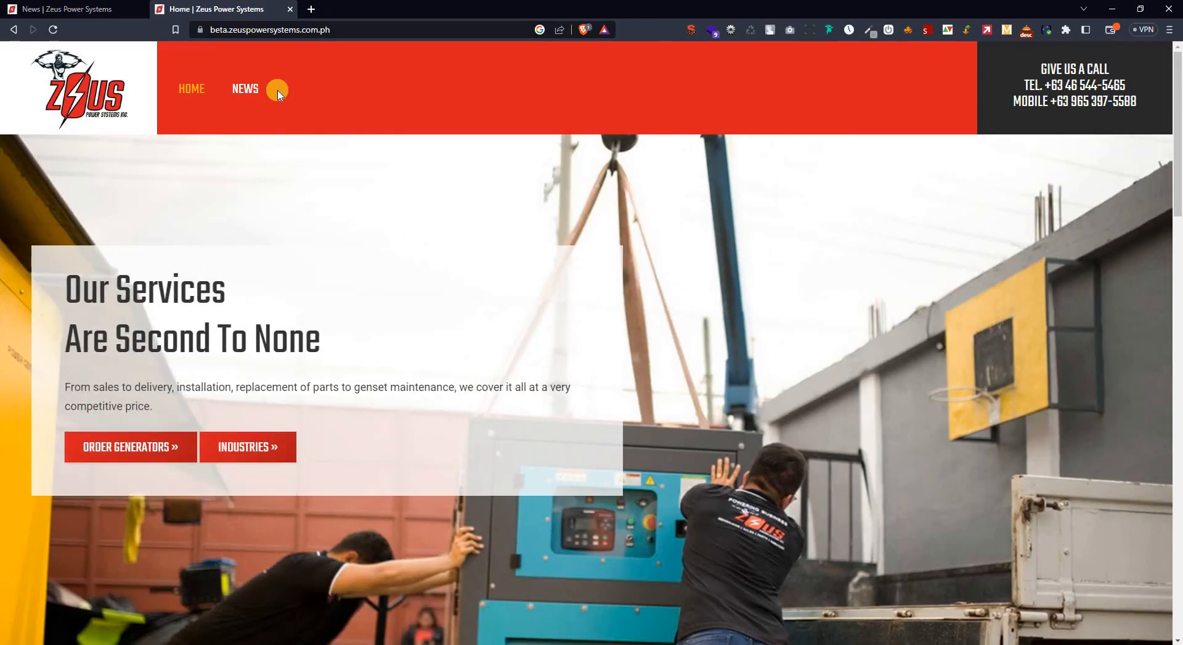
key("alt+Tab")
key("alt+Tab")
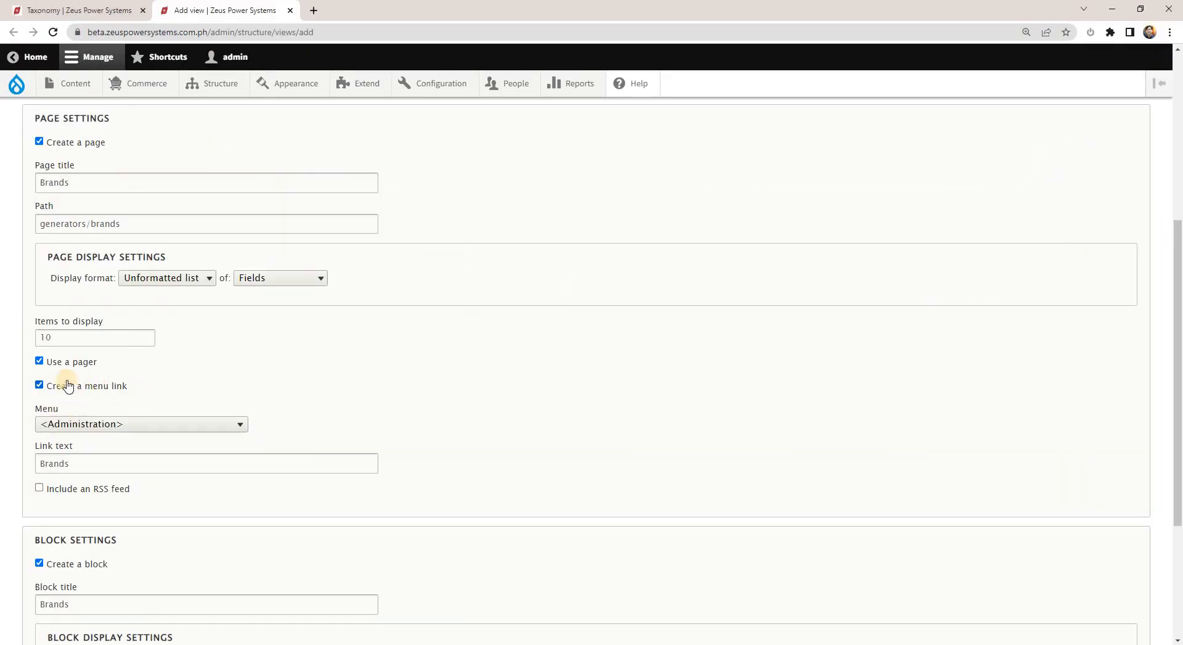
Set the parent menu of the Brands page link to <Main navigation>.
double_click(66, 393)
left_click(262, 426)
left_click(241, 425)
scroll(185, 361, "down", 10)
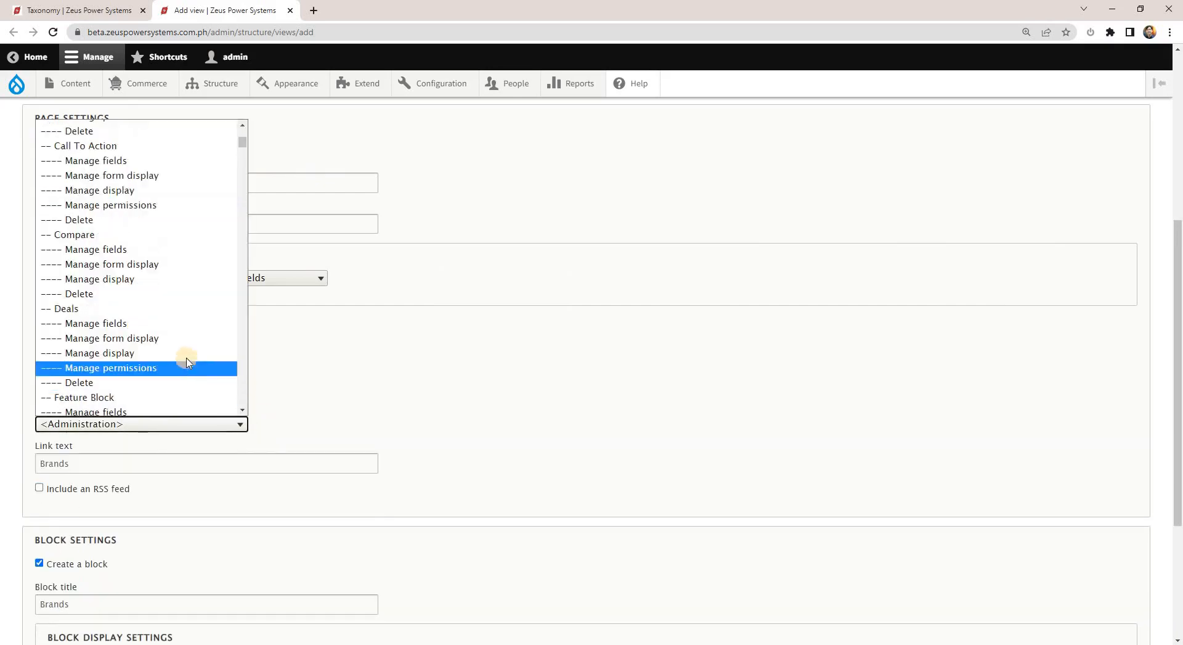
scroll(154, 359, "down", 15)
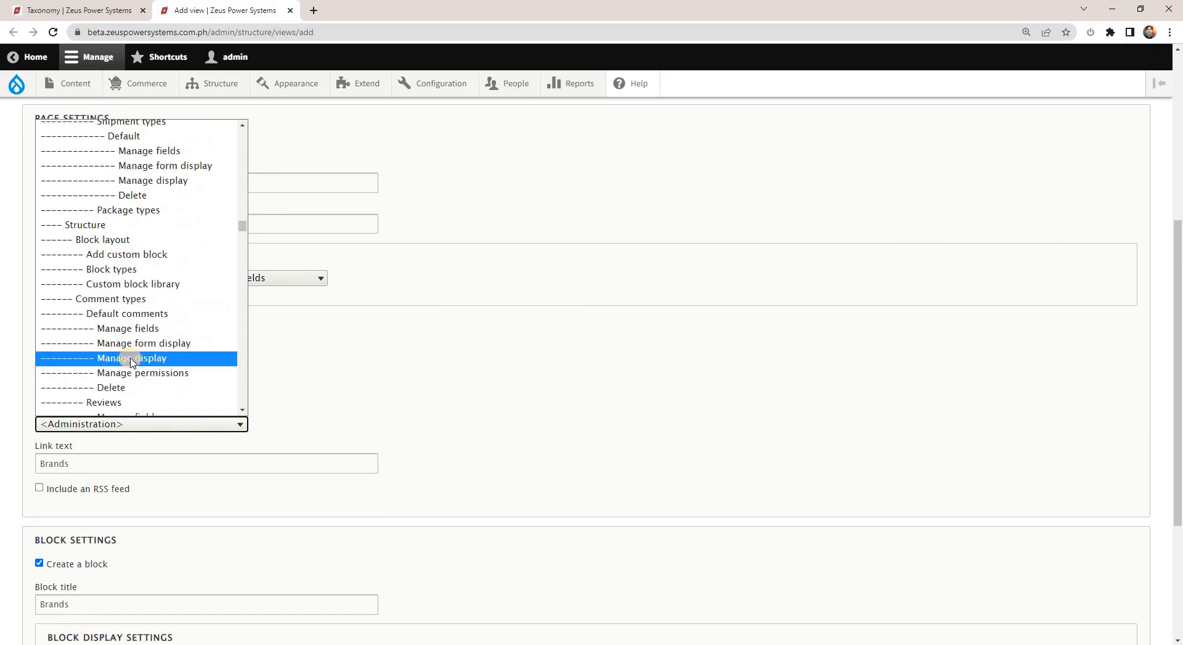
scroll(130, 366, "down", 20)
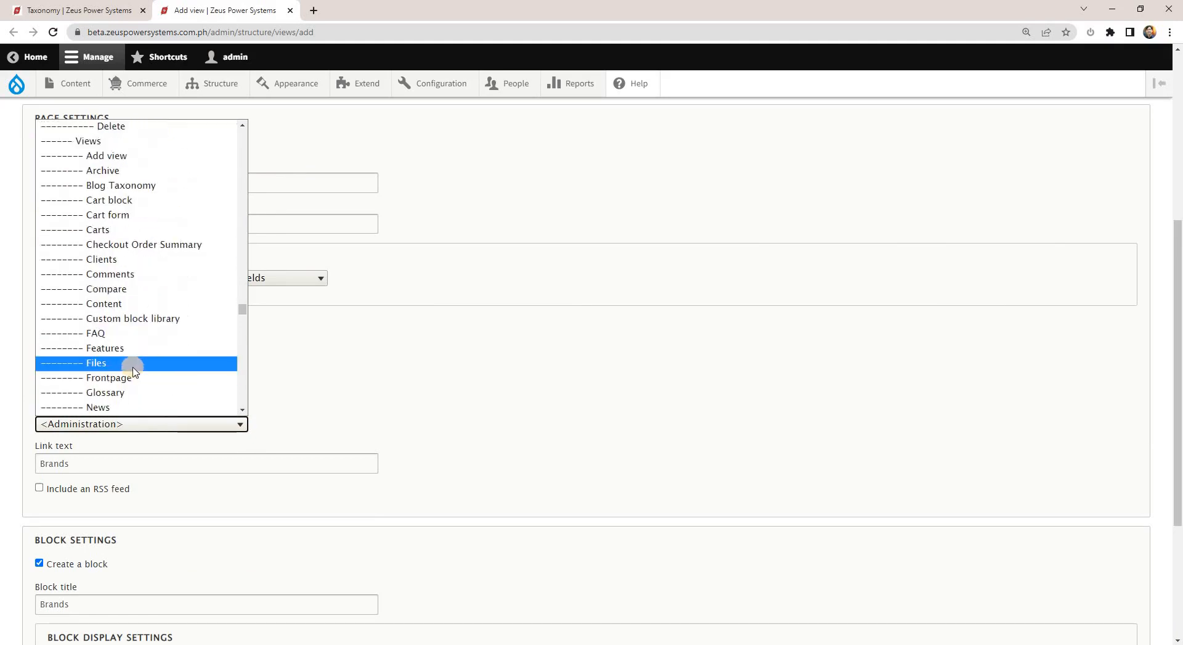
scroll(130, 372, "down", 20)
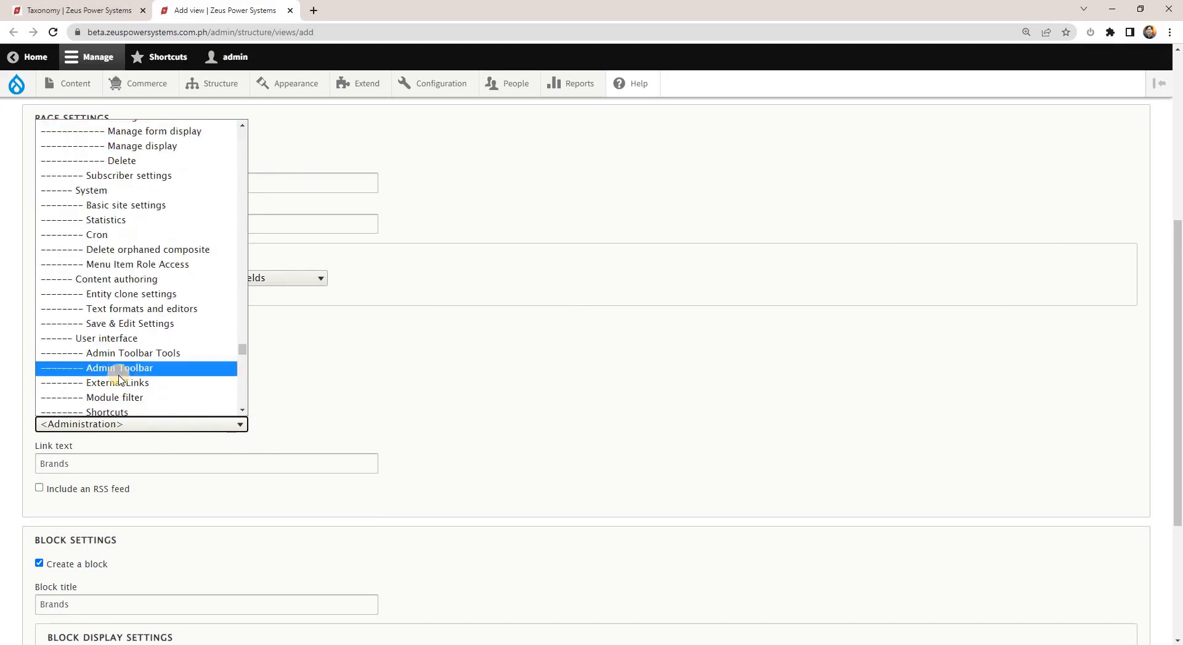
scroll(120, 379, "down", 10)
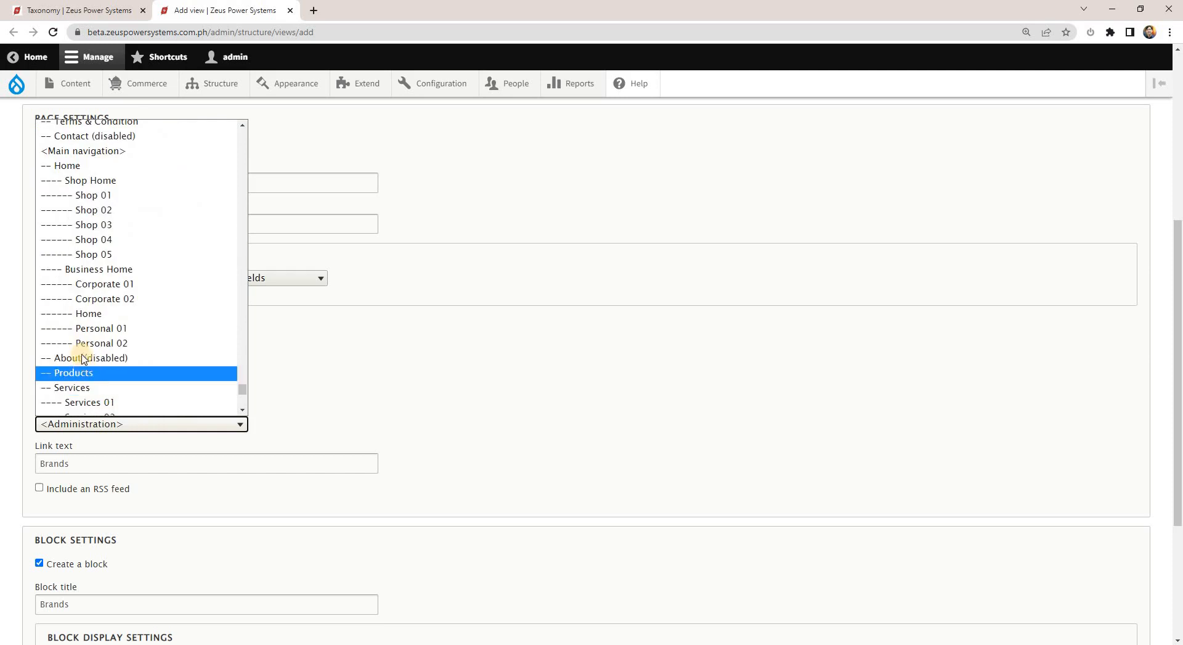
scroll(80, 345, "up", 3)
left_click(79, 274)
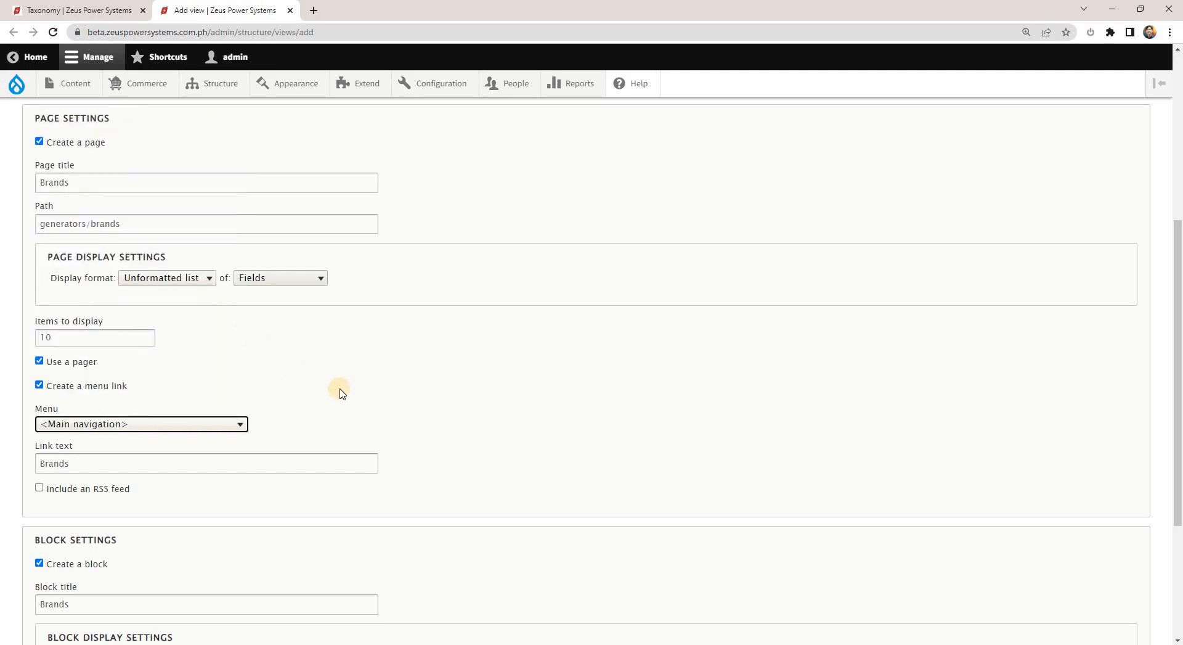
Compare the menu link text with the navigation items on the live site's home page in Brave, and return to the view form.
left_click(94, 465)
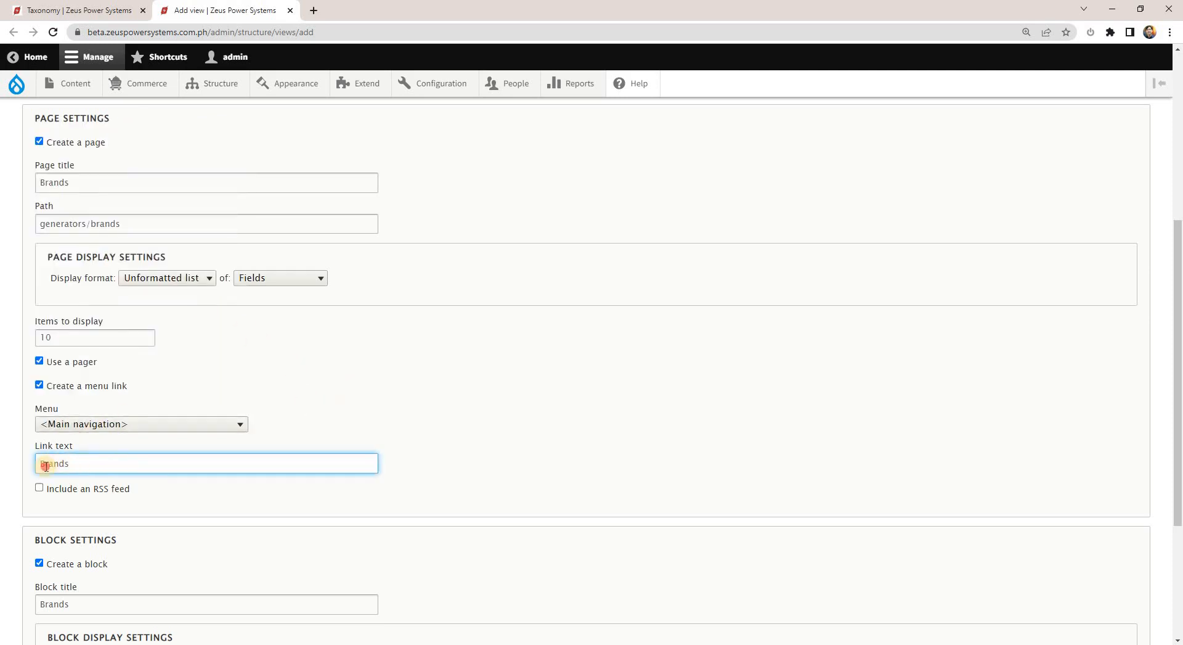
left_click(81, 465)
key("alt+Tab")
key("alt+Tab")
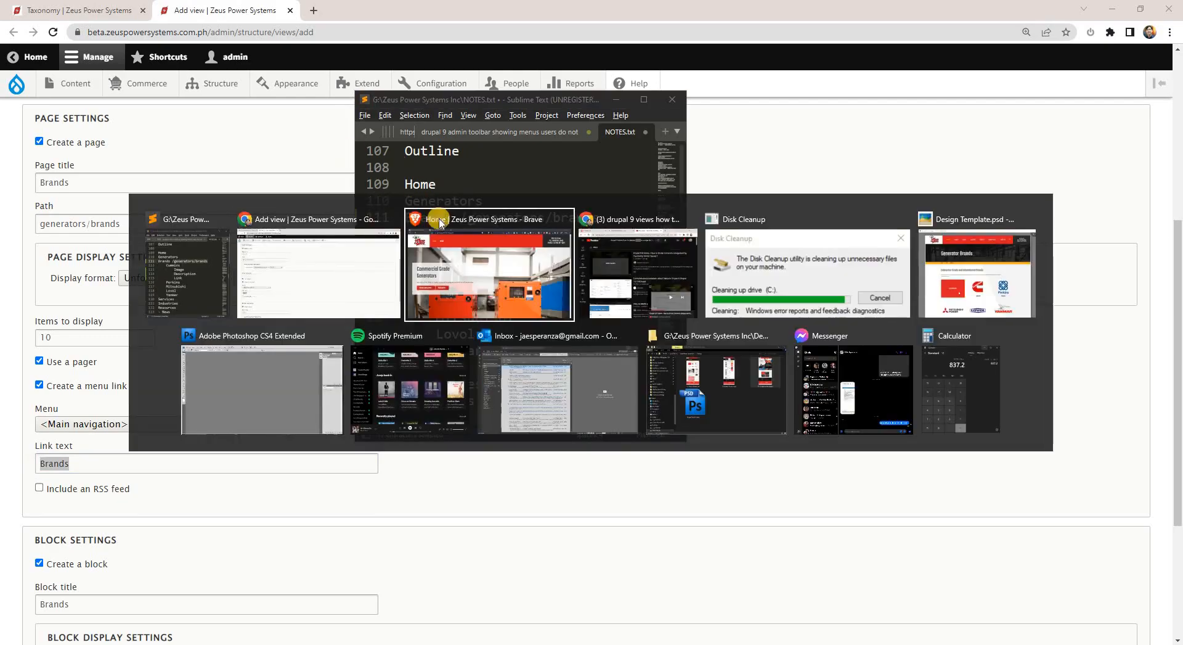
left_click_drag(270, 91, 238, 93)
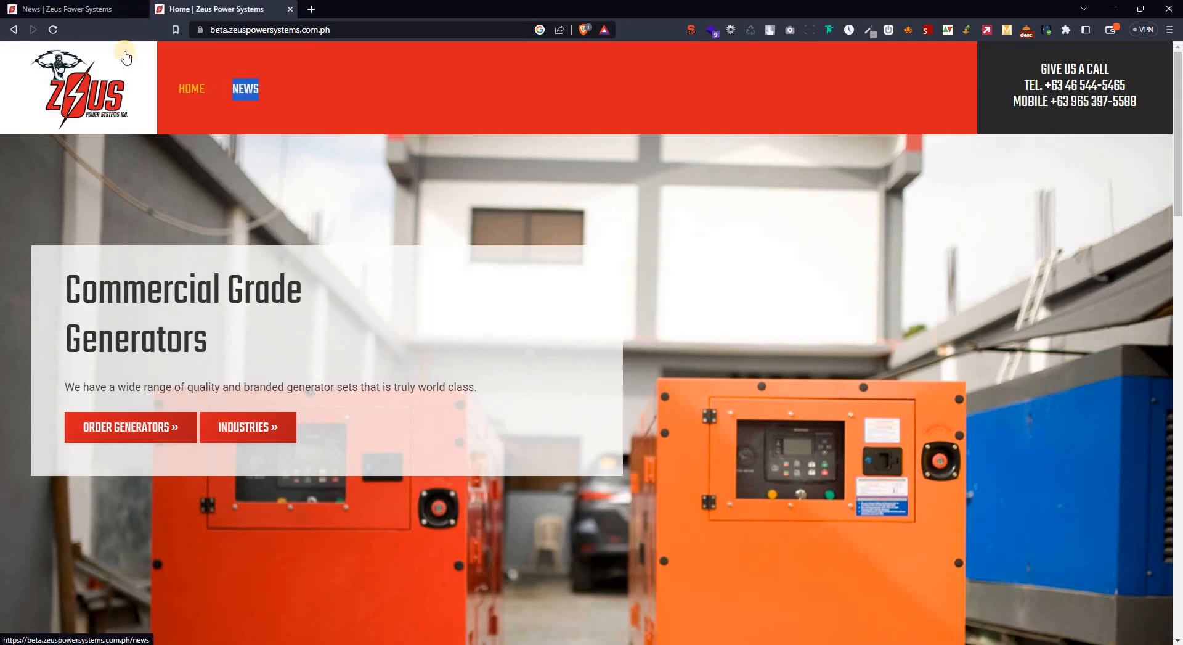
key("alt+Tab")
key("alt+Tab")
key("alt+Tab")
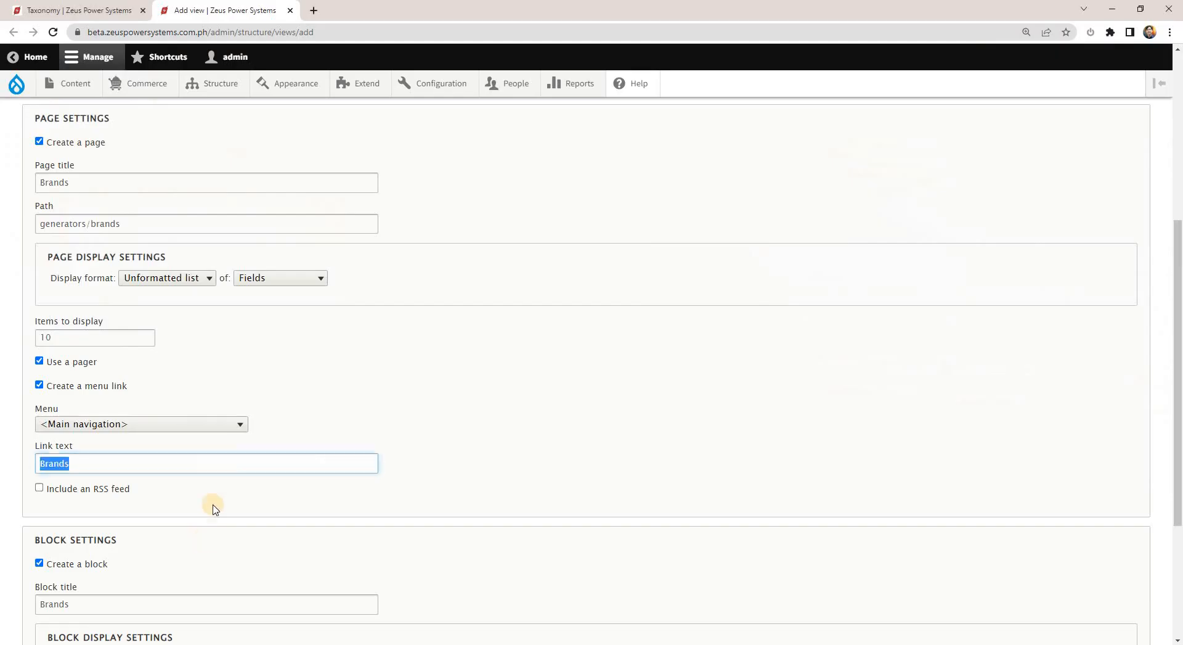
left_click(132, 465)
Keep the block title Brands and set the block to display 10 items.
scroll(295, 462, "down", 2)
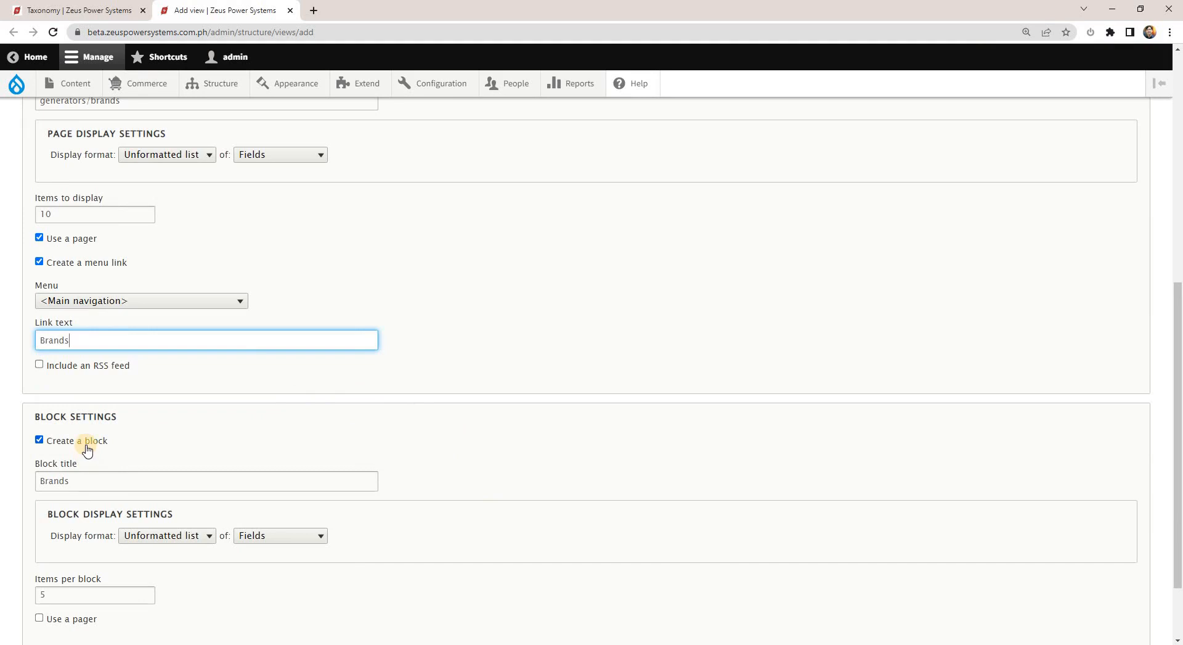
scroll(54, 426, "down", 1)
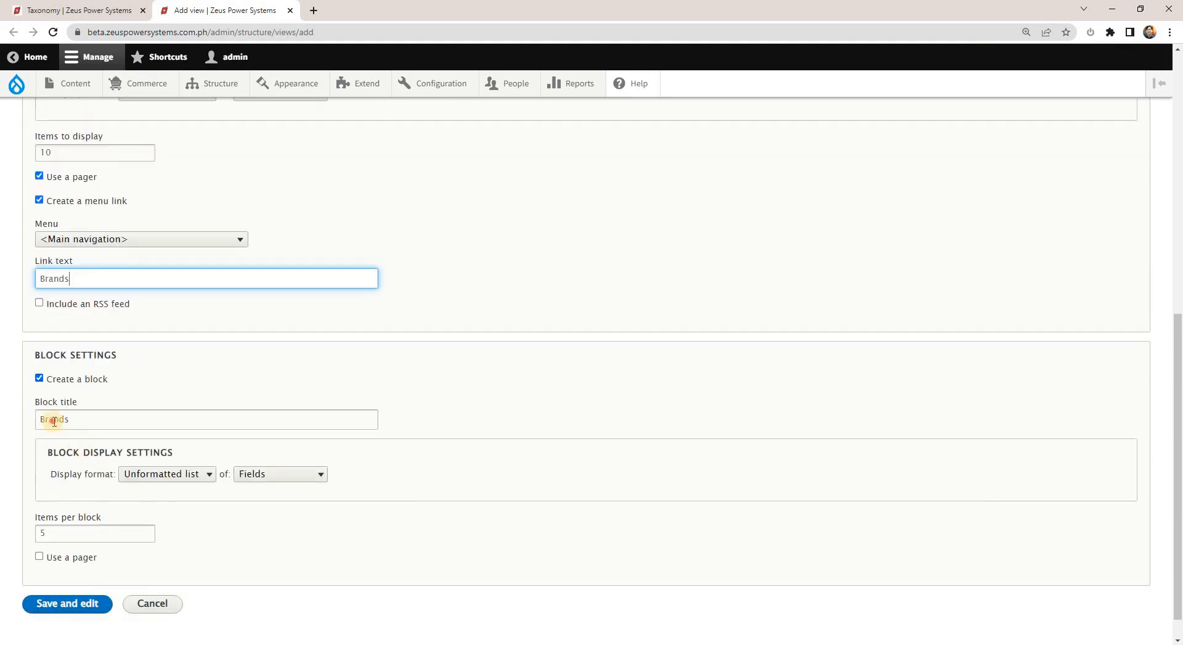
double_click(54, 422)
left_click(90, 417)
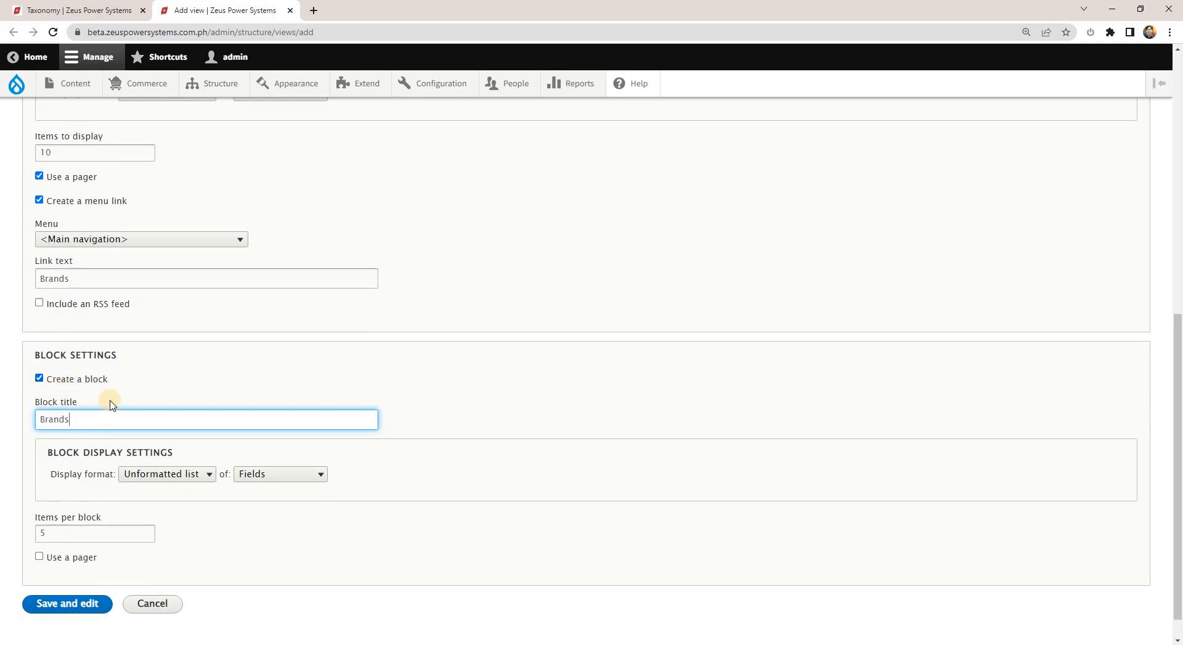
scroll(253, 435, "down", 1)
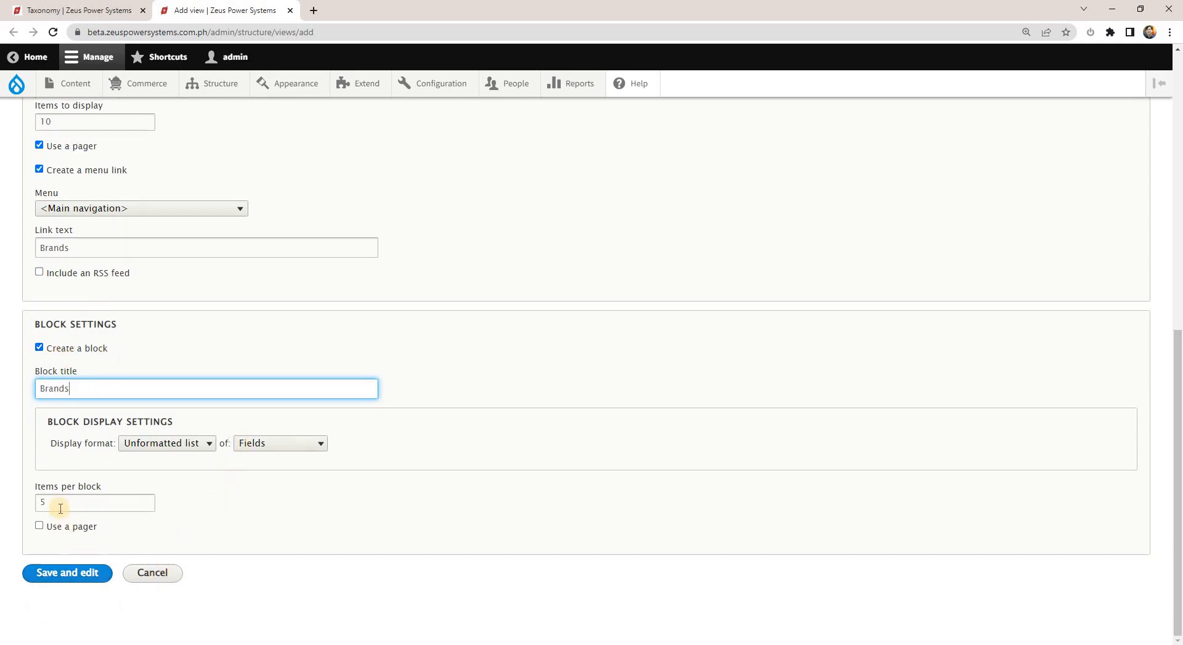
left_click_drag(59, 501, 19, 505)
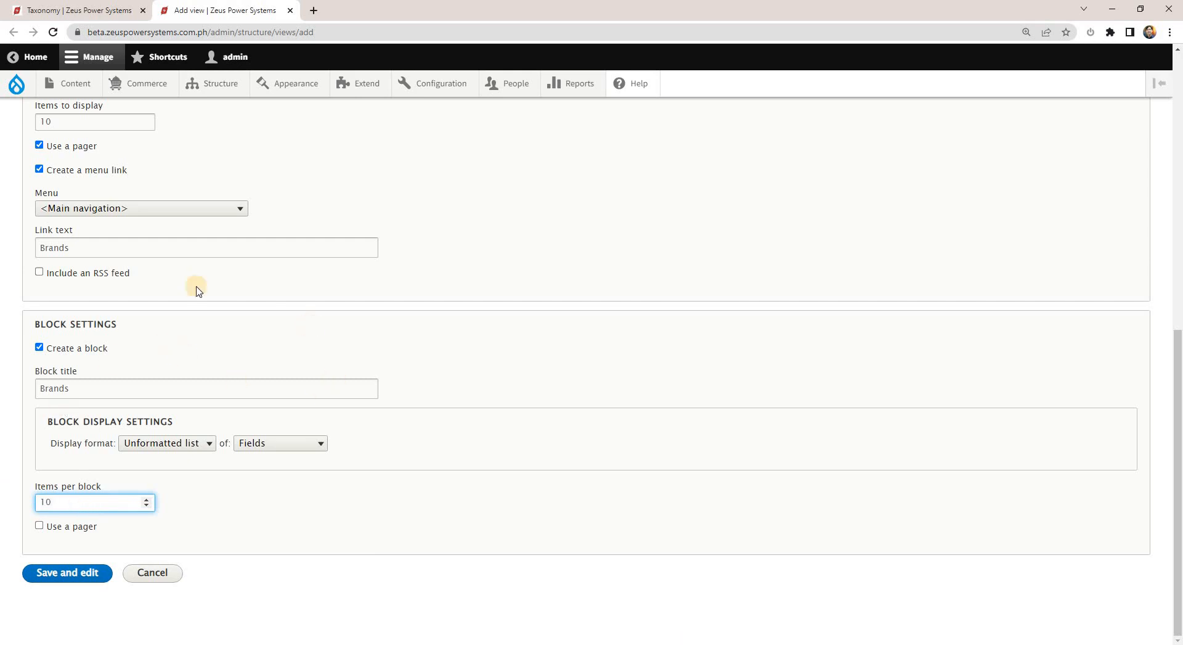
scroll(394, 347, "up", 1)
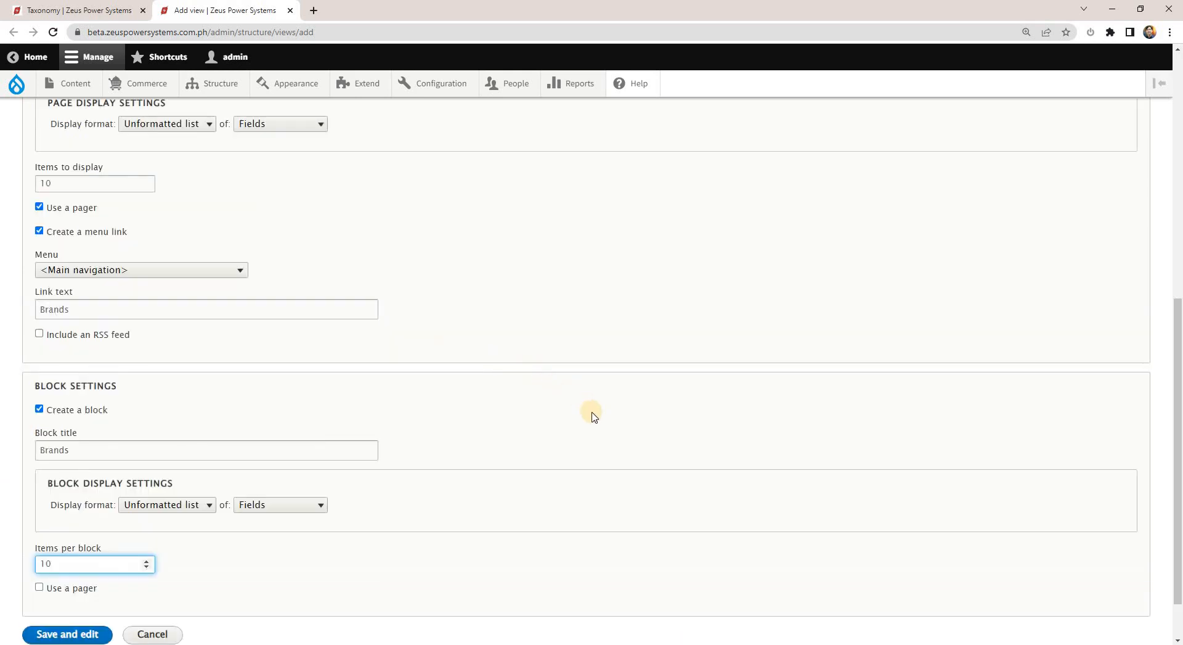
Turn off the pager for both the block and the page, keeping the page's items to display at 10.
scroll(550, 453, "down", 1)
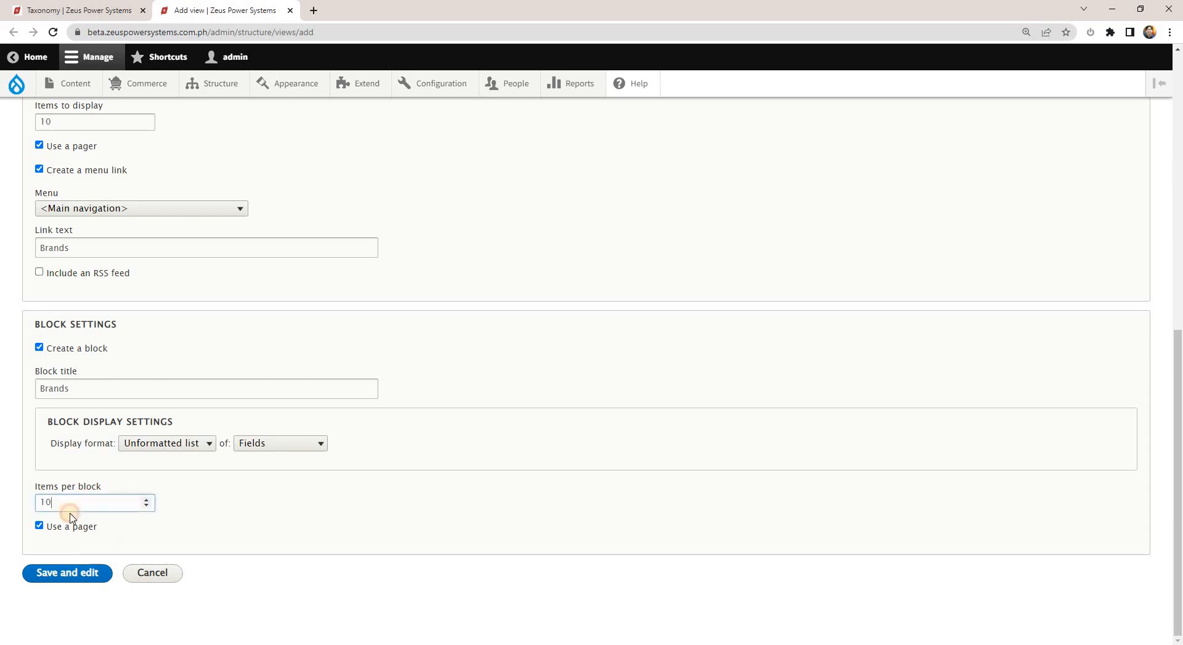
left_click(72, 527)
scroll(127, 418, "up", 4)
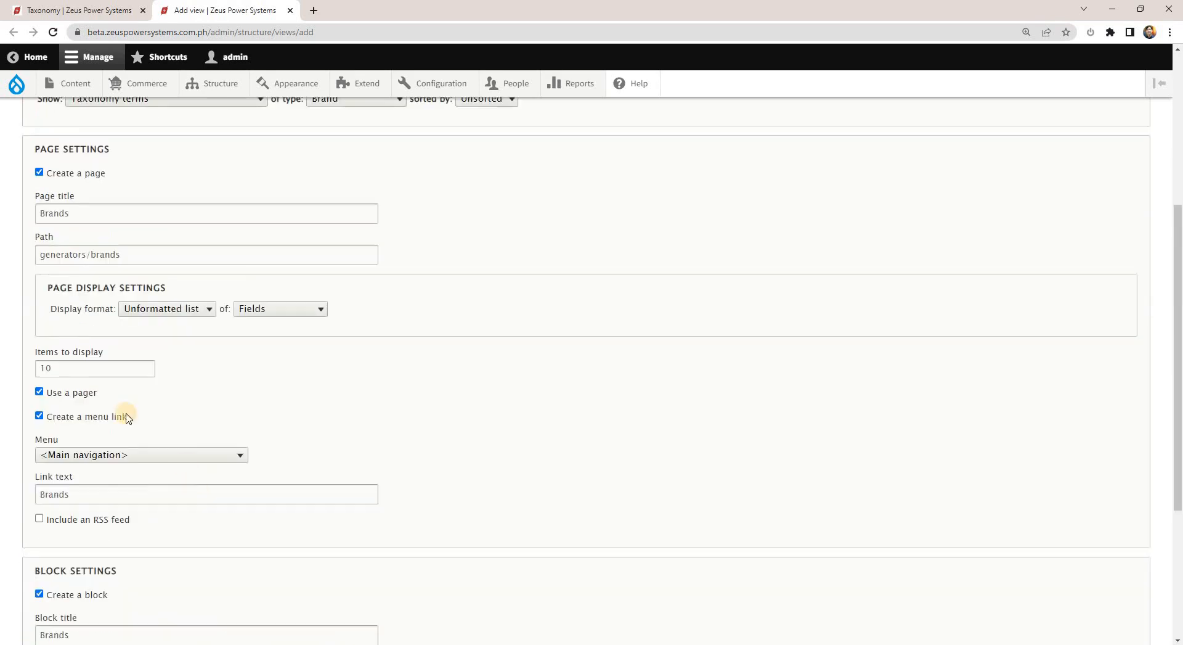
left_click_drag(63, 368, 2, 368)
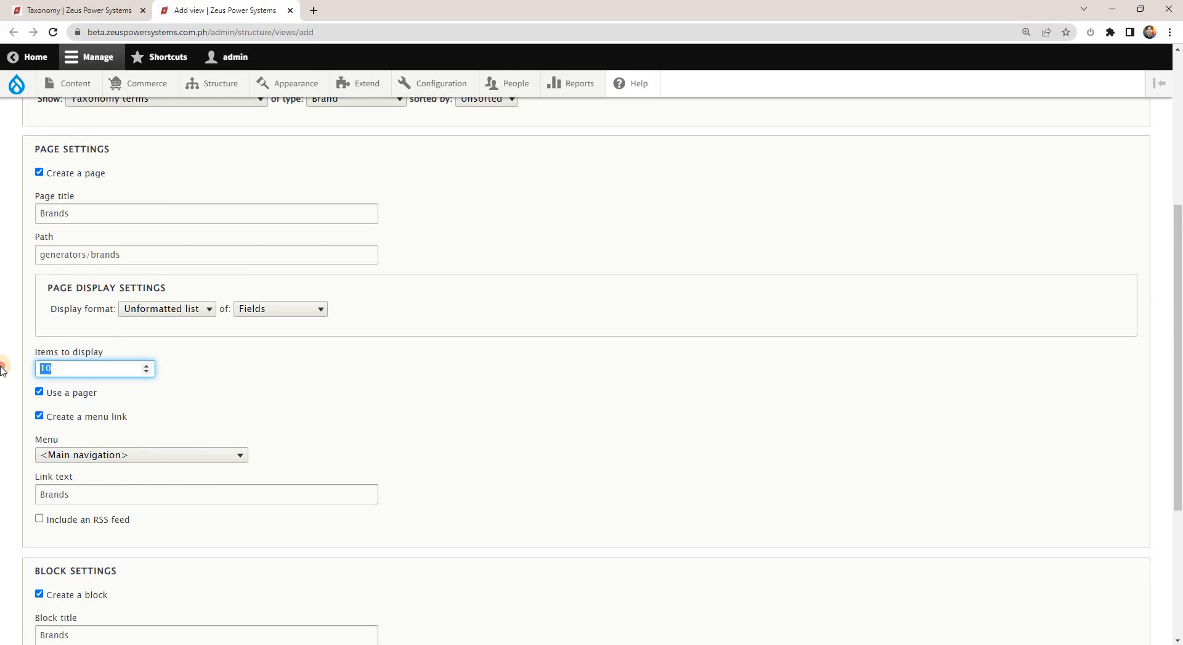
left_click(40, 393)
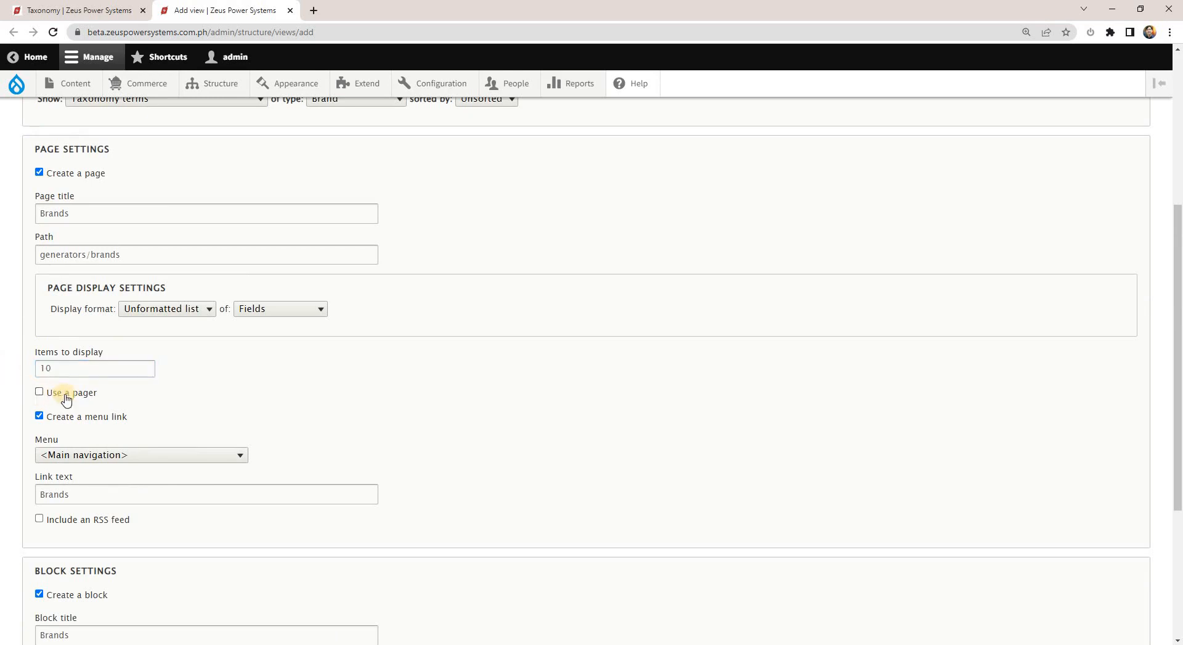
scroll(66, 393, "up", 1)
left_click_drag(54, 424, 3, 427)
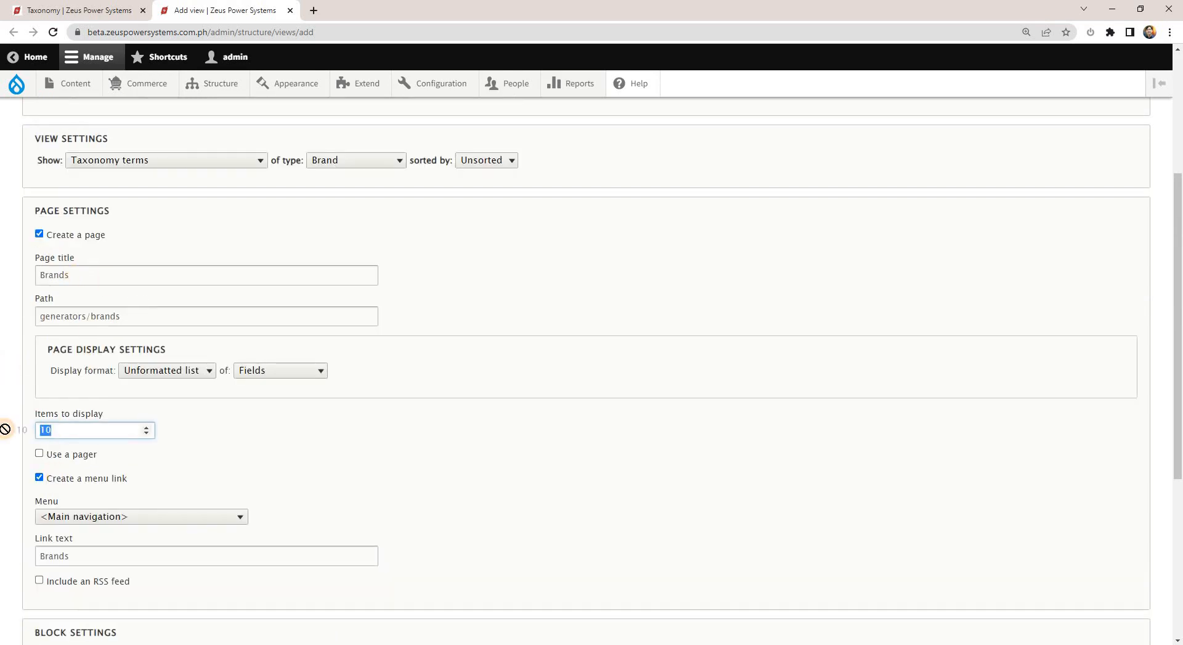
Review the page and block settings and save the new Brands view for editing.
scroll(247, 480, "down", 5)
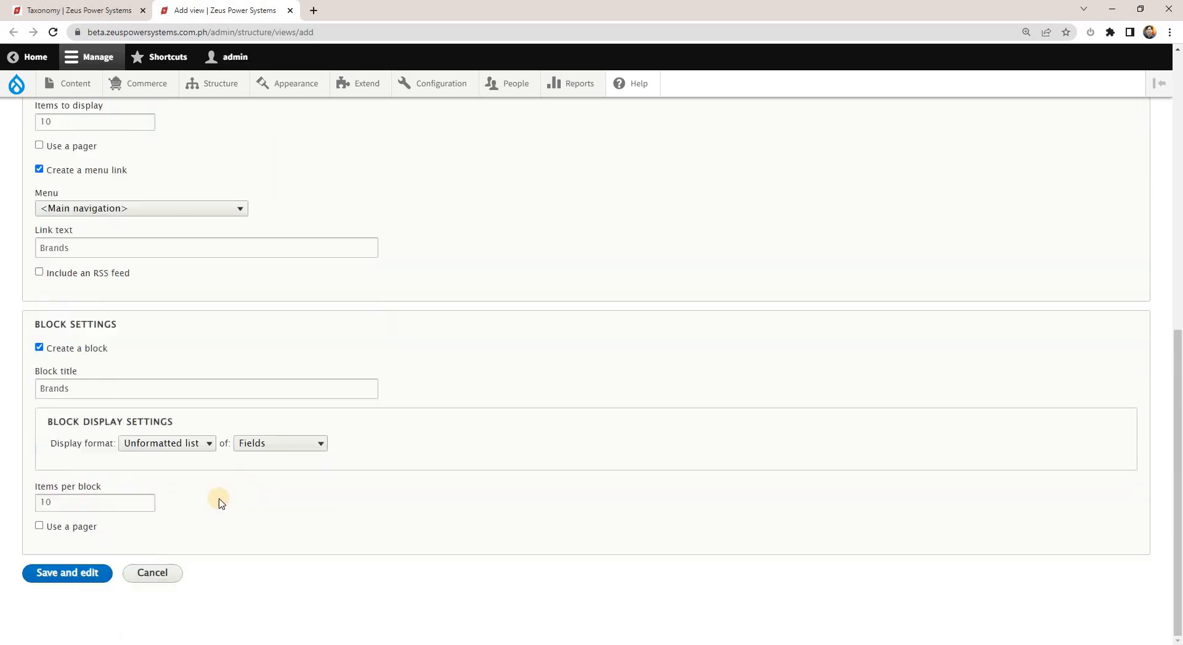
scroll(123, 486, "up", 1)
scroll(130, 458, "down", 1)
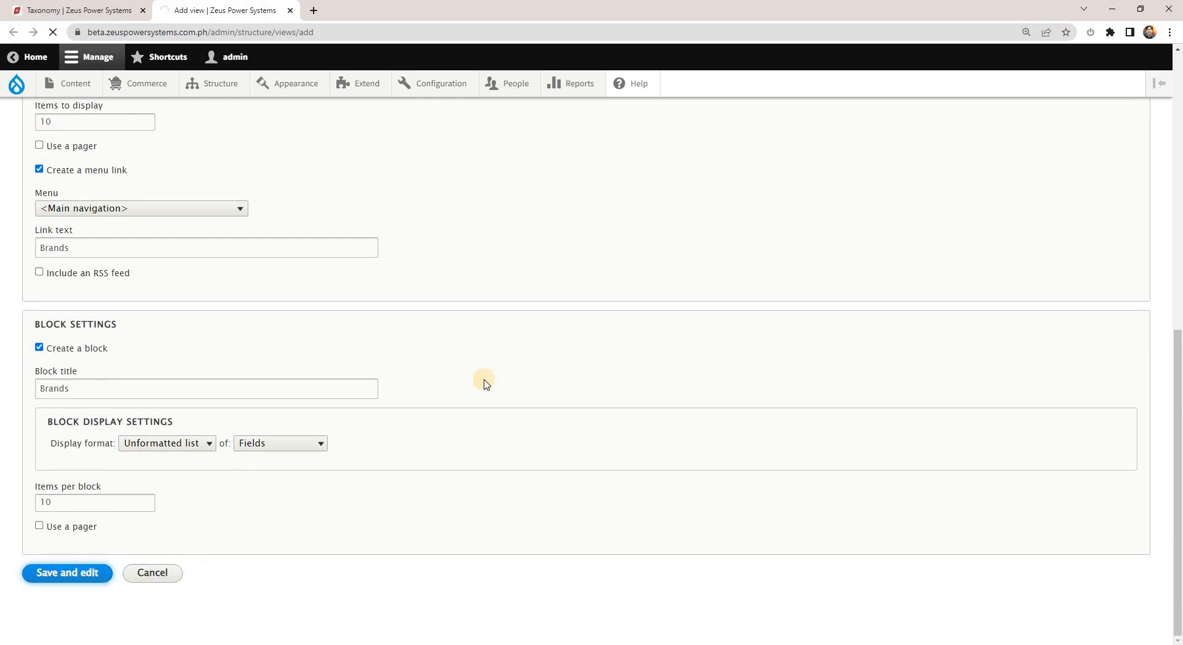
Open the Page display of the saved Brands view and enlarge the browser page to 150%.
scroll(159, 271, "down", 1)
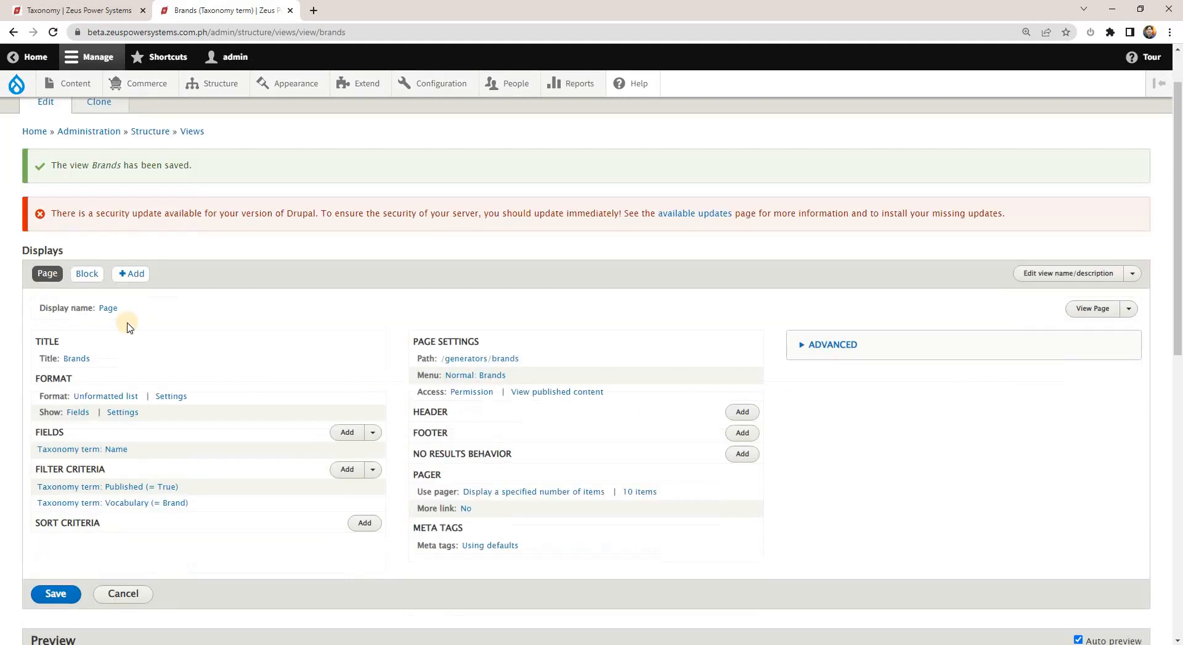
left_click_drag(46, 277, 86, 274)
left_click(41, 277)
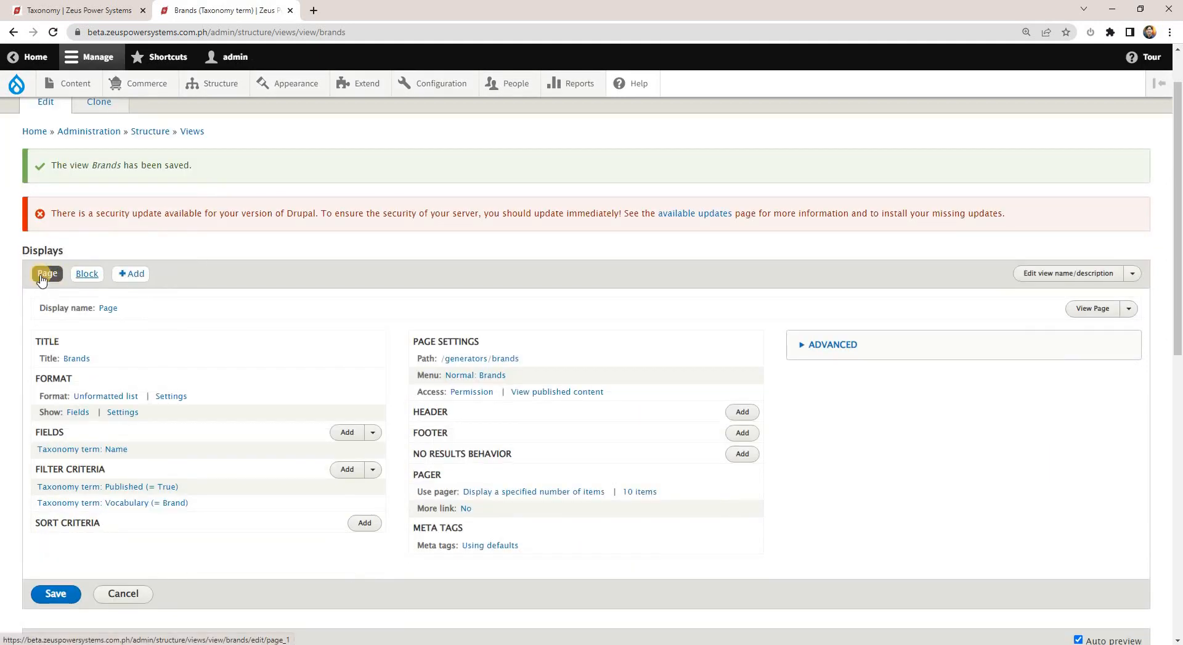
key("ctrl+plus")
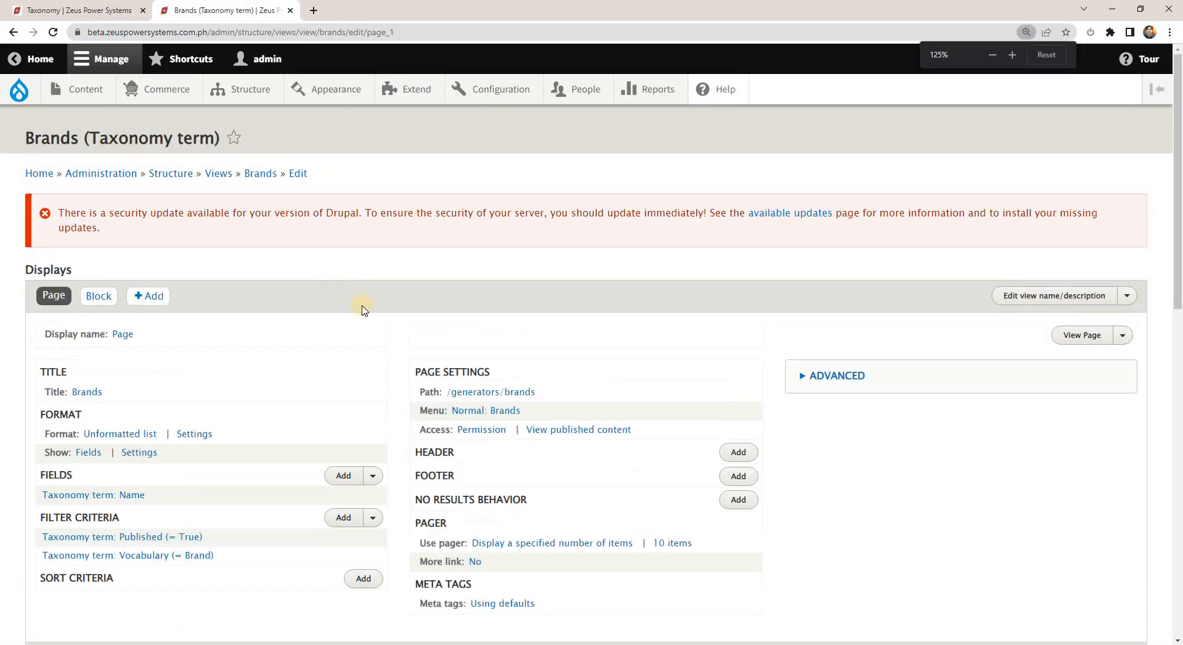
key("ctrl+plus")
scroll(382, 324, "down", 3)
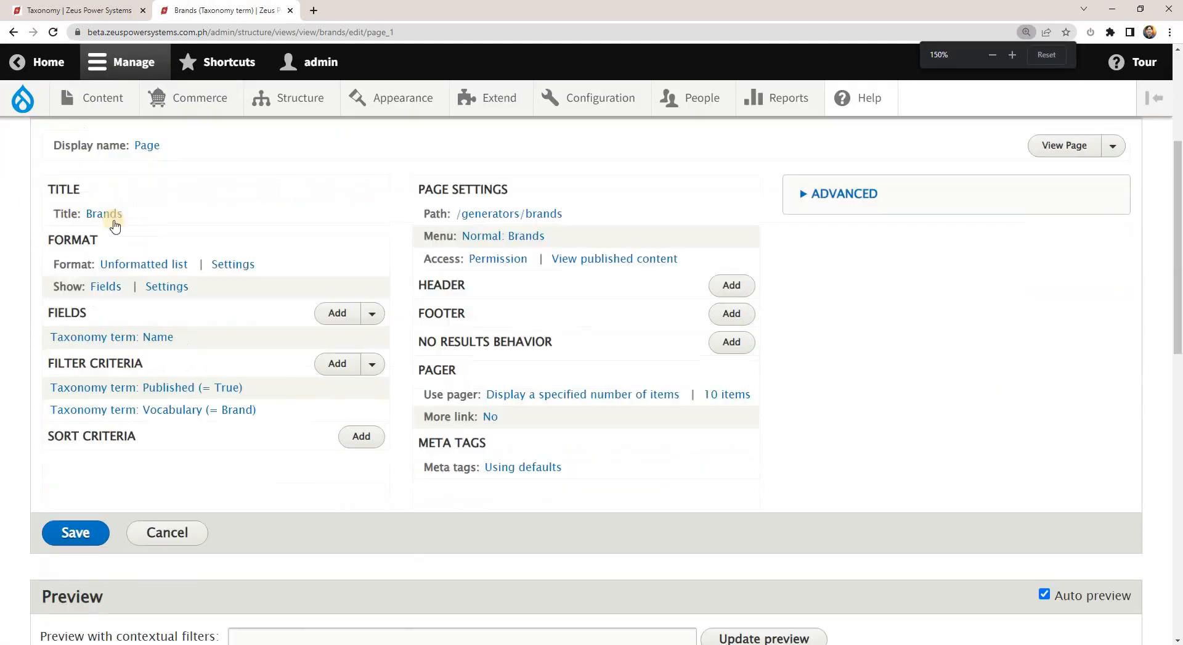
Examine the Page display's title, path, pager, filter criteria and fields settings.
left_click_drag(47, 195, 78, 214)
left_click_drag(599, 220, 459, 215)
left_click_drag(128, 215, 90, 216)
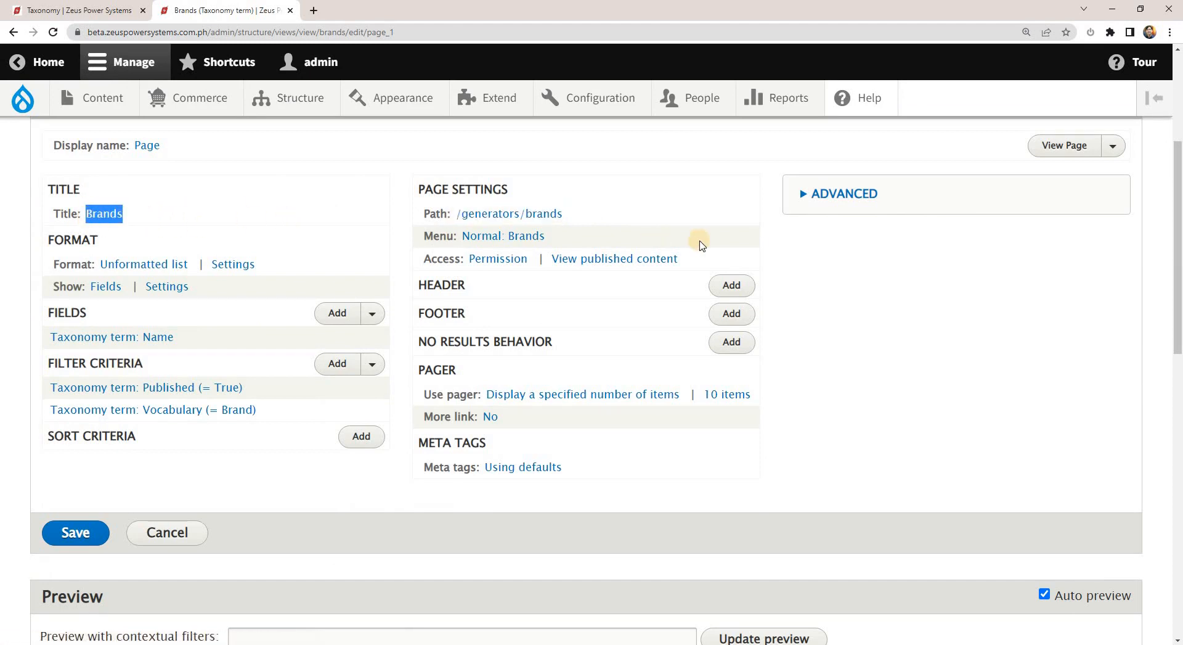
scroll(247, 277, "down", 3)
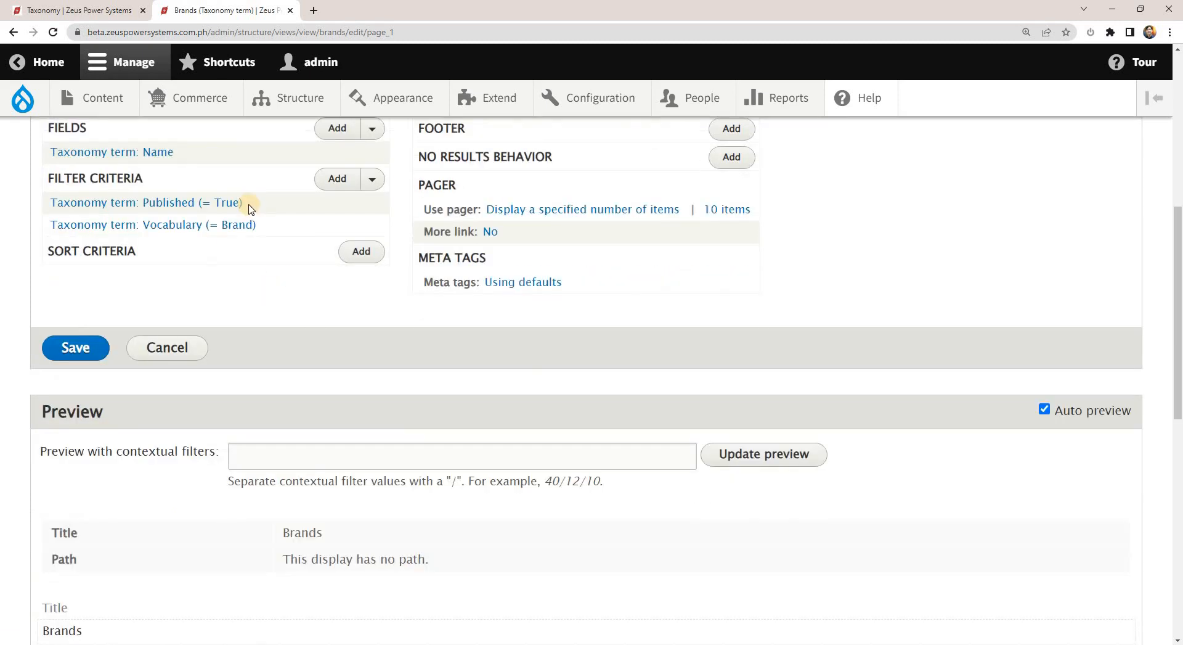
scroll(251, 209, "up", 2)
double_click(73, 251)
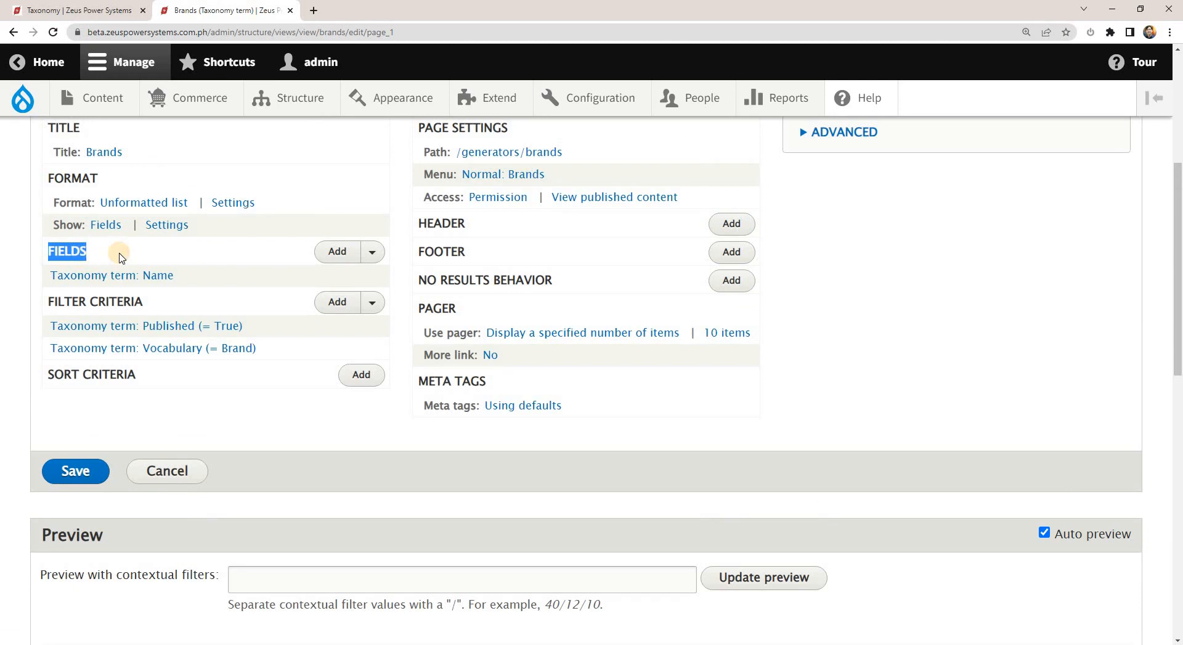
Examine the configuration of the Taxonomy term: Name field and close it without changes.
left_click_drag(50, 275, 210, 282)
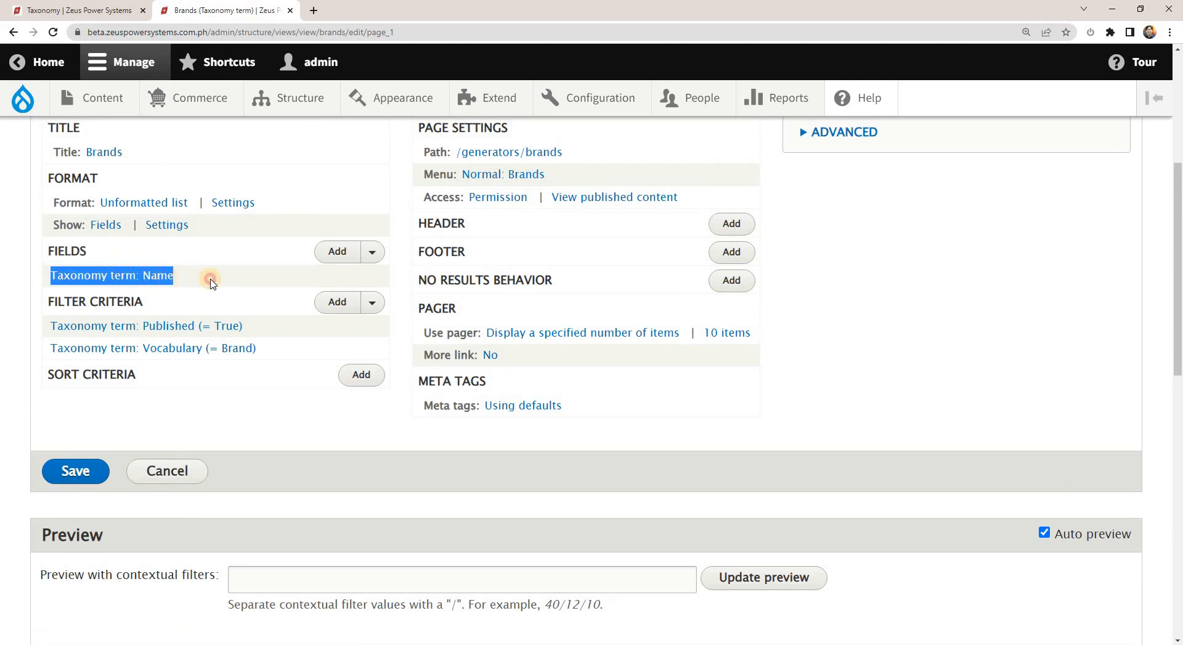
left_click(151, 277)
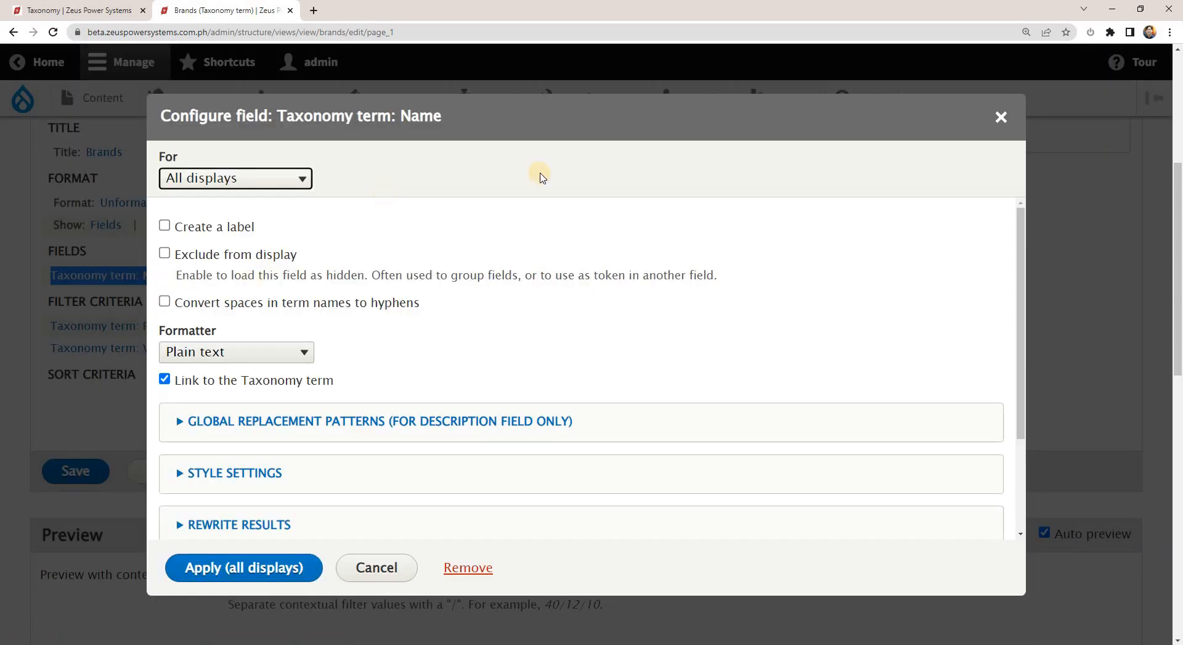
left_click(1001, 116)
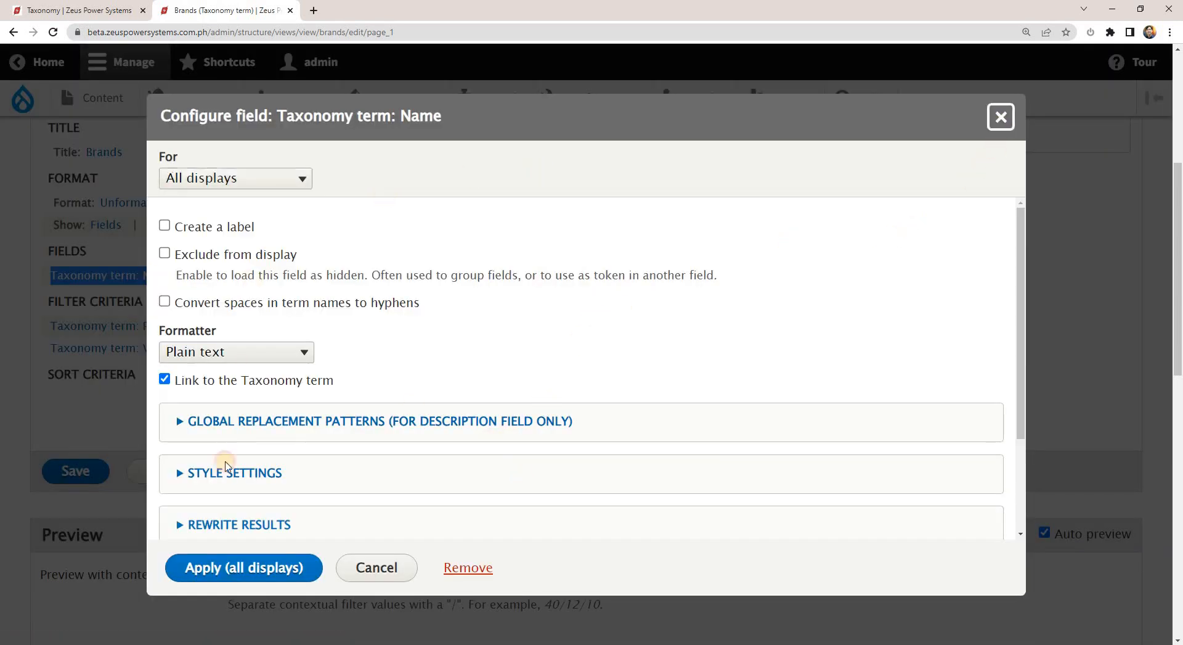
Examine the brand terms listed in the Brands view's preview, from Lovol down to Gucci.
scroll(331, 487, "down", 7)
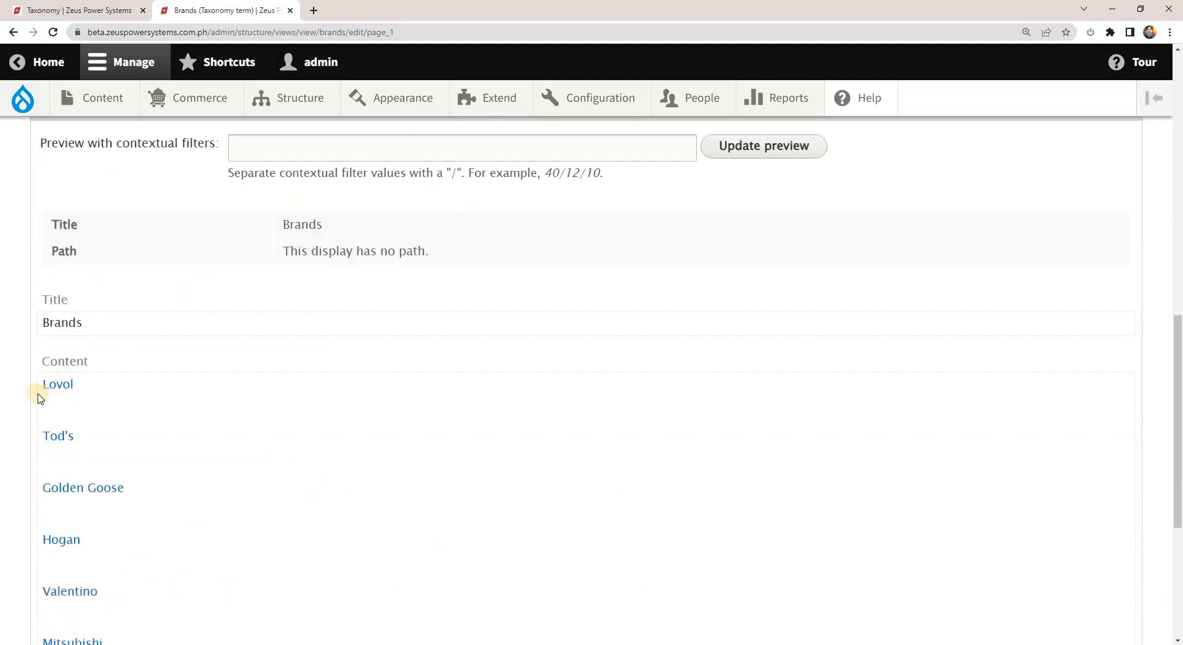
left_click_drag(35, 390, 81, 389)
left_click_drag(36, 442, 84, 439)
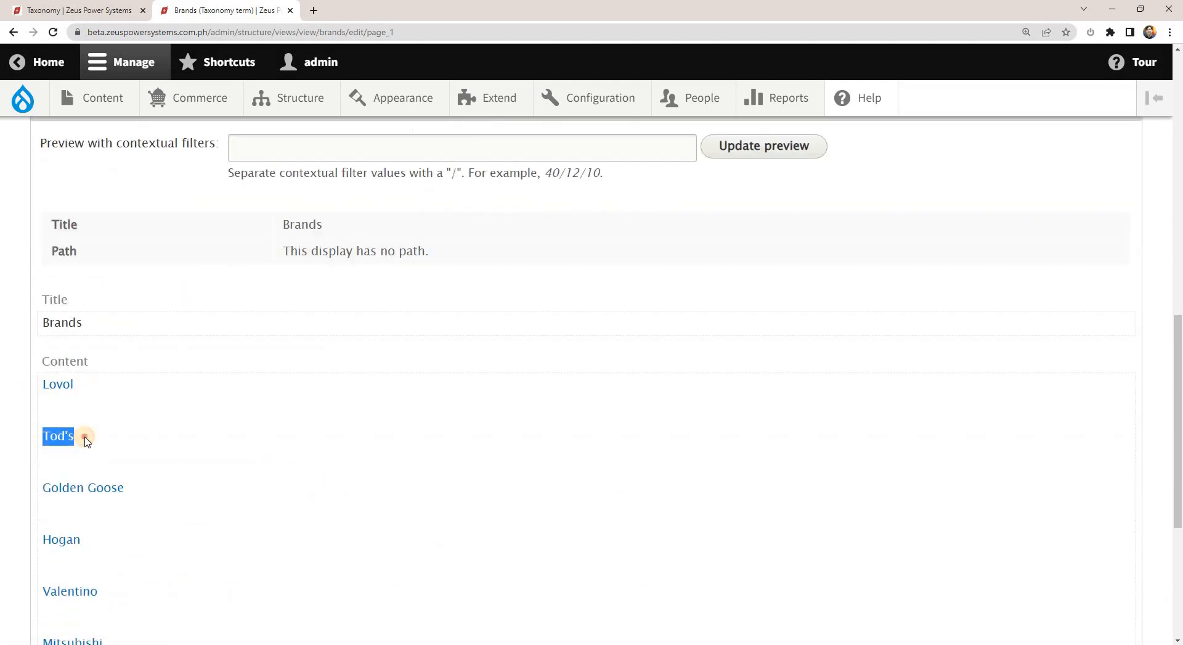
left_click_drag(36, 486, 139, 485)
scroll(139, 484, "down", 1)
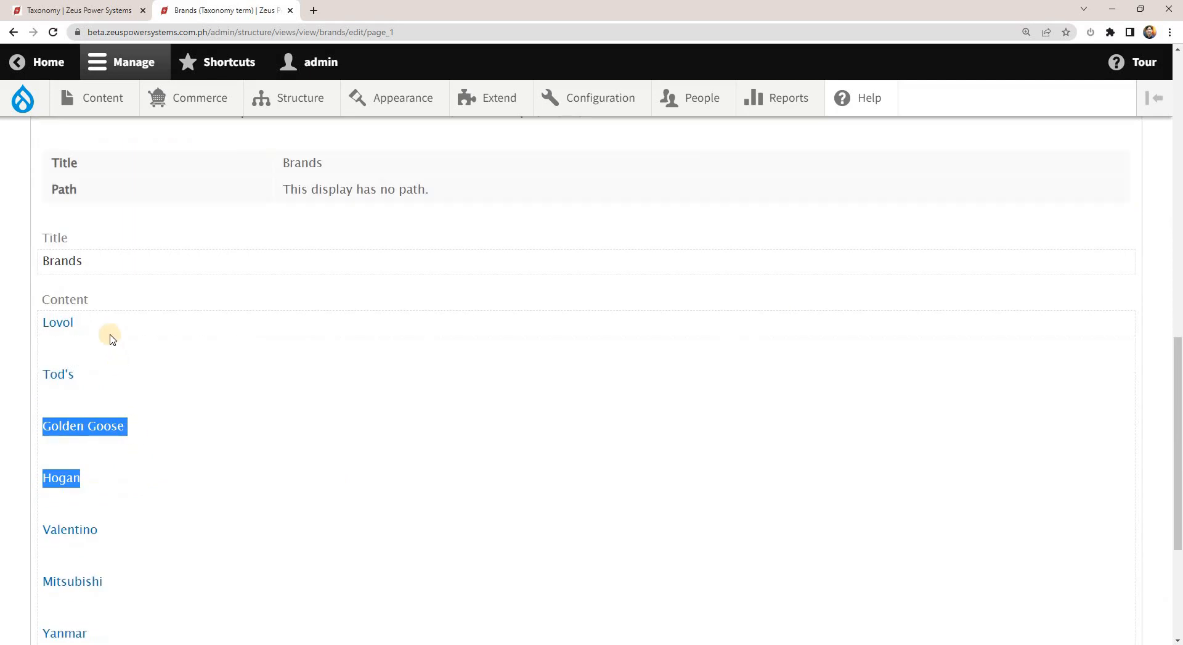
left_click_drag(28, 324, 80, 320)
scroll(364, 456, "down", 4)
left_click_drag(37, 493, 86, 494)
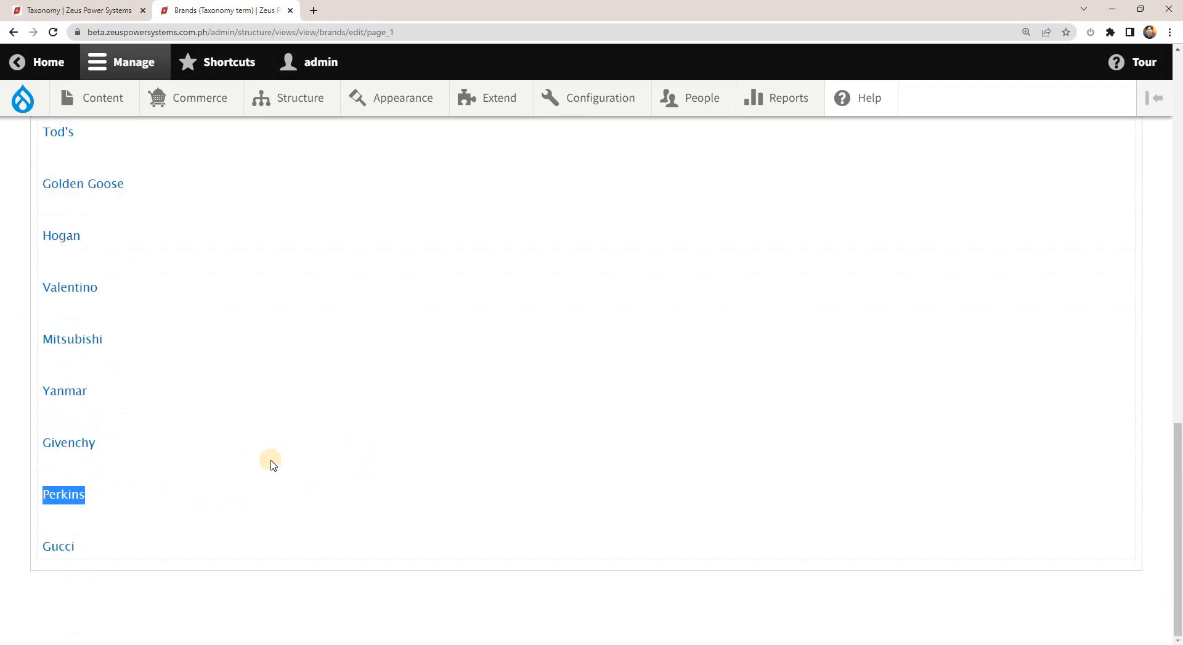
scroll(270, 462, "up", 12)
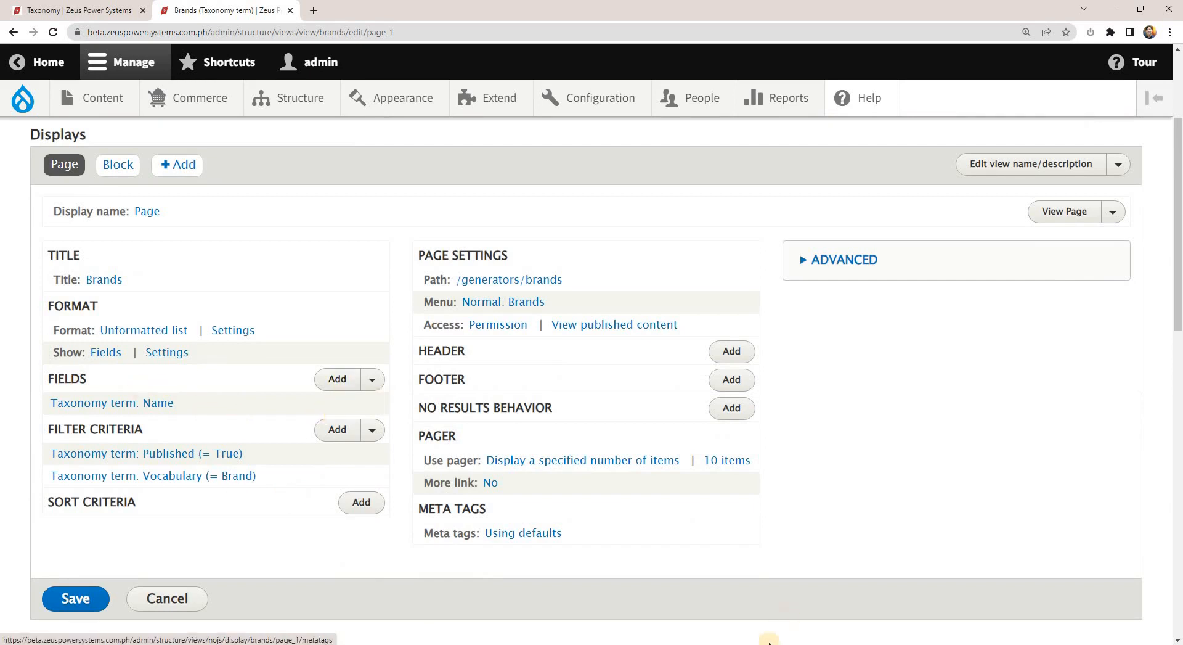
Check the Image, Description and Link items under Cummins in the NOTES.txt outline in Sublime Text, and return to the Brands view.
key("alt+Tab")
double_click(488, 252)
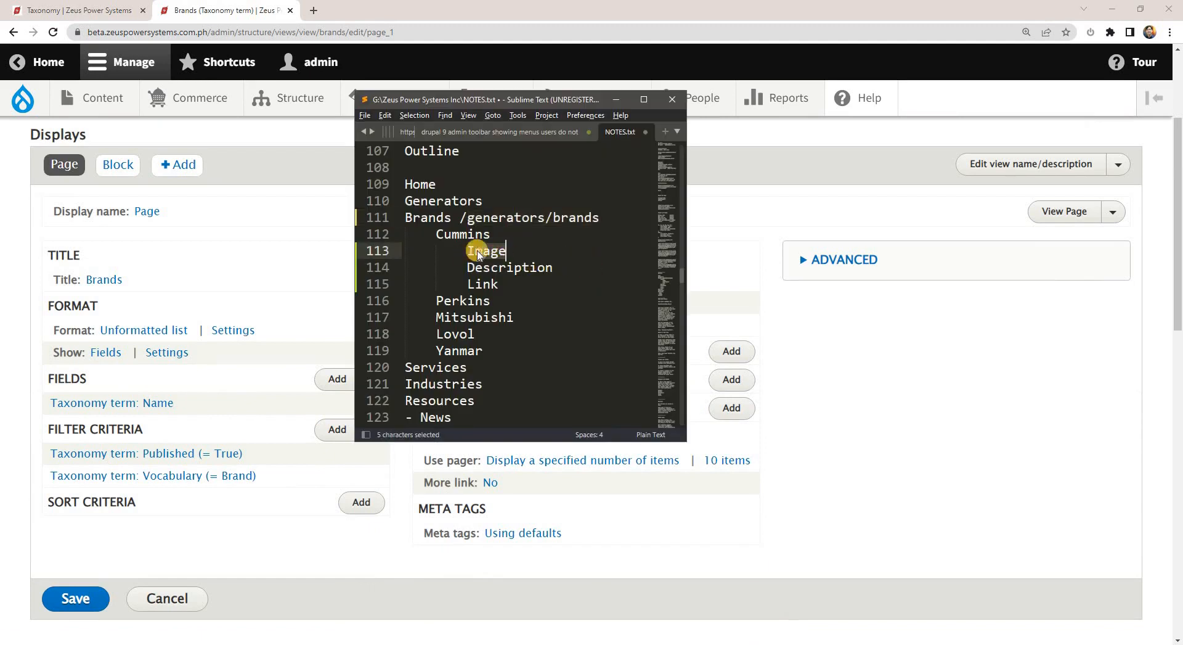
double_click(490, 268)
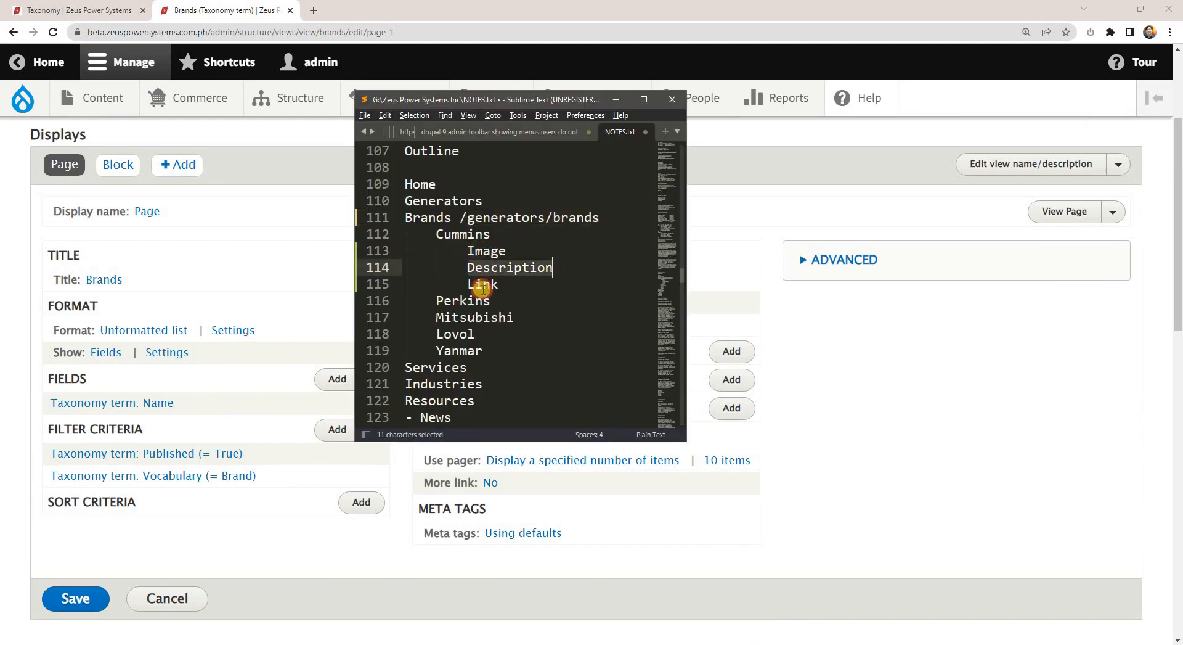
left_click(480, 286)
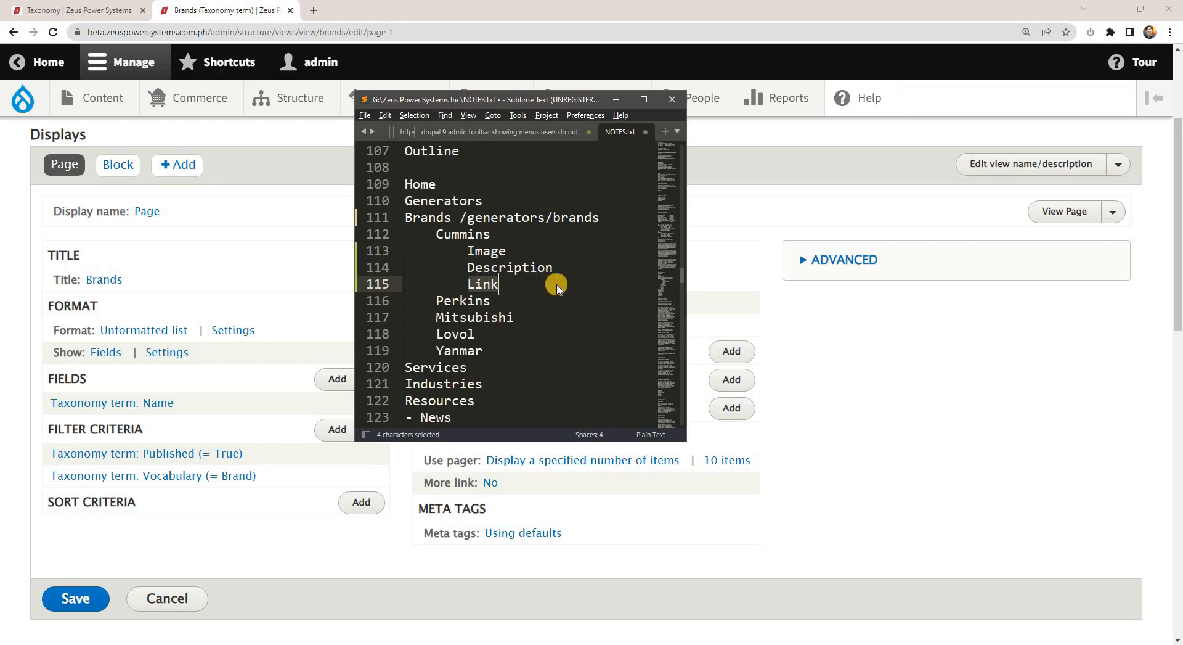
left_click(29, 402)
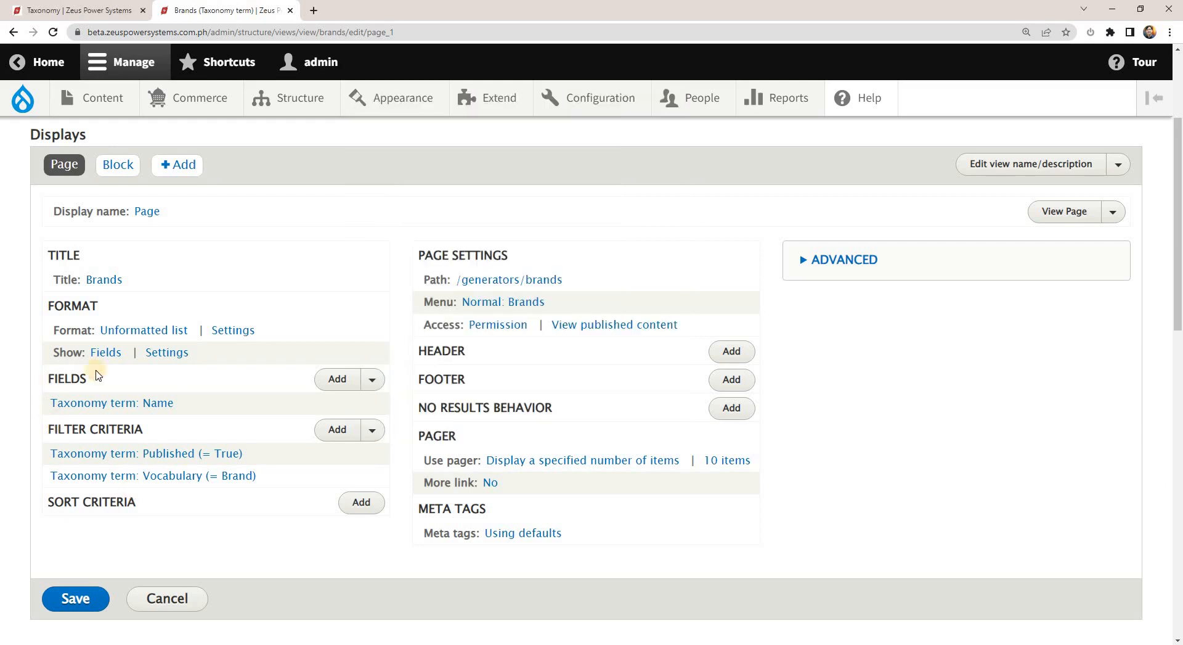
Open the Brand vocabulary's term list in a new browser tab and look through the terms.
left_click(92, 9)
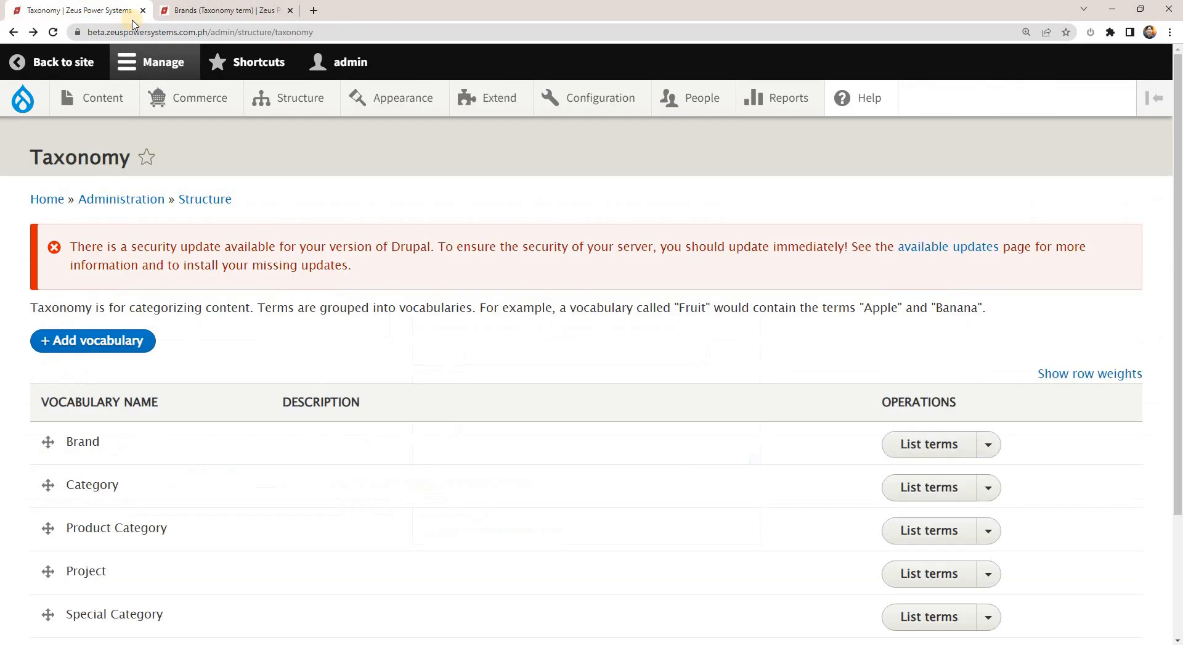
middle_click(957, 444)
left_click(370, 10)
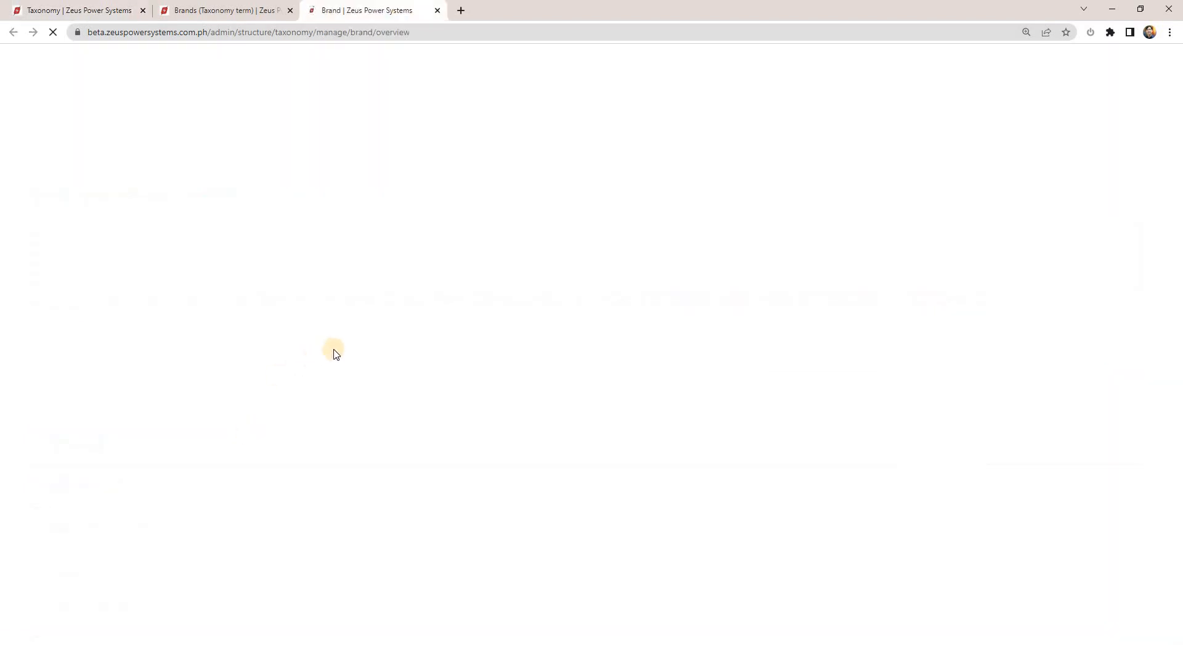
scroll(671, 433, "down", 1)
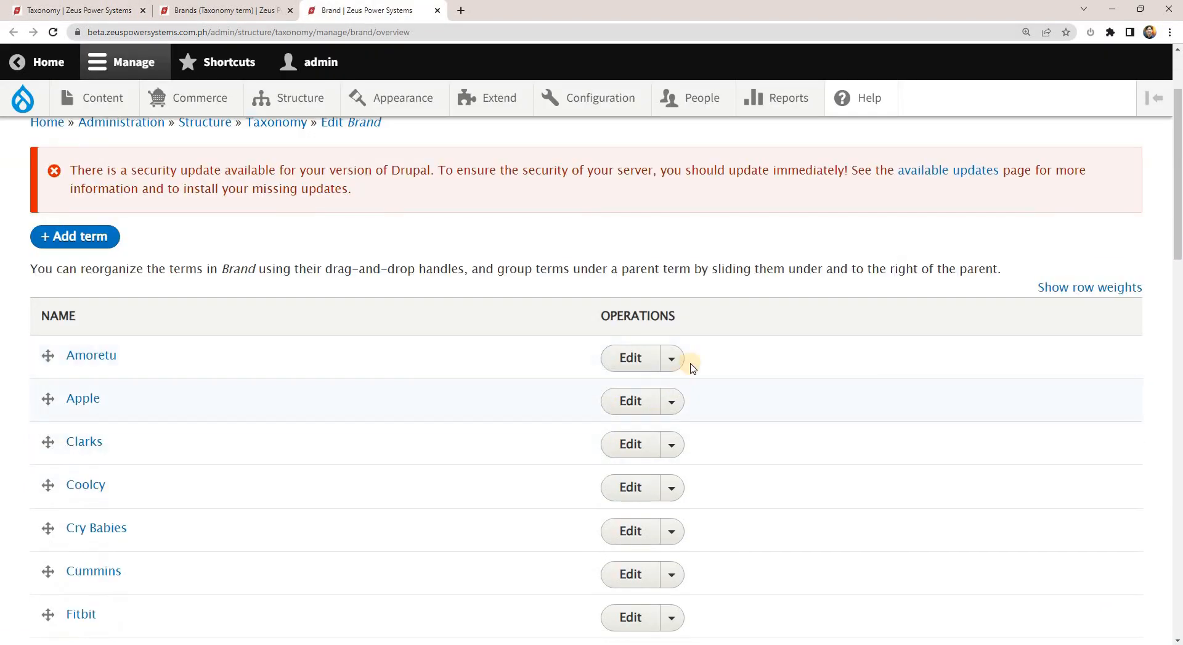
Search Google for "drupal 9 taxonomy manager" in a new browser tab.
left_click(462, 11)
left_click(384, 33)
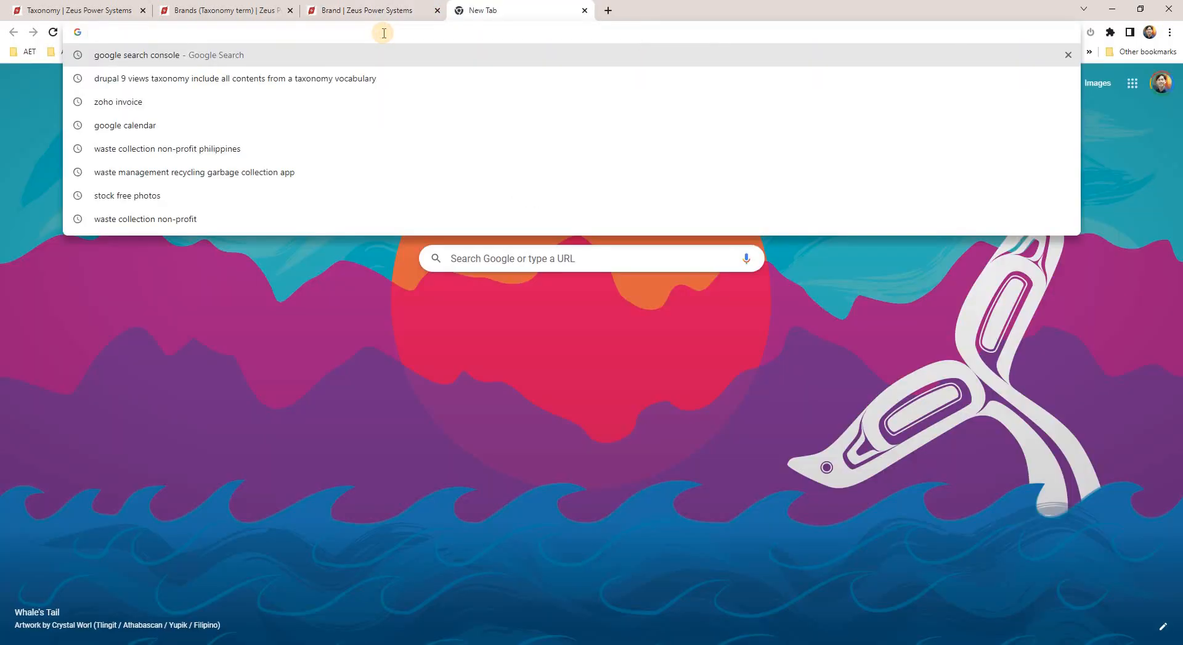
type("drupal 9 t")
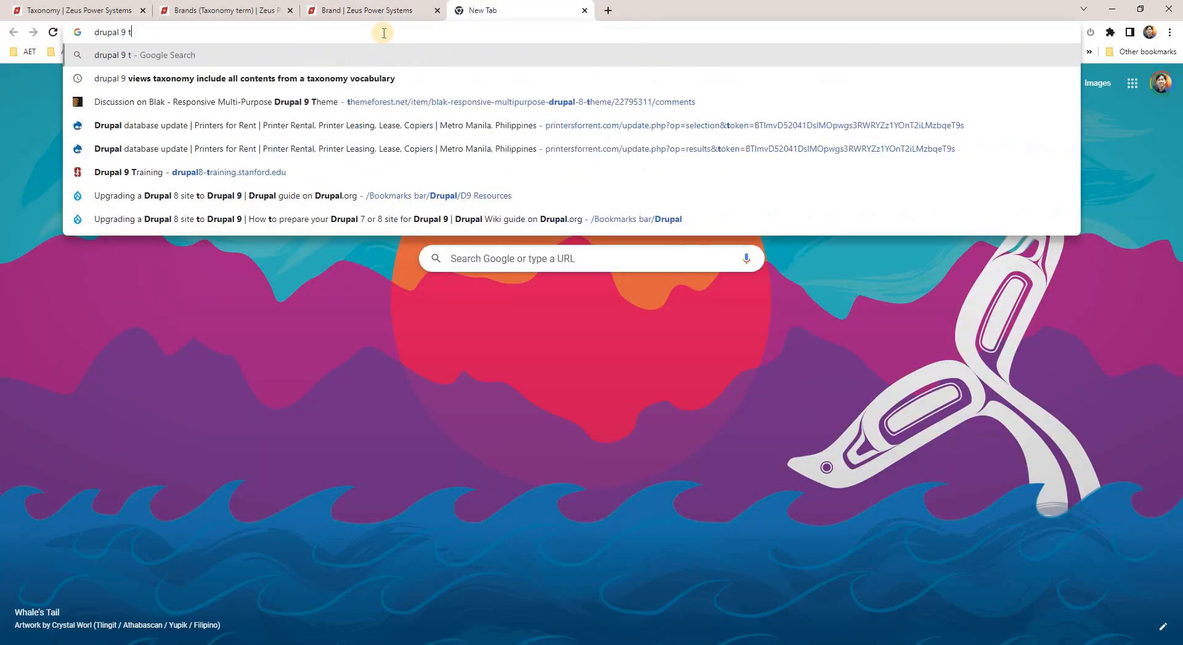
type("axonomy manager")
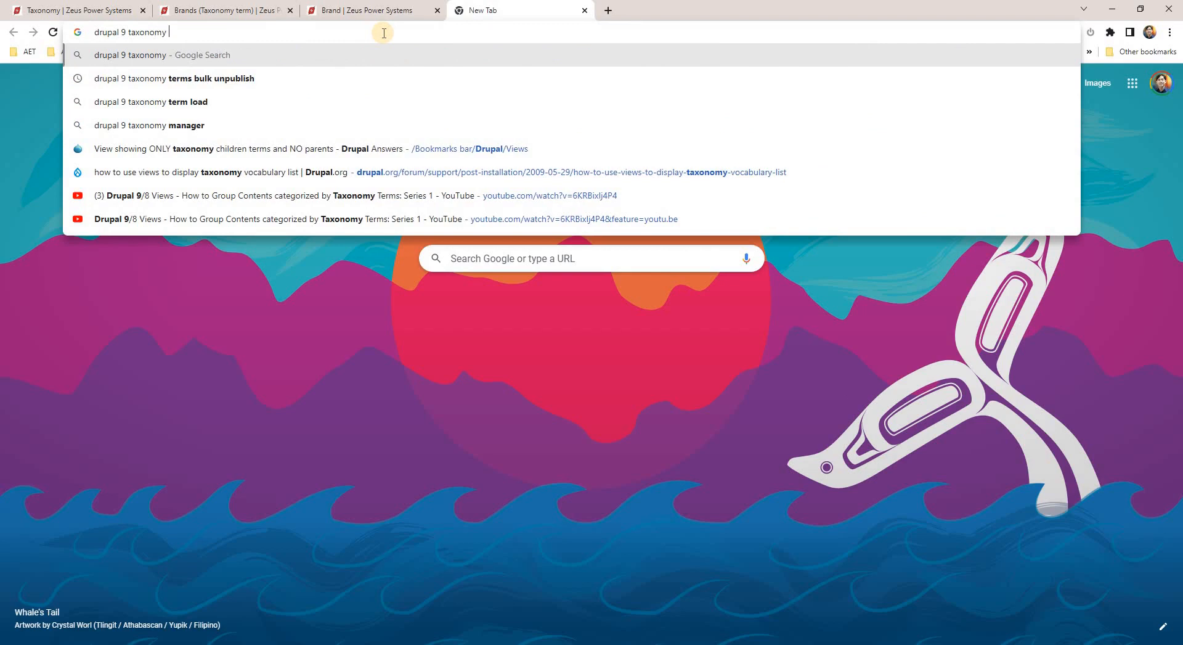
key("Return")
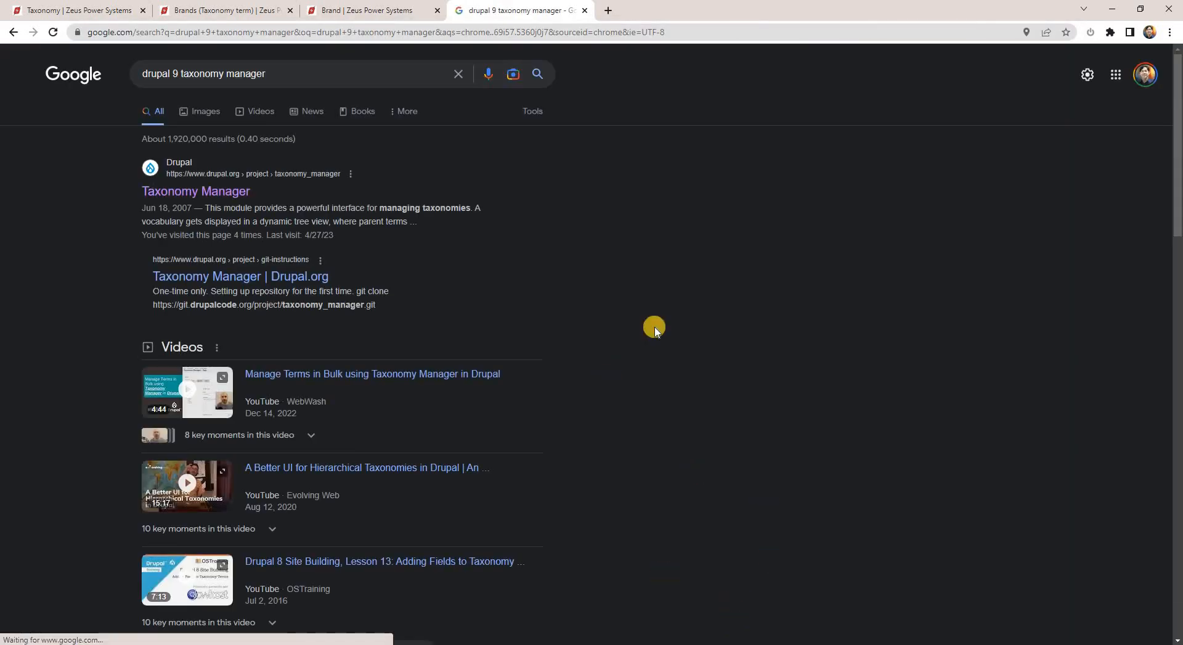
Start the SSH session to ssh.ibuild.ph in PuTTY and open the Taxonomy Manager project page on Drupal.org.
key("alt+Tab")
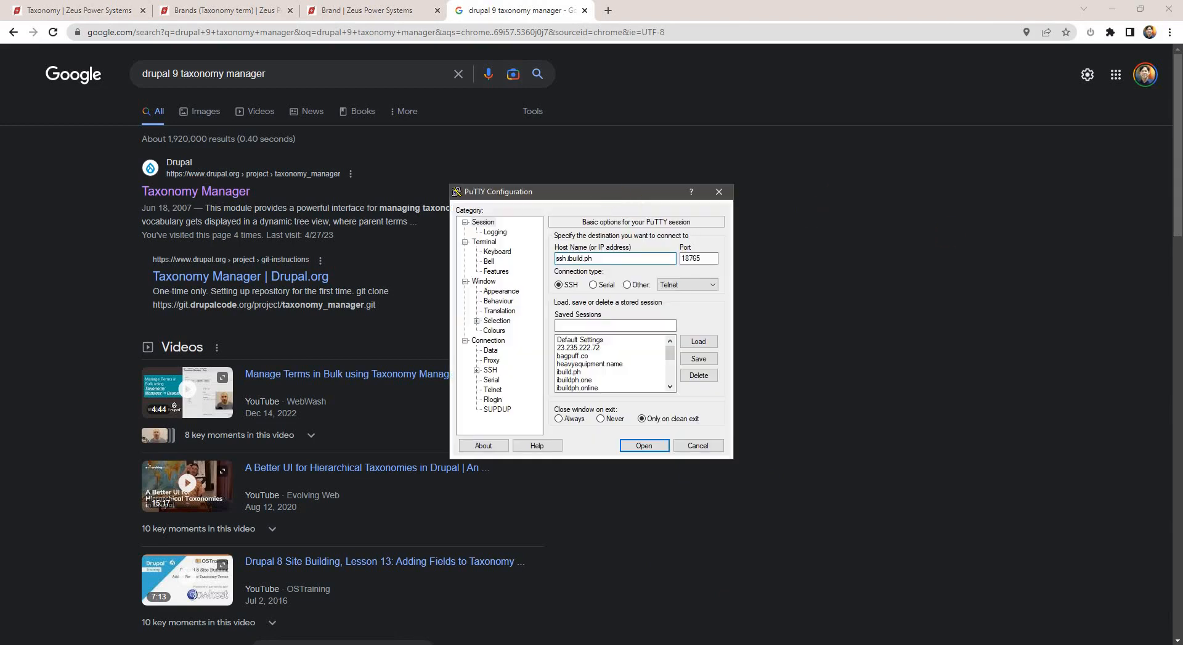
key("Return")
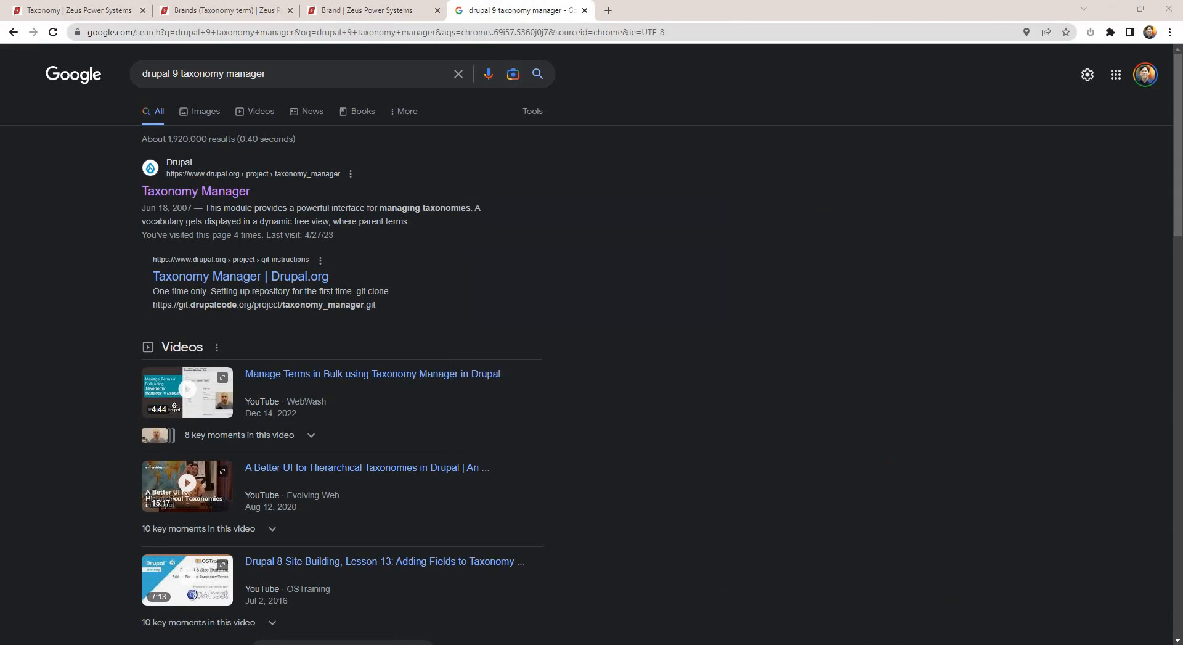
key("alt+Tab")
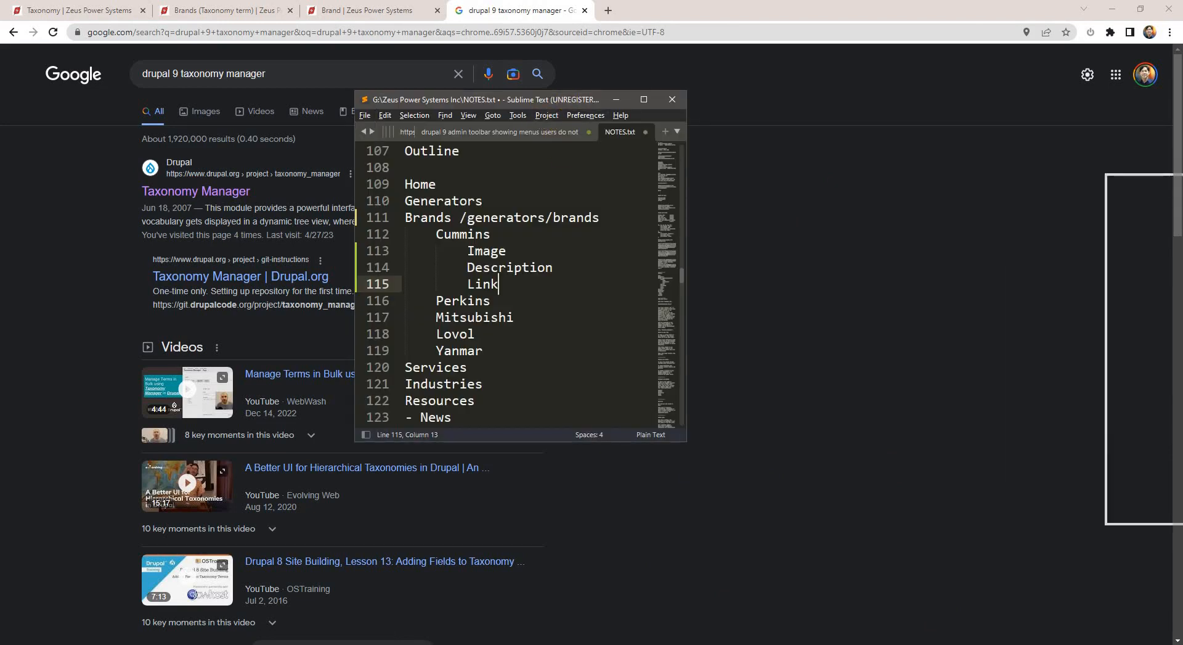
key("alt+Tab")
left_click(216, 191)
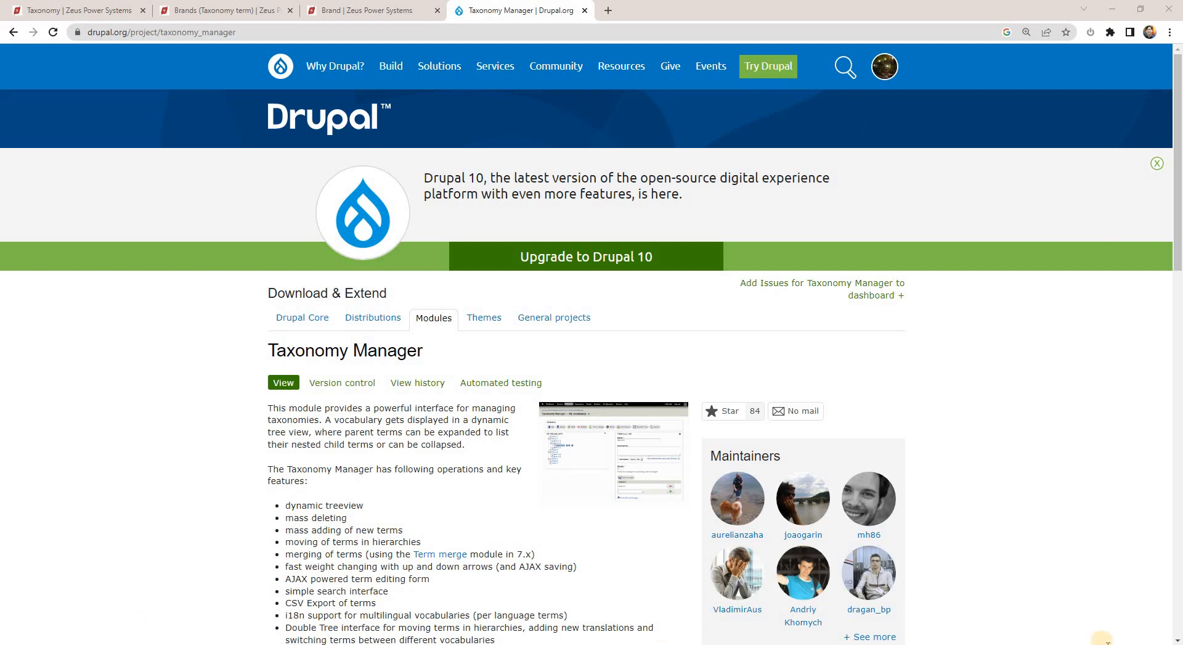
left_click(1074, 644)
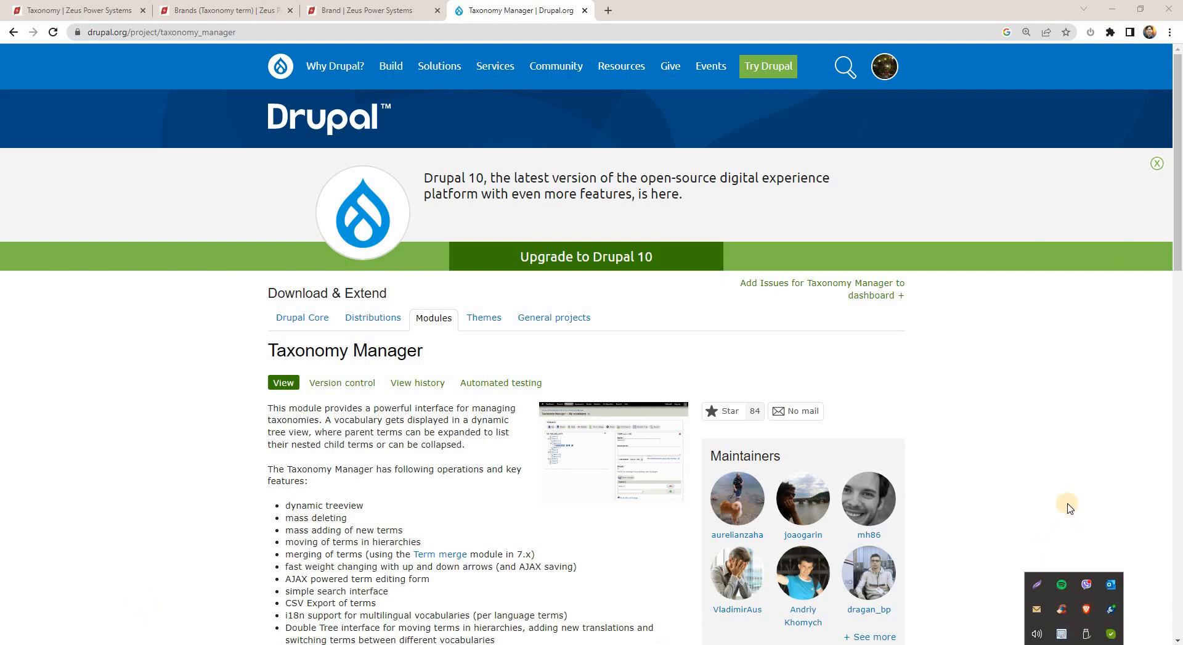
right_click(1061, 637)
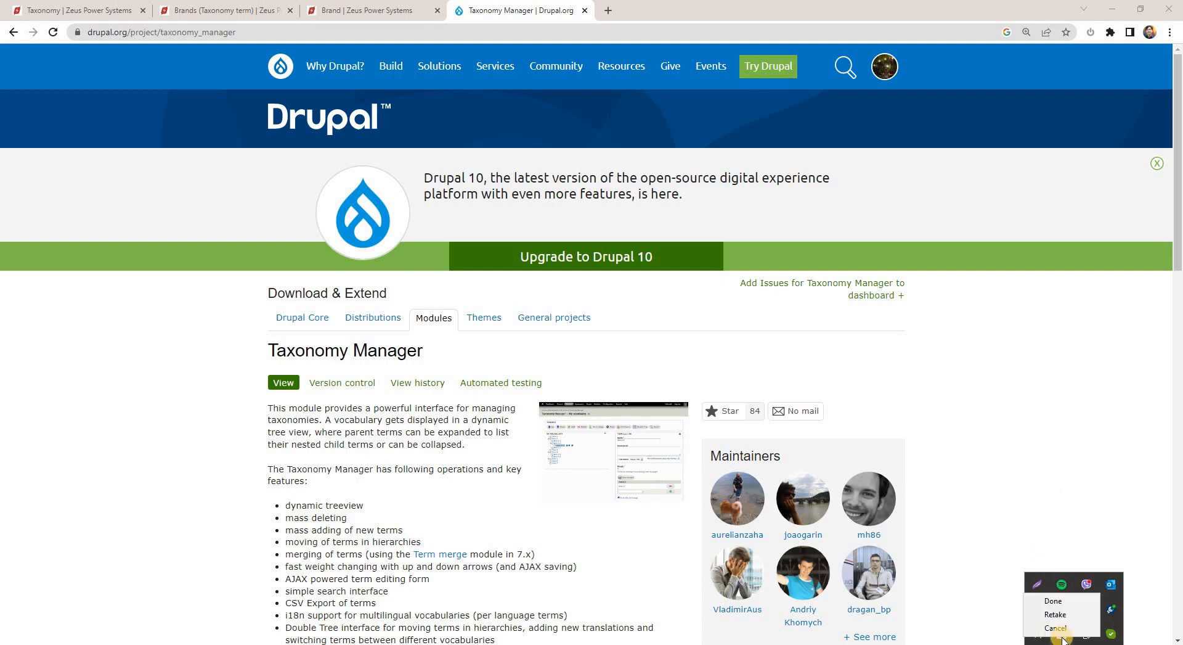
left_click(992, 446)
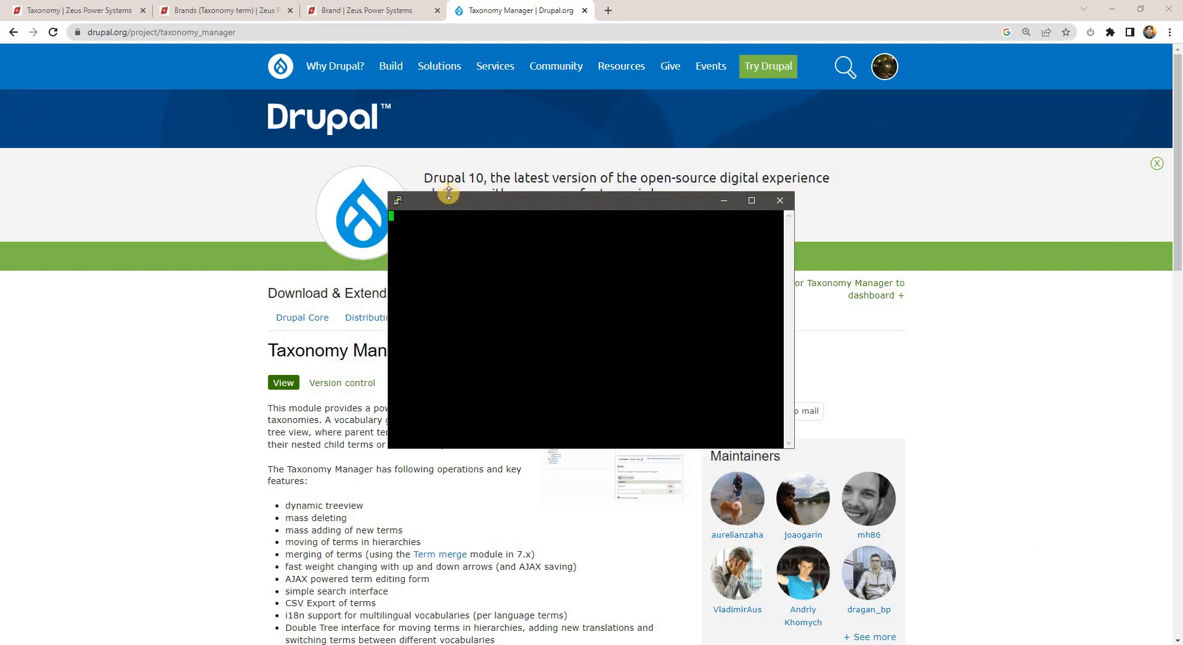
left_click(1026, 261)
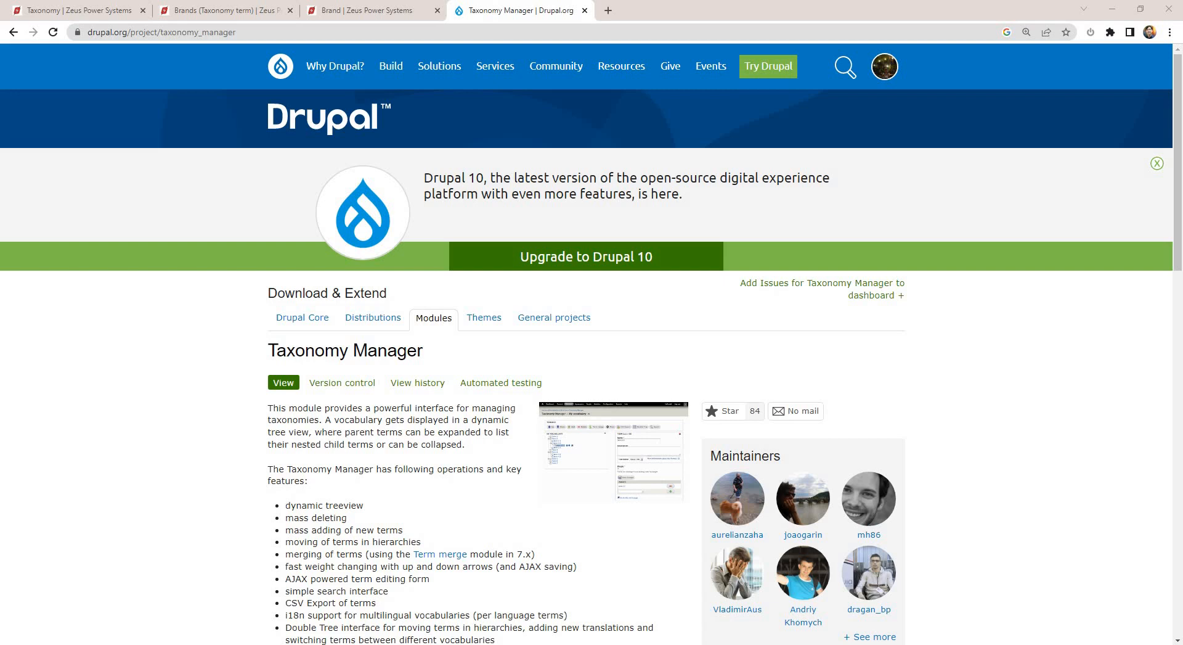
Select the release 2.0.8 install command composer require 'drupal/taxonomy_manager:^2.0' and switch to the terminal.
scroll(448, 372, "down", 15)
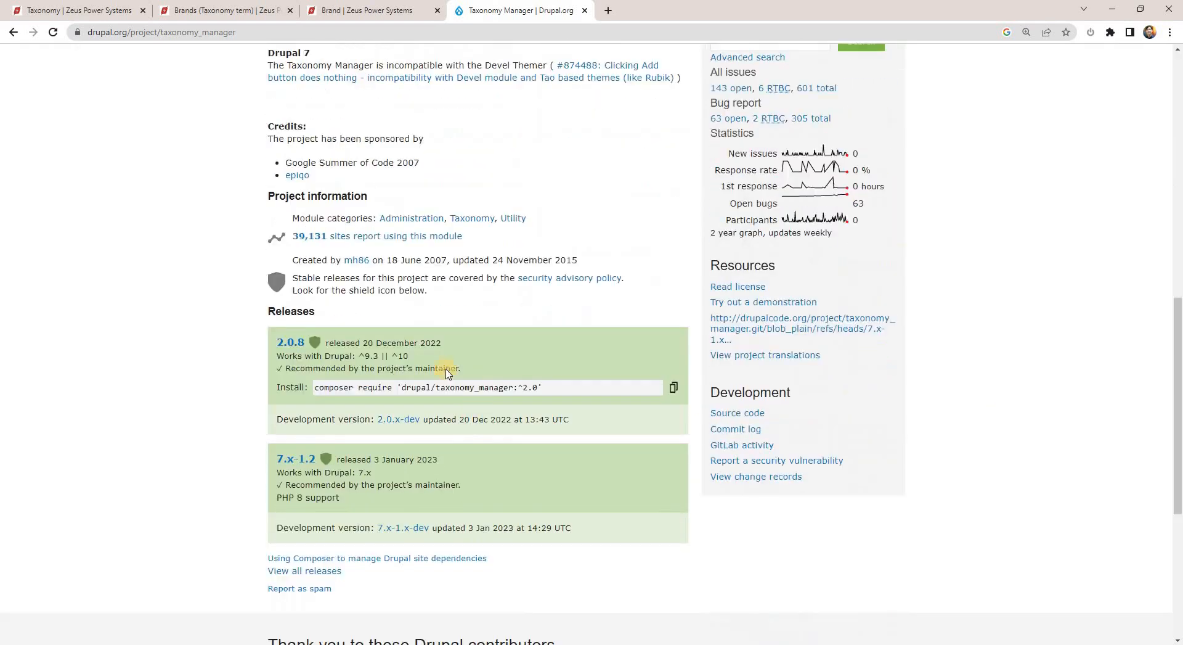
scroll(448, 372, "down", 2)
left_click_drag(322, 264, 632, 256)
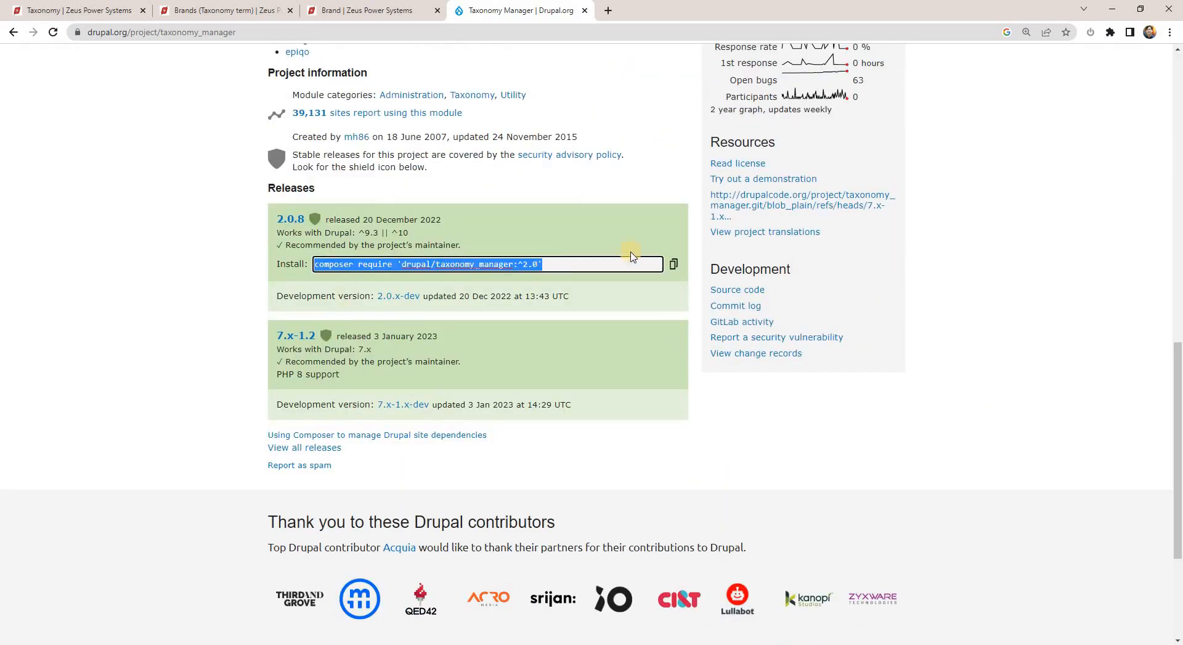
key("alt+Tab")
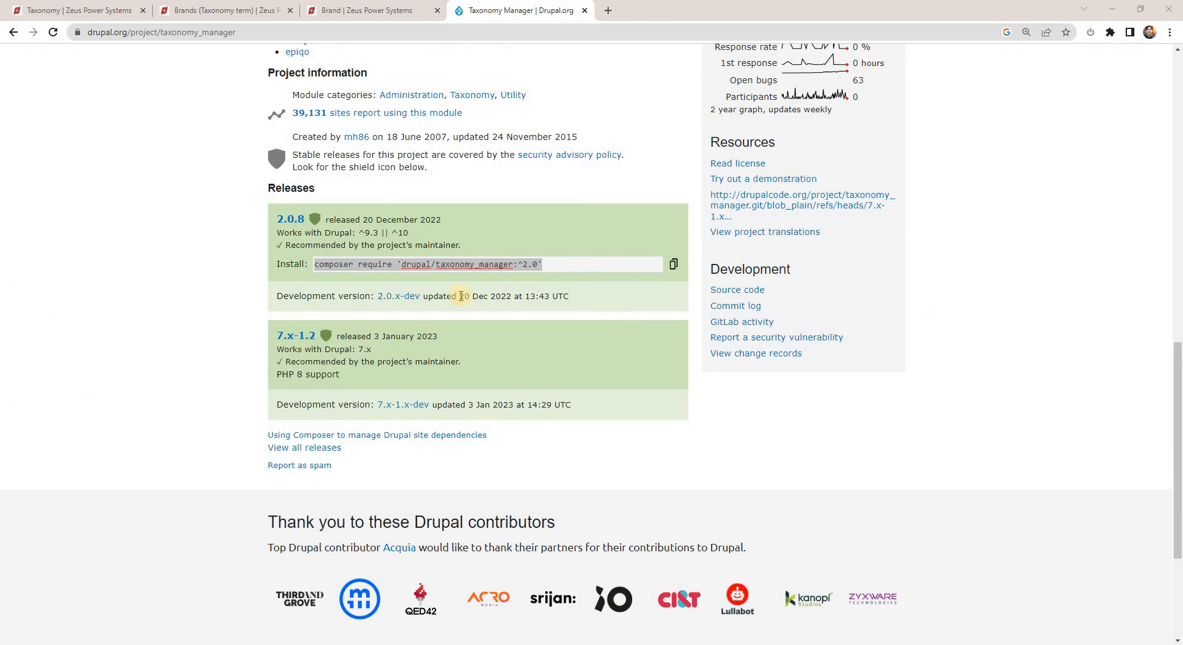
left_click_drag(333, 266, 558, 265)
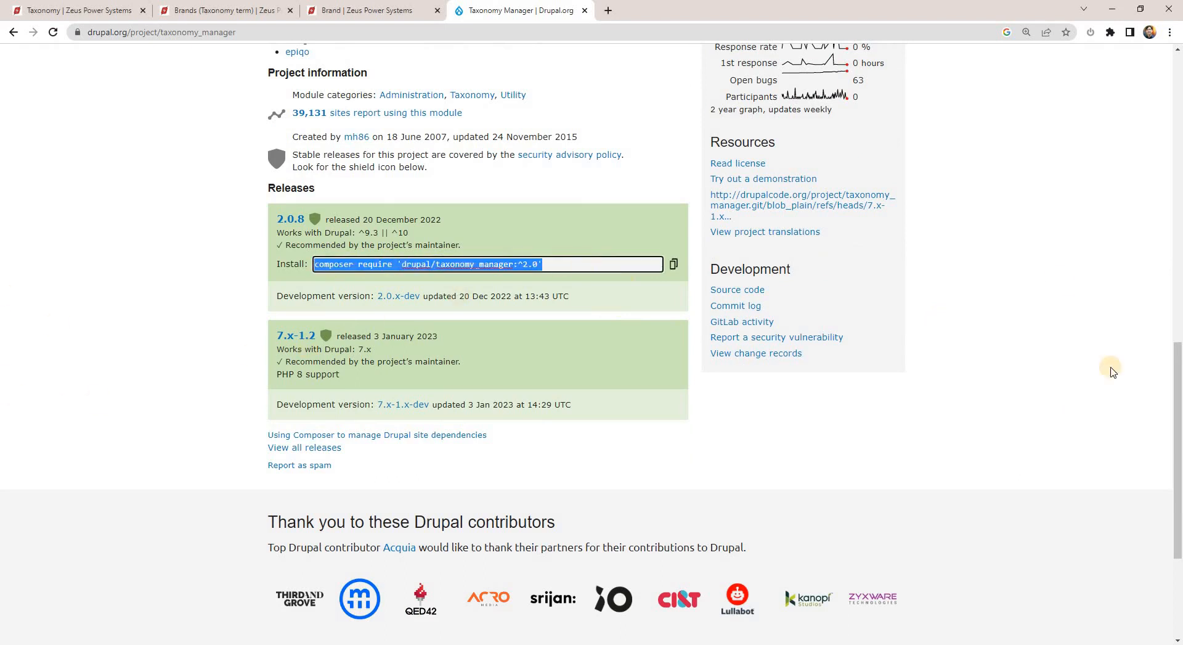
key("alt+Tab")
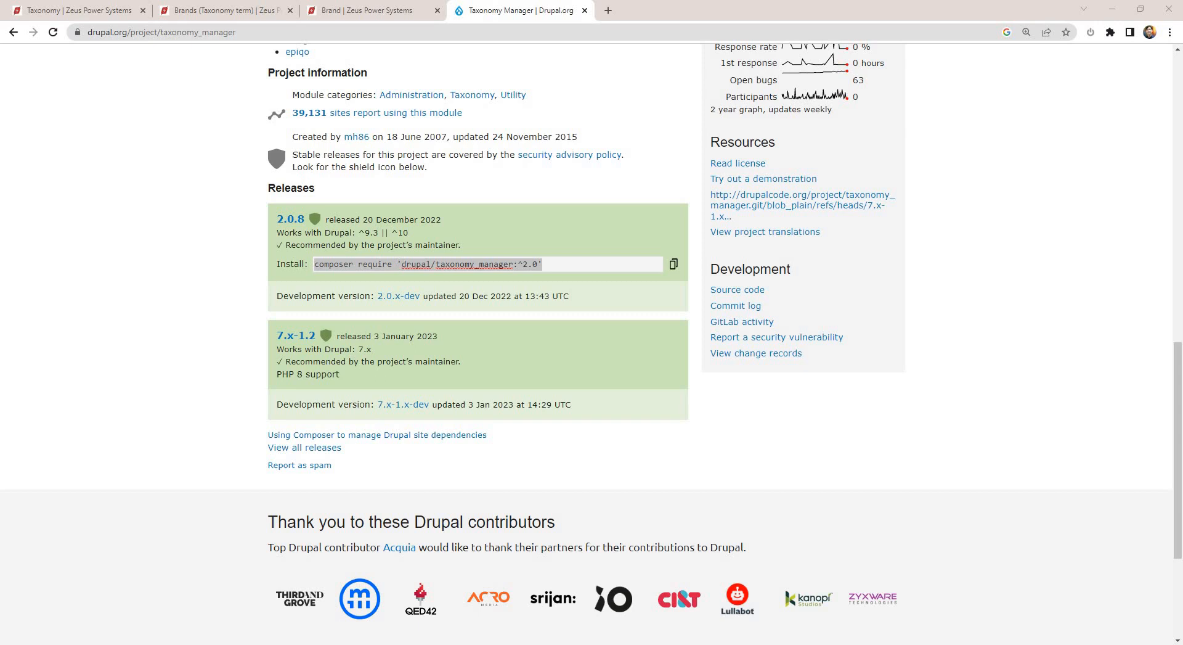
Open the site's Structure page in the Brand term list tab and flush all Drupal caches.
left_click(379, 7)
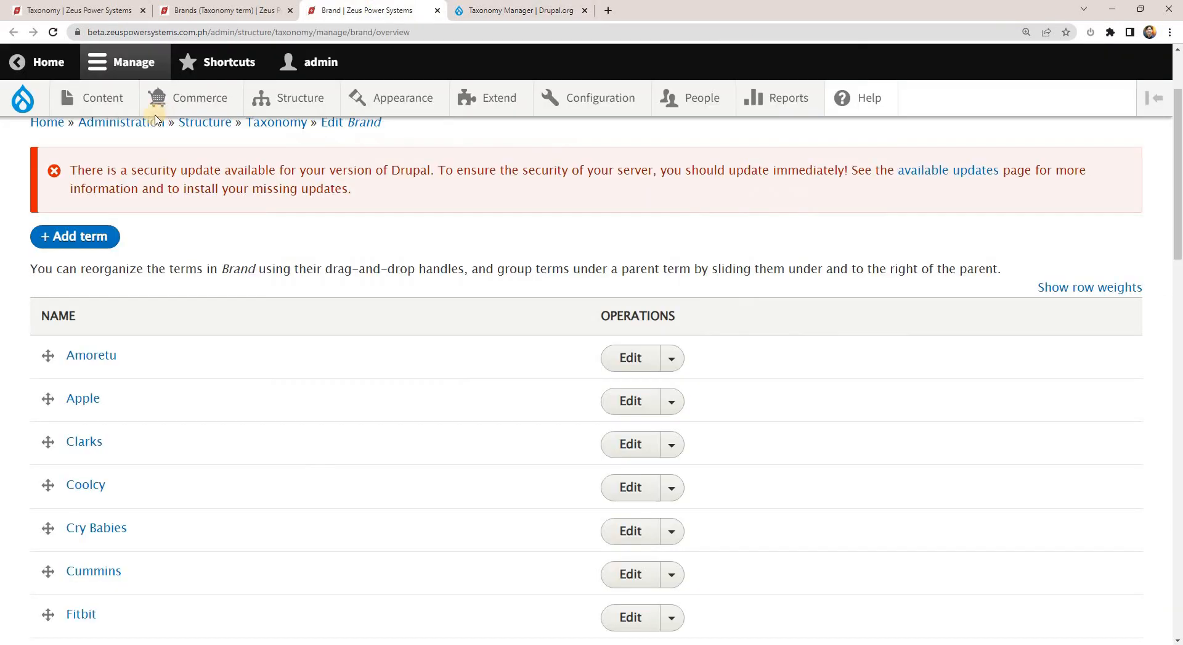
left_click(291, 99)
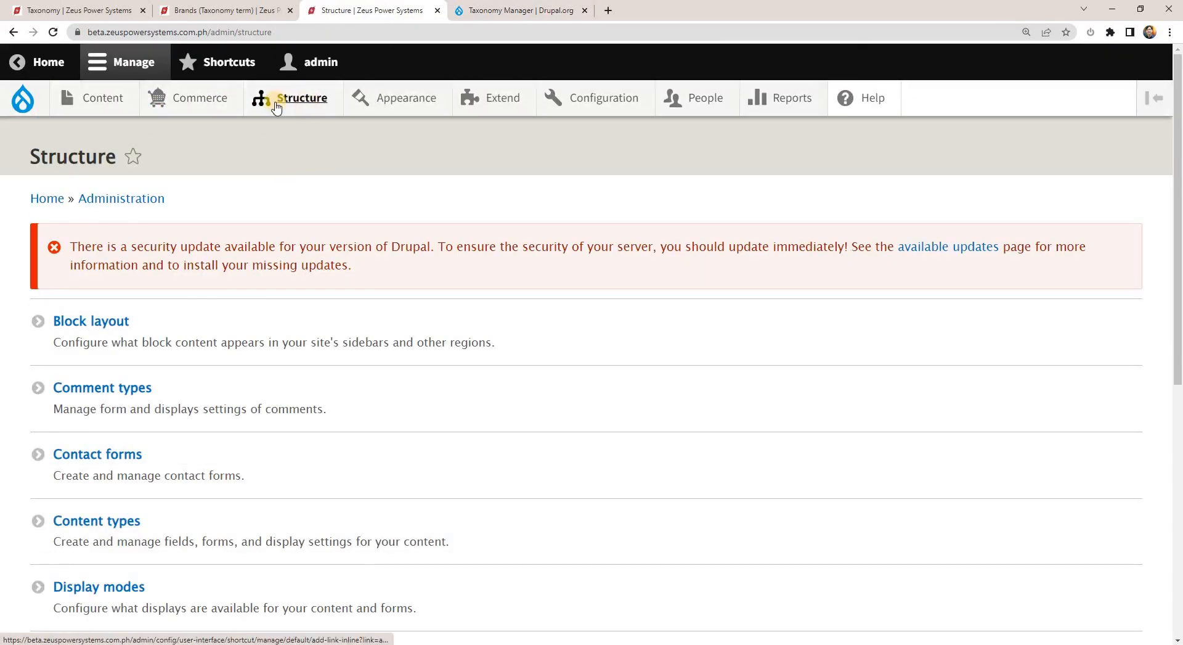
mouse_move(23, 100)
left_click(37, 171)
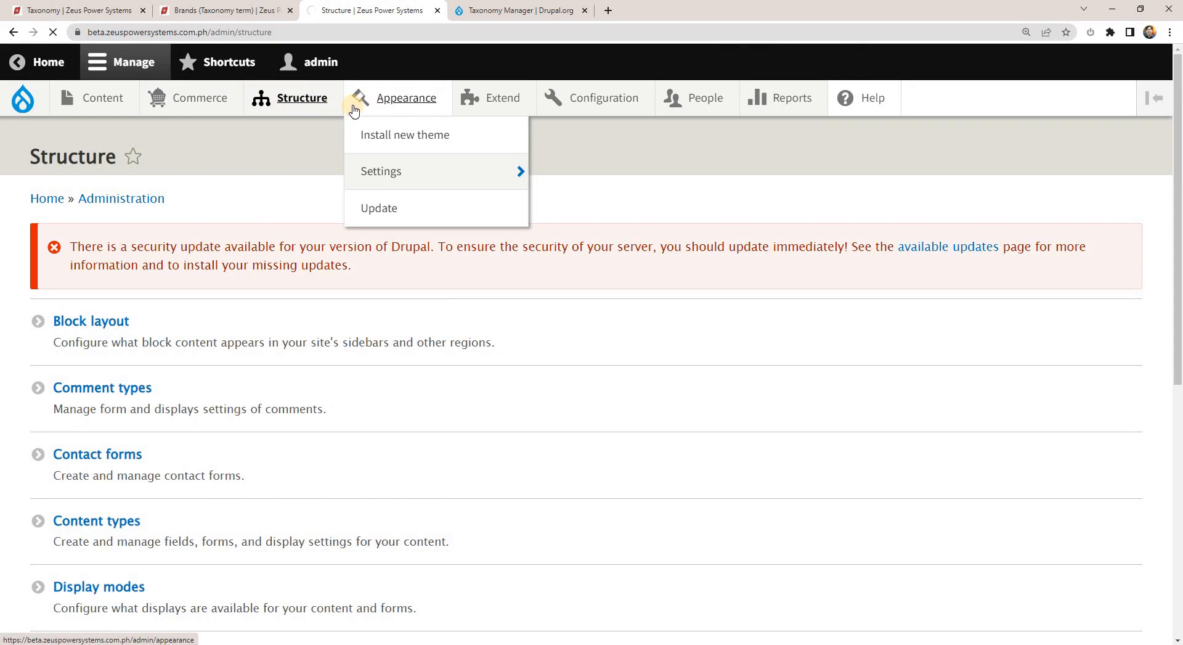
mouse_move(337, 105)
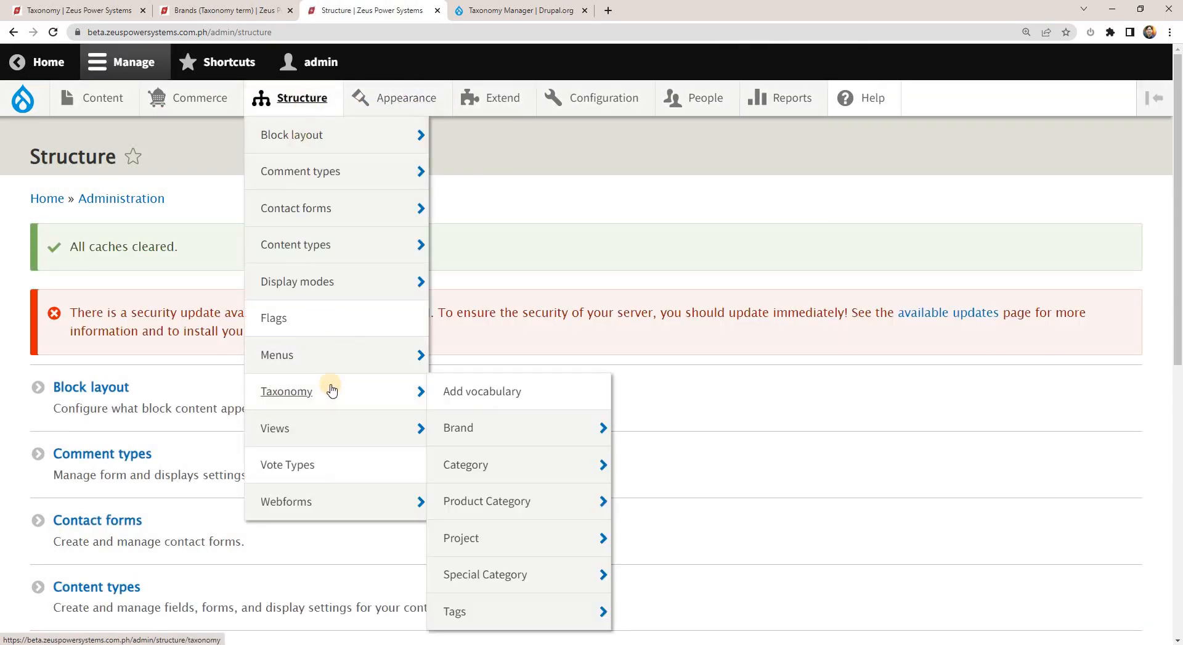
Open the Extend page in a new browser tab and filter the module list by "taxono".
middle_click(503, 98)
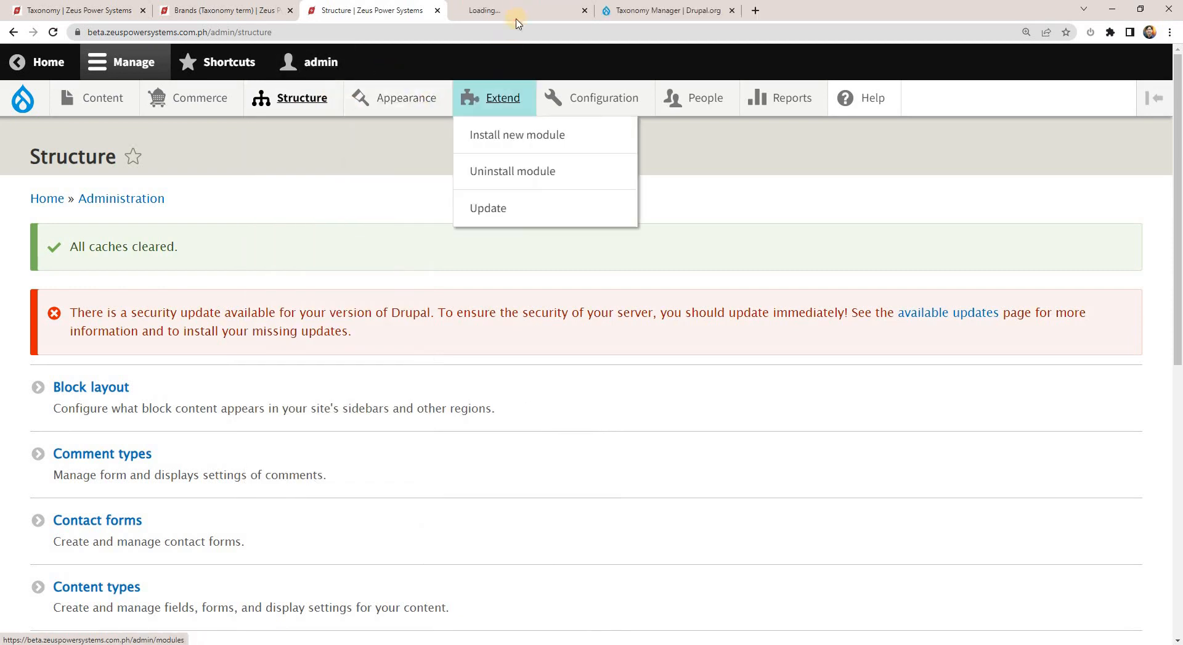
left_click(516, 10)
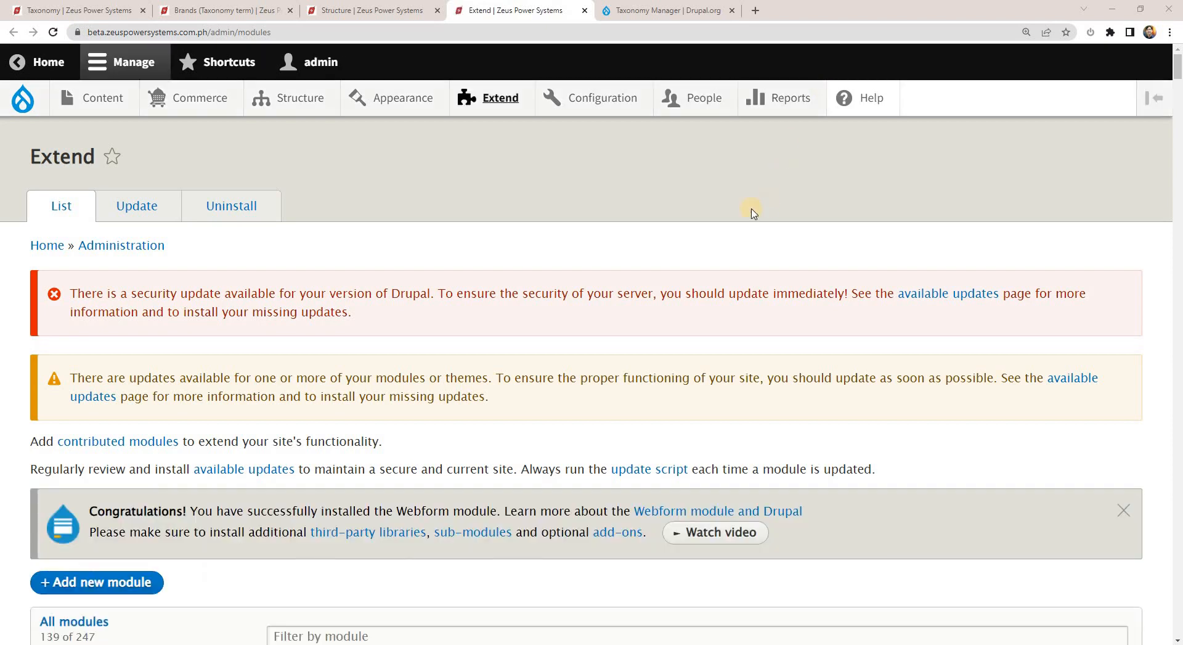
scroll(404, 452, "down", 3)
left_click(411, 452)
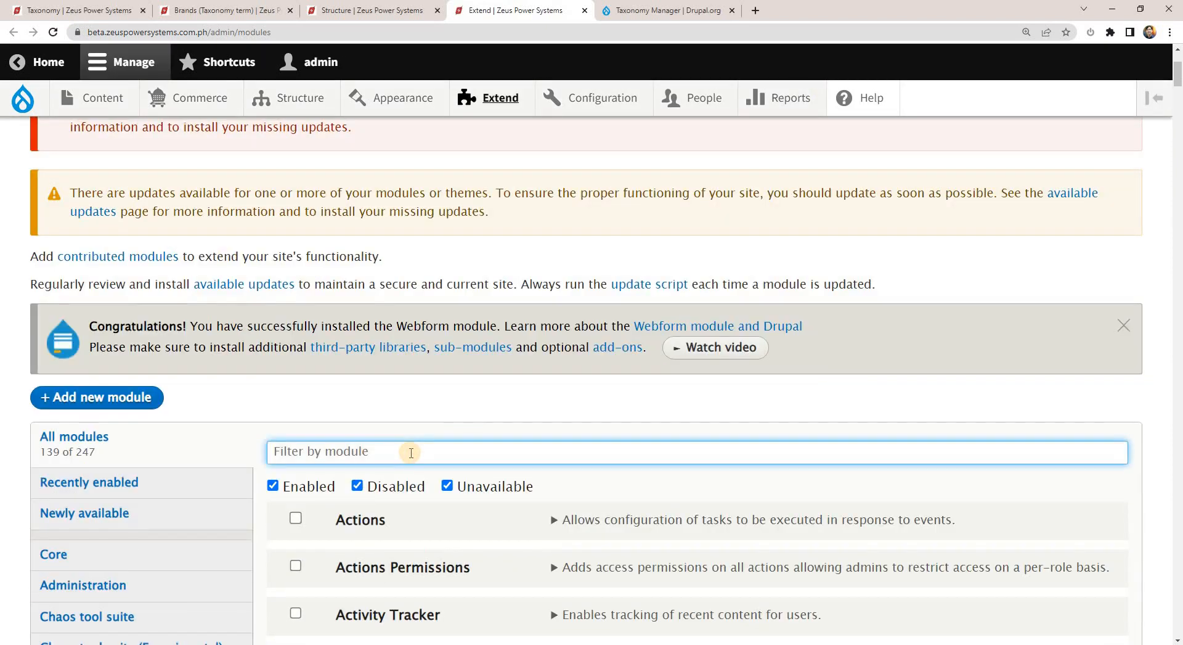
type("taxono")
Enable and install the Taxonomy Manager module, and close the Drupal.org project page tab.
scroll(275, 481, "down", 2)
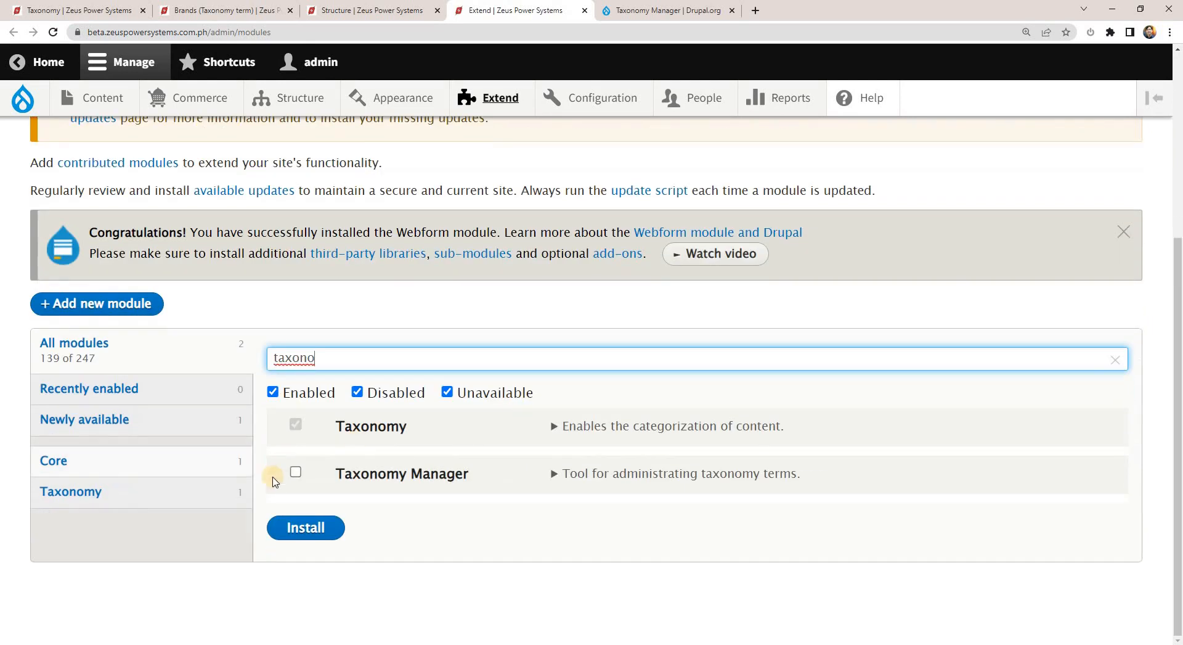
left_click(296, 471)
left_click(314, 527)
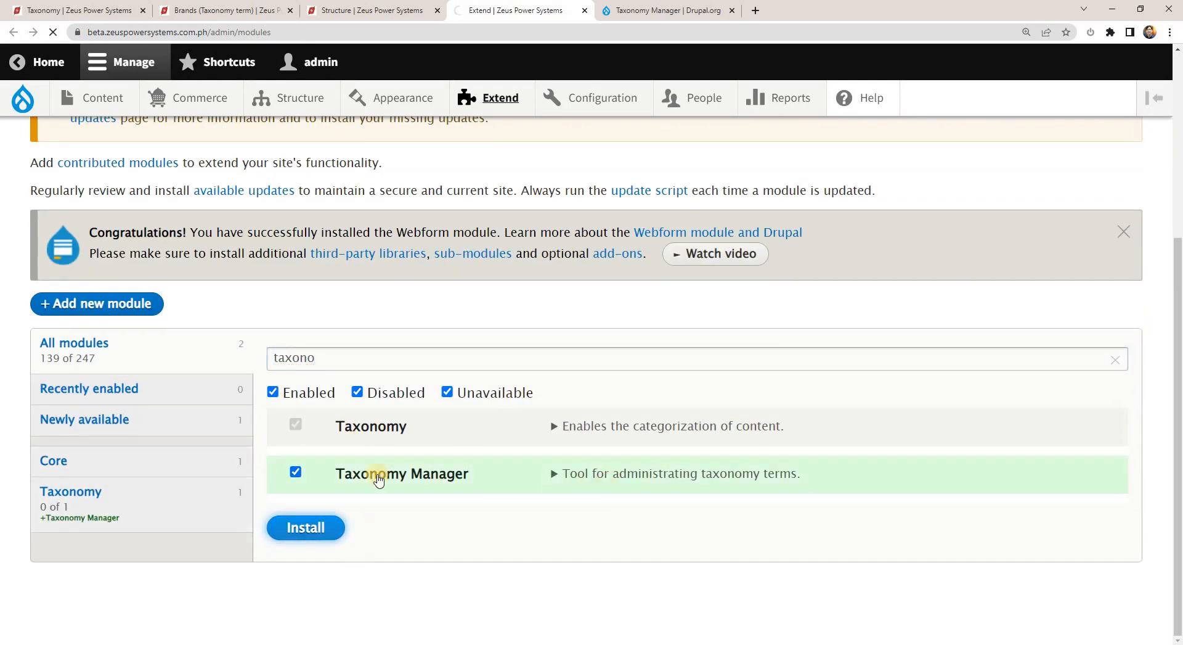
left_click_drag(469, 475, 362, 475)
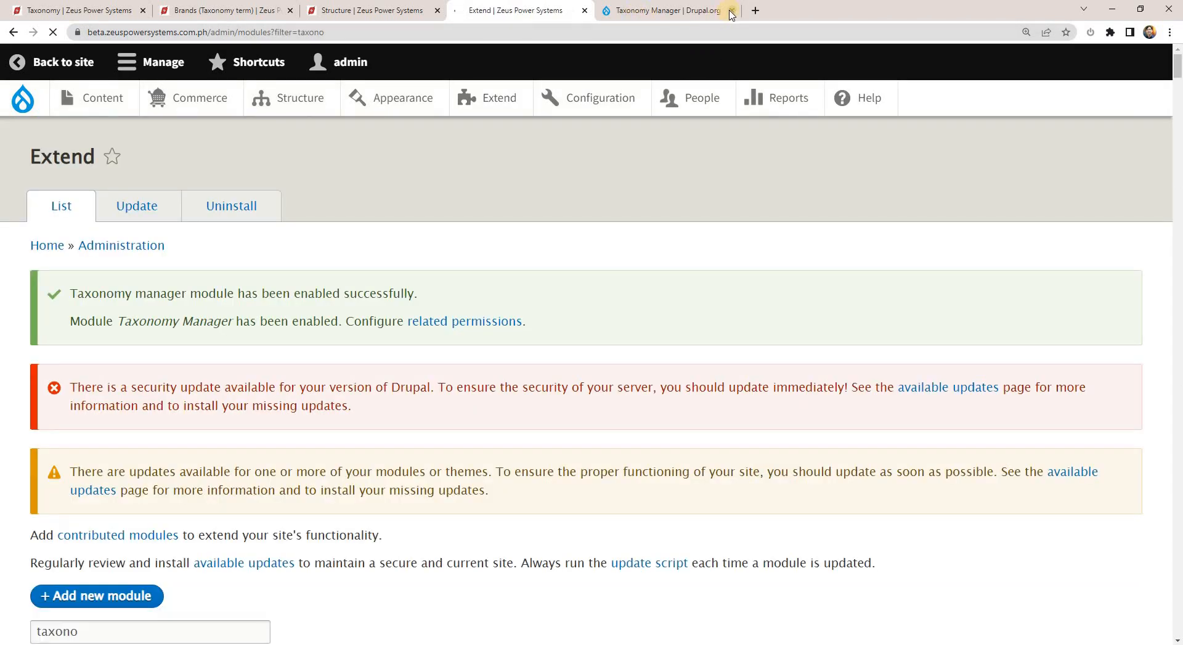
left_click(731, 10)
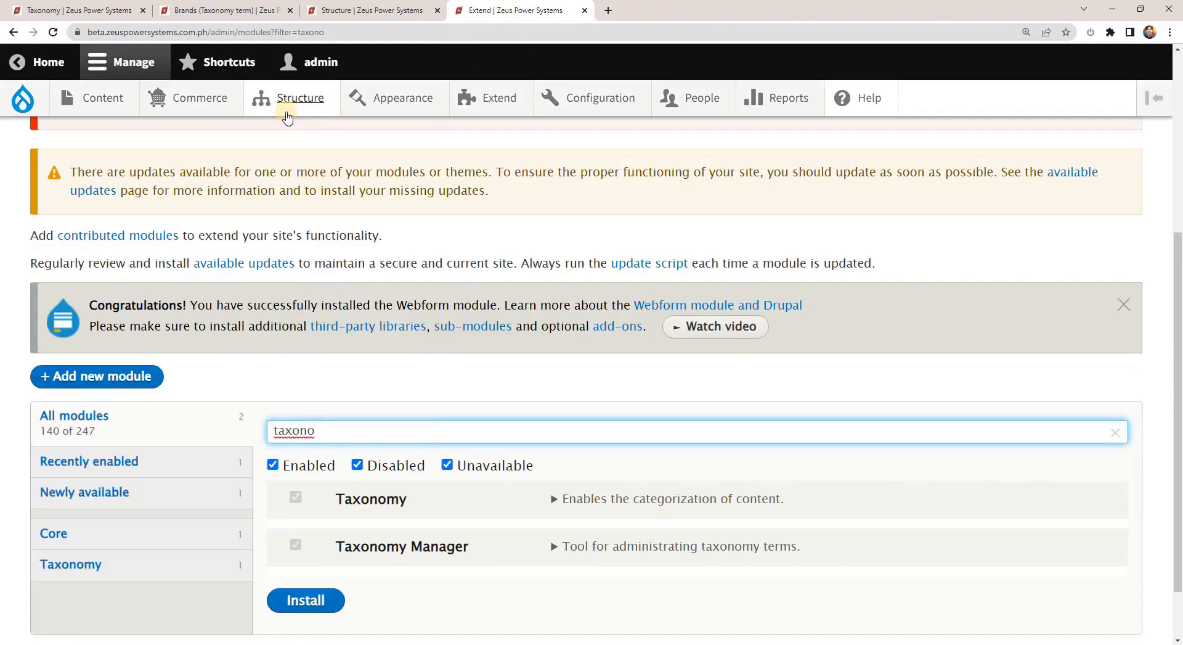
Open Taxonomy Manager in a new browser tab, go to its Brand vocabulary and reduce the page zoom to 110%.
mouse_move(287, 116)
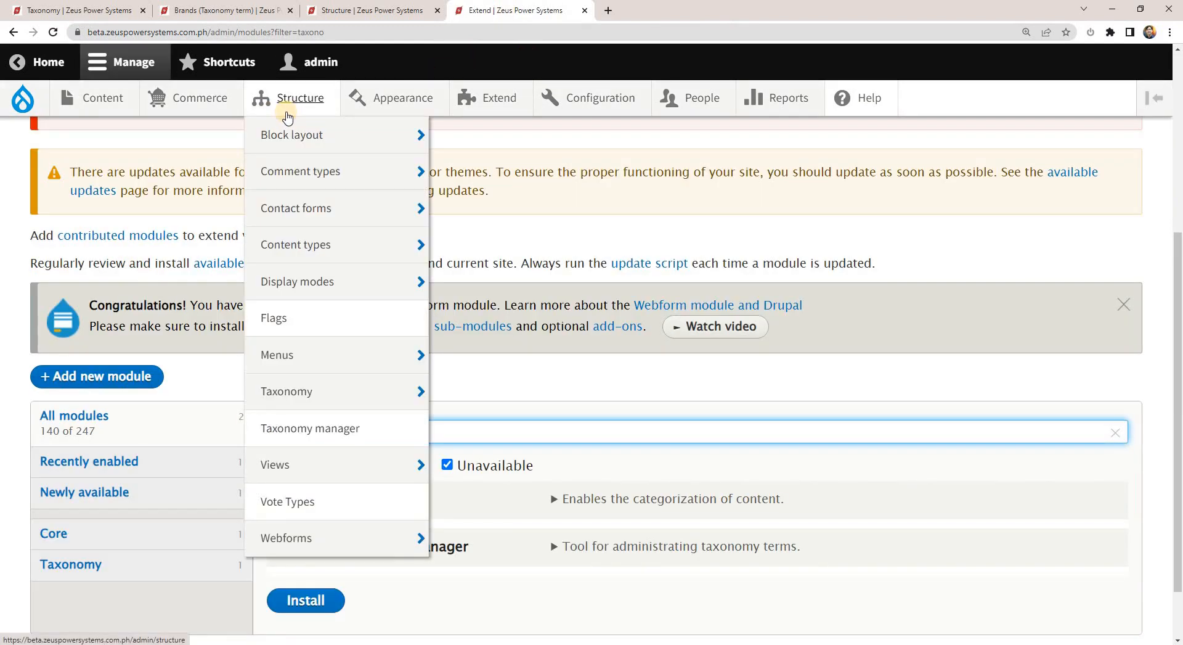
right_click(331, 434)
left_click(364, 442)
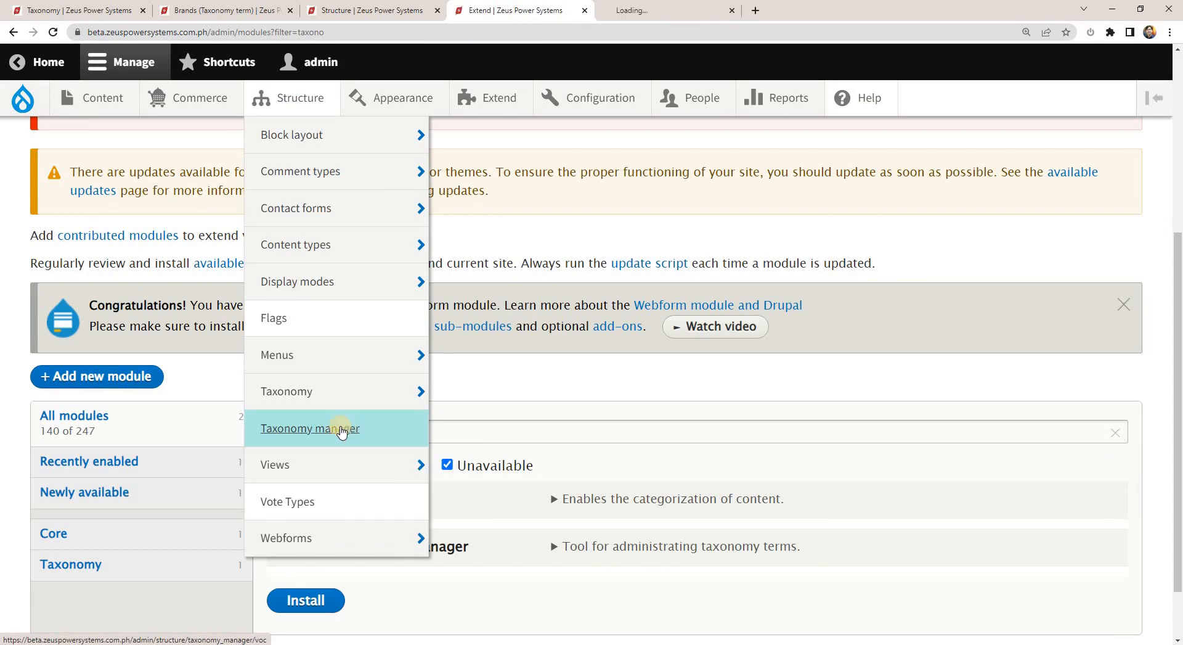
left_click(654, 5)
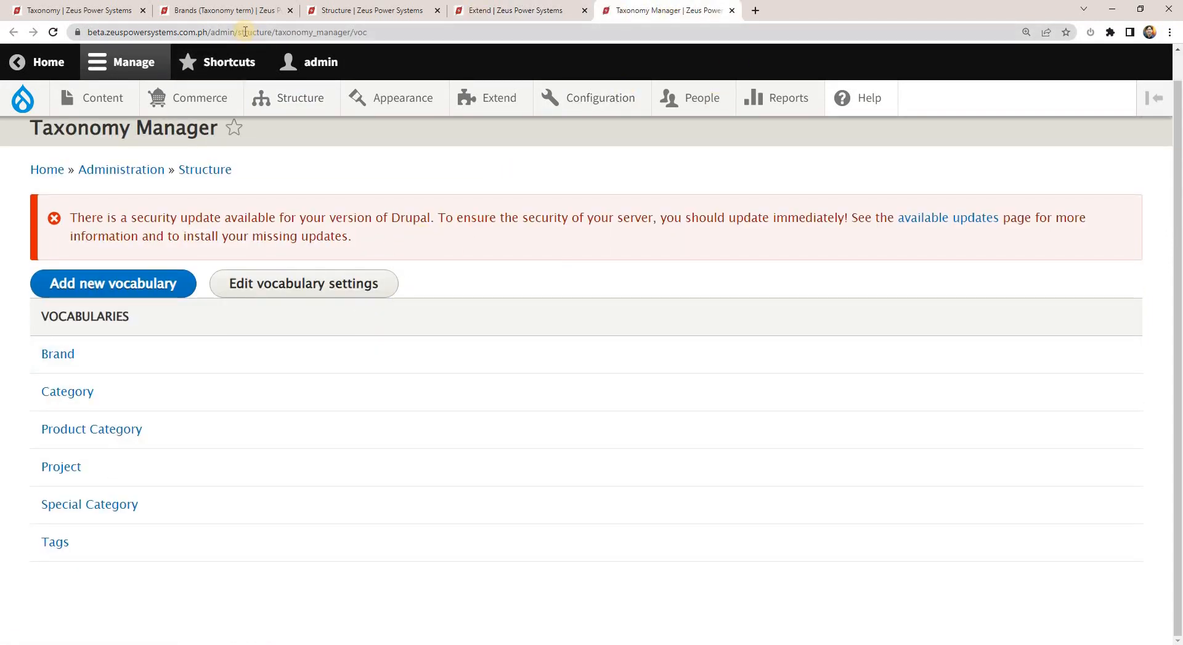
left_click(67, 353)
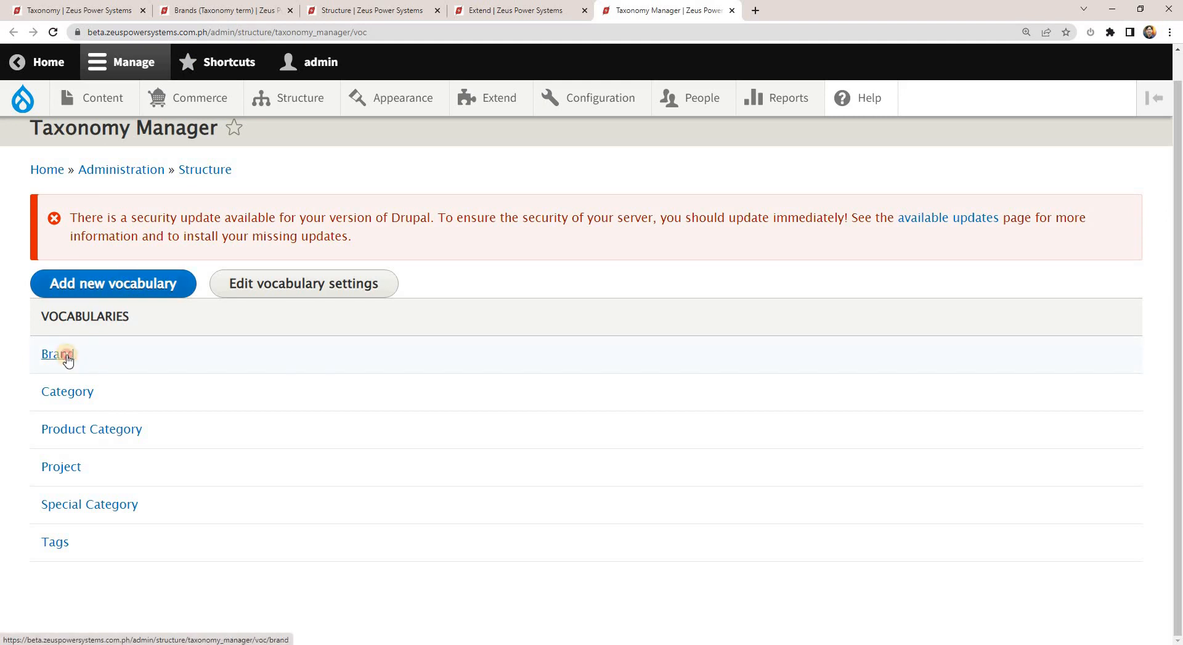
key("ctrl+minus")
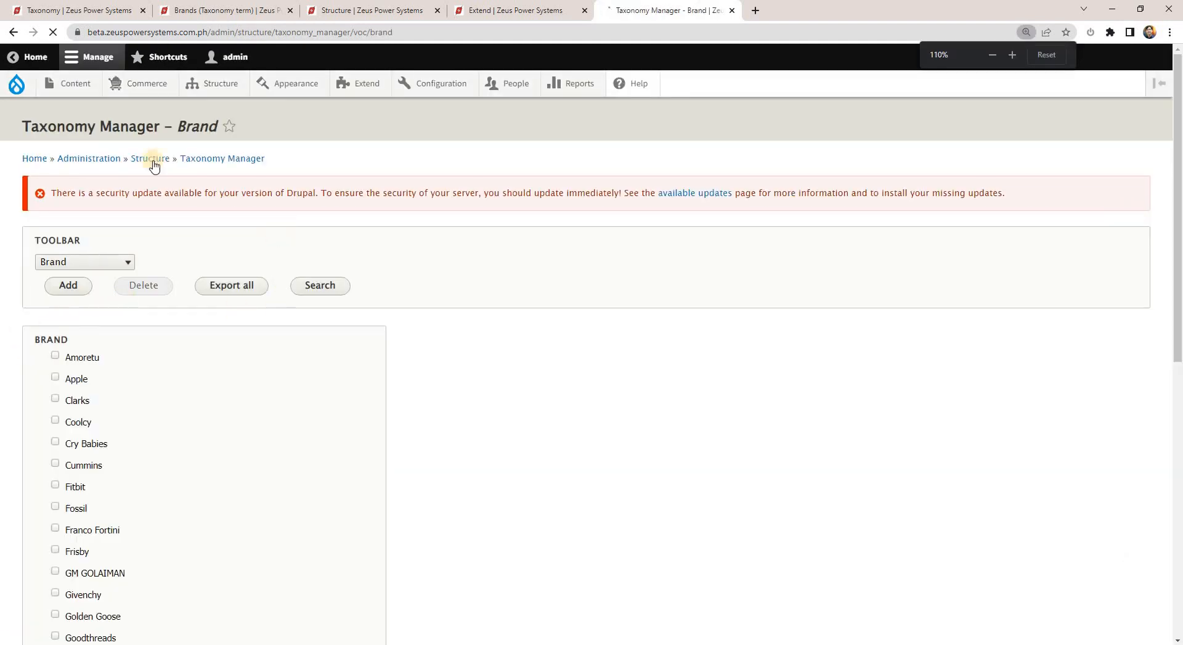
Select the Amoretu term in the Brand list and look through the remaining terms.
scroll(217, 365, "down", 3)
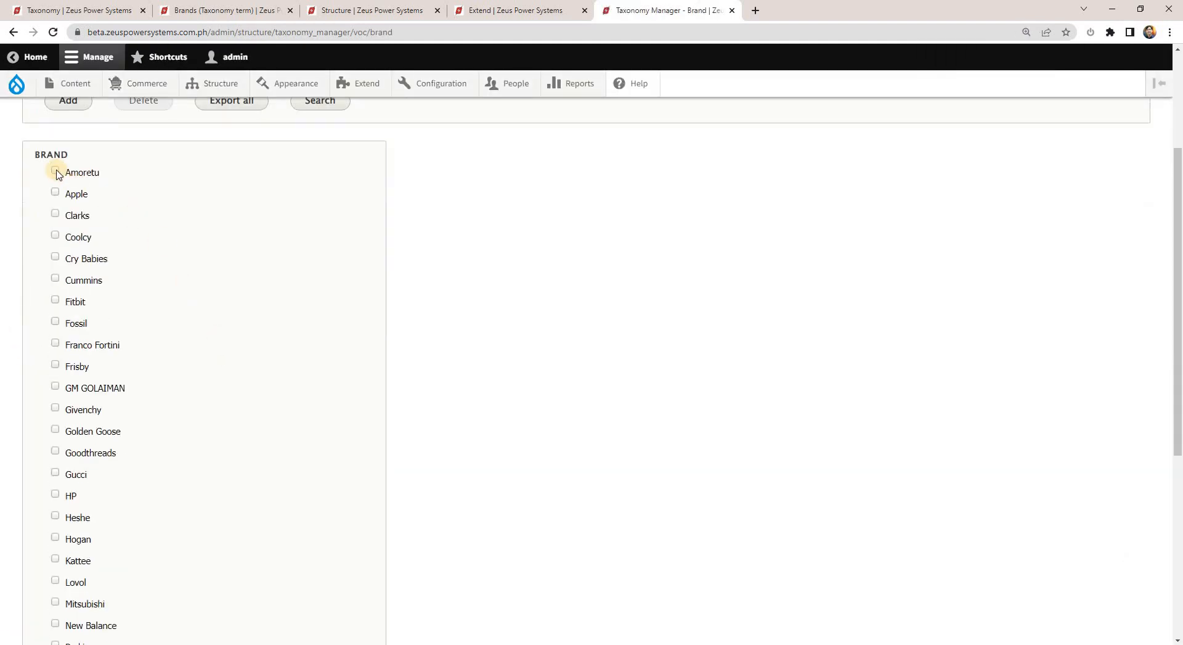
left_click(91, 180)
scroll(193, 239, "up", 3)
scroll(304, 370, "down", 9)
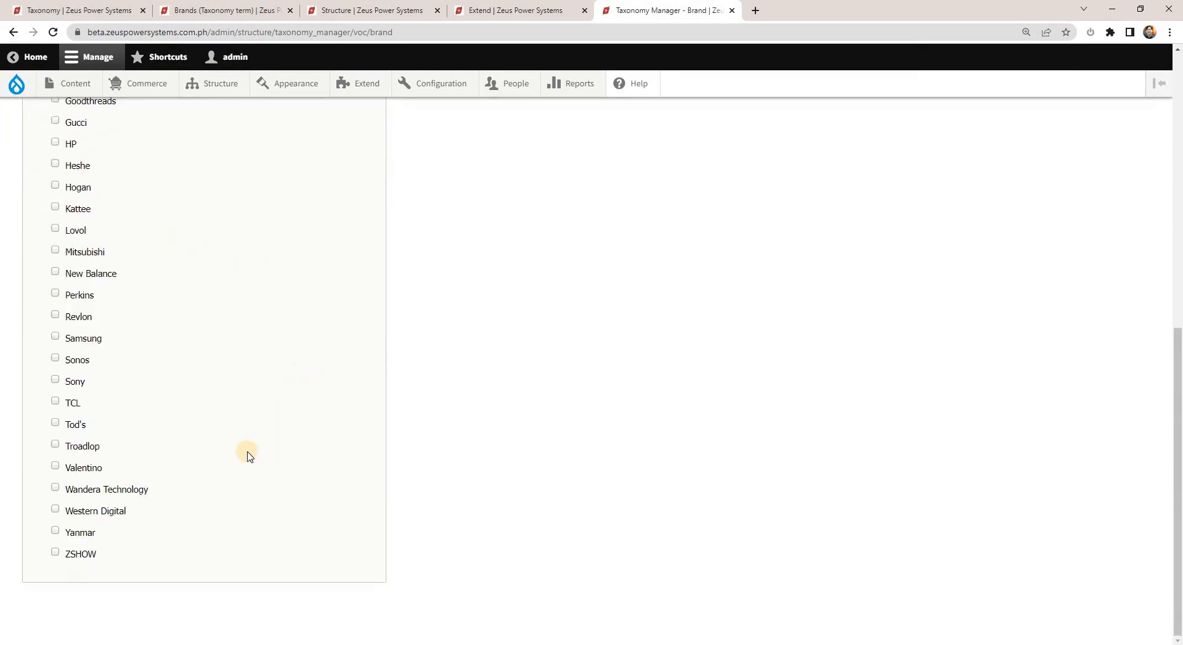
scroll(349, 276, "up", 8)
scroll(916, 75, "up", 1)
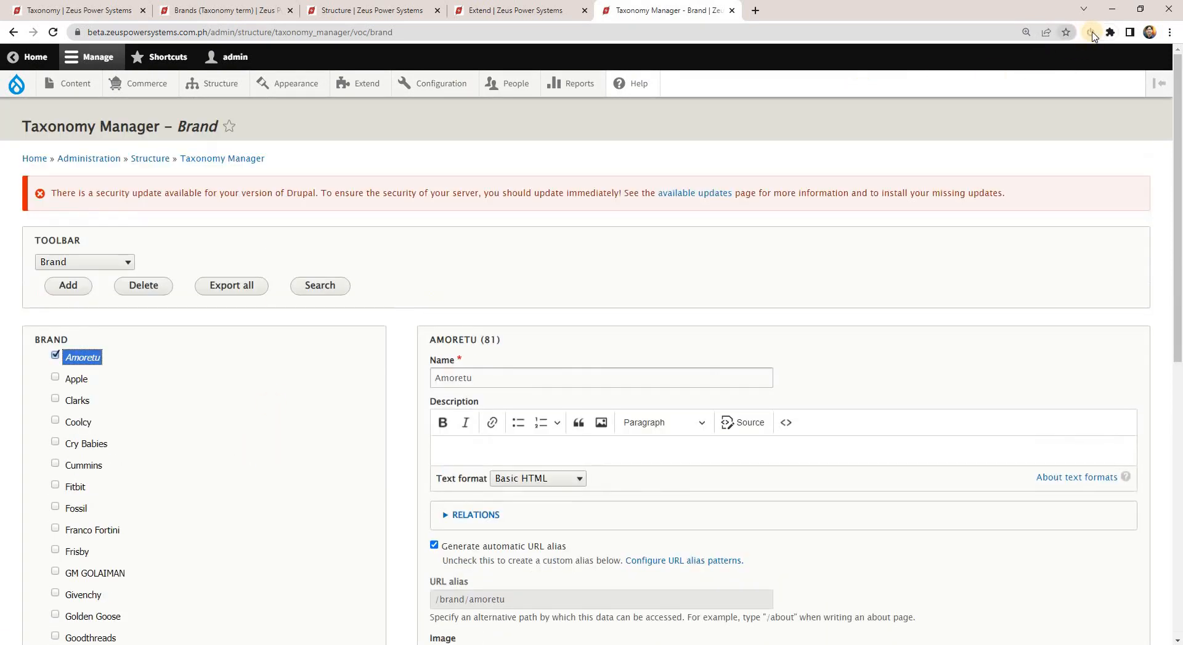
Turn the browser extensions back on, look over the Amoretu edit form and dismiss the background app notification.
left_click(1090, 33)
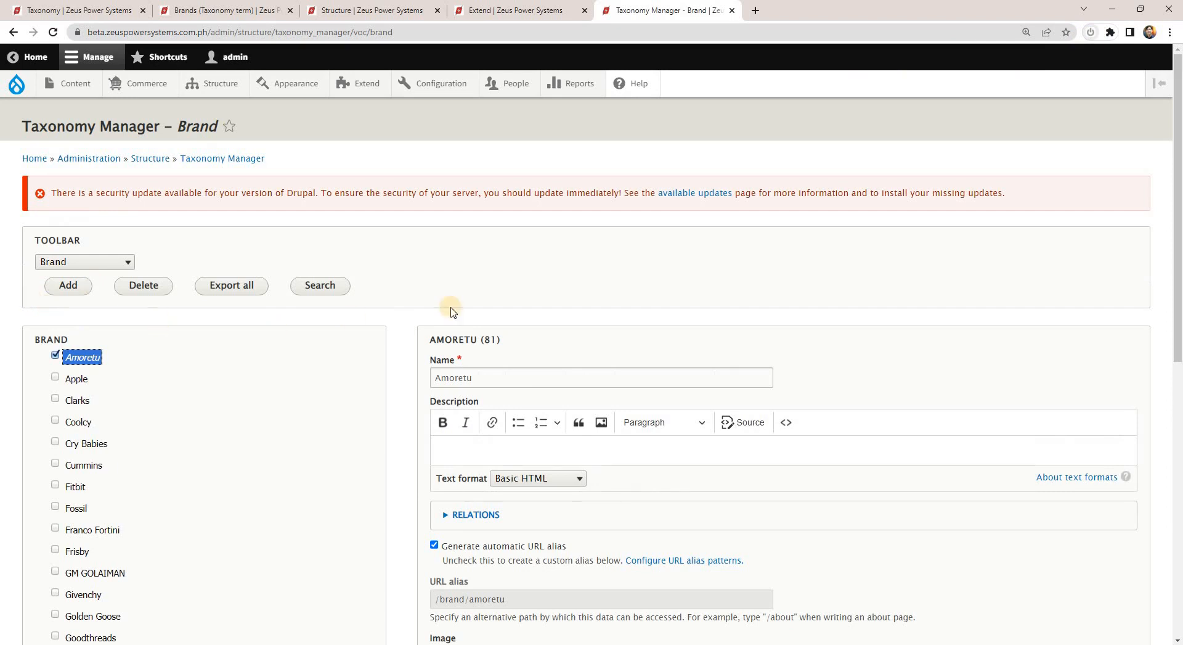
scroll(423, 463, "down", 4)
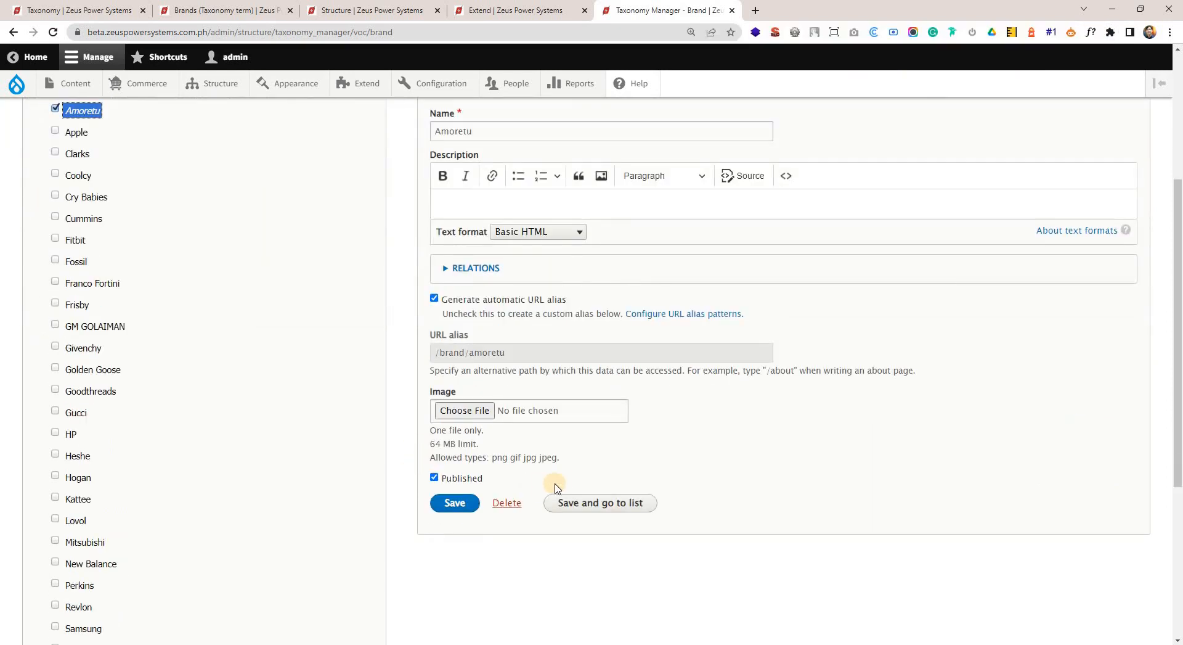
scroll(568, 474, "up", 2)
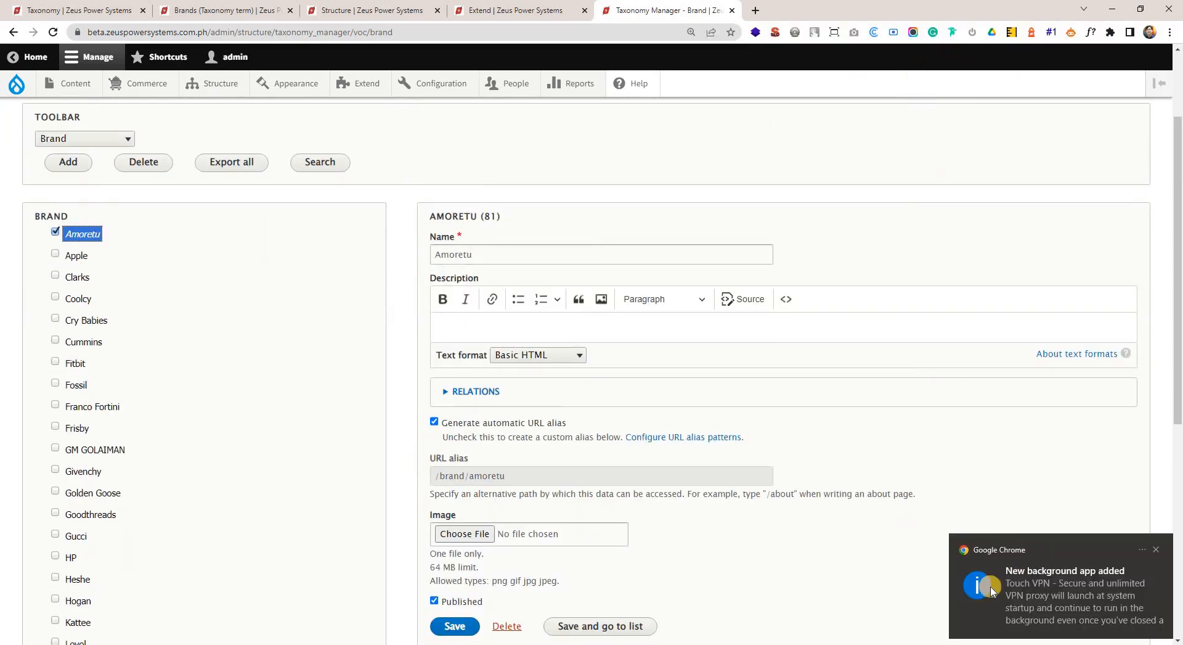
left_click(1156, 549)
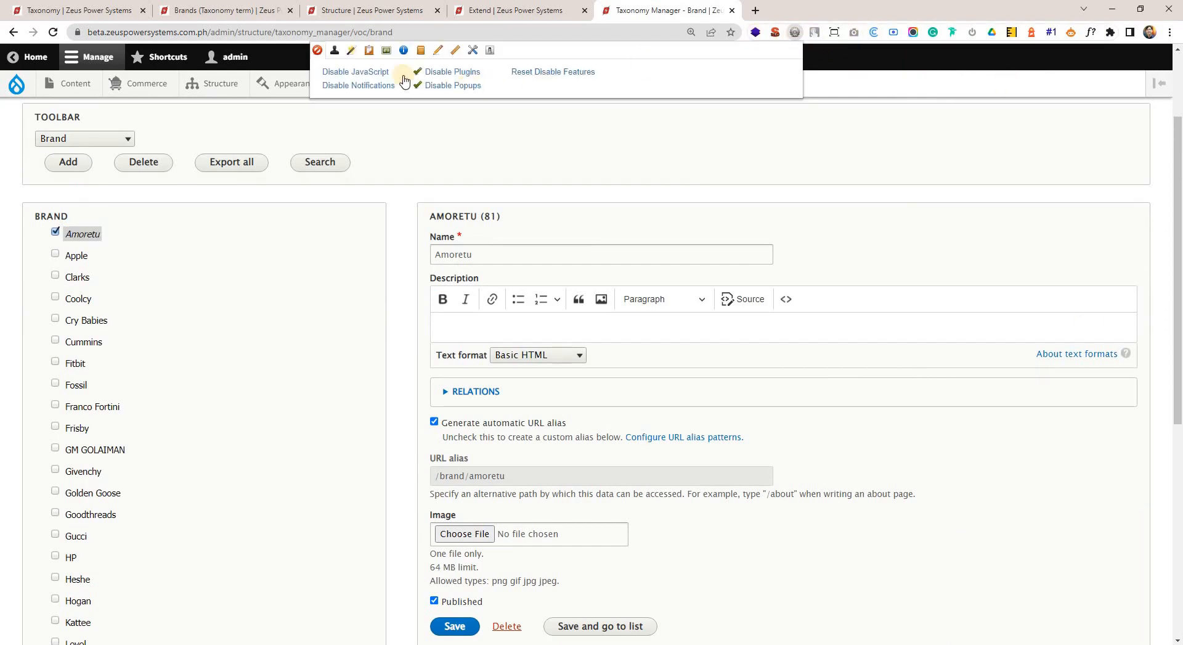
Try to select all brand terms at once with the web developer extension's Check All Checkboxes form command.
left_click(450, 52)
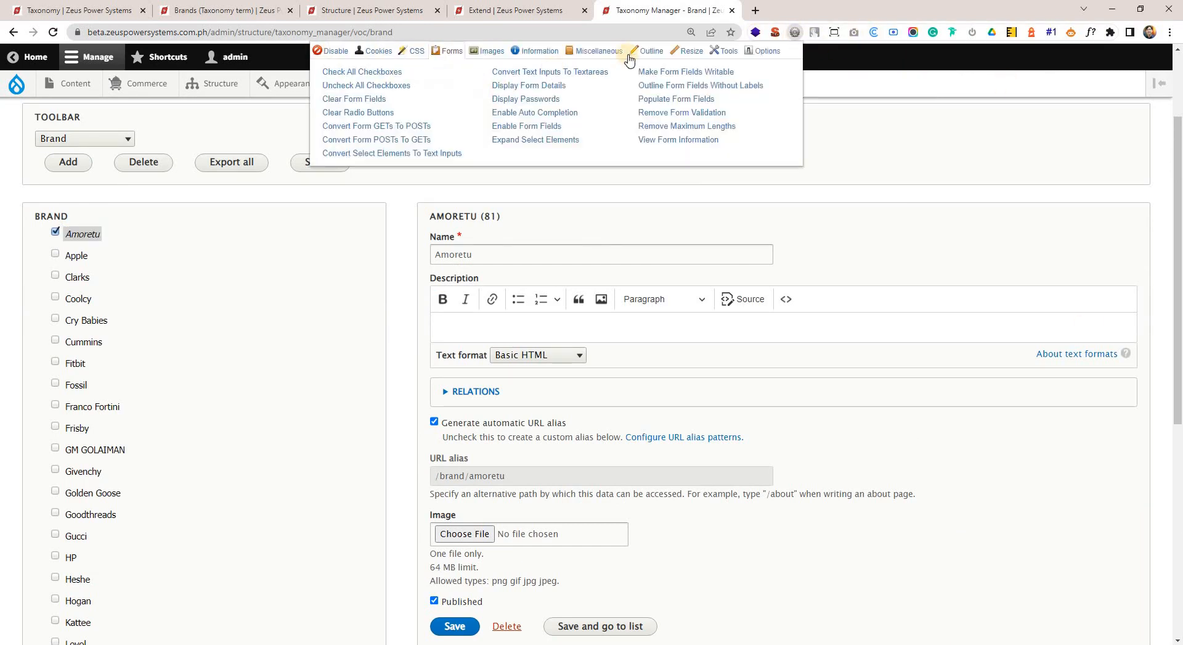
left_click(534, 52)
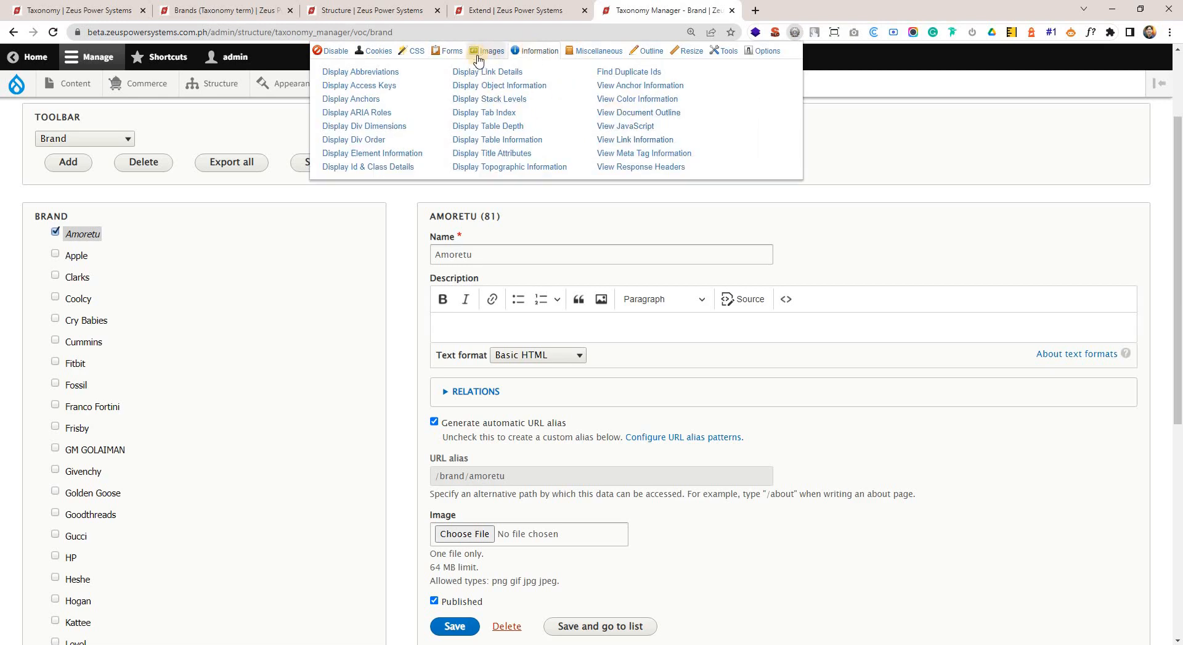
left_click(448, 51)
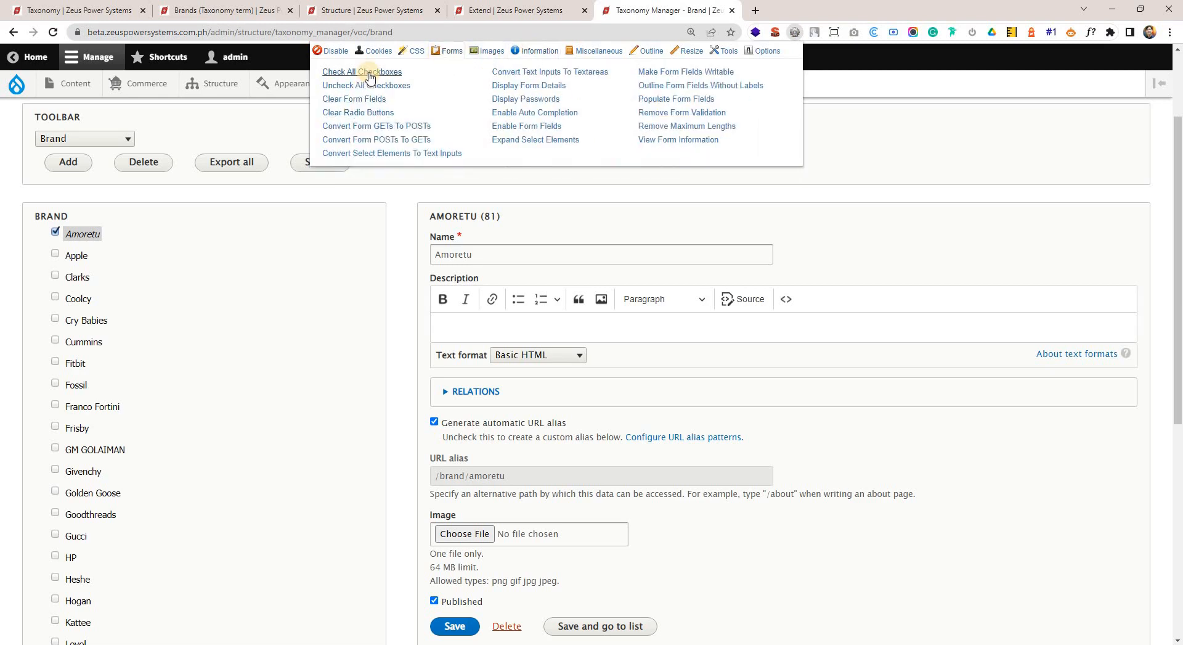
left_click(388, 72)
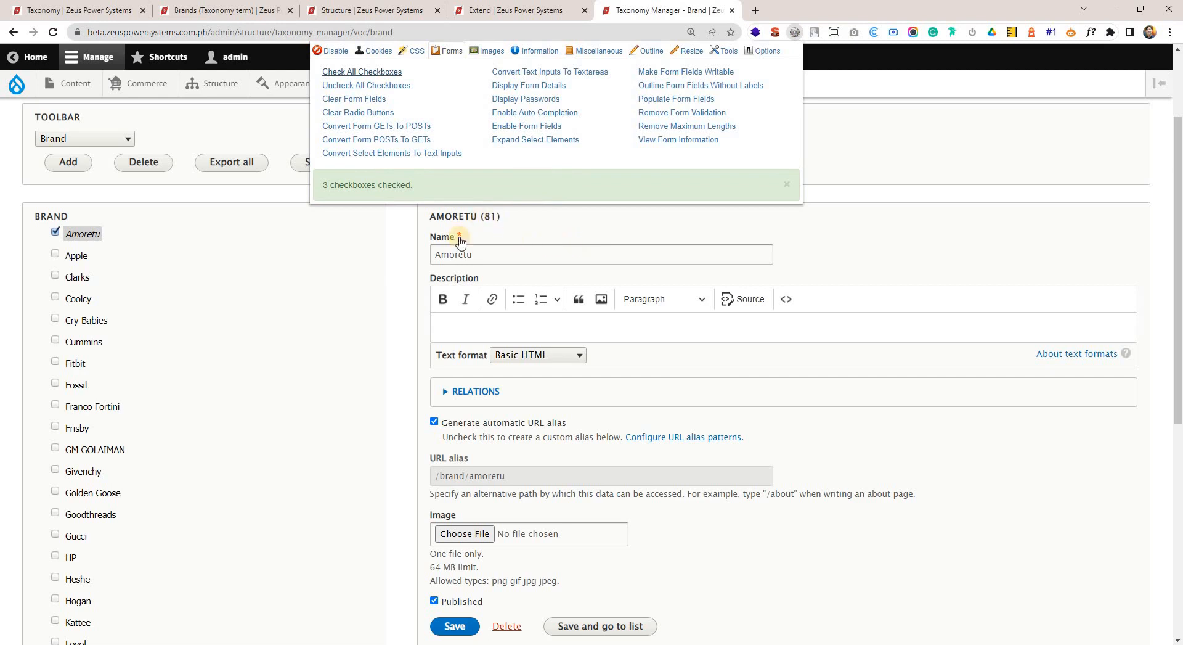
left_click(526, 255)
Add the Apple, Clarks, Coolcy, Cry Babies, Fitbit, Fossil, Franco Fortini, Frisby, GM GOLAIMAN, Givenchy and Golden Goose terms to the Brand selection.
left_click(75, 256)
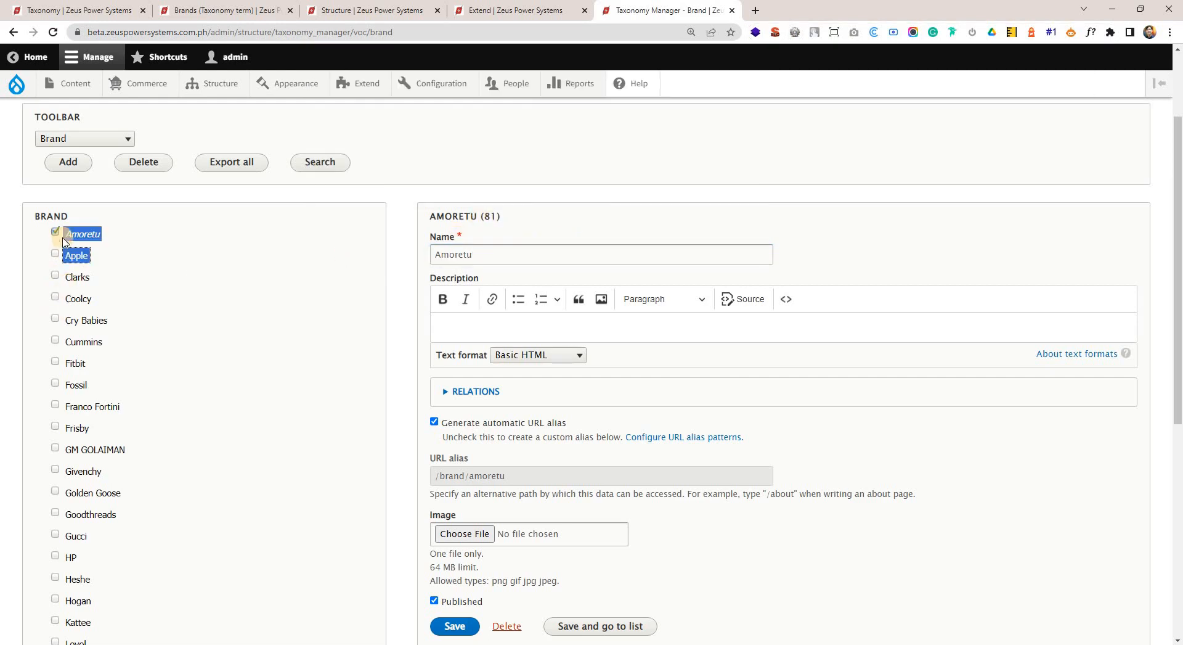
left_click(57, 253)
left_click(54, 279)
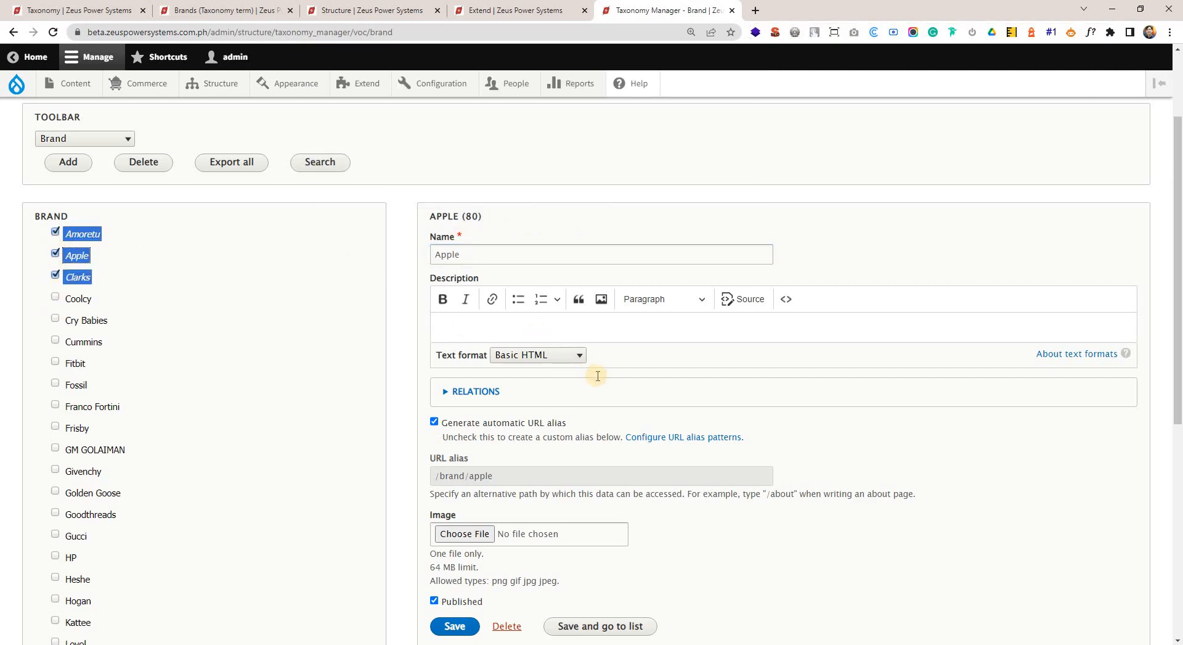
scroll(591, 407, "down", 2)
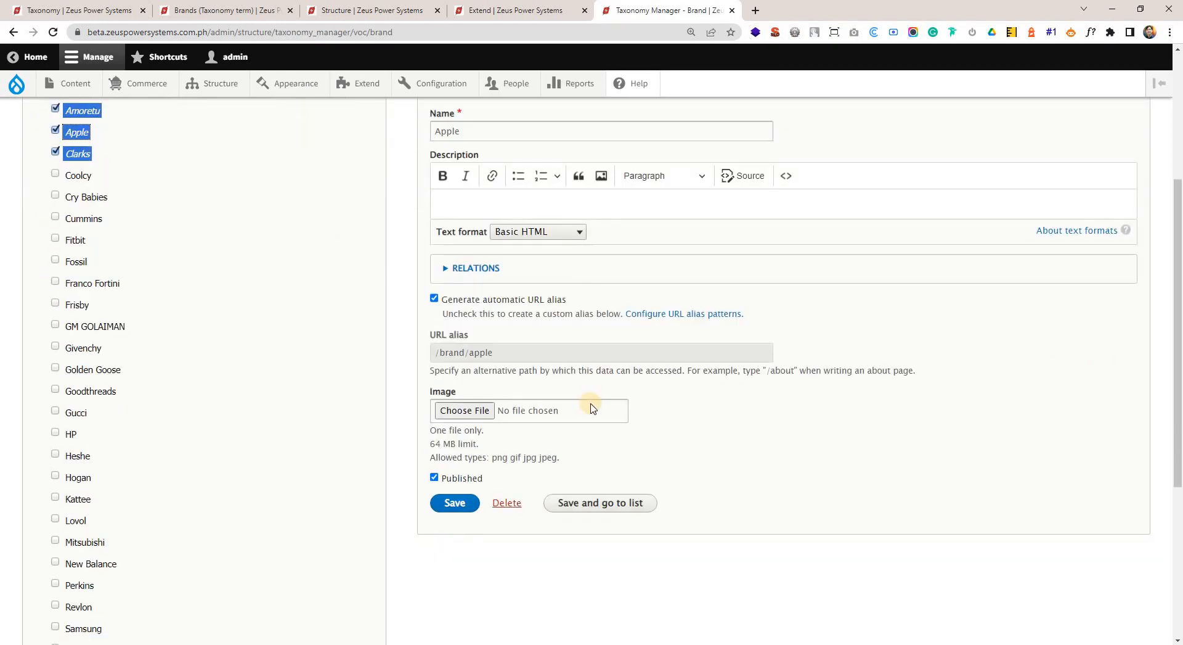
left_click(55, 173)
left_click(55, 195)
left_click(55, 238)
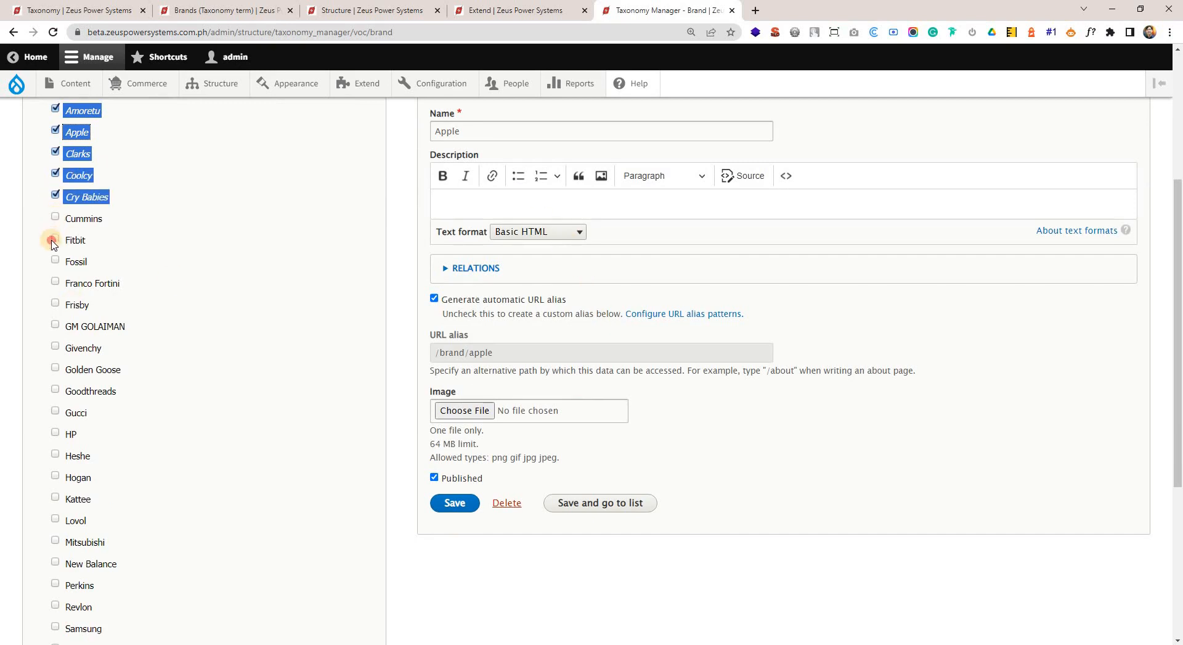
left_click(55, 260)
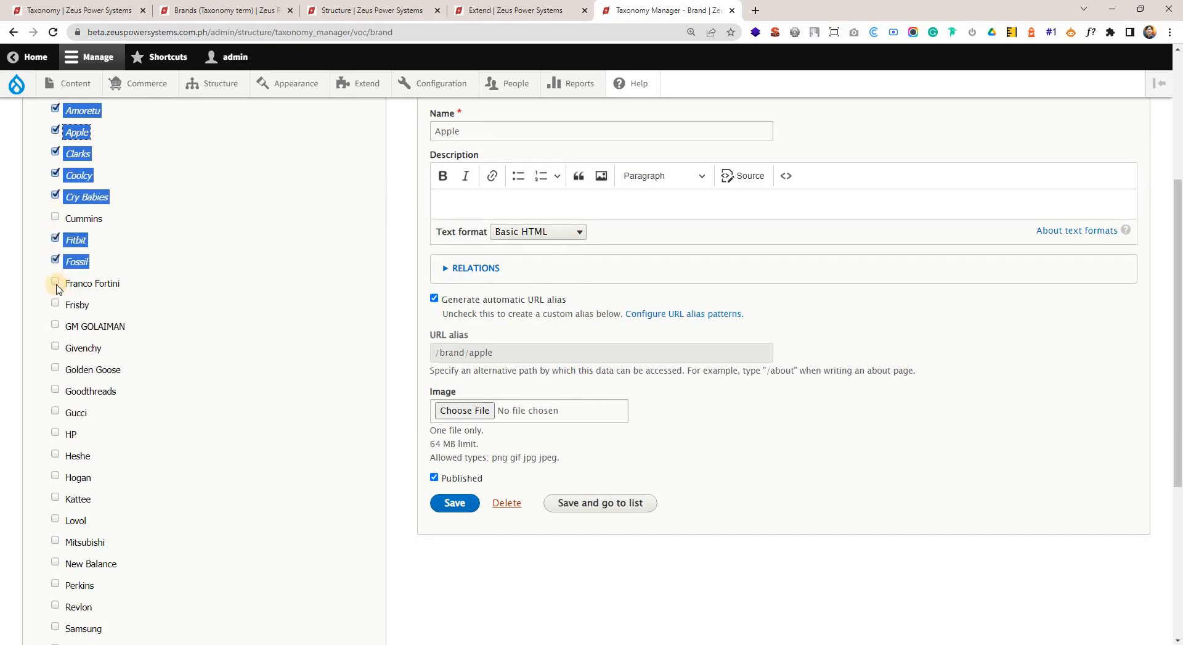
left_click(56, 283)
left_click(55, 304)
left_click(55, 325)
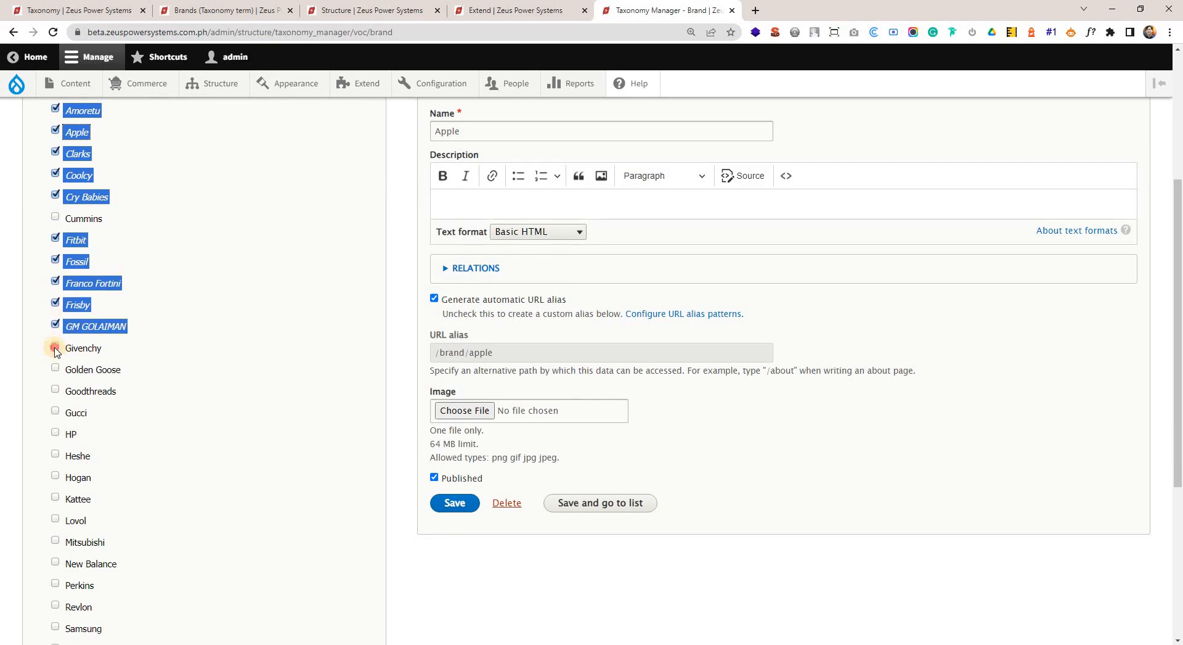
left_click(54, 347)
left_click(54, 369)
scroll(246, 345, "up", 4)
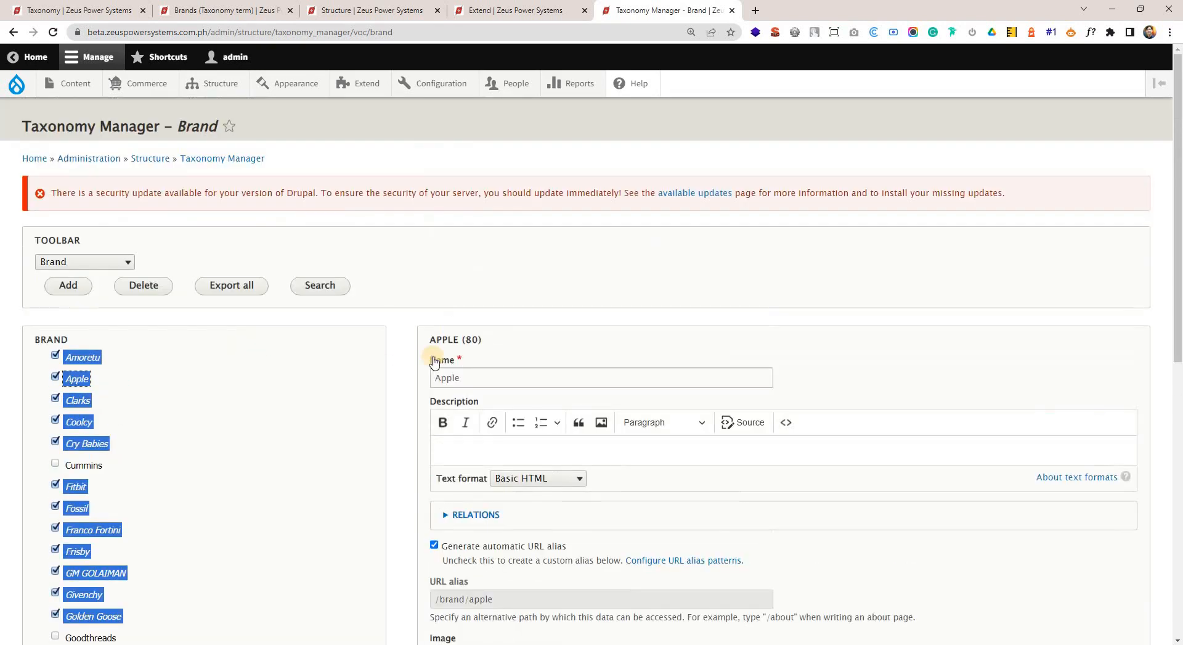
scroll(637, 367, "down", 5)
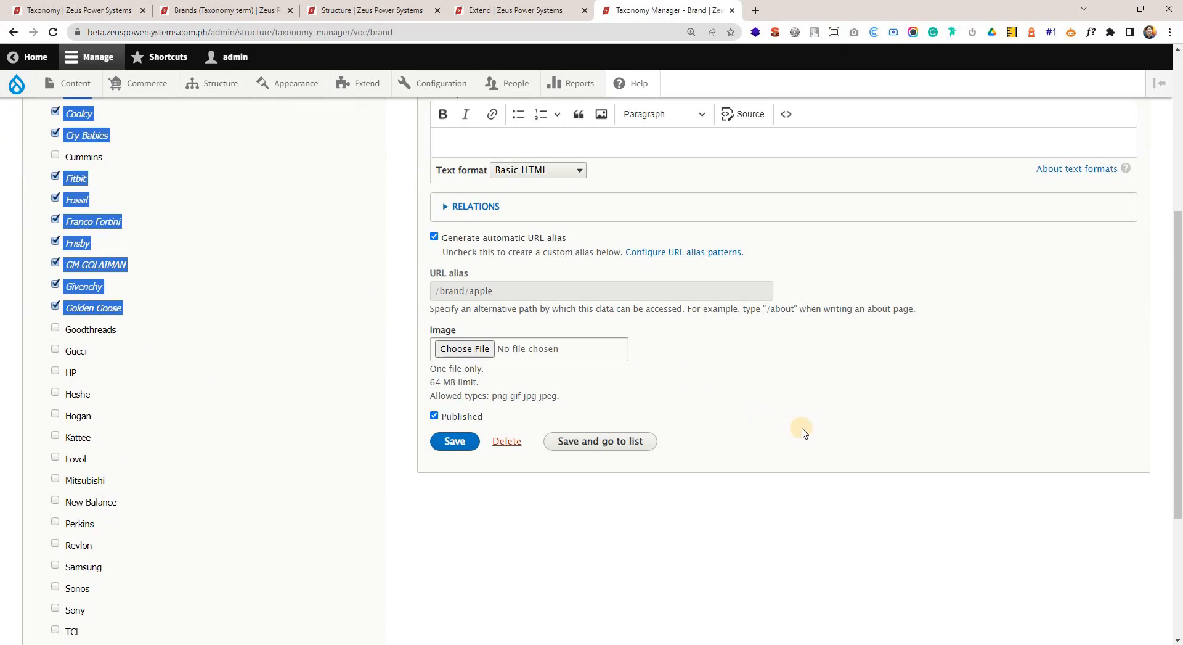
Add the Goodthreads, Gucci, HP, Heshe, Hogan and Kattee terms to the Brand selection.
scroll(592, 357, "up", 2)
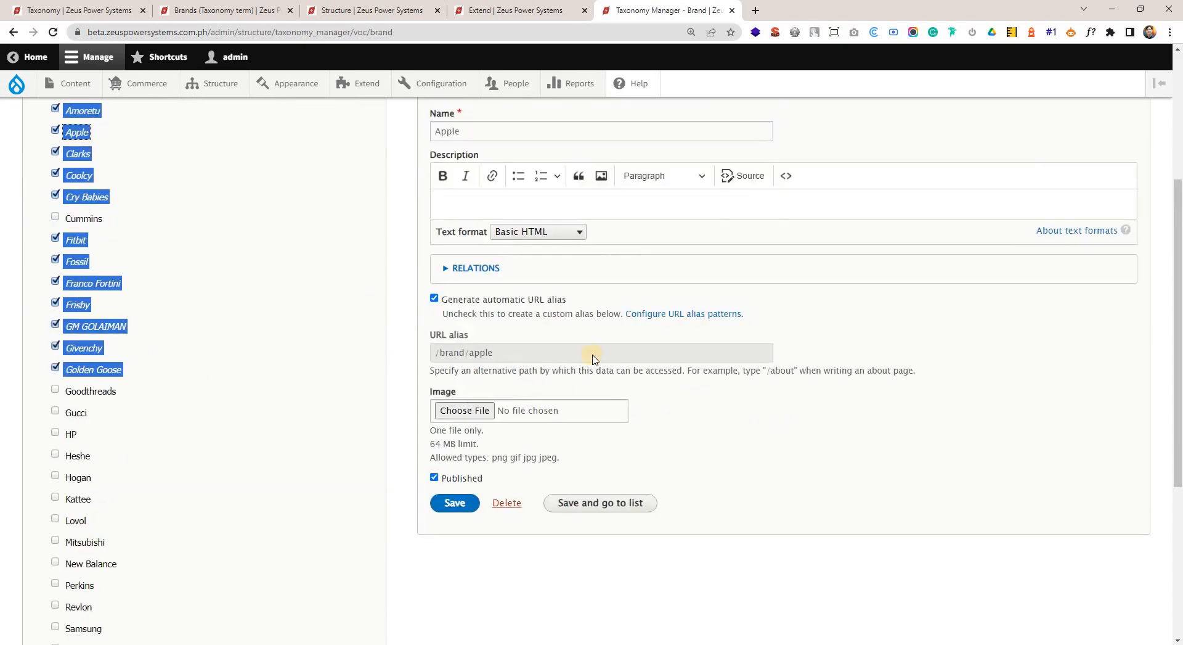
scroll(264, 344, "down", 2)
scroll(291, 352, "up", 2)
scroll(235, 354, "down", 4)
scroll(169, 235, "up", 4)
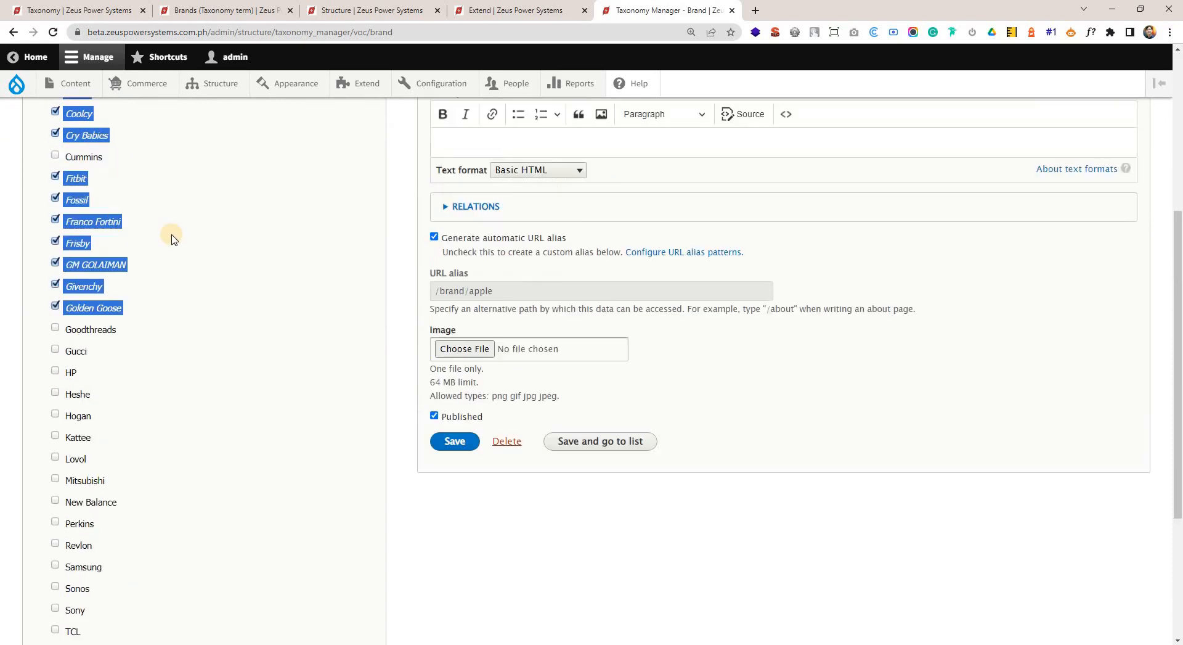
scroll(232, 377, "down", 6)
scroll(212, 351, "up", 4)
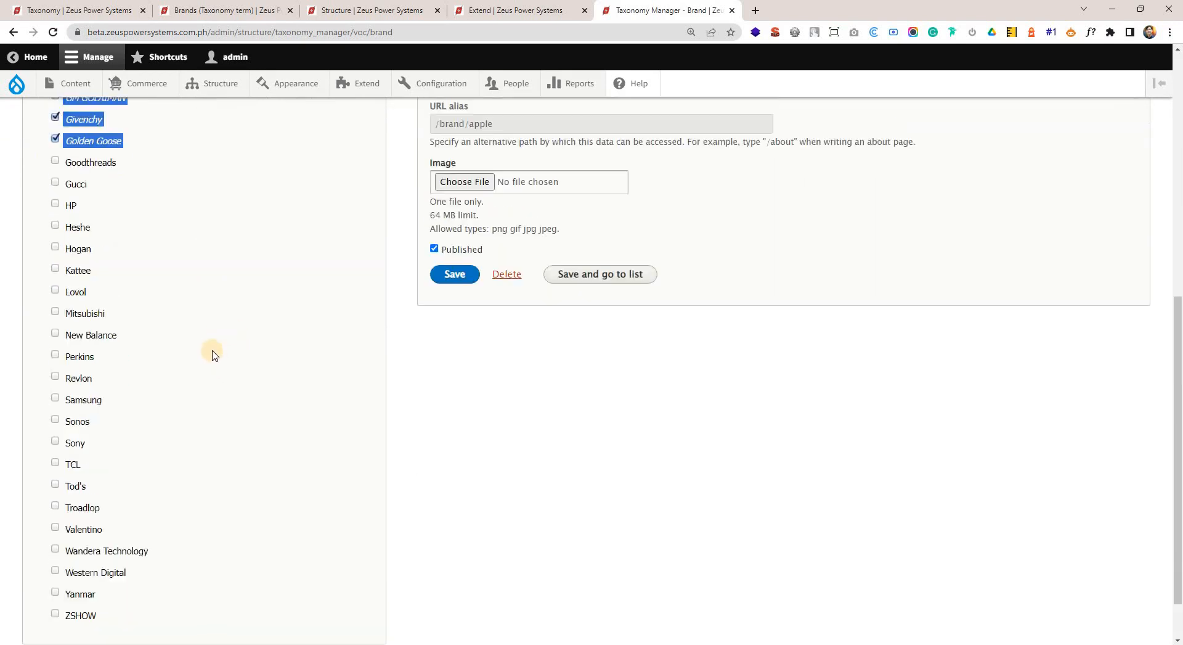
left_click(56, 347)
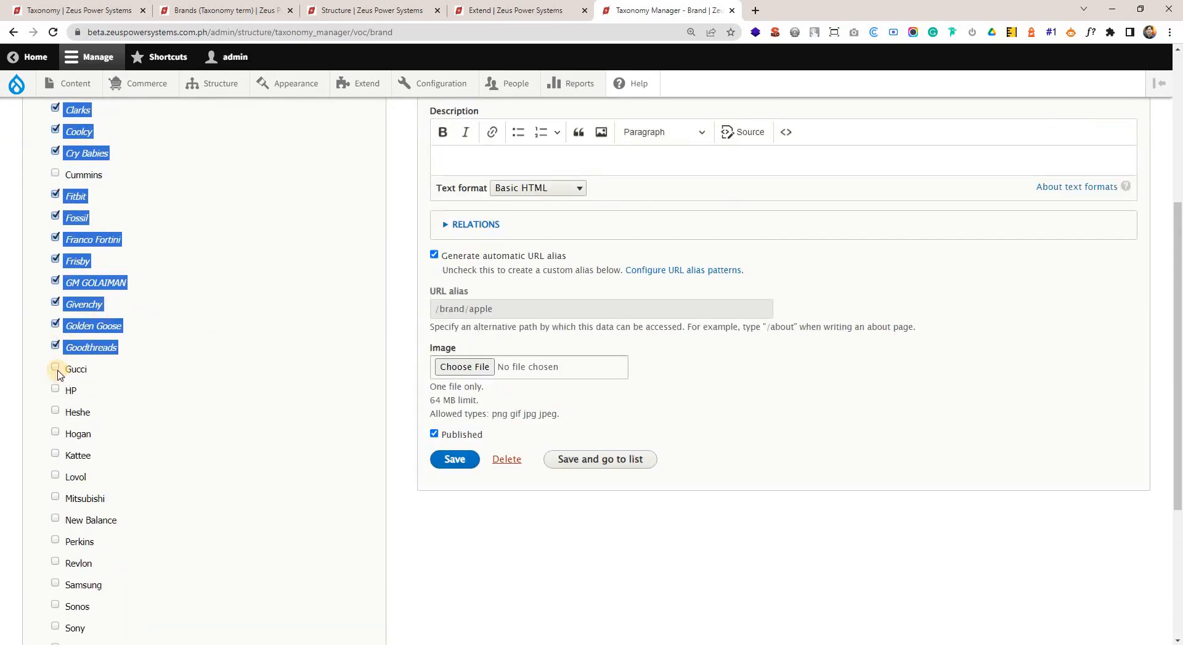
left_click(53, 374)
left_click(55, 412)
left_click(55, 433)
left_click(56, 452)
scroll(68, 432, "down", 2)
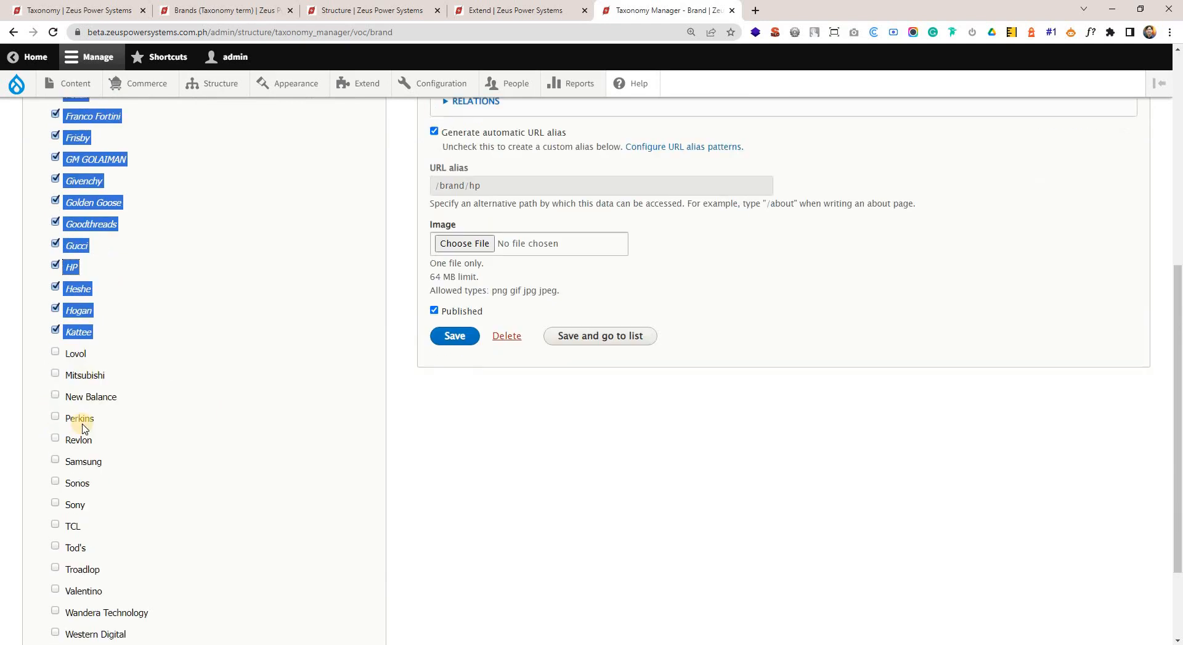
Add the New Balance and Revlon terms to the Brand selection, leaving Lovol, Mitsubishi and Perkins unselected.
left_click(56, 373)
left_click(56, 398)
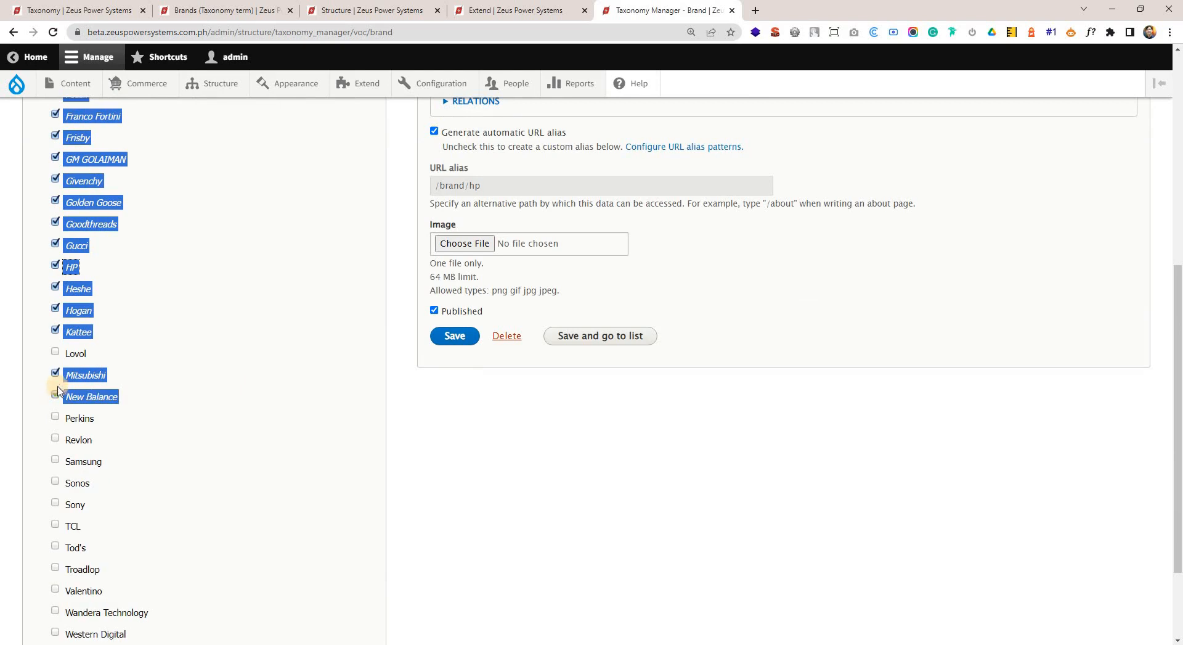
left_click(57, 380)
key("alt+Tab")
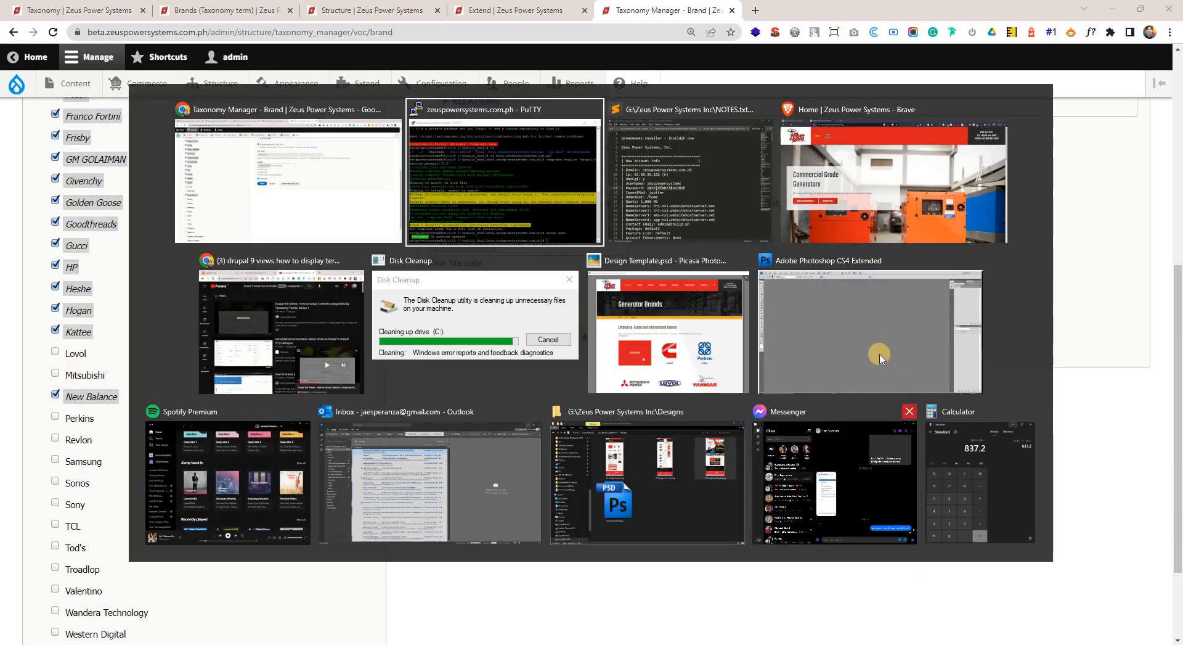
key("Escape")
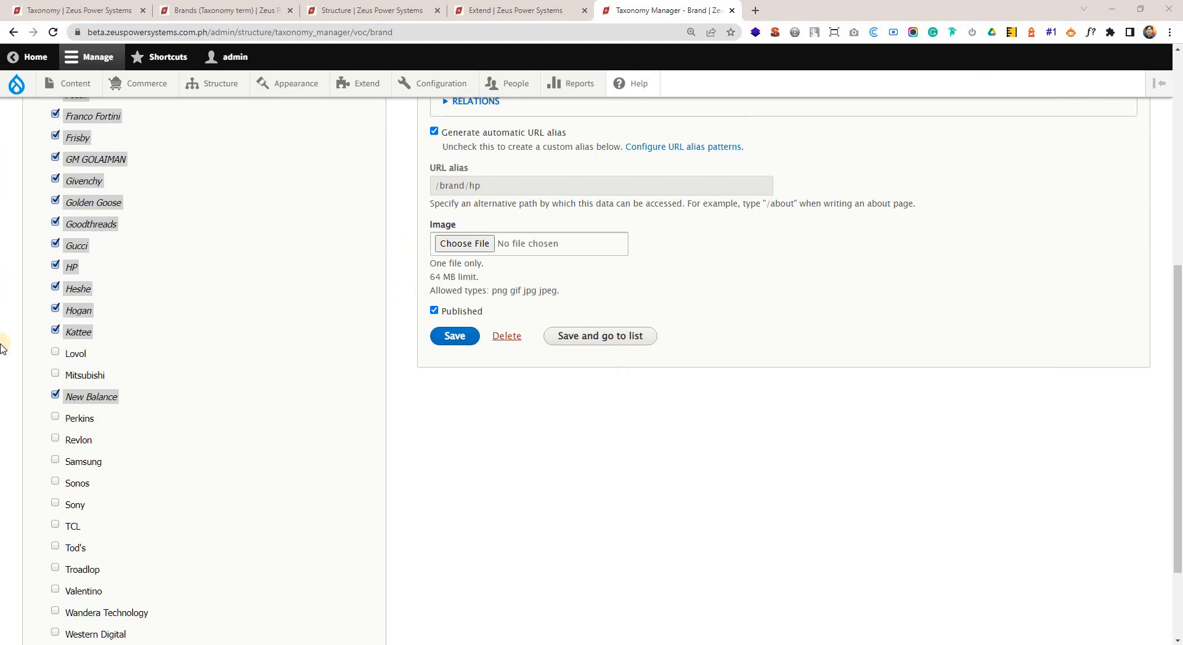
left_click(71, 439)
left_click(64, 462)
left_click(55, 438)
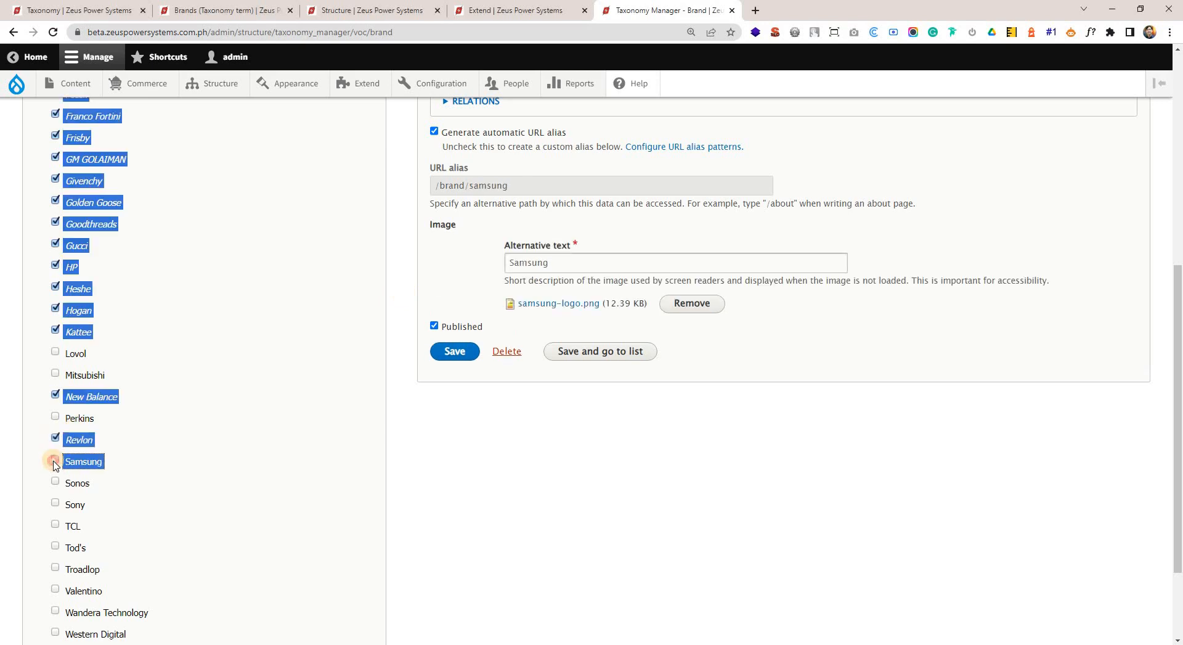
Add the Samsung, Sonos, Sony, TCL, Tod's and Troadlop terms to the Brand selection.
left_click(56, 459)
left_click(56, 482)
left_click(55, 504)
left_click(56, 524)
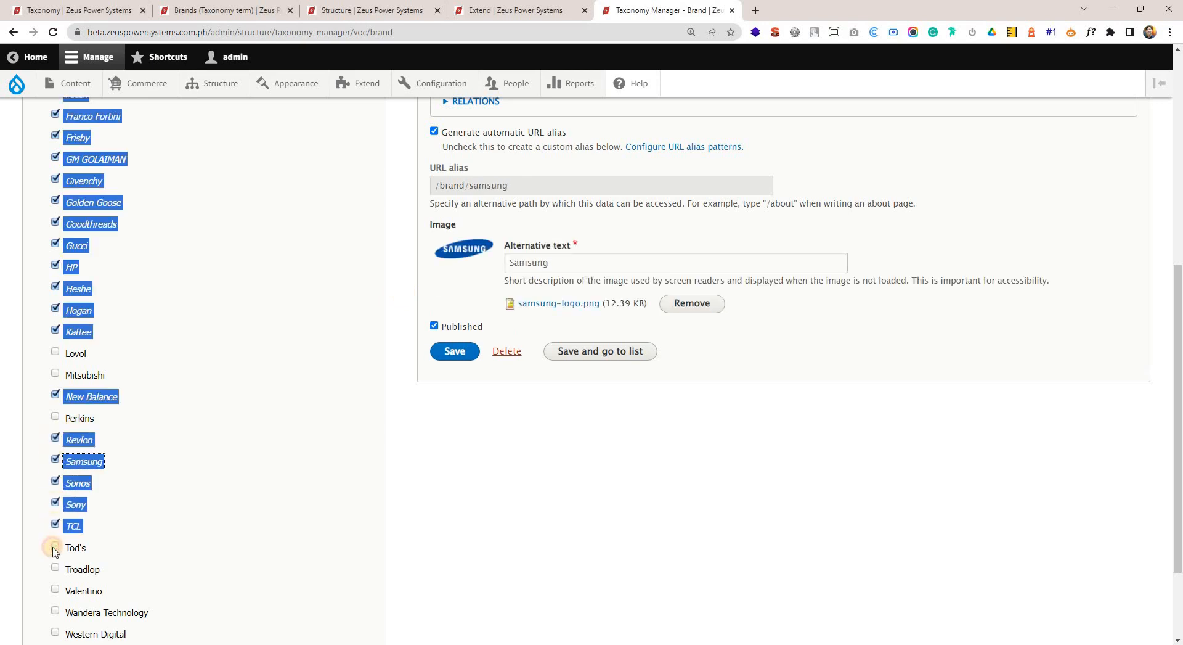
left_click(55, 546)
left_click(56, 568)
Add the Valentino, Wandera Technology, Western Digital and ZSHOW terms to the Brand selection, leaving out Yanmar.
scroll(93, 522, "down", 2)
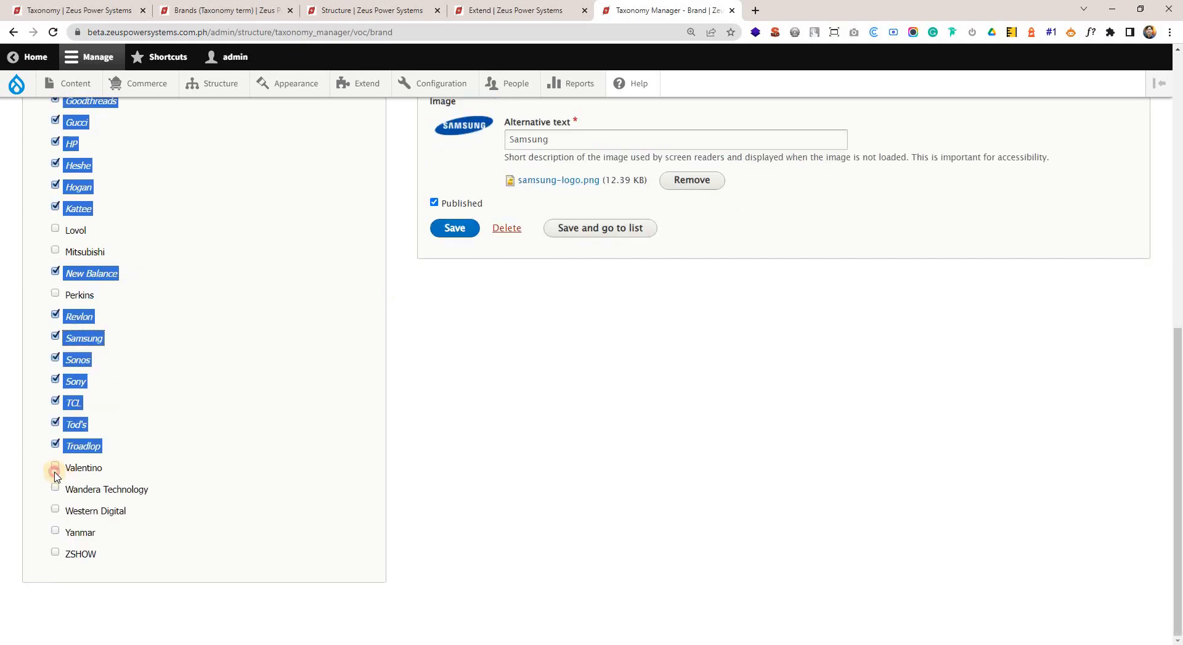
left_click(55, 470)
left_click(55, 488)
left_click(55, 509)
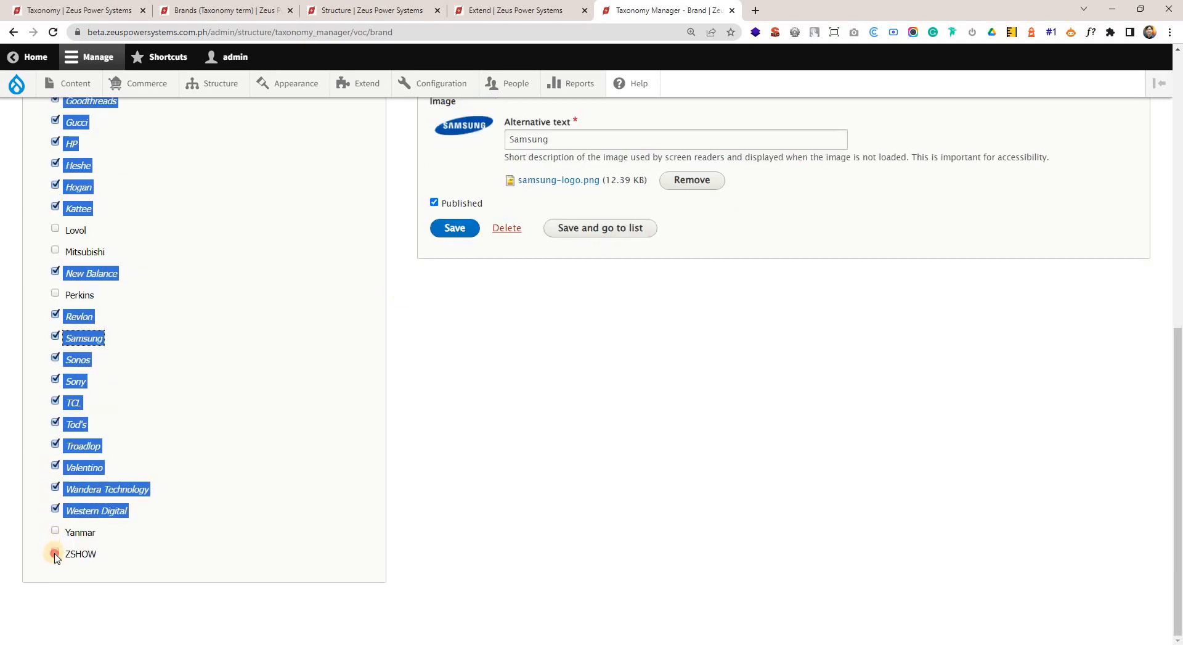
left_click(56, 553)
Delete all selected brand terms, including any children of the selected terms.
scroll(122, 227, "up", 7)
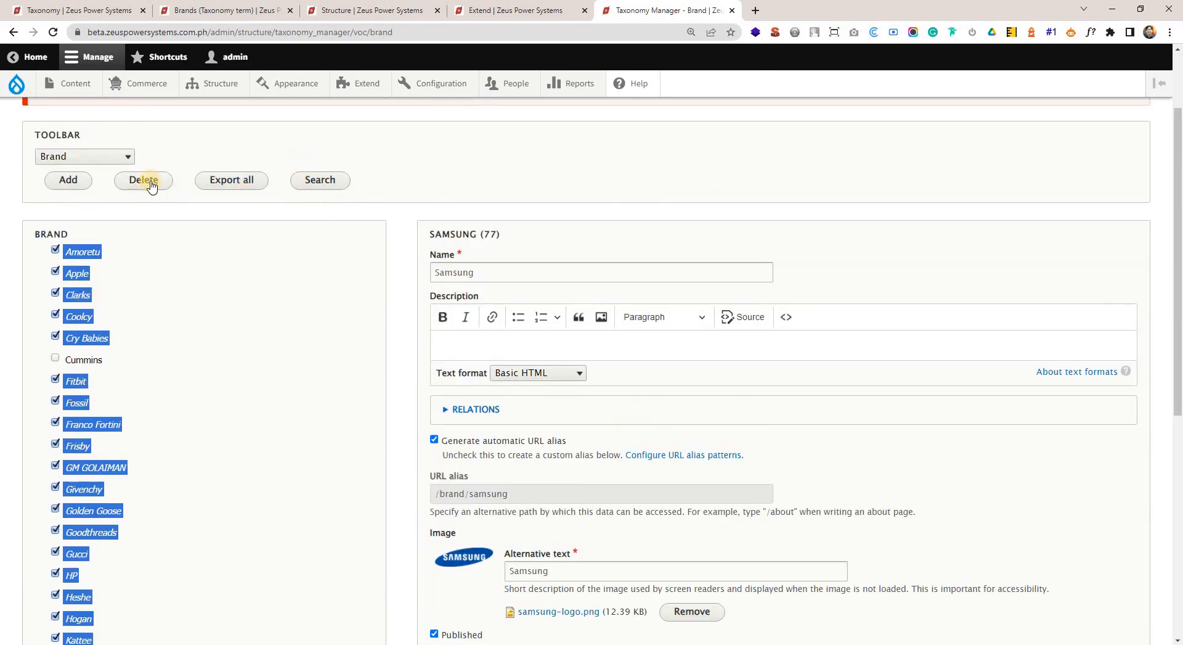
left_click(148, 182)
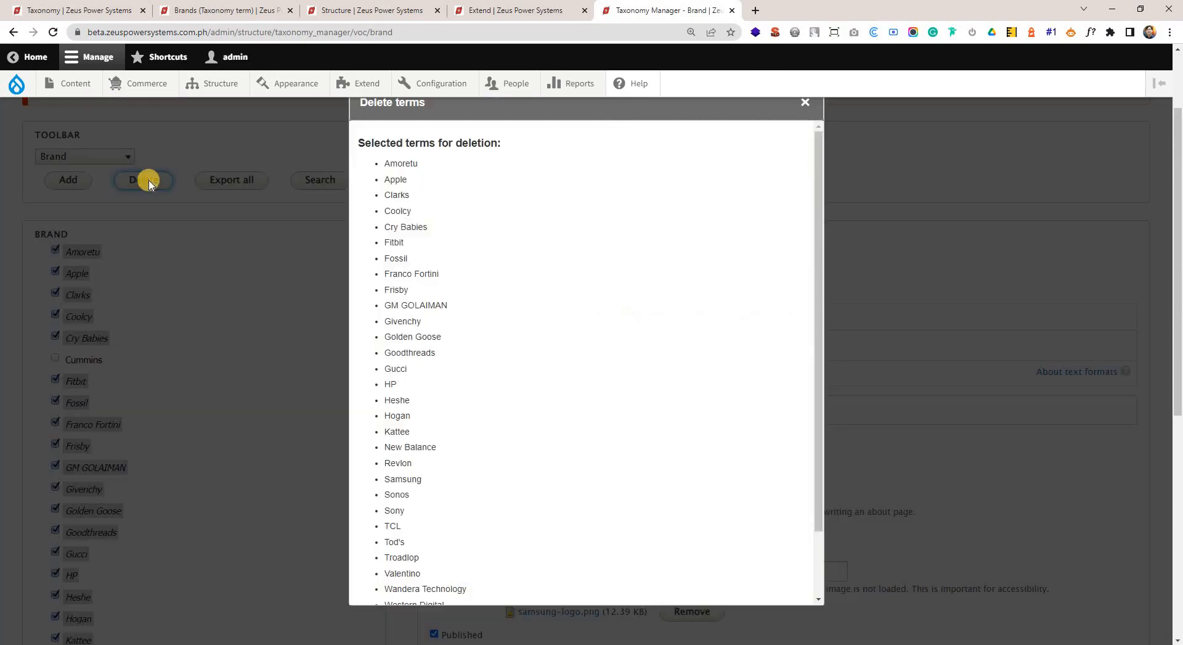
scroll(585, 400, "down", 5)
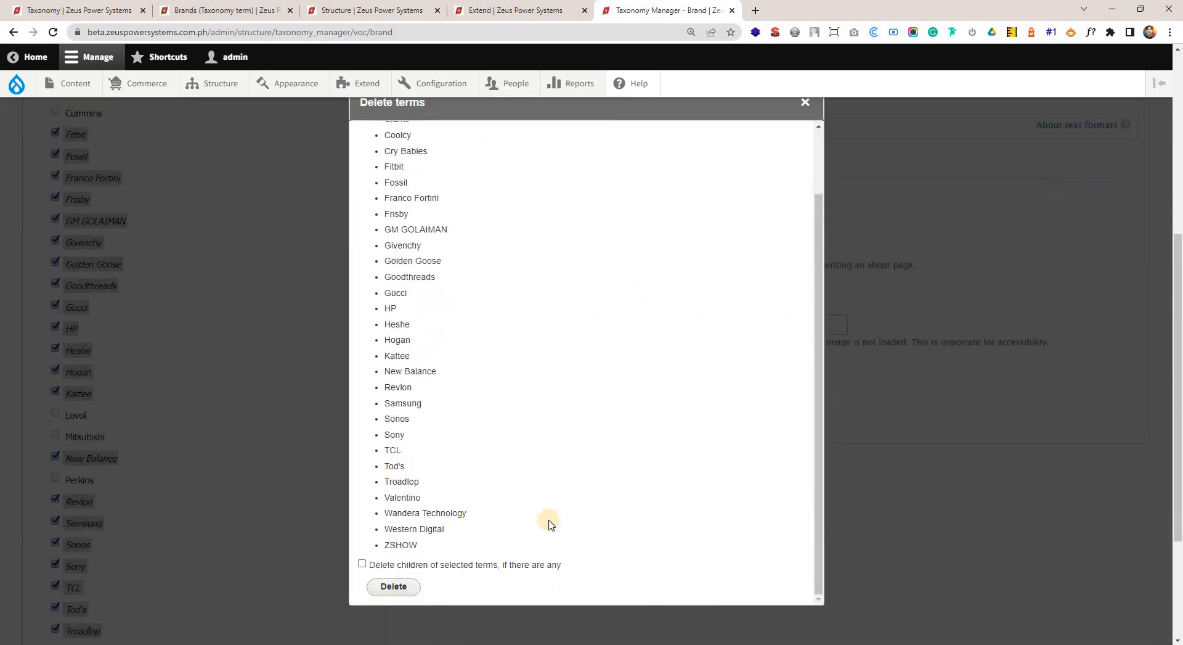
left_click(418, 565)
left_click(394, 586)
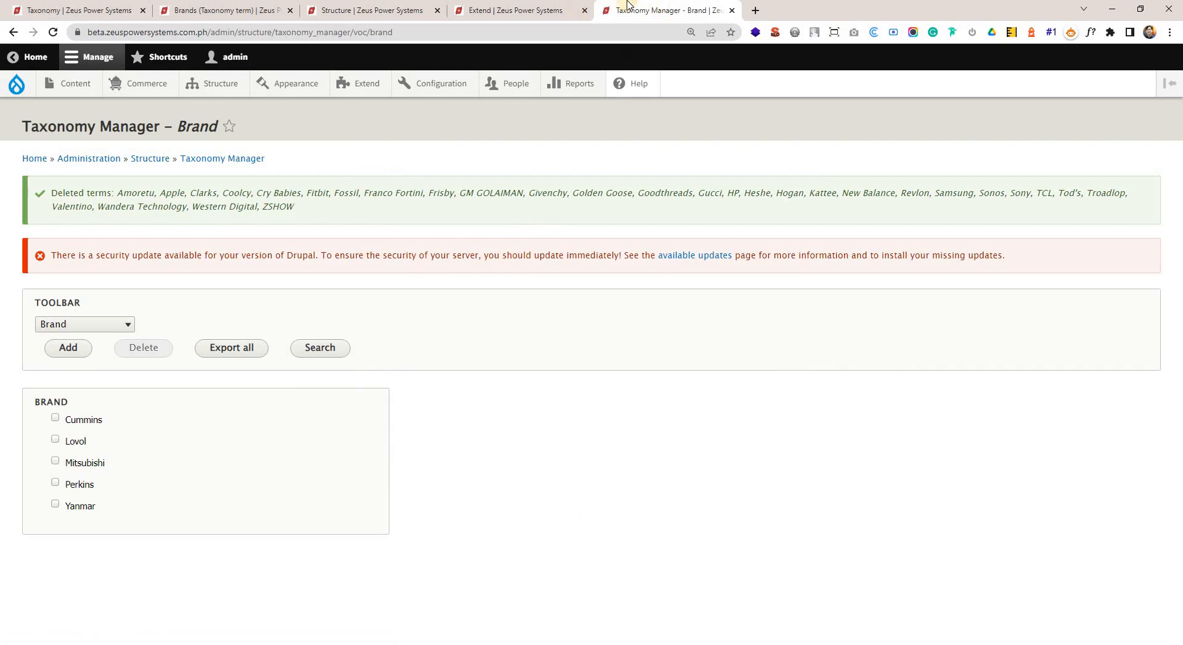
Return to the Brands view's edit page and flush all site caches.
left_click(549, 14)
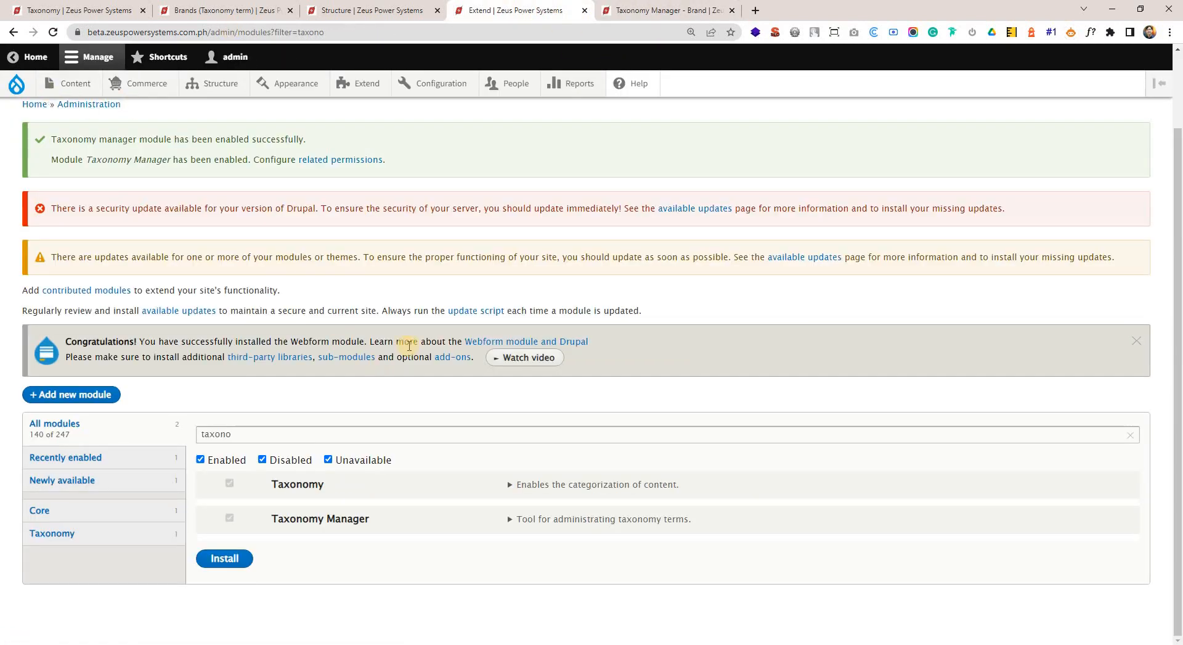
left_click(403, 10)
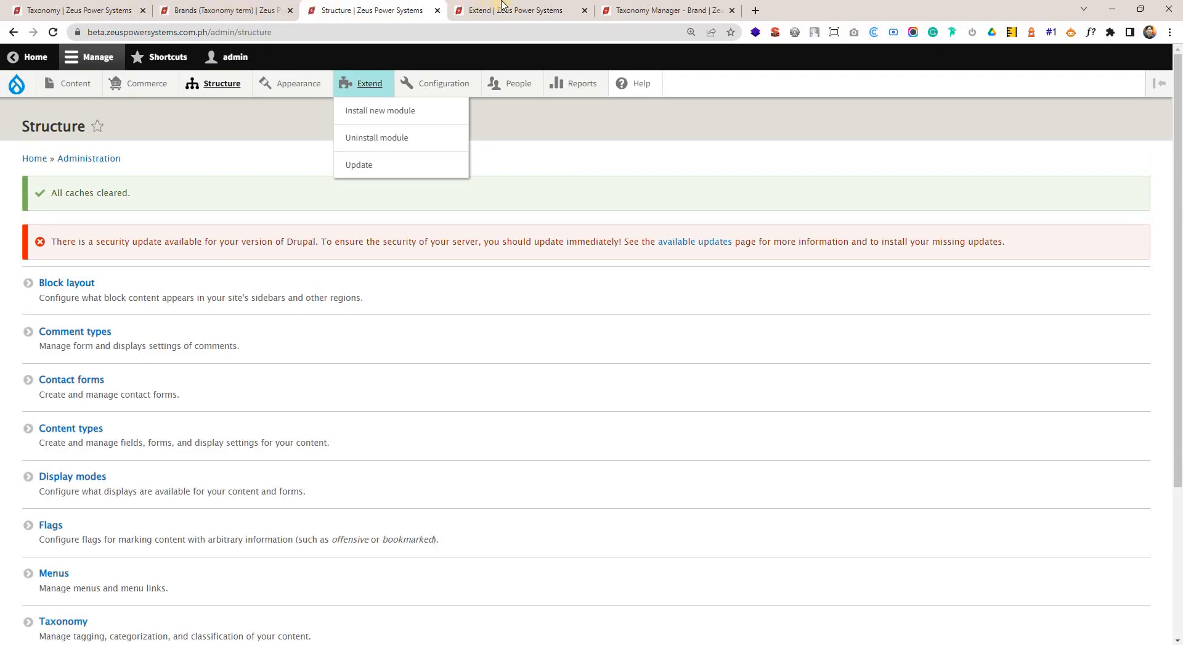
left_click(249, 7)
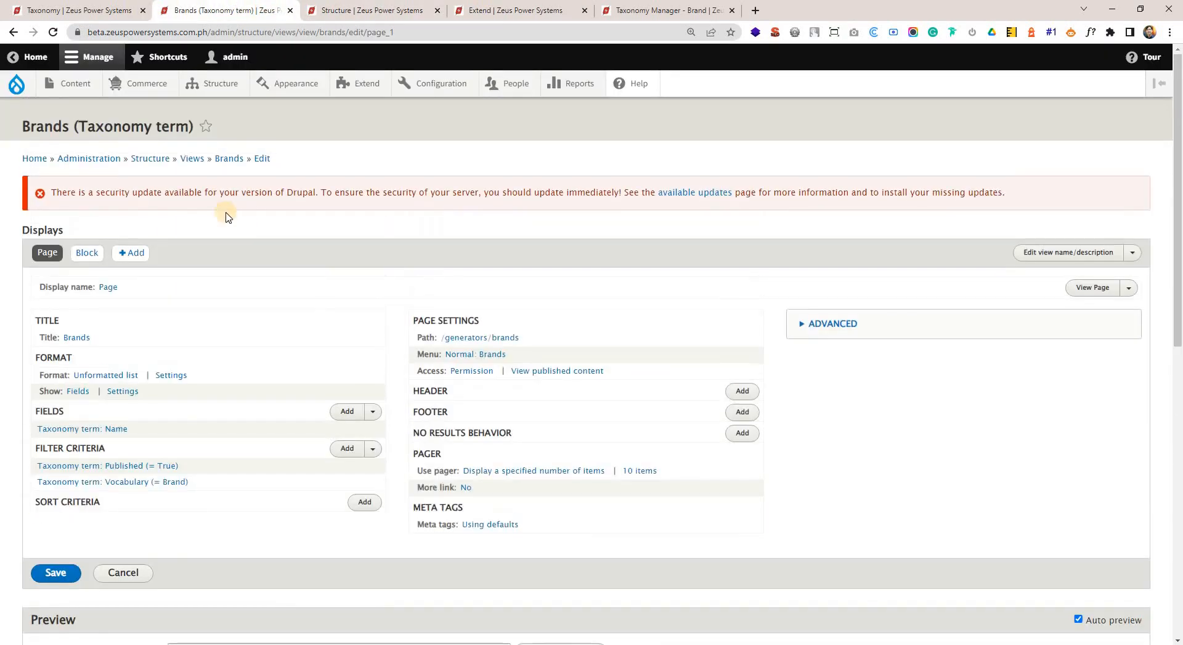
scroll(185, 159, "up", 3)
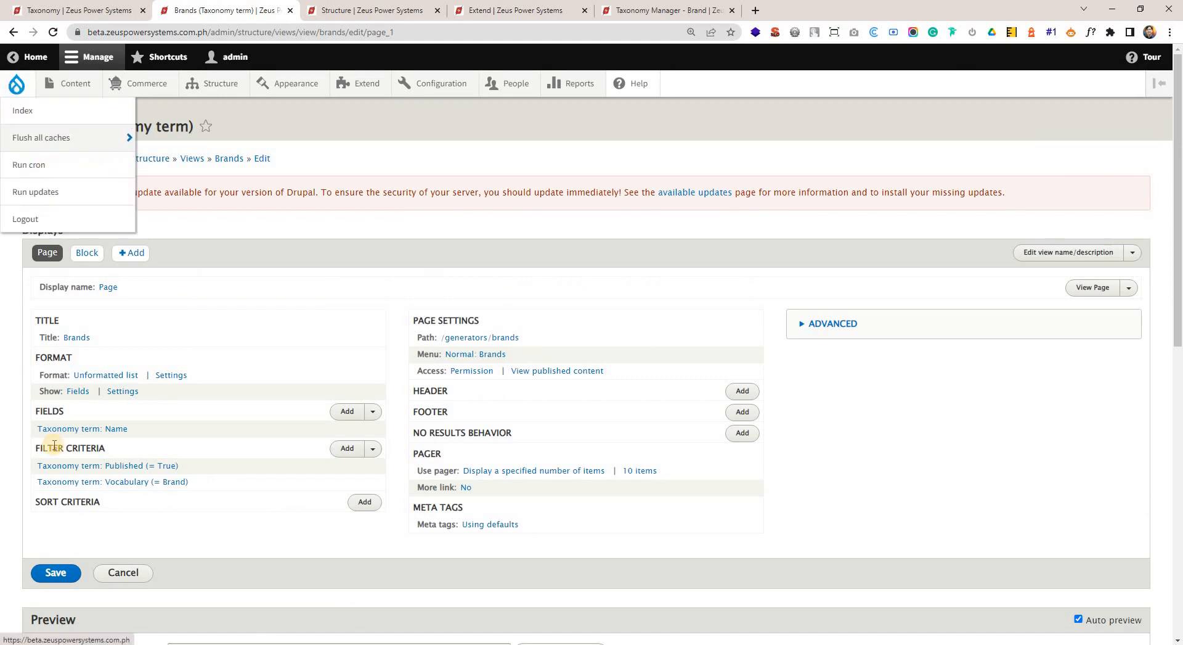
mouse_move(16, 84)
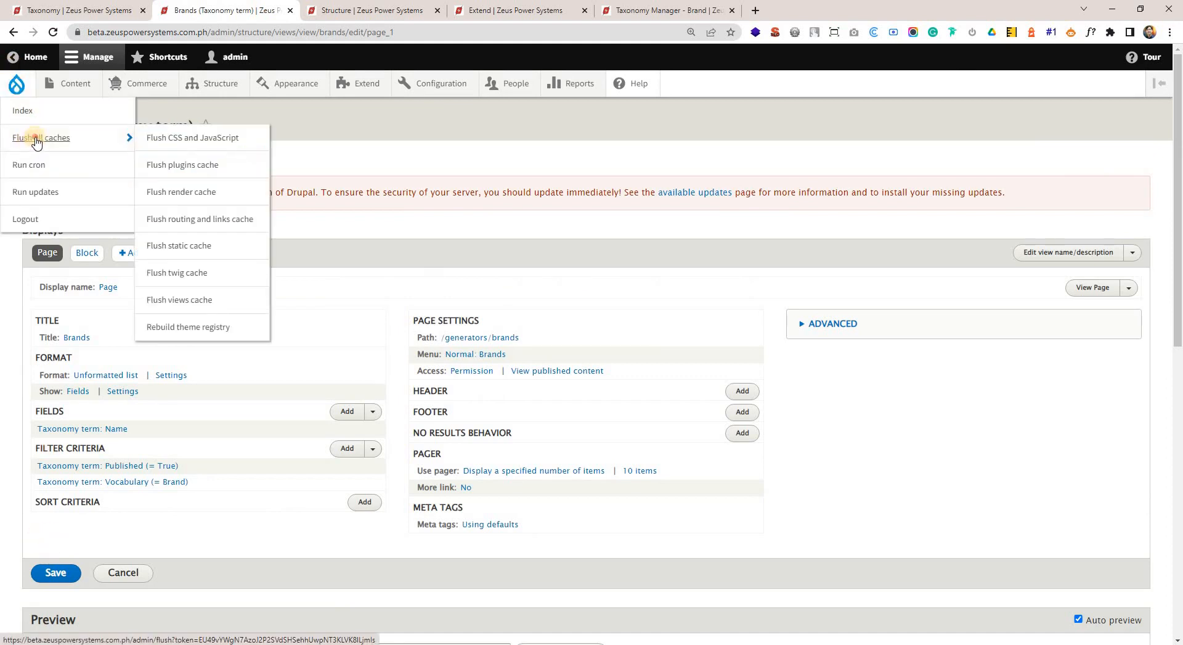
left_click(27, 141)
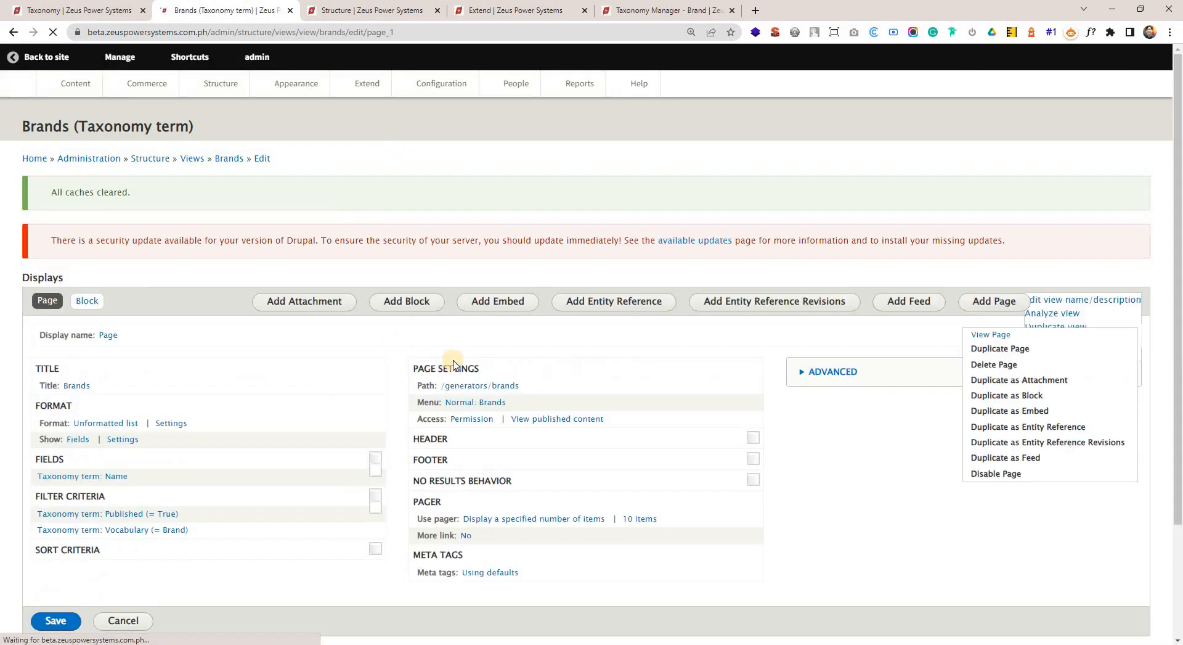
Examine which brand terms the Brands view preview lists and in what order, and review the view's settings.
scroll(448, 384, "down", 6)
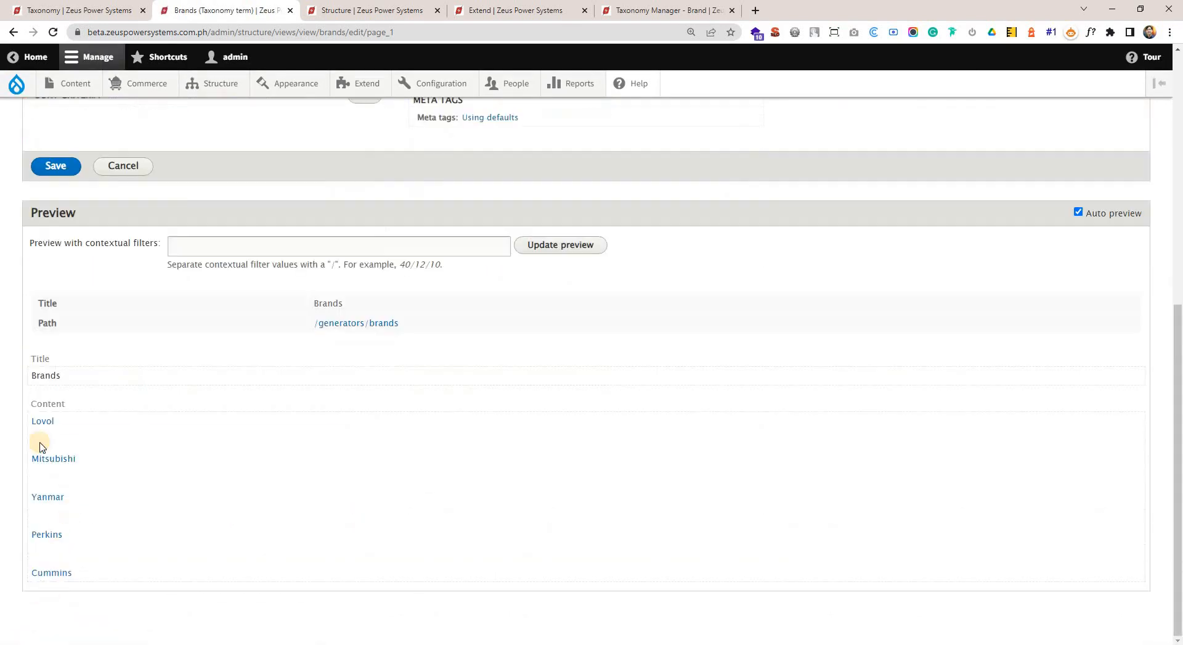
left_click_drag(52, 442, 71, 572)
left_click(260, 575)
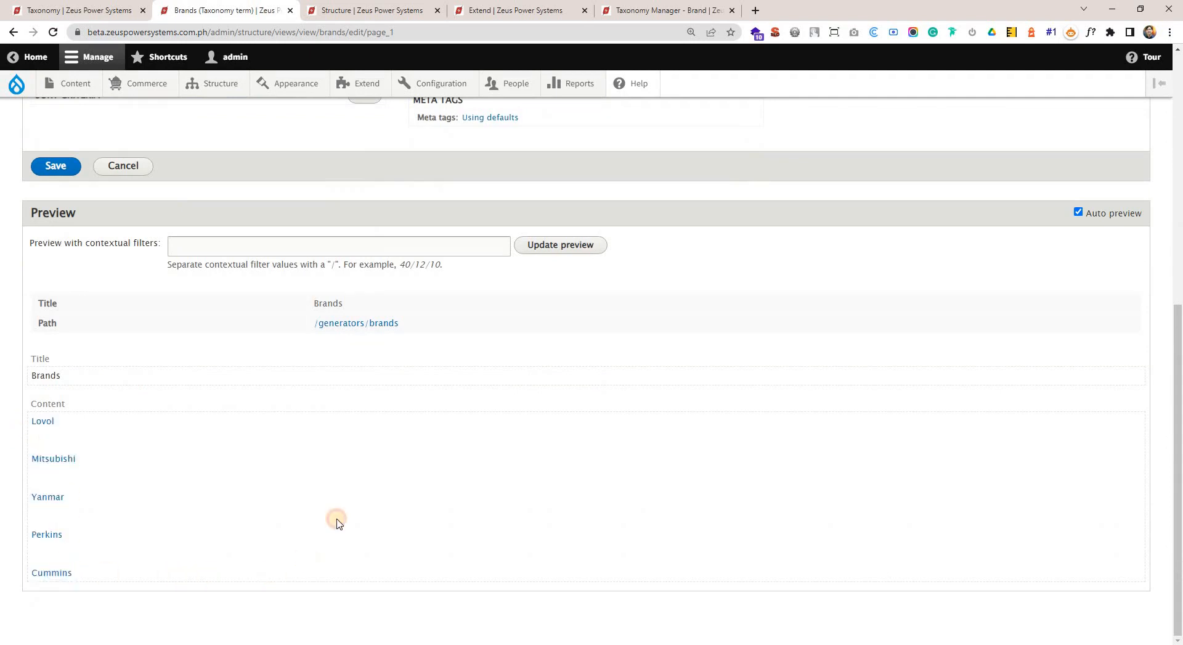
scroll(339, 468, "up", 6)
scroll(348, 399, "up", 1)
scroll(317, 338, "down", 2)
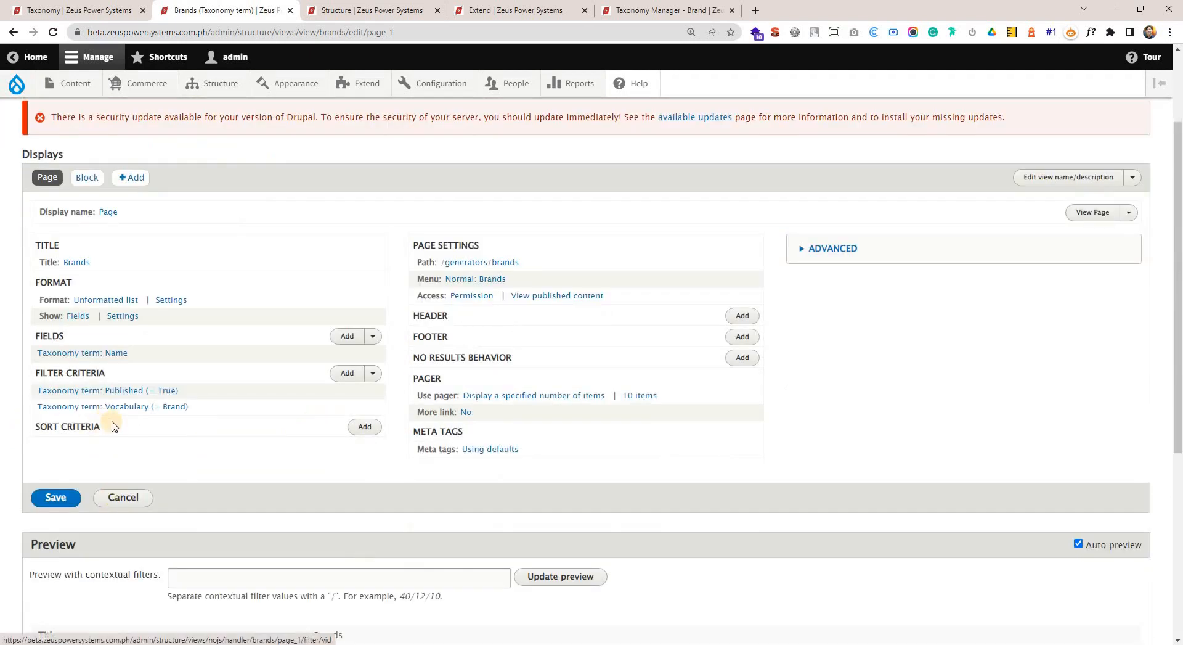
scroll(151, 521, "down", 5)
left_click_drag(19, 444, 85, 585)
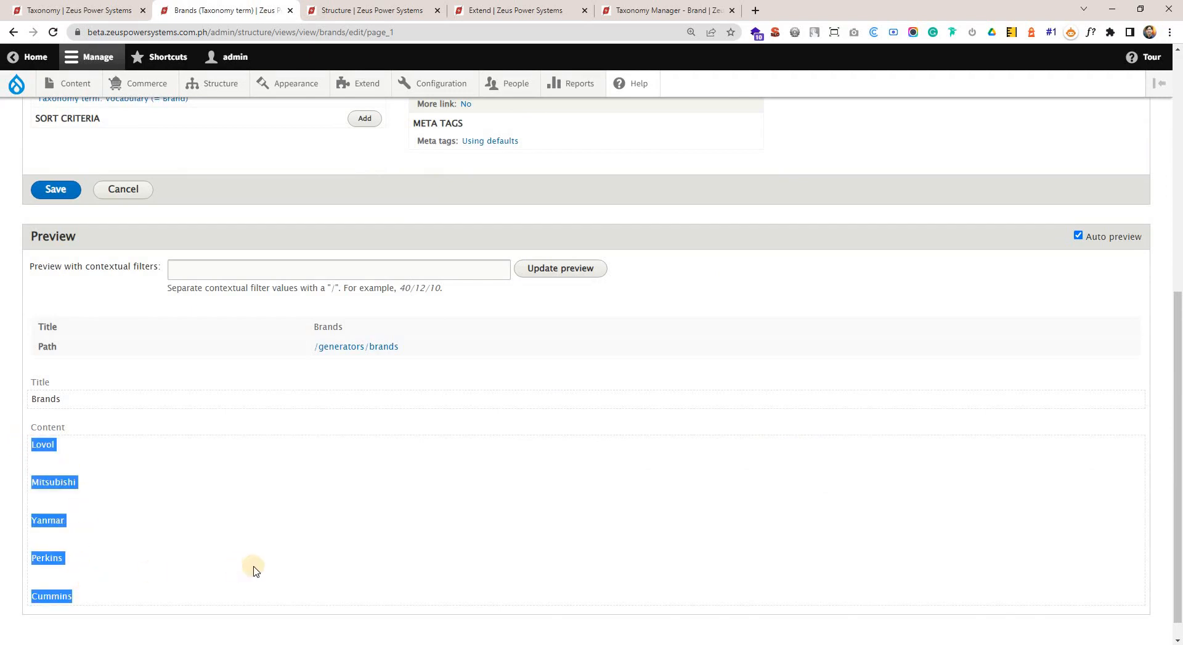
scroll(259, 575, "up", 1)
scroll(293, 324, "down", 1)
scroll(275, 303, "up", 1)
scroll(275, 303, "up", 3)
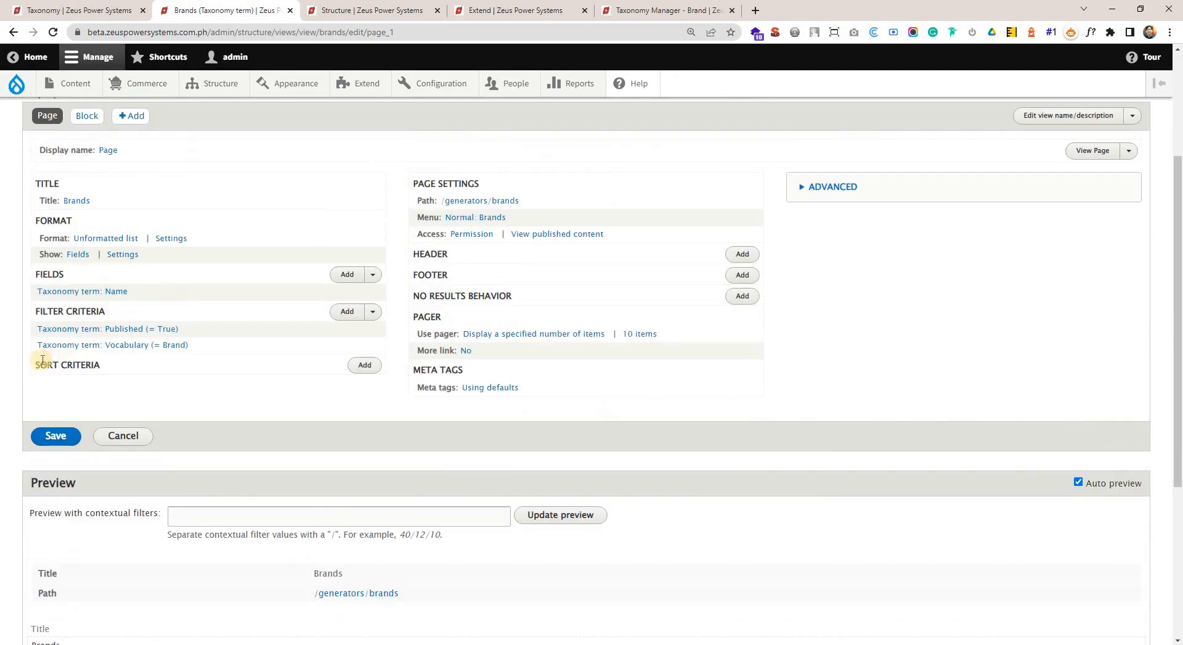
Start adding a sort criterion to the Brands view, compare the display scope options and keep it for all displays.
left_click_drag(34, 364, 81, 368)
left_click(359, 365)
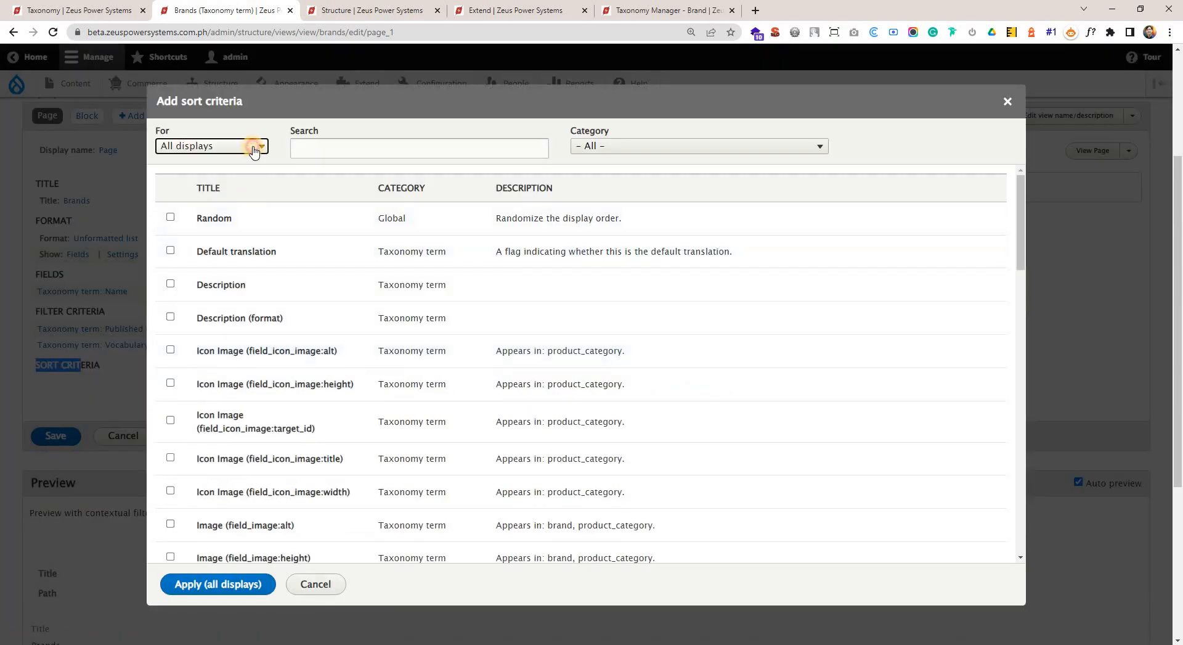
left_click(254, 148)
left_click(188, 177)
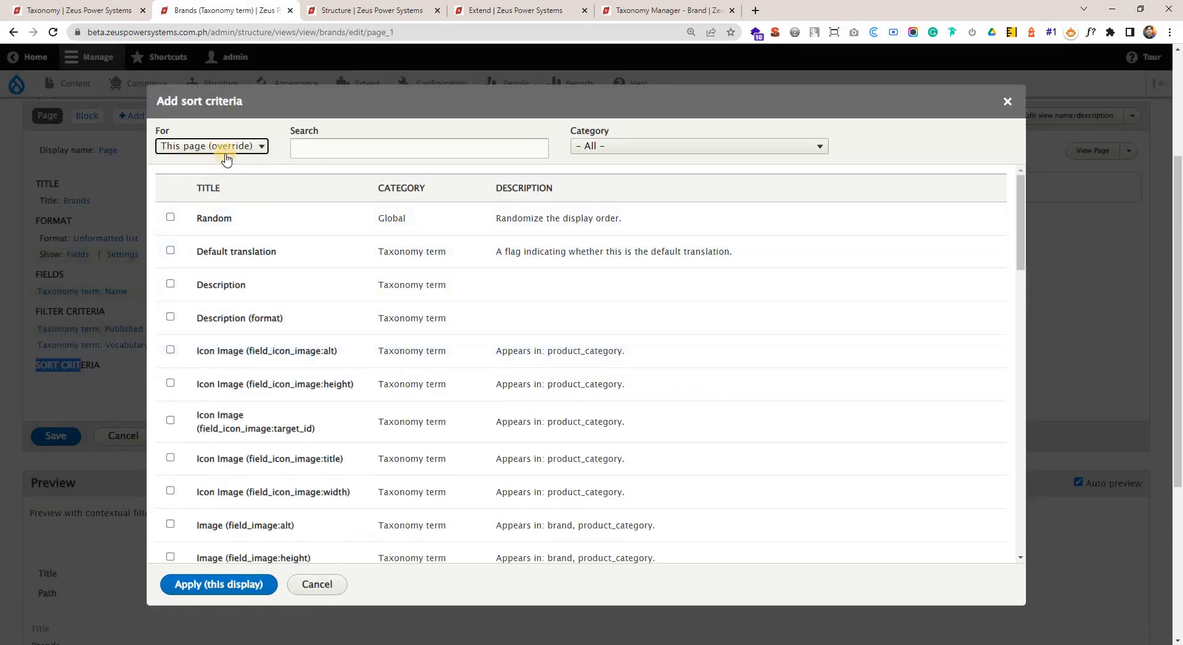
left_click(185, 152)
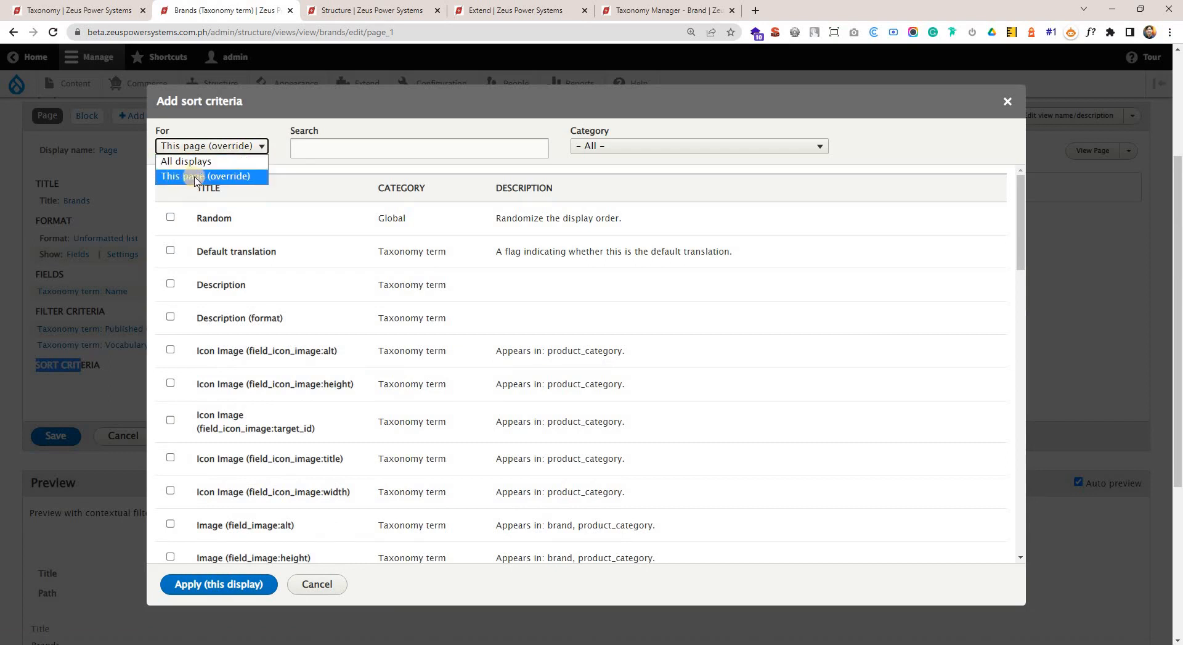
left_click(197, 178)
left_click(215, 152)
left_click(196, 161)
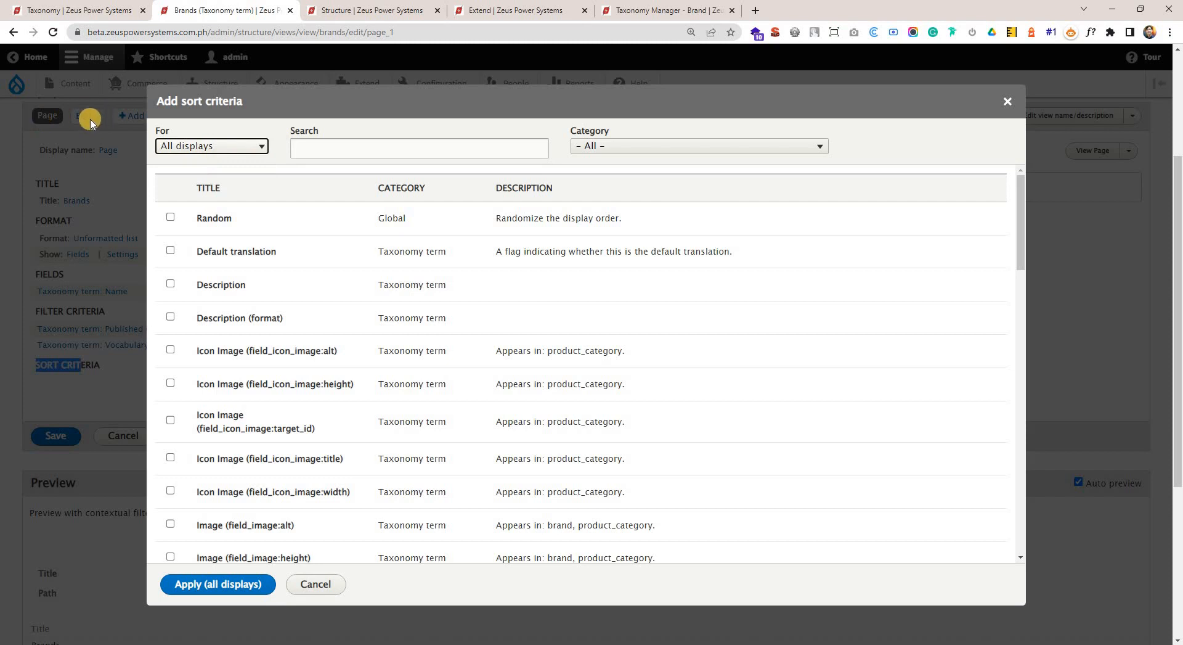
left_click(216, 148)
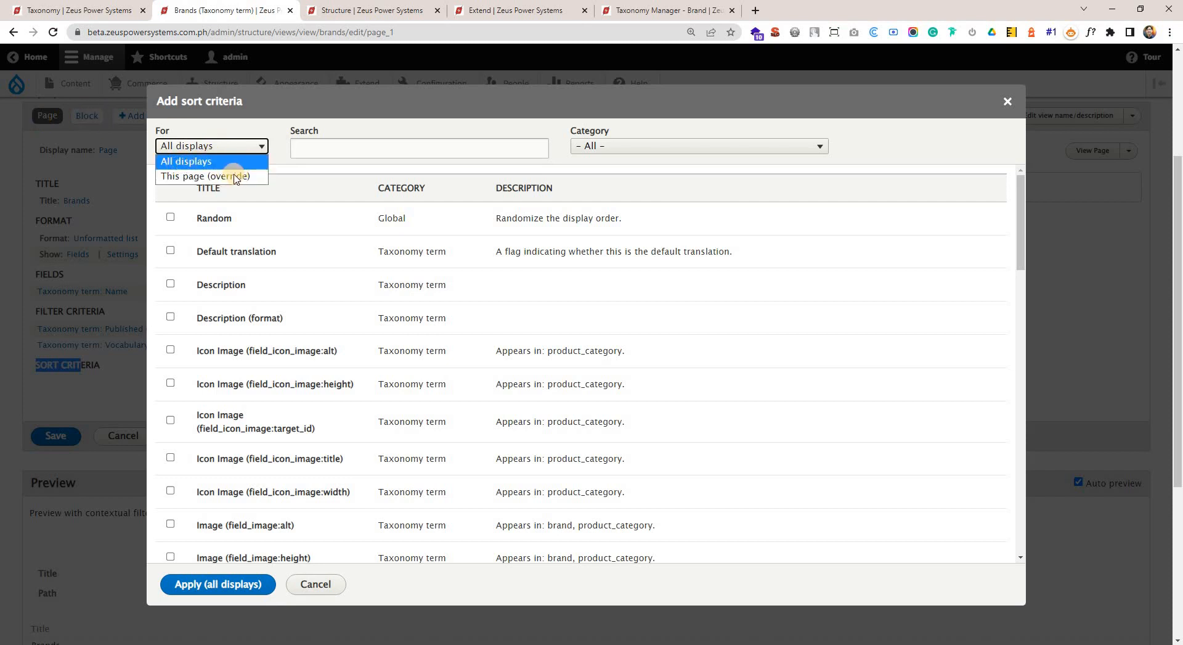
left_click(317, 156)
Search the available sort criteria for "title", then clear the search.
left_click(338, 147)
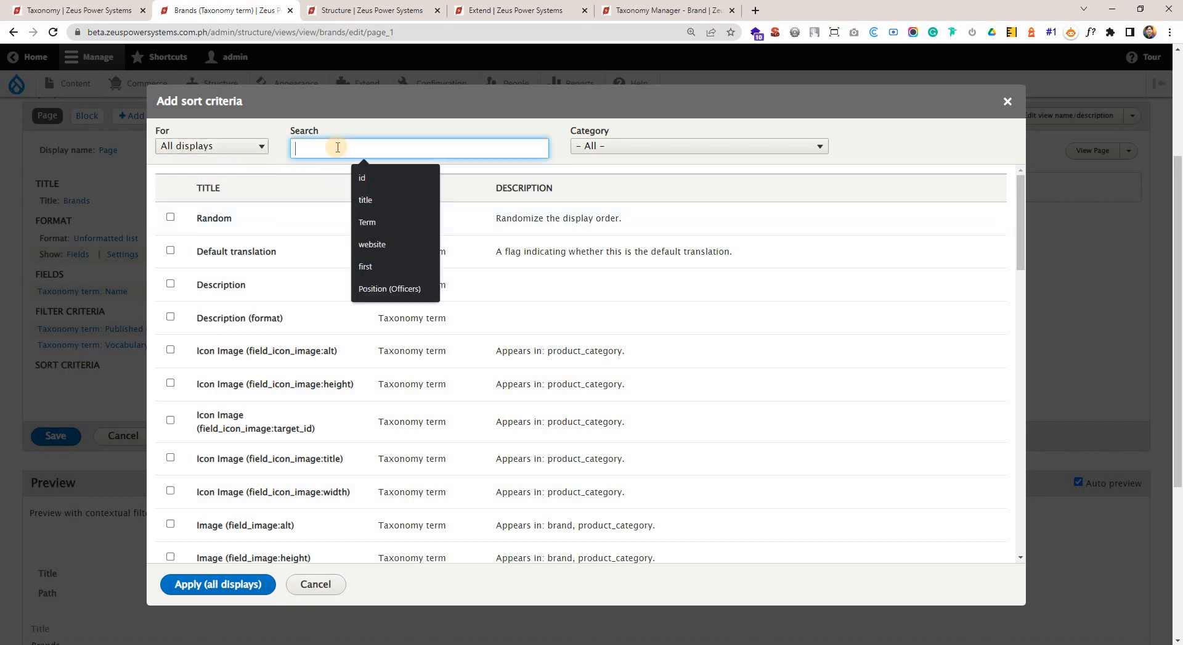
type("title")
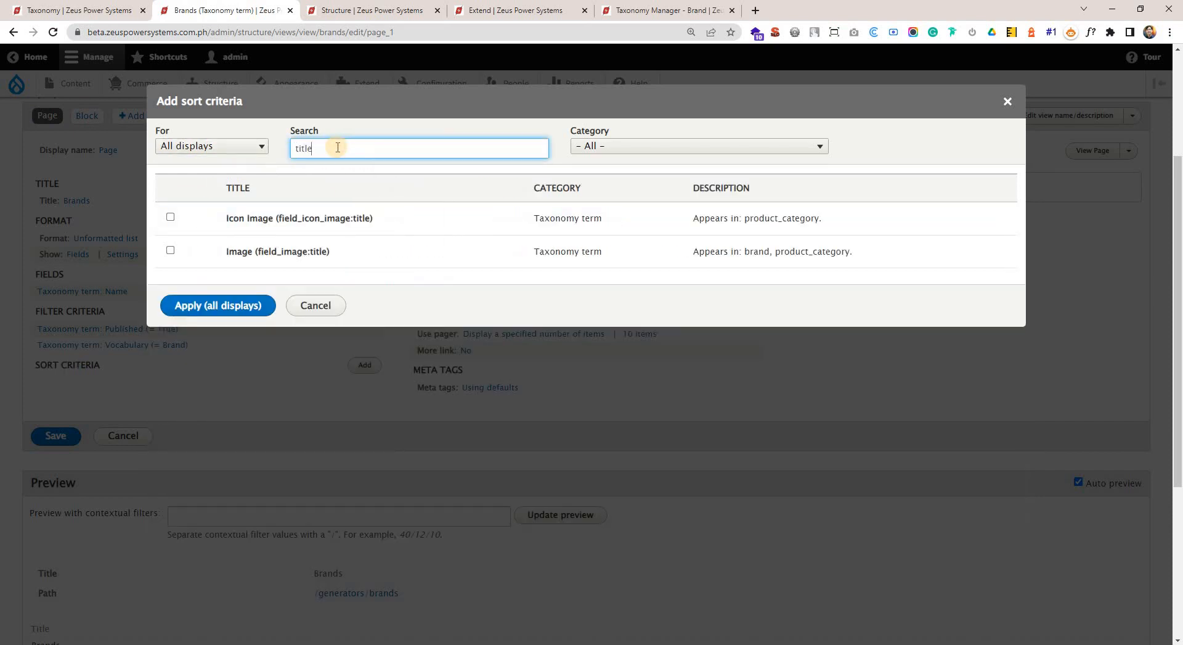
key("BackSpace")
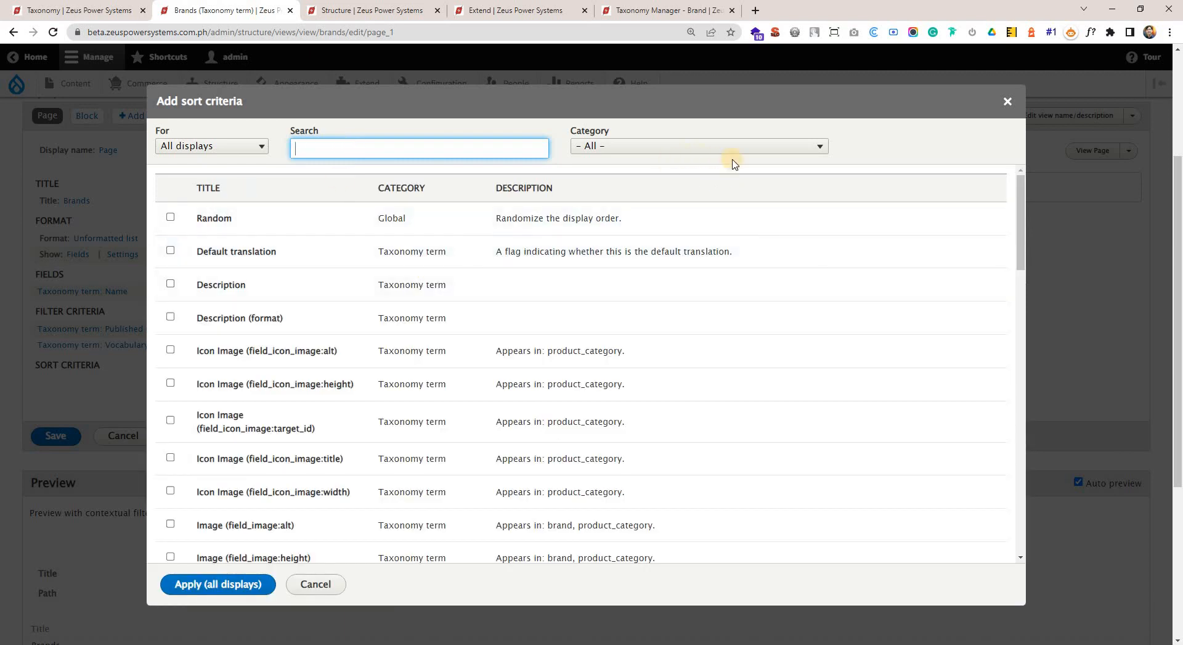
Restart adding a sort criterion to the Brands view and search the available criteria for "term".
left_click(1008, 101)
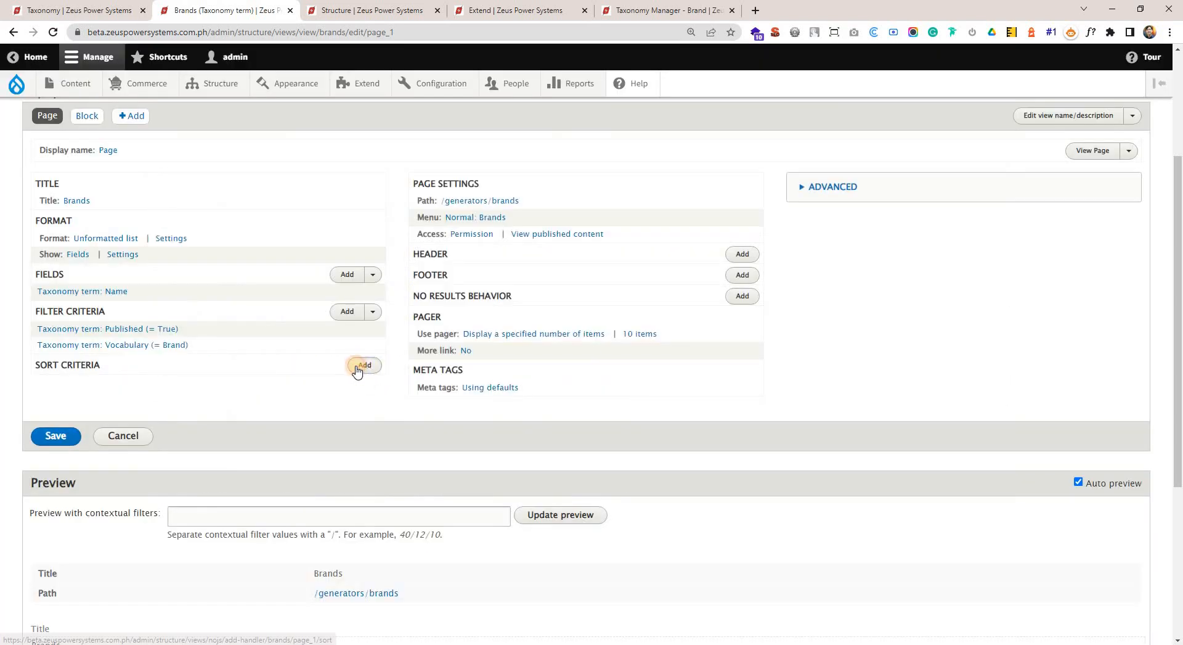
left_click(357, 368)
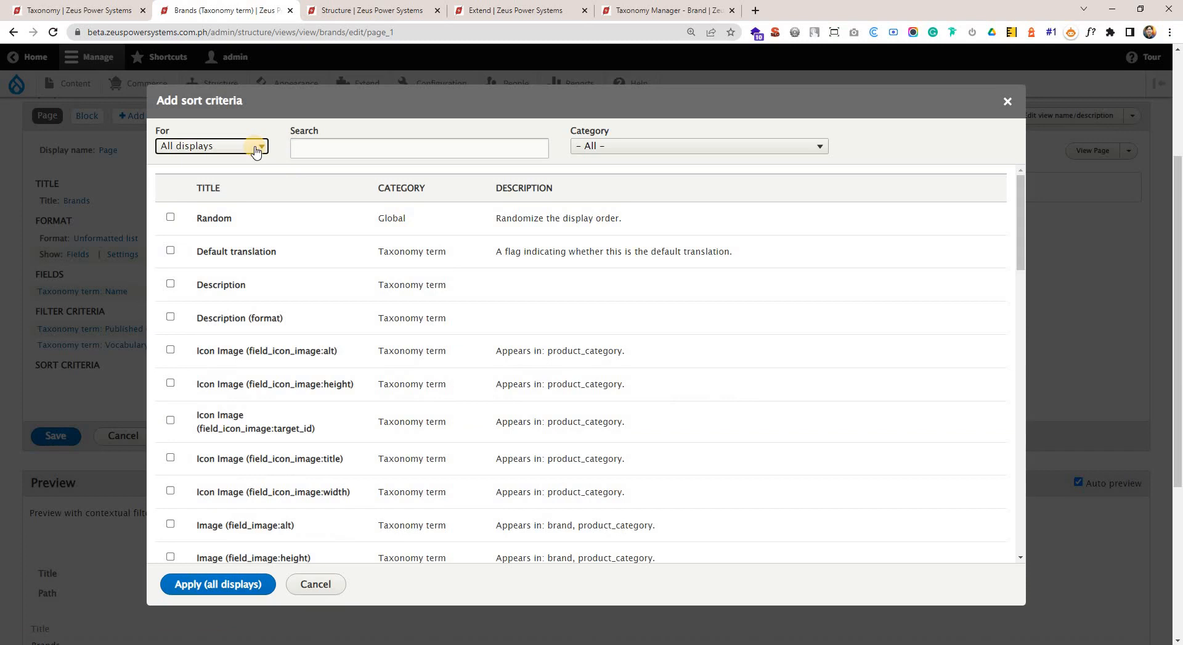
left_click(347, 146)
type("term")
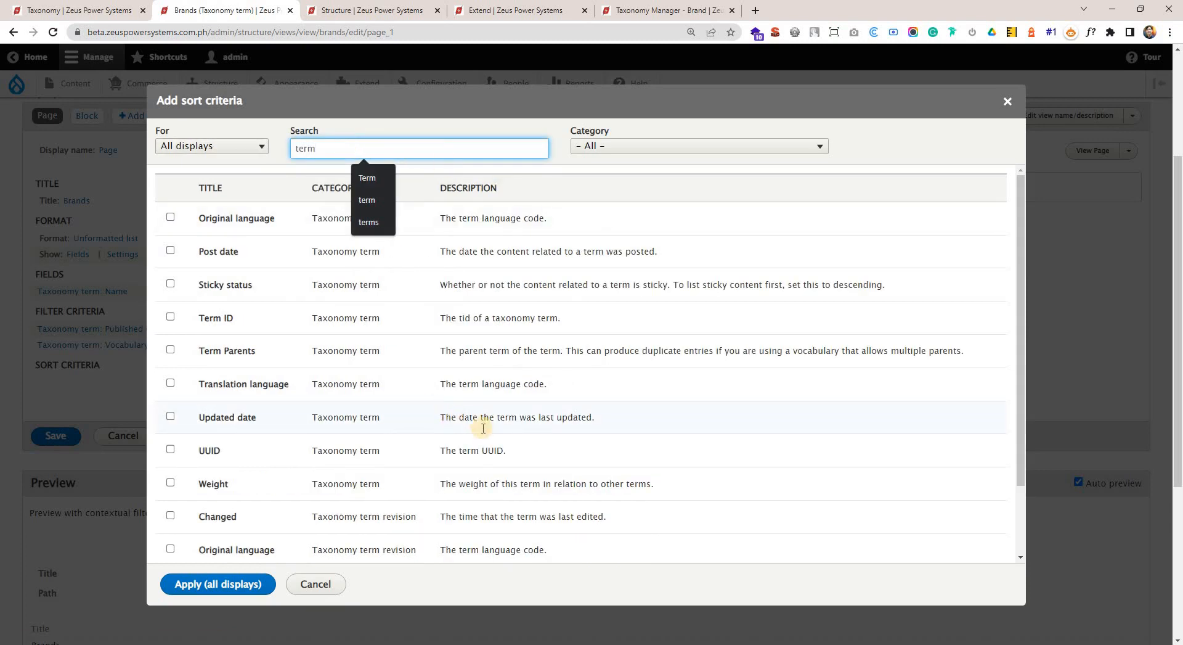
scroll(568, 402, "down", 1)
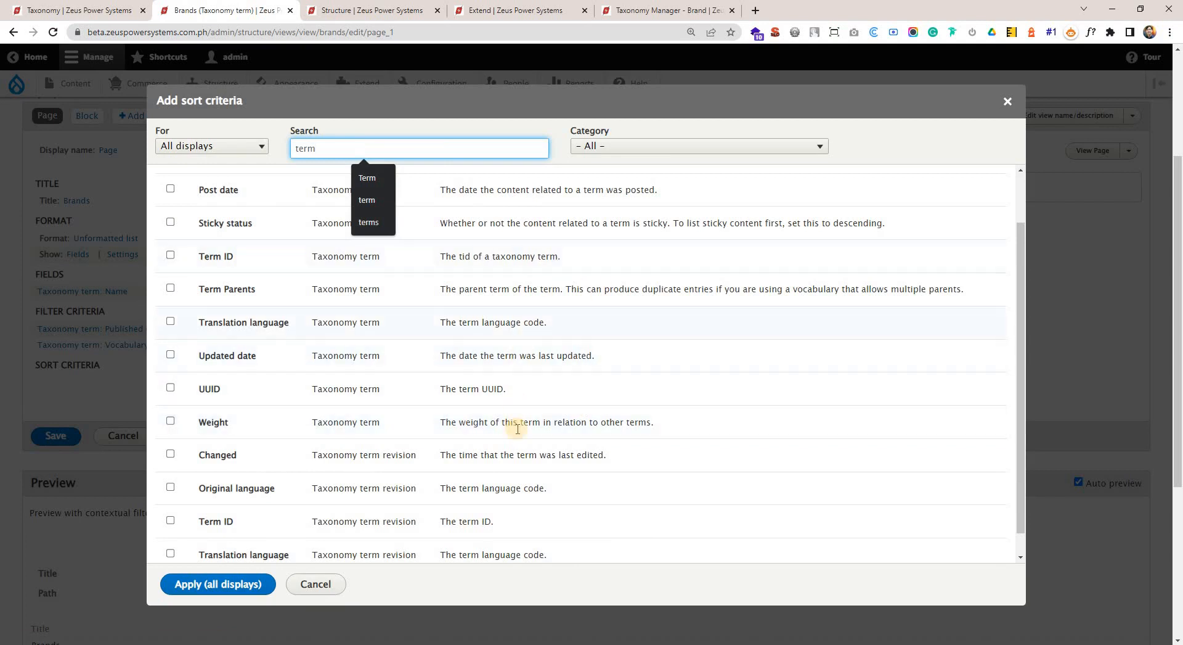
scroll(517, 490, "down", 1)
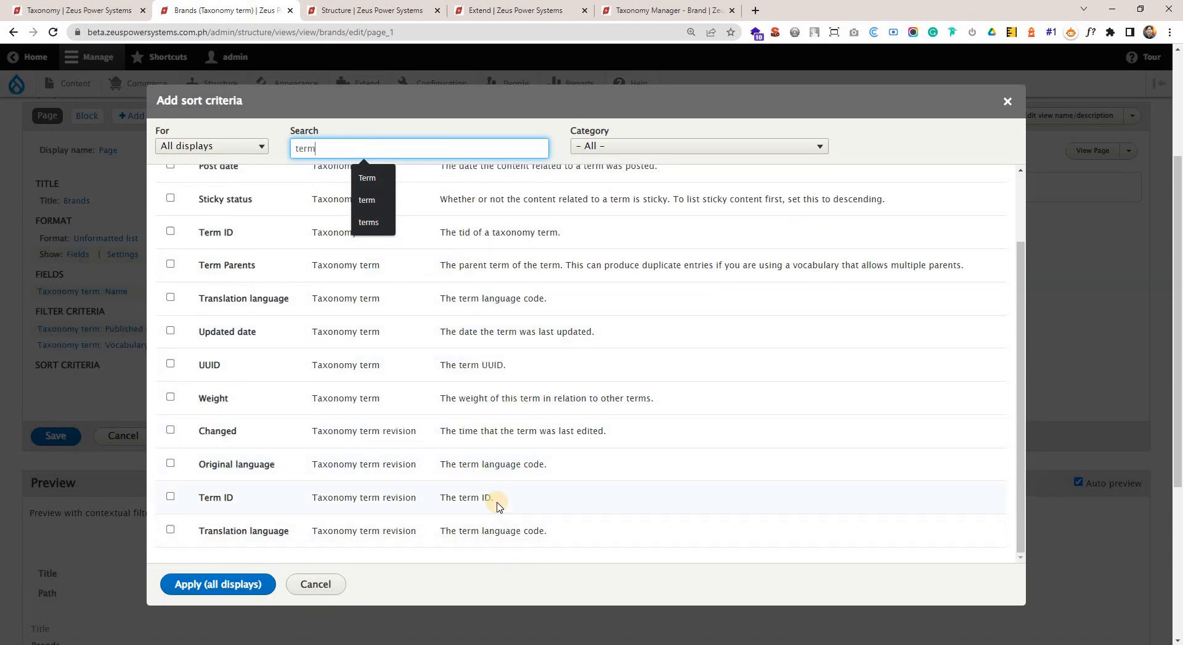
Search the sort criteria for "name" and select the Name criterion in the Taxonomy term category.
left_click_drag(356, 148, 139, 166)
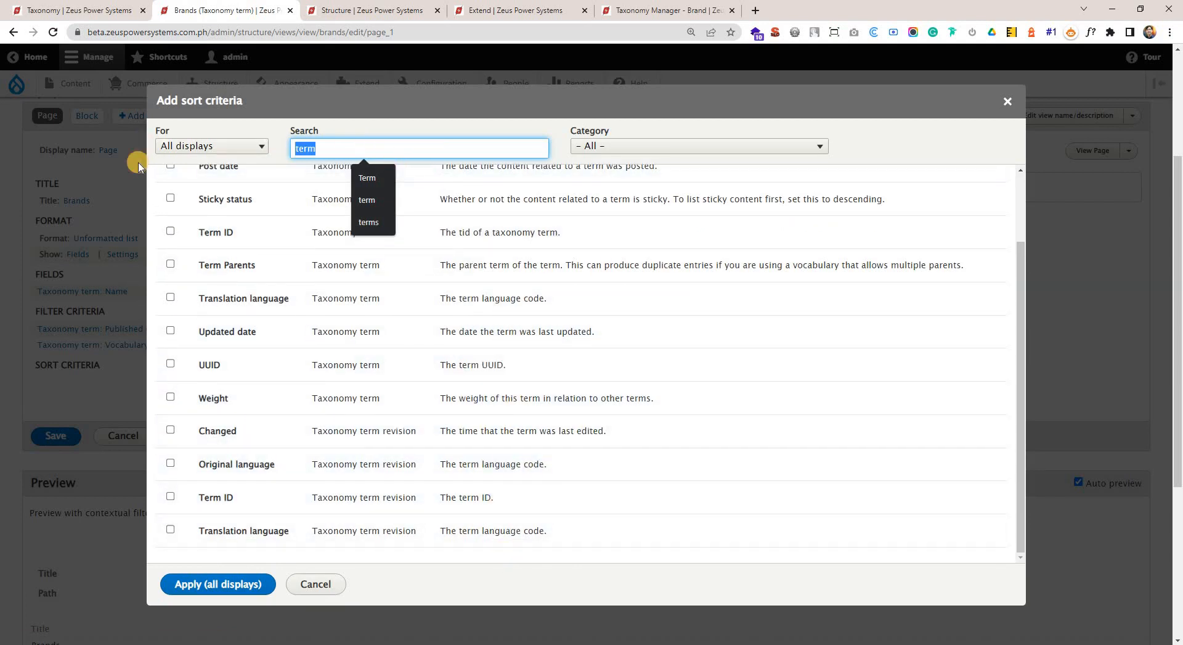
type("name")
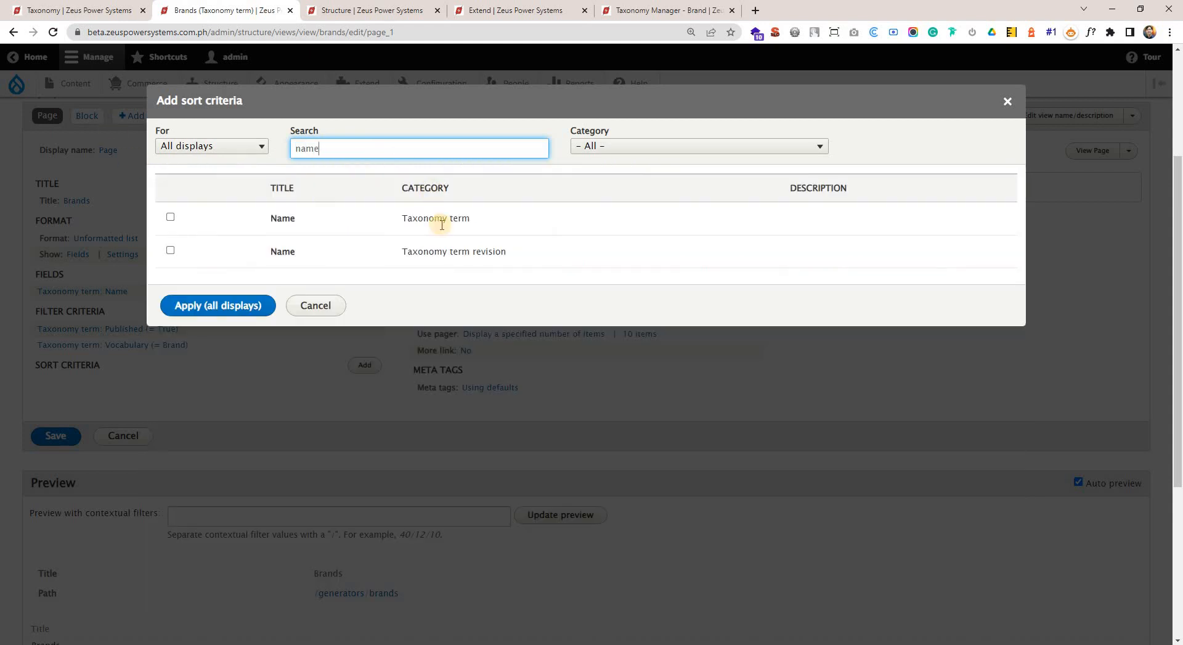
double_click(308, 149)
left_click(326, 151)
left_click(171, 217)
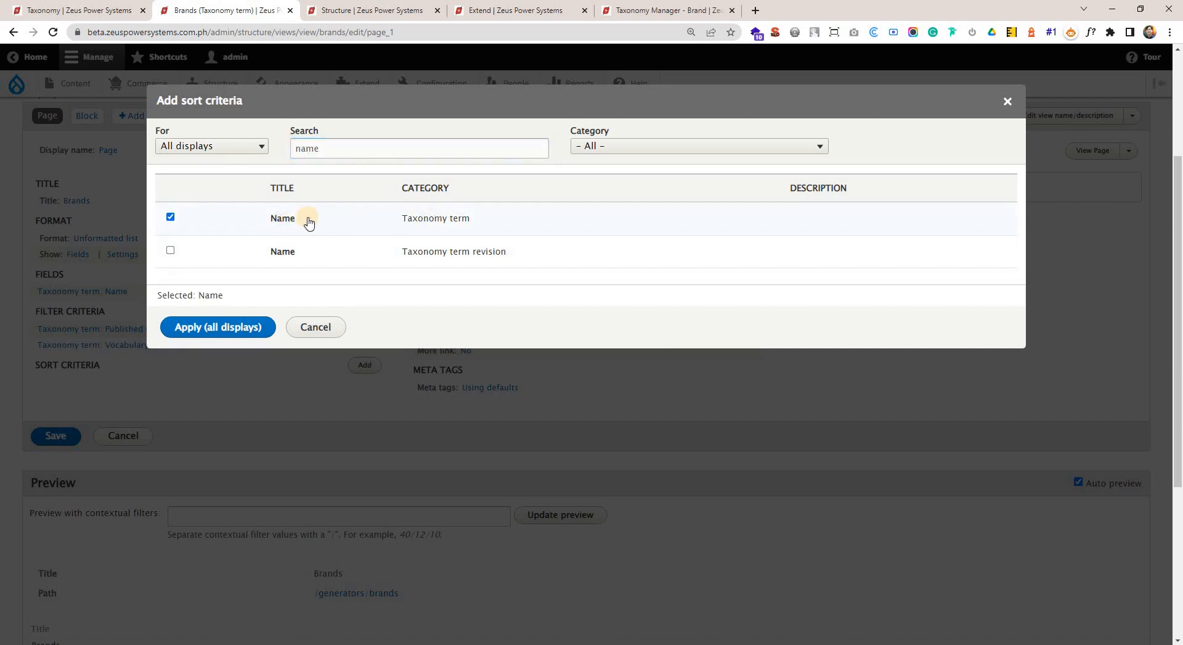
double_click(281, 219)
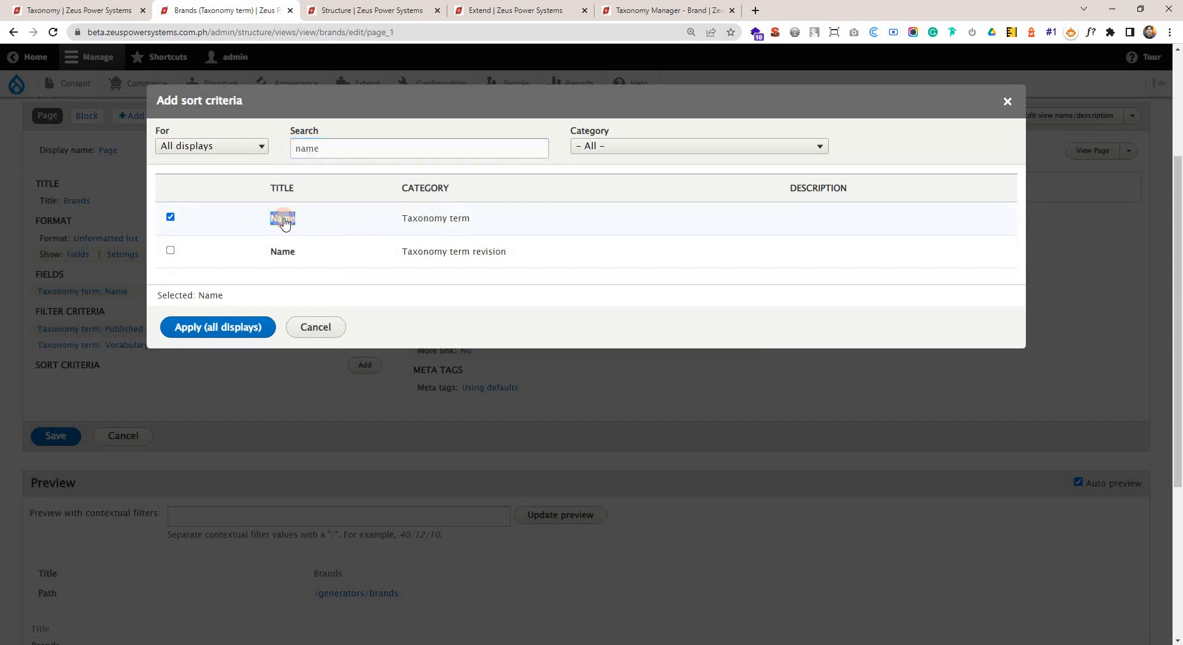
left_click(265, 219)
left_click(170, 218)
left_click_drag(402, 218, 467, 219)
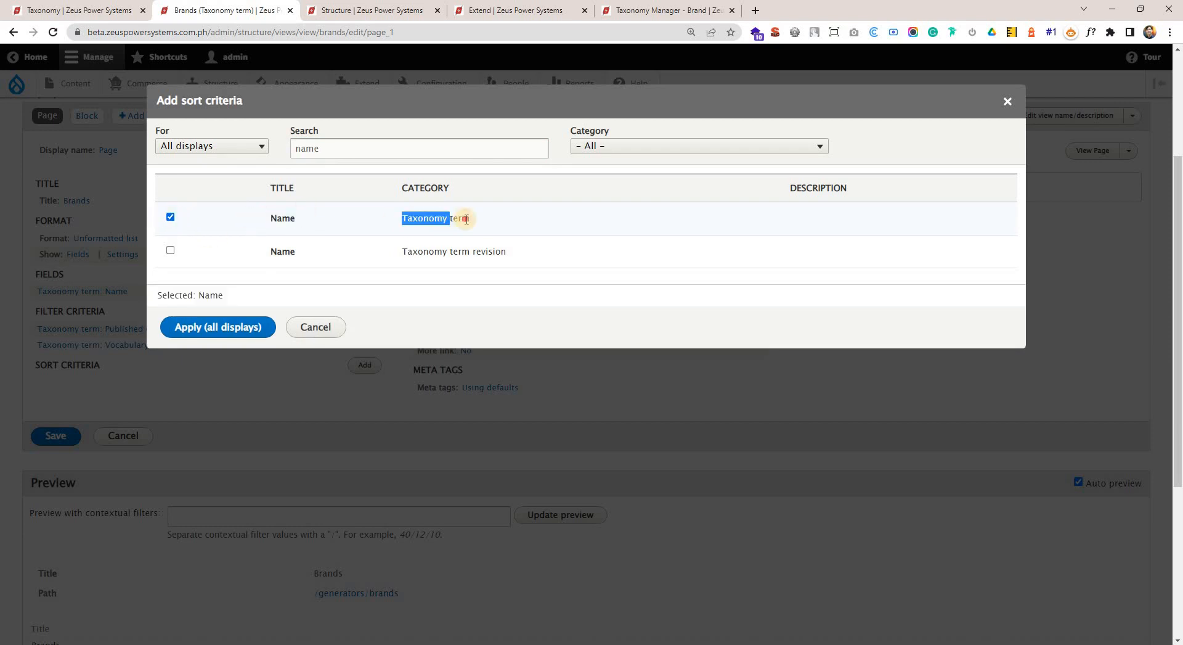
Search the sort criteria for "term" again and look through the listed alternatives to Name.
double_click(351, 150)
type("ter,")
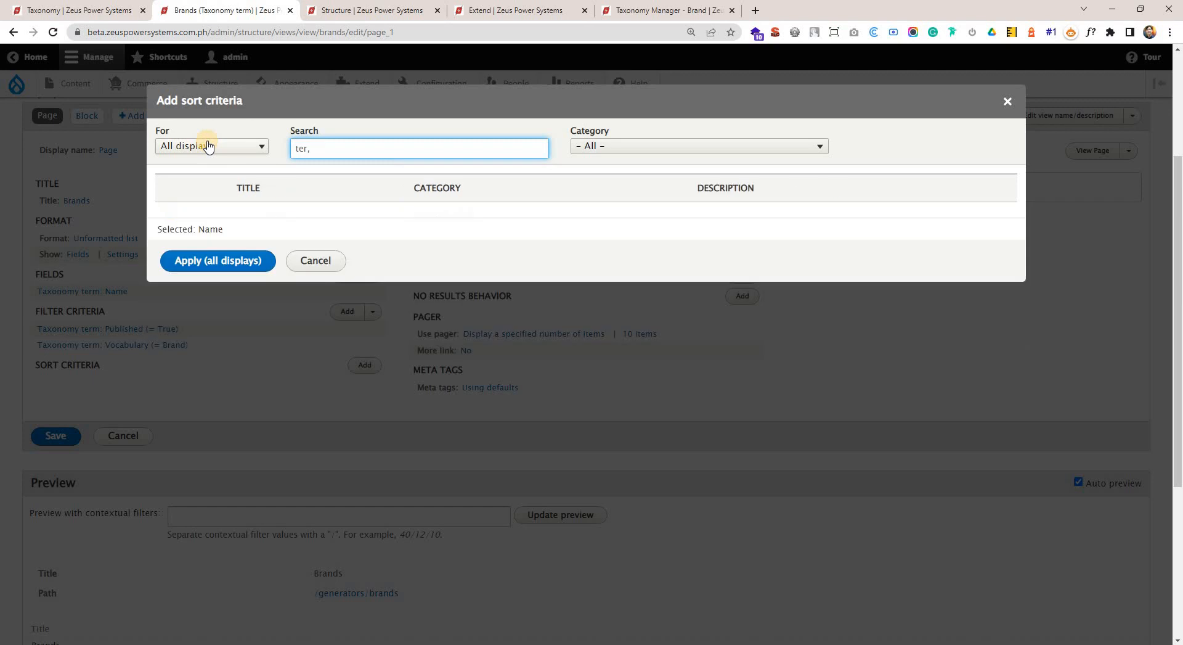
key("BackSpace")
type("m")
scroll(247, 321, "down", 2)
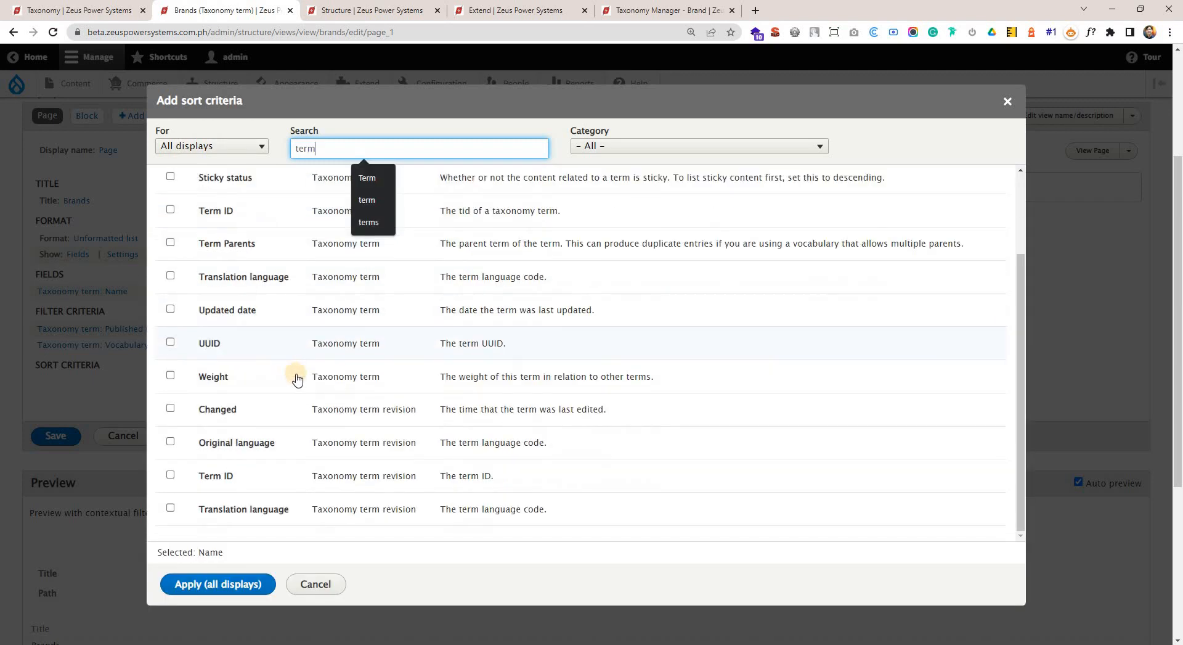
scroll(206, 475, "up", 2)
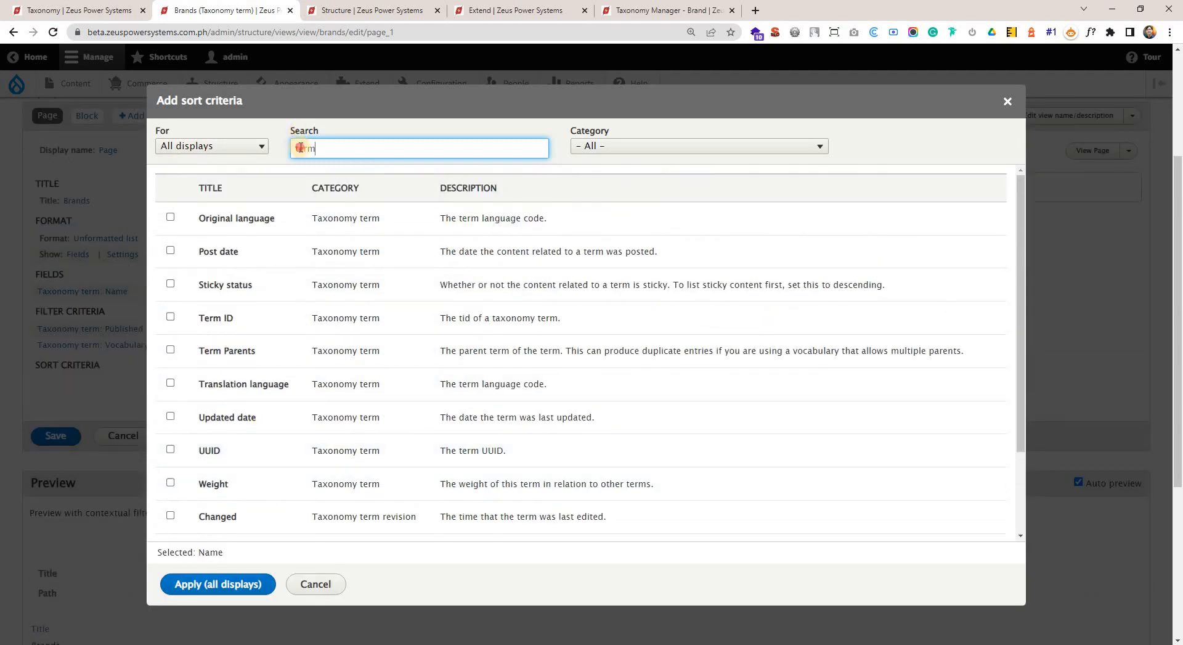
Return the criteria search to "name" and add the selected Taxonomy term Name sort criterion to all displays.
left_click(300, 148)
type("name")
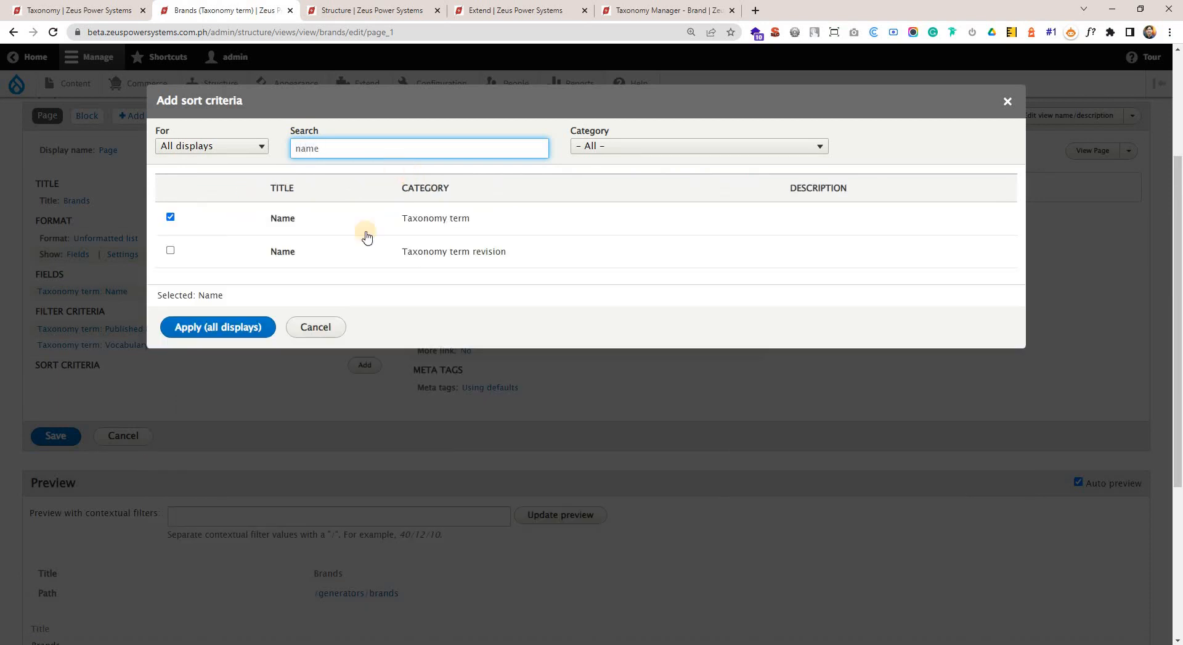
left_click_drag(401, 220, 475, 221)
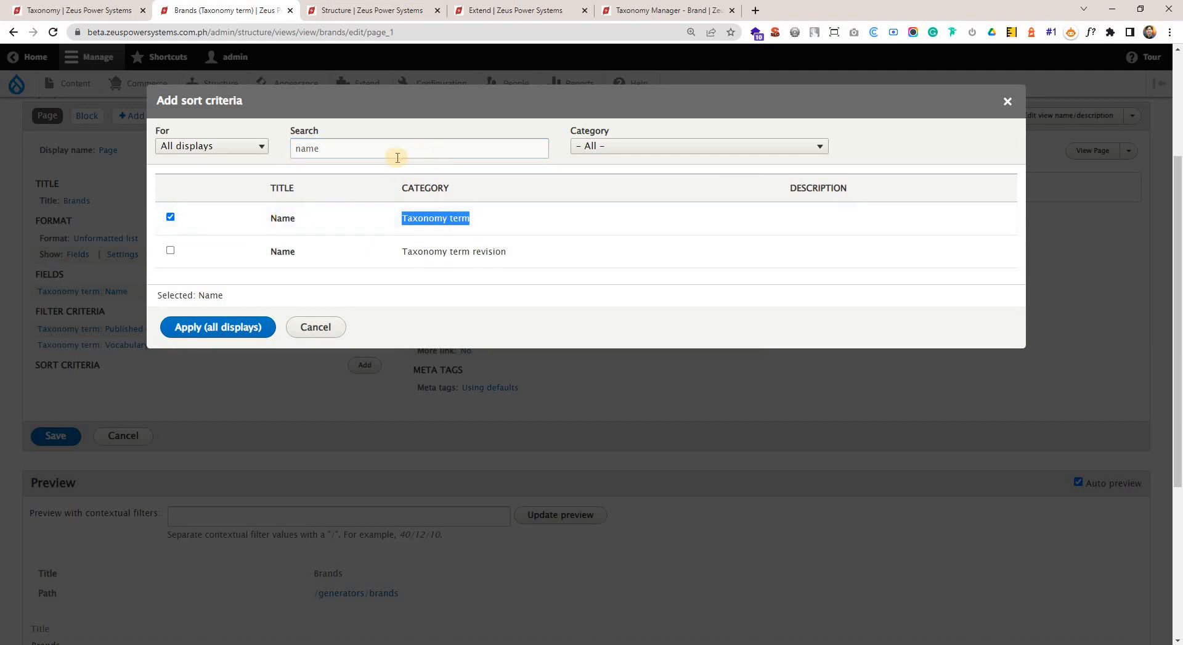
left_click(515, 150)
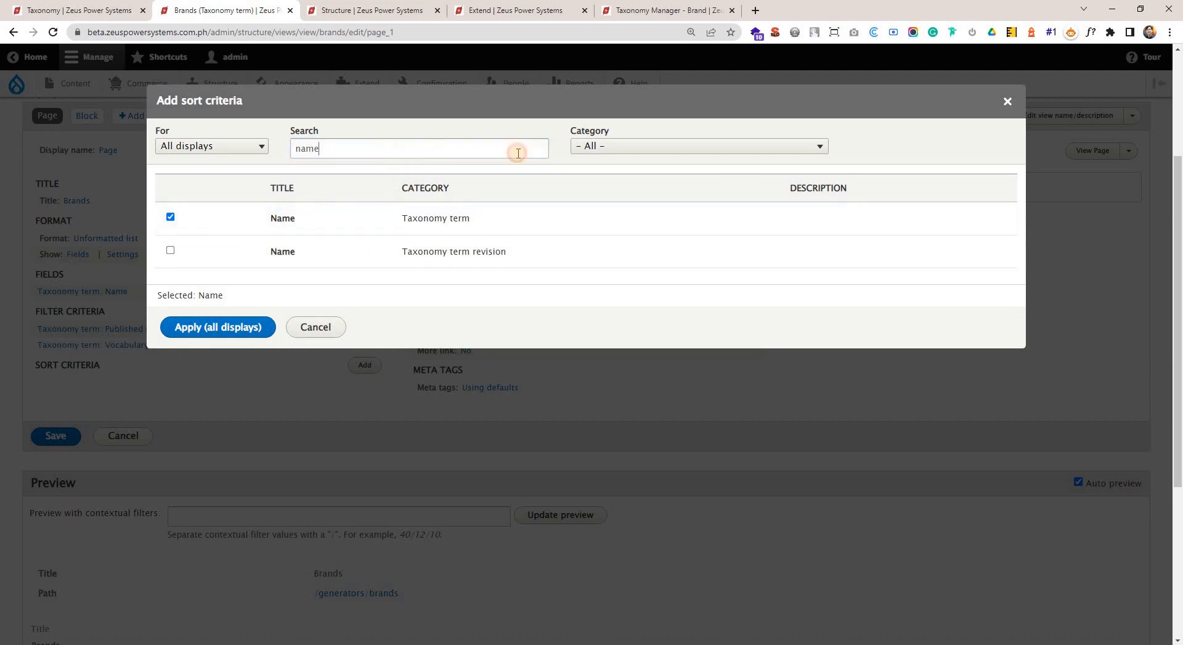
left_click(238, 328)
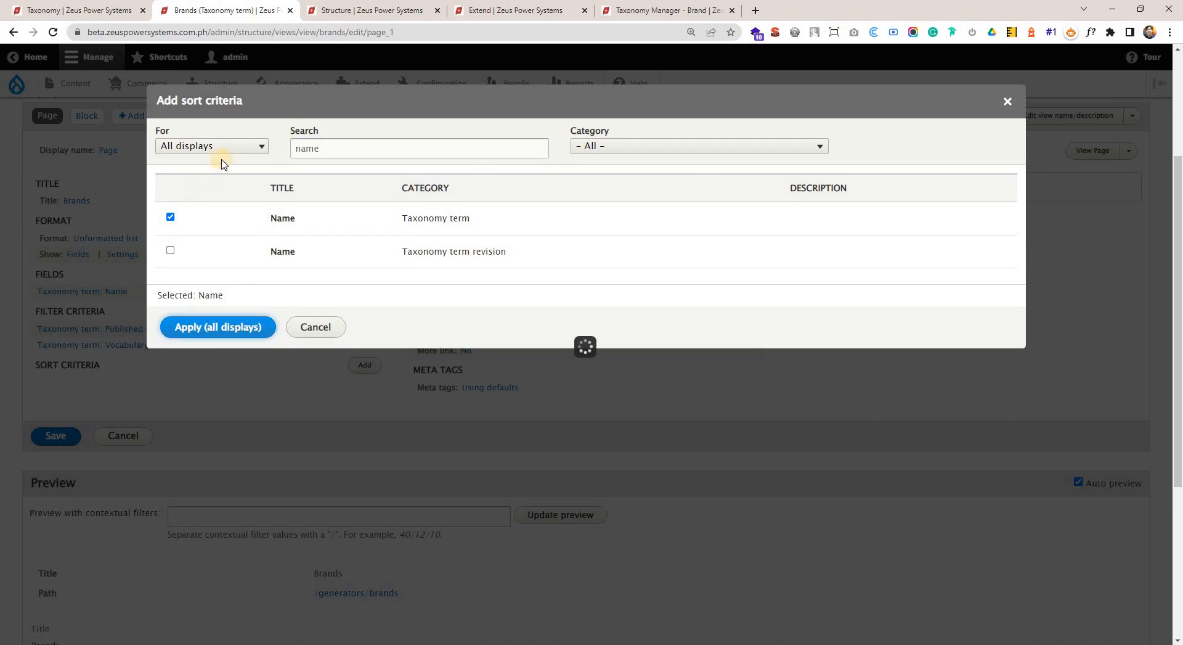
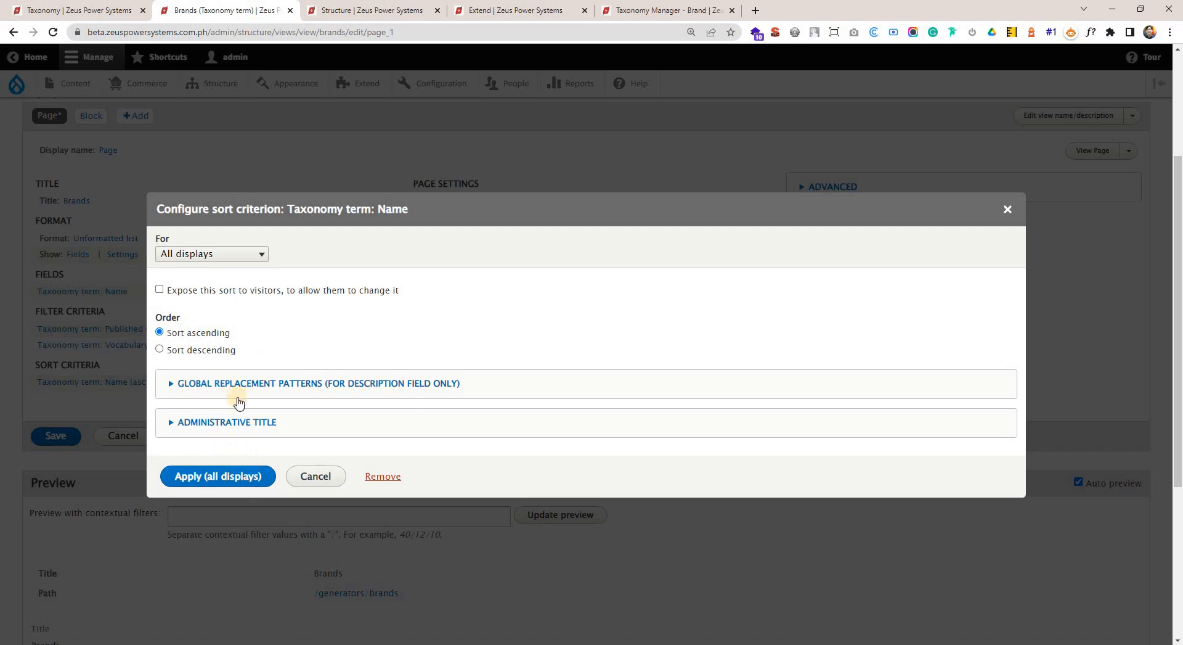
Apply the ascending Taxonomy term Name sort to all displays and check the order of the brands in the preview.
left_click(241, 475)
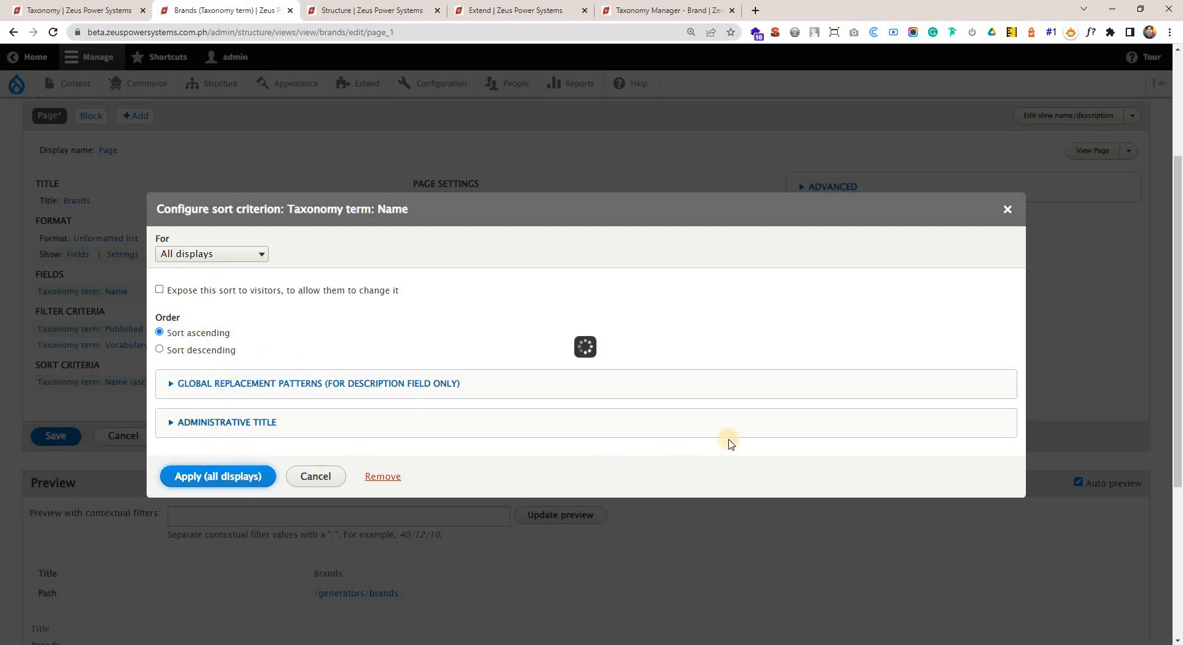
scroll(323, 427, "down", 4)
left_click_drag(26, 425, 70, 434)
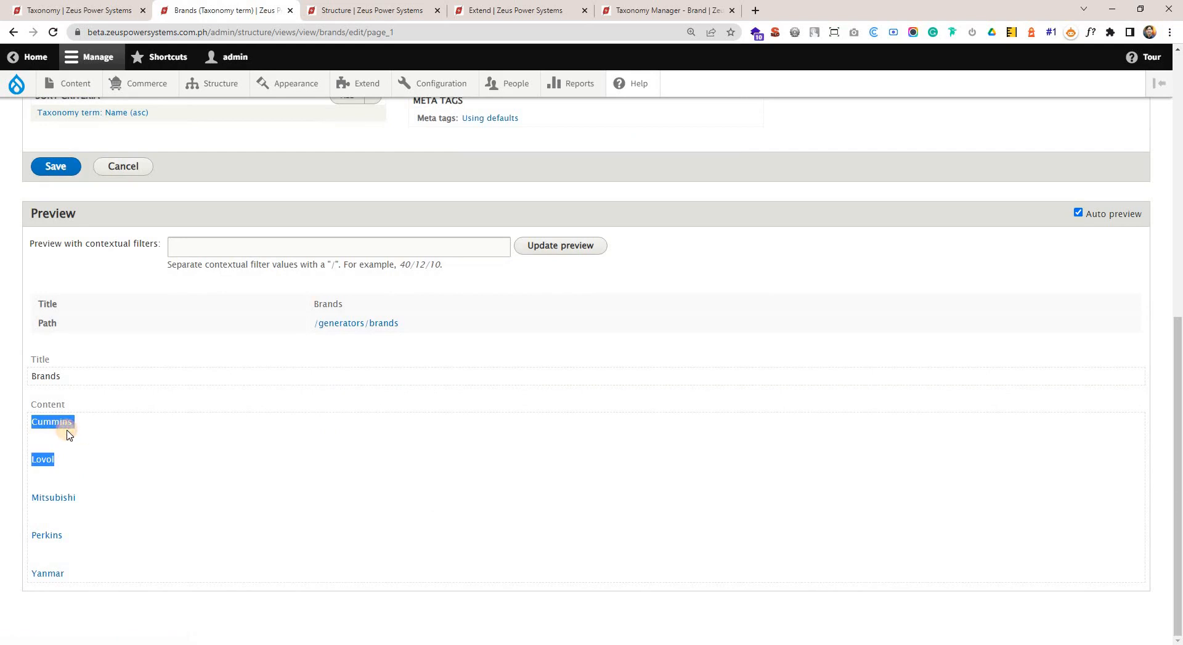
left_click_drag(73, 573, 31, 575)
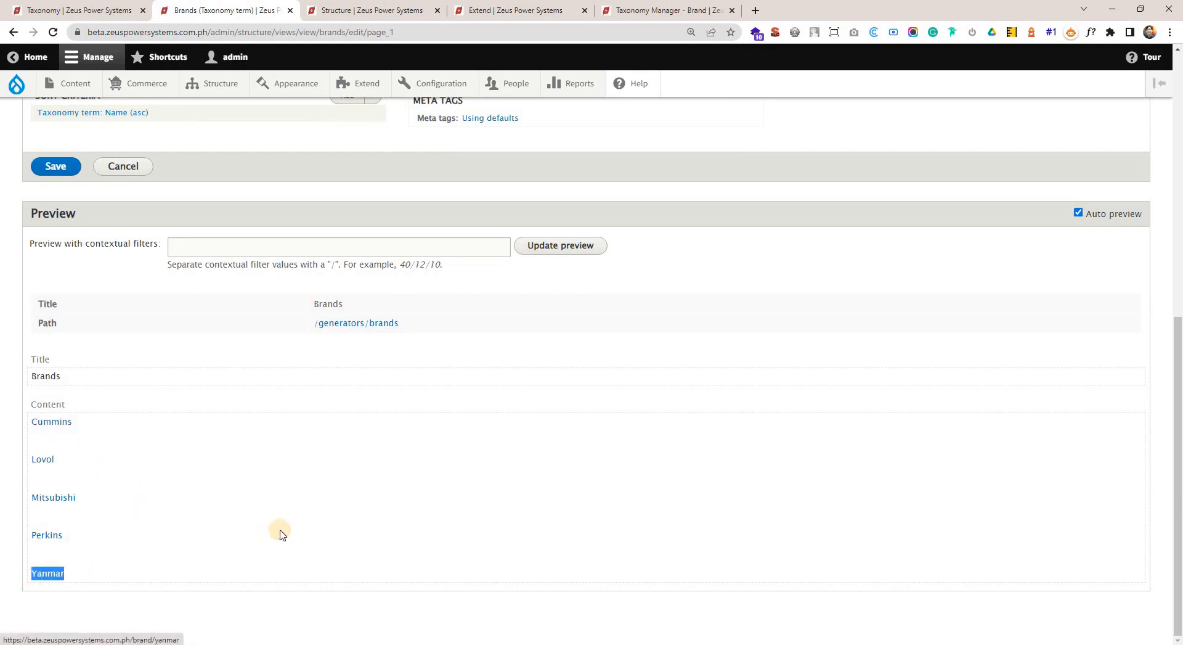
scroll(281, 533, "up", 6)
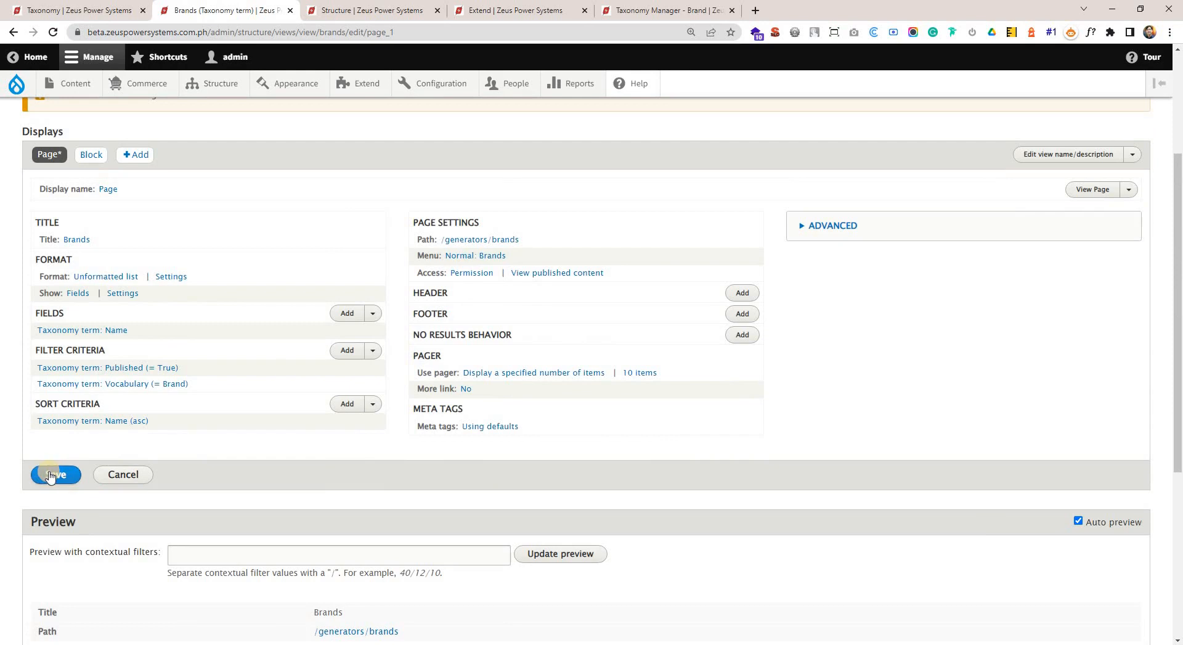
scroll(293, 431, "down", 5)
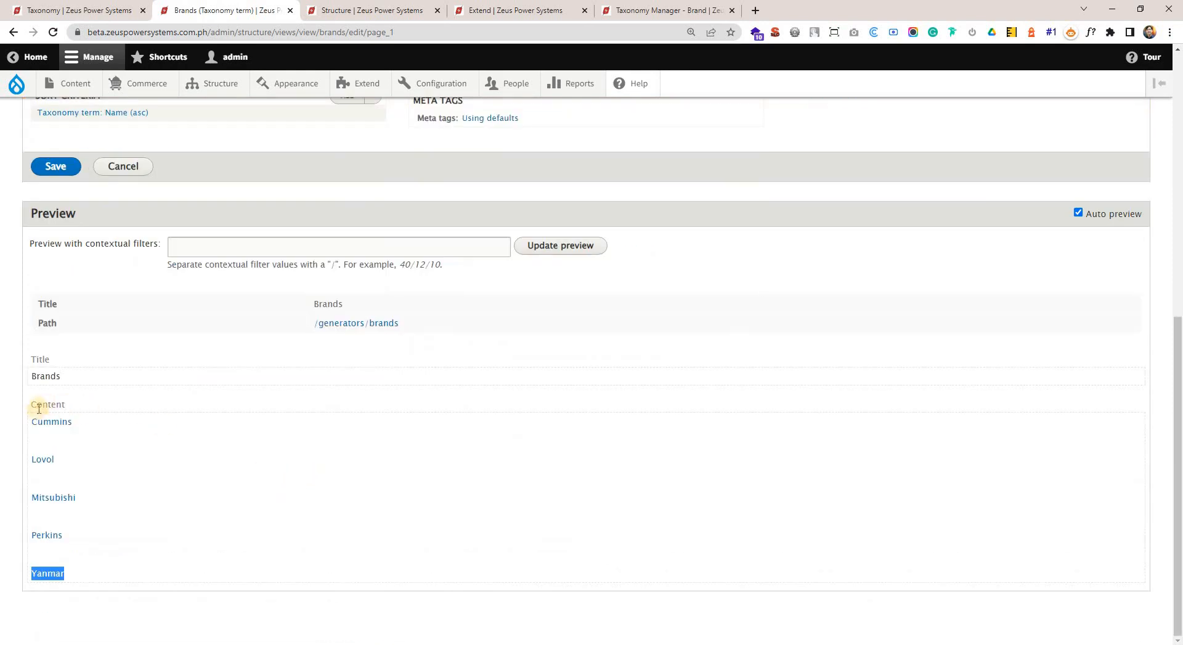
left_click_drag(32, 424, 96, 573)
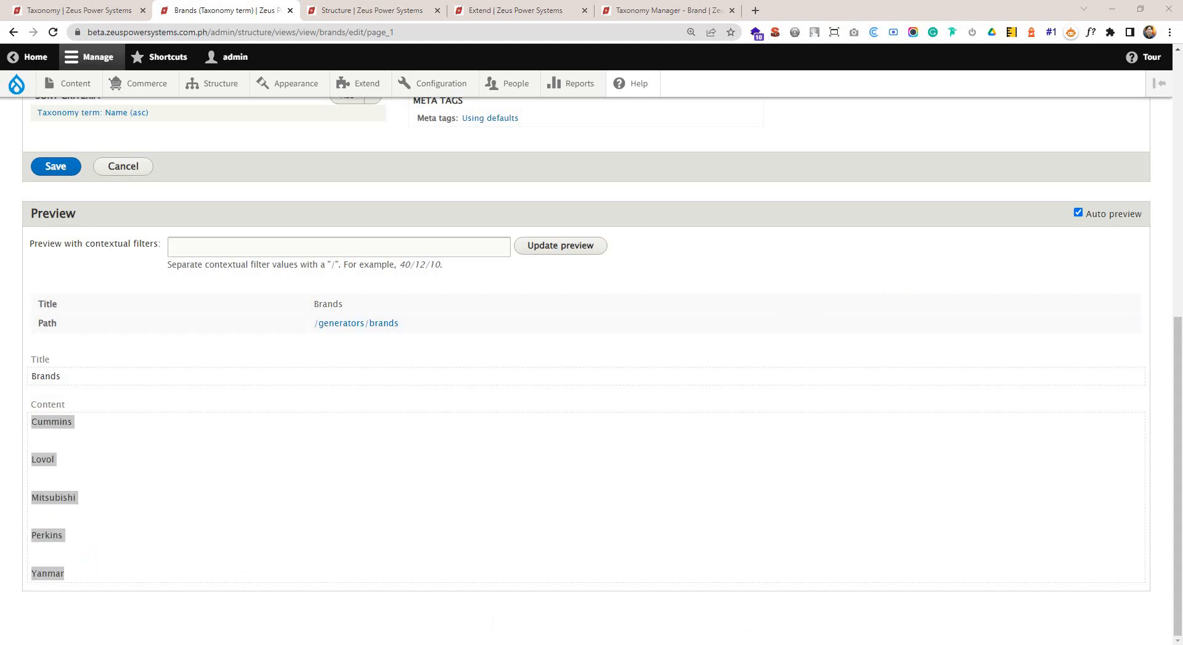
Switch to Sublime Text and review the Image, Description and Link items listed under Cummins in NOTES.txt.
left_click_drag(952, 28, 779, 58)
scroll(846, 299, "down", 2)
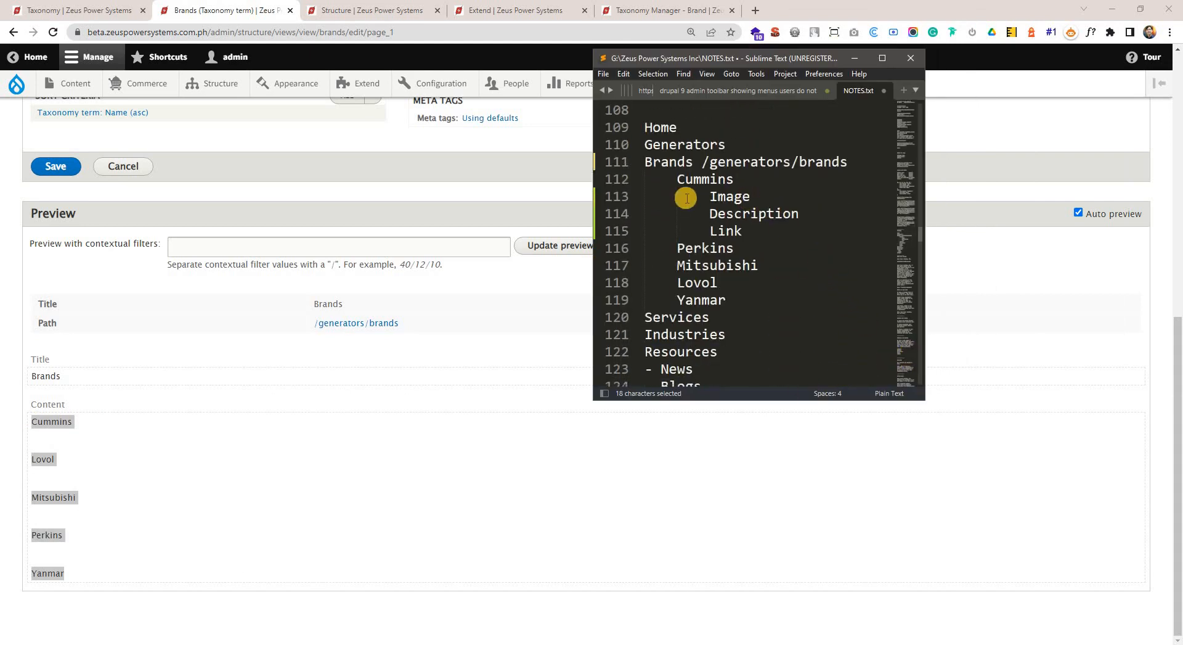
double_click(720, 198)
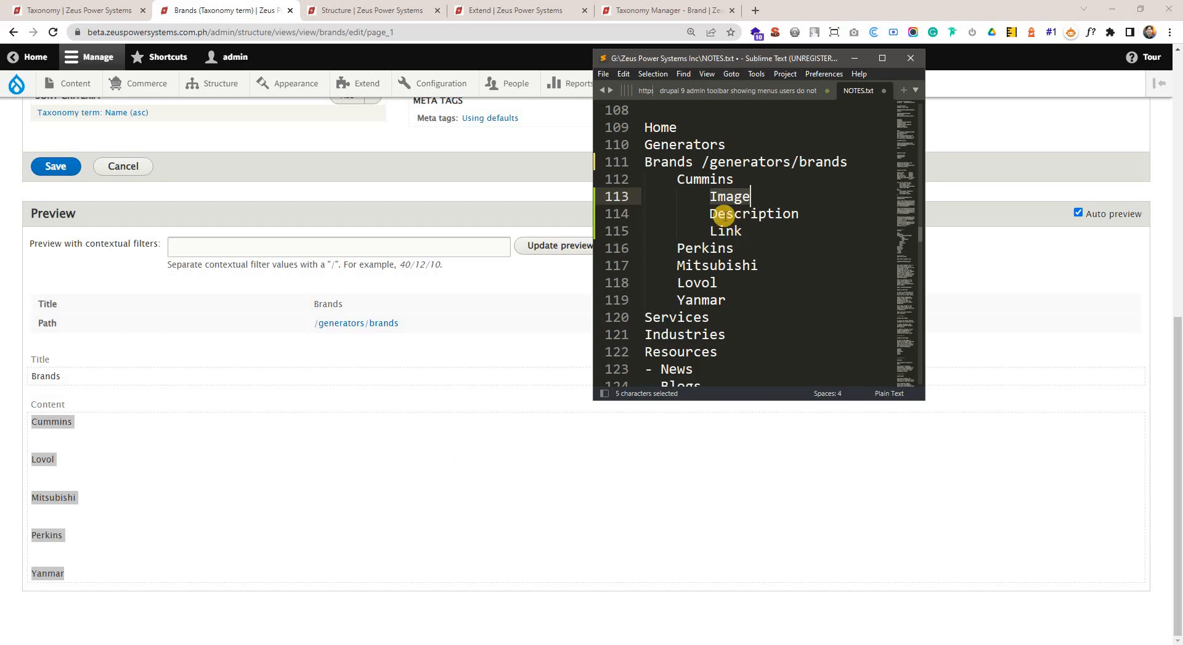
double_click(718, 214)
double_click(722, 232)
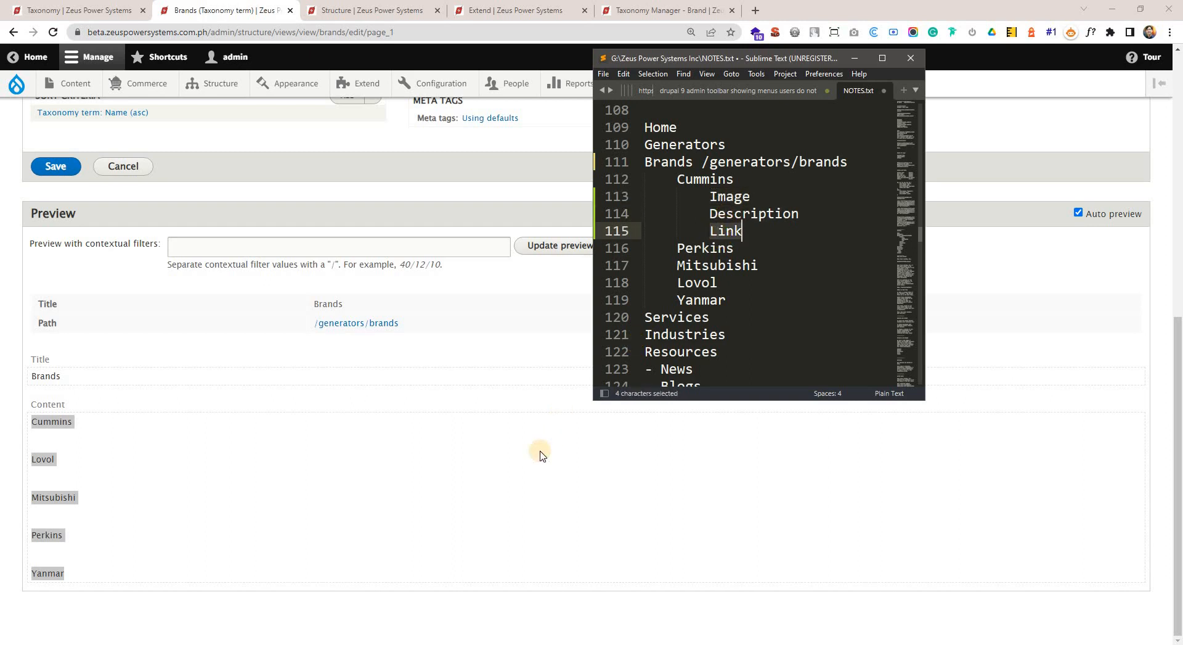
Return to the Brands view in the browser and compare the previewed brand entries with the fields configured for the page.
left_click(468, 429)
left_click_drag(87, 423, 35, 422)
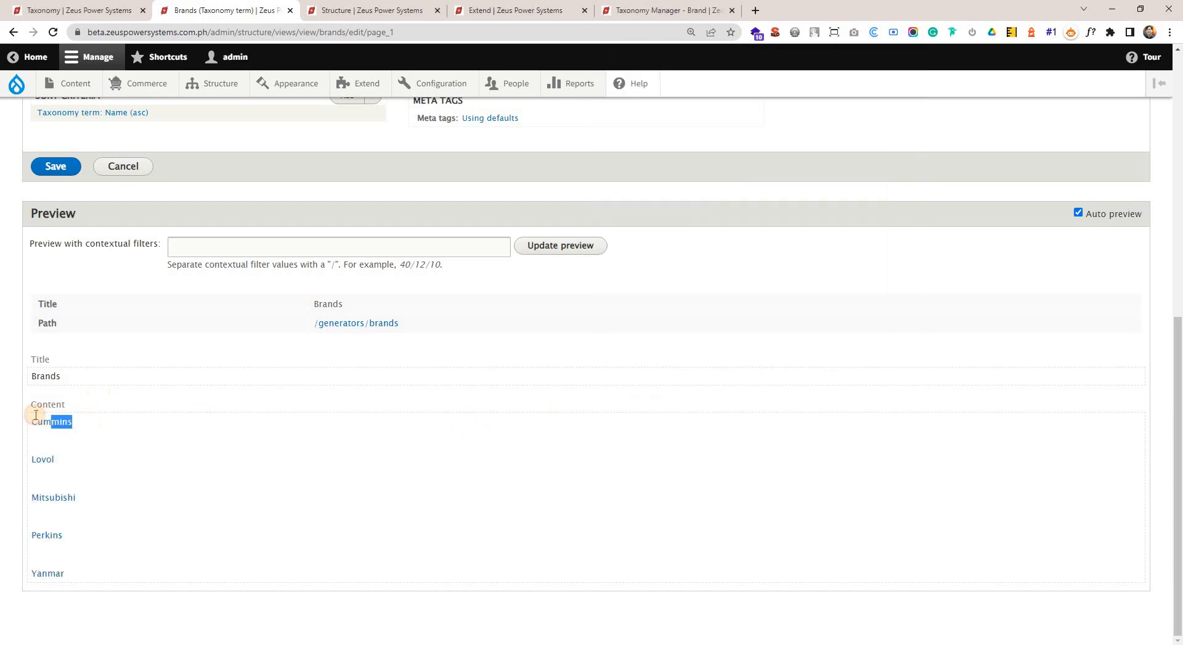
left_click_drag(60, 461, 36, 461)
left_click(87, 500)
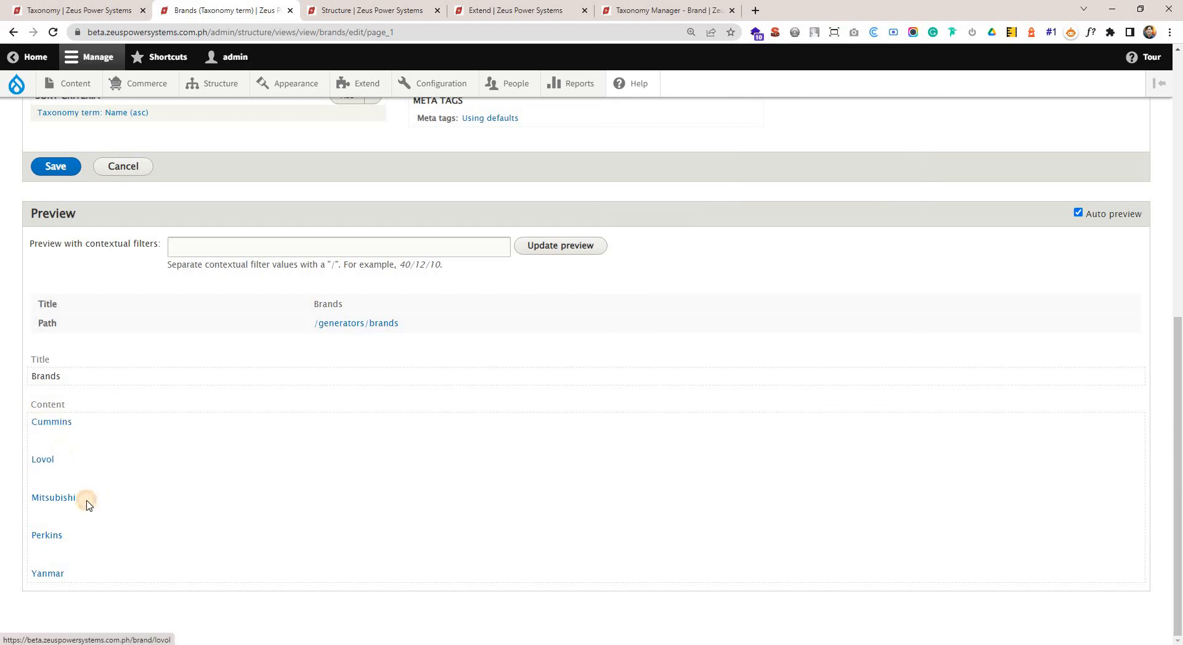
scroll(206, 389, "up", 7)
scroll(97, 370, "down", 1)
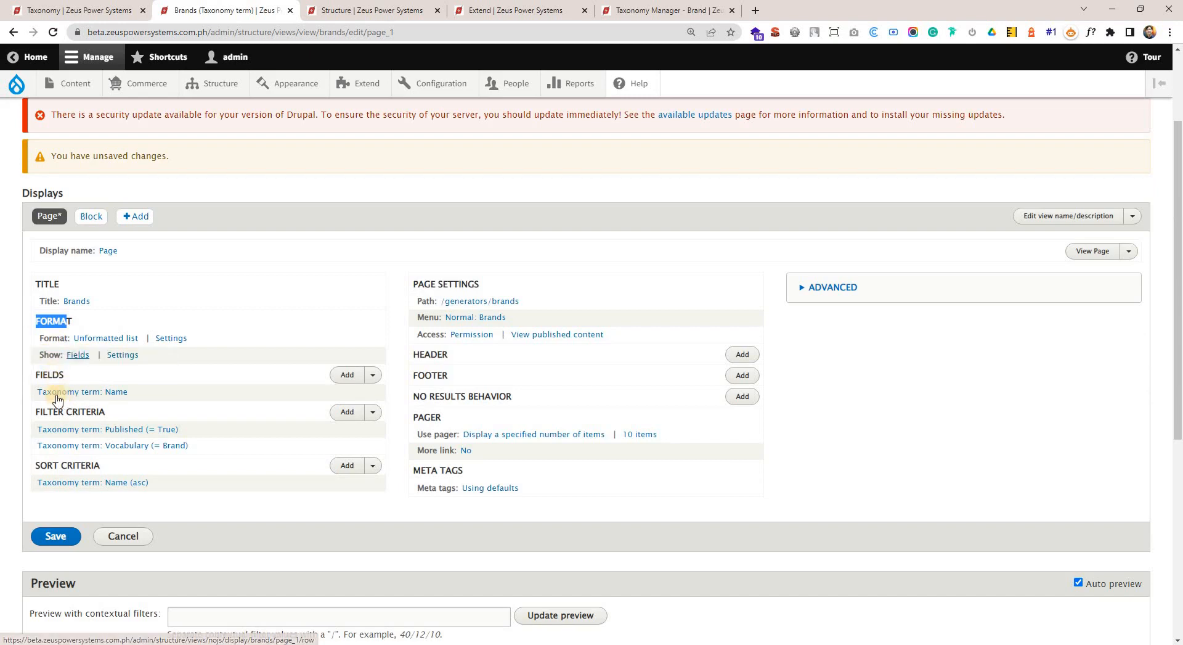
left_click_drag(34, 394, 141, 399)
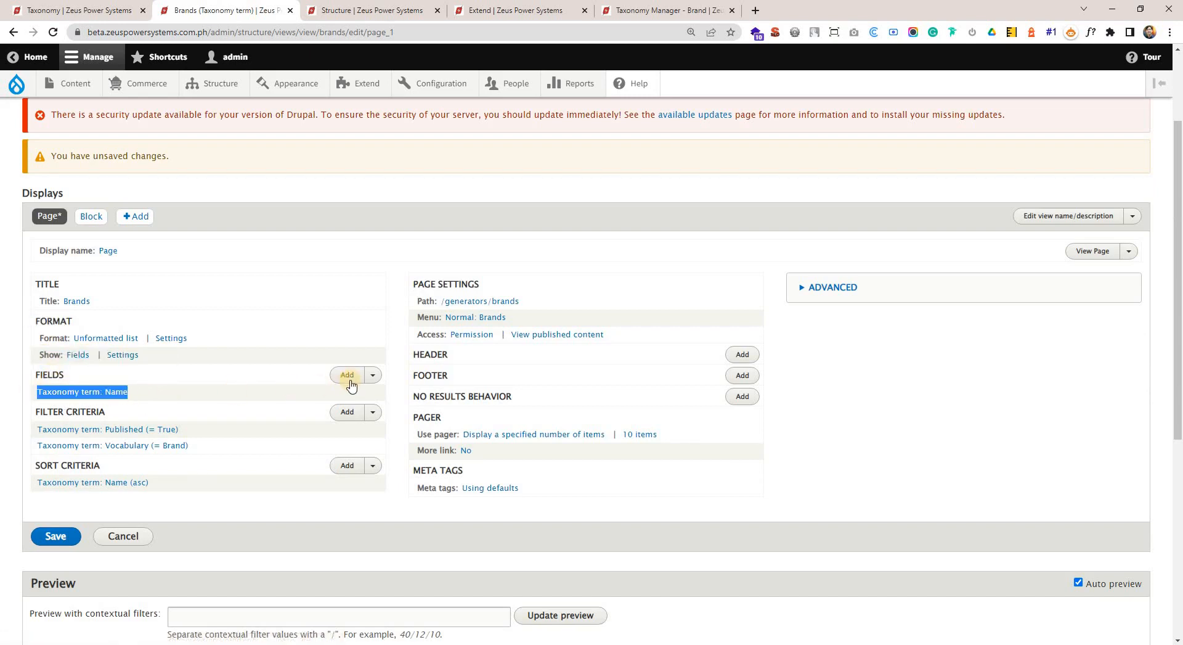
scroll(319, 346, "down", 4)
scroll(361, 188, "up", 3, "ctrl")
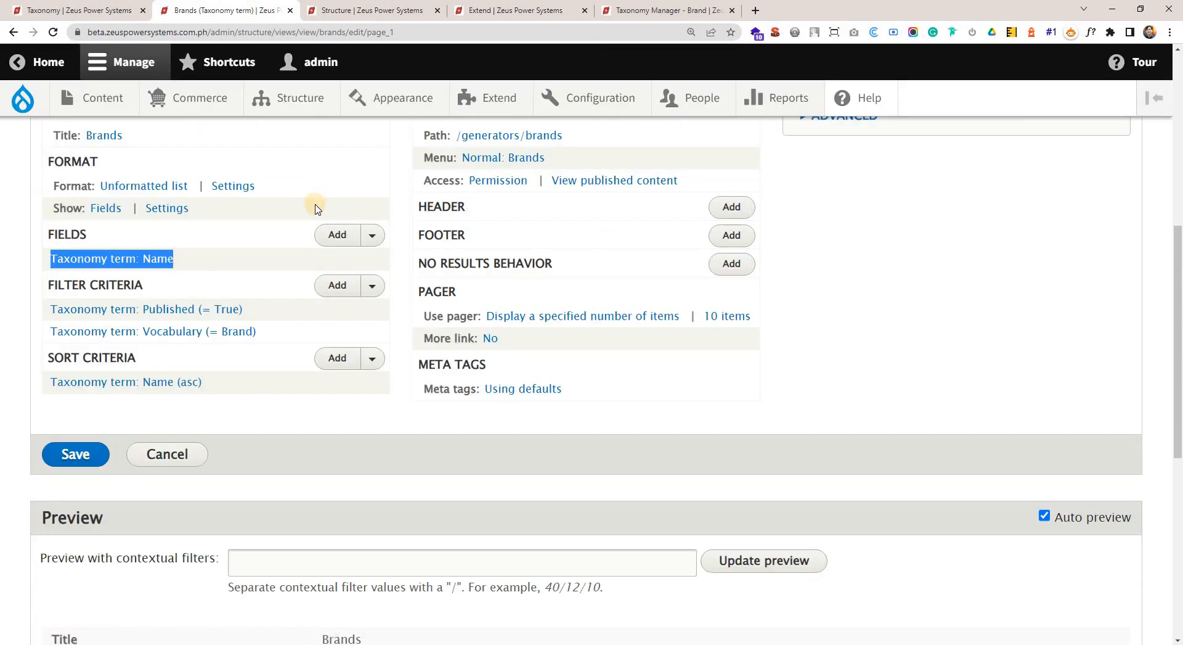
scroll(311, 213, "down", 2)
scroll(315, 214, "up", 1)
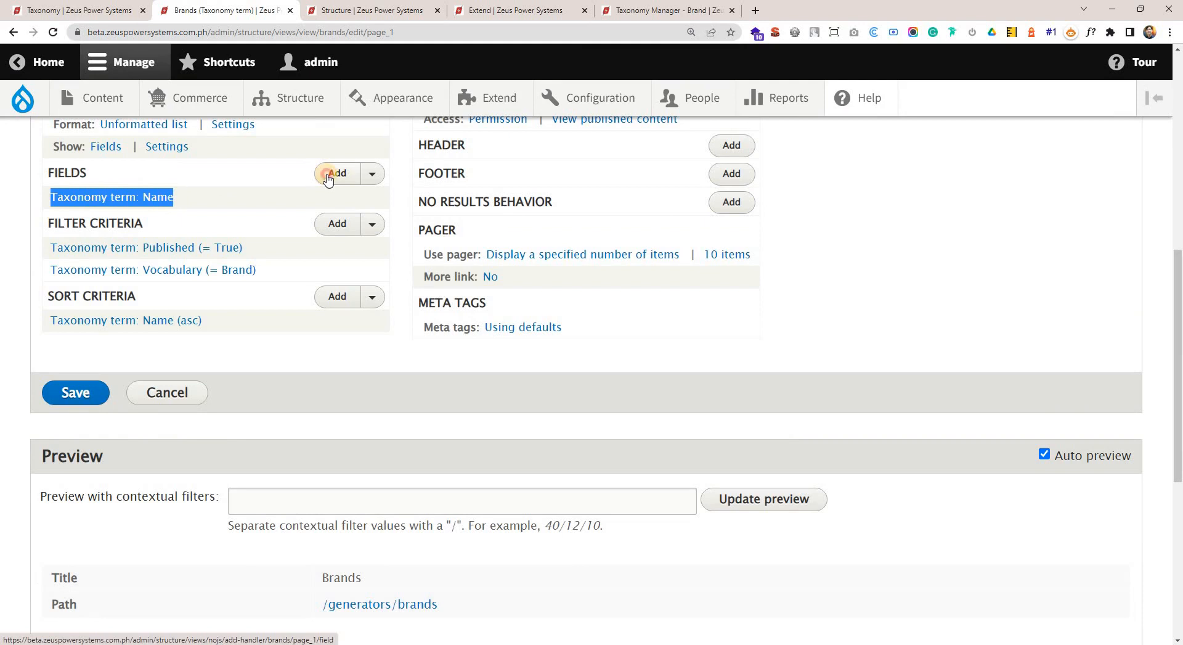
Start adding a field to the Brands view, open the Brand vocabulary's field management and copy the Image field's machine name.
left_click(327, 177)
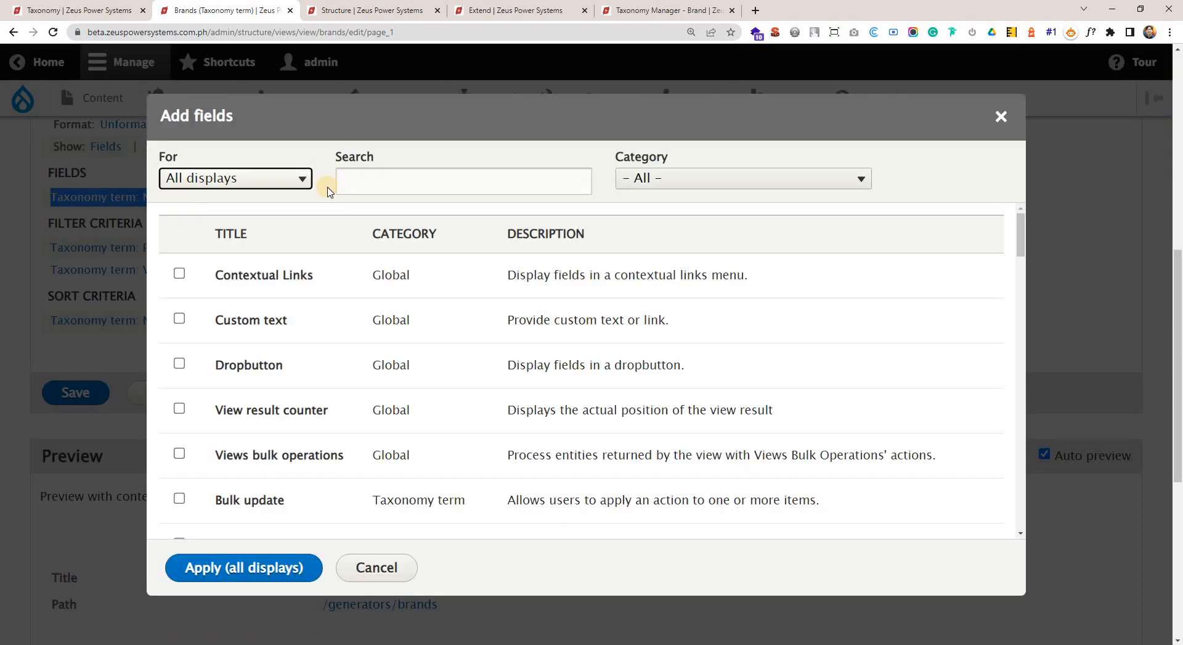
left_click(365, 180)
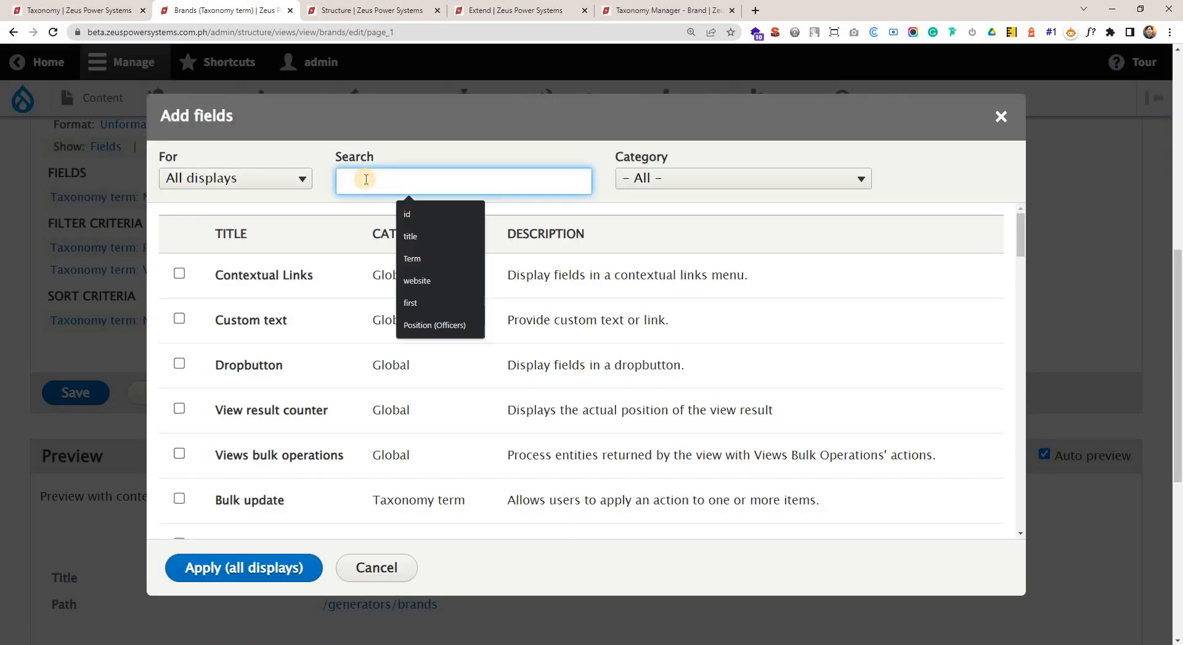
scroll(419, 170, "up", 1)
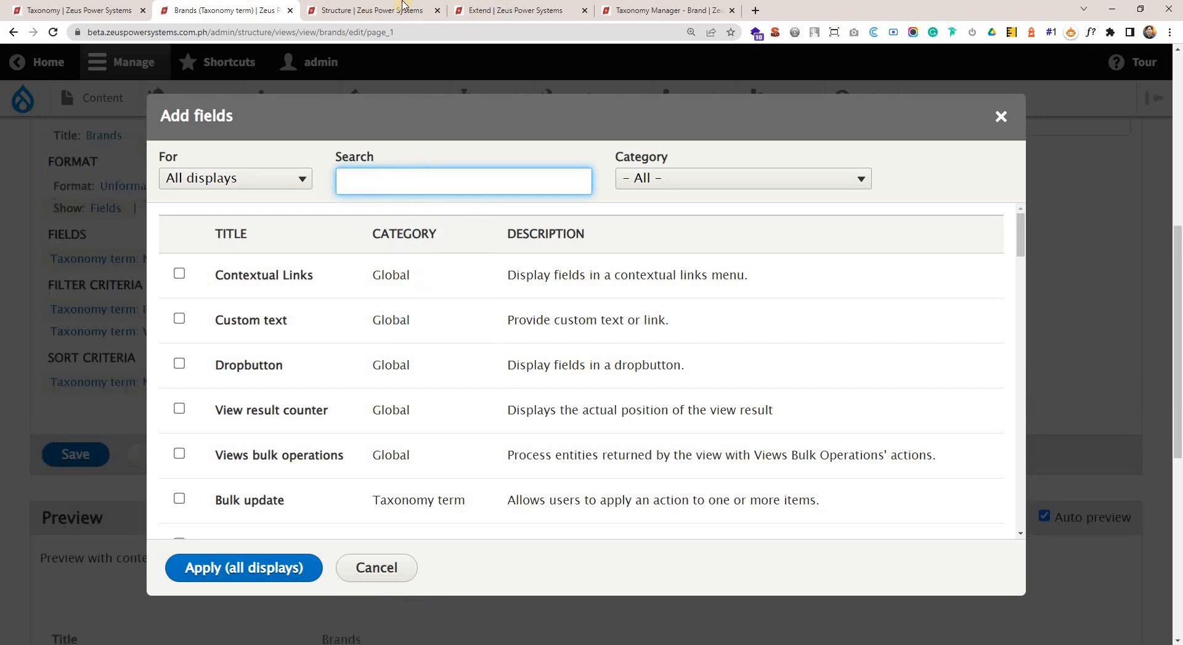
left_click(80, 7)
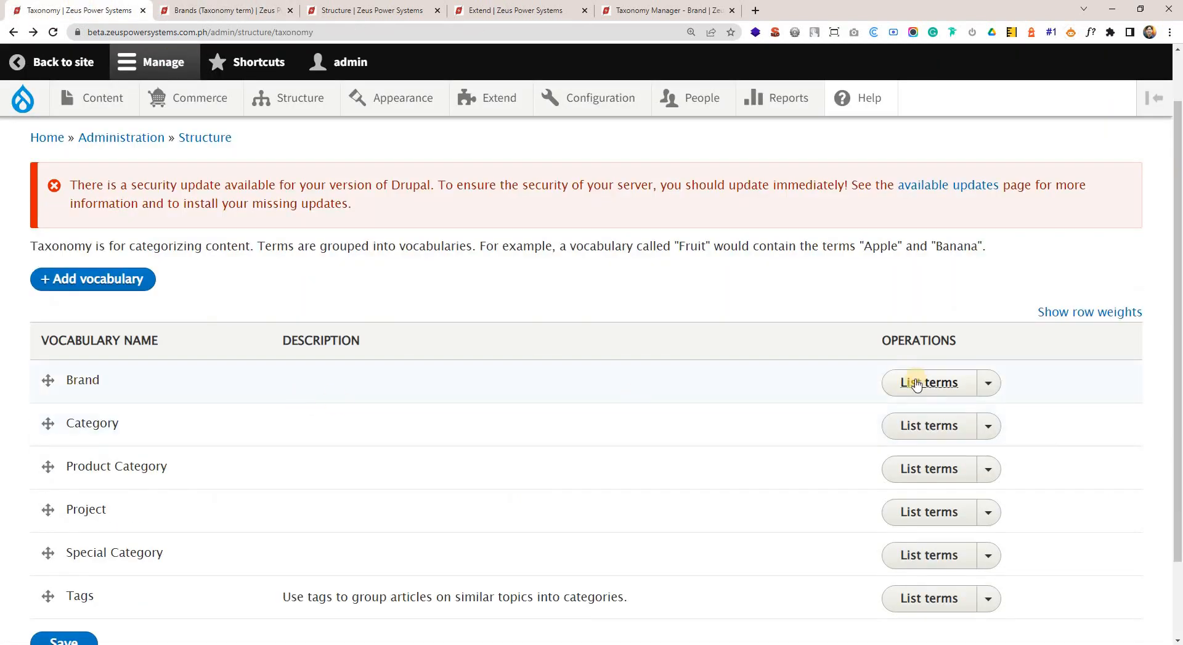
left_click(989, 385)
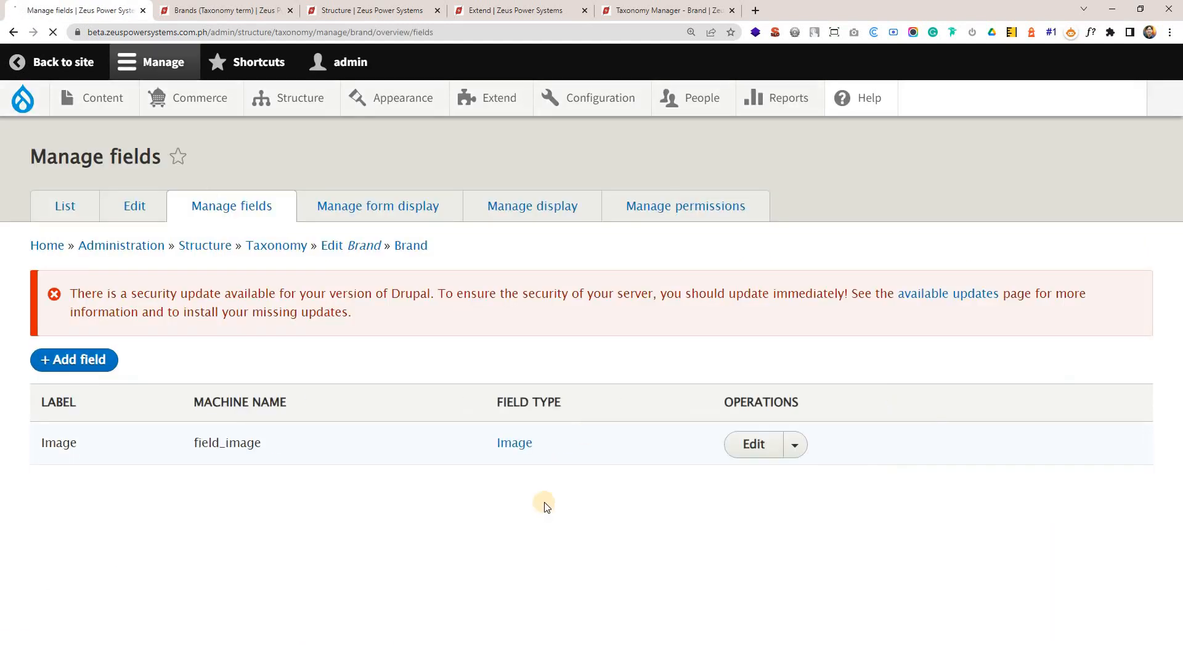
double_click(200, 444)
key("ctrl+c")
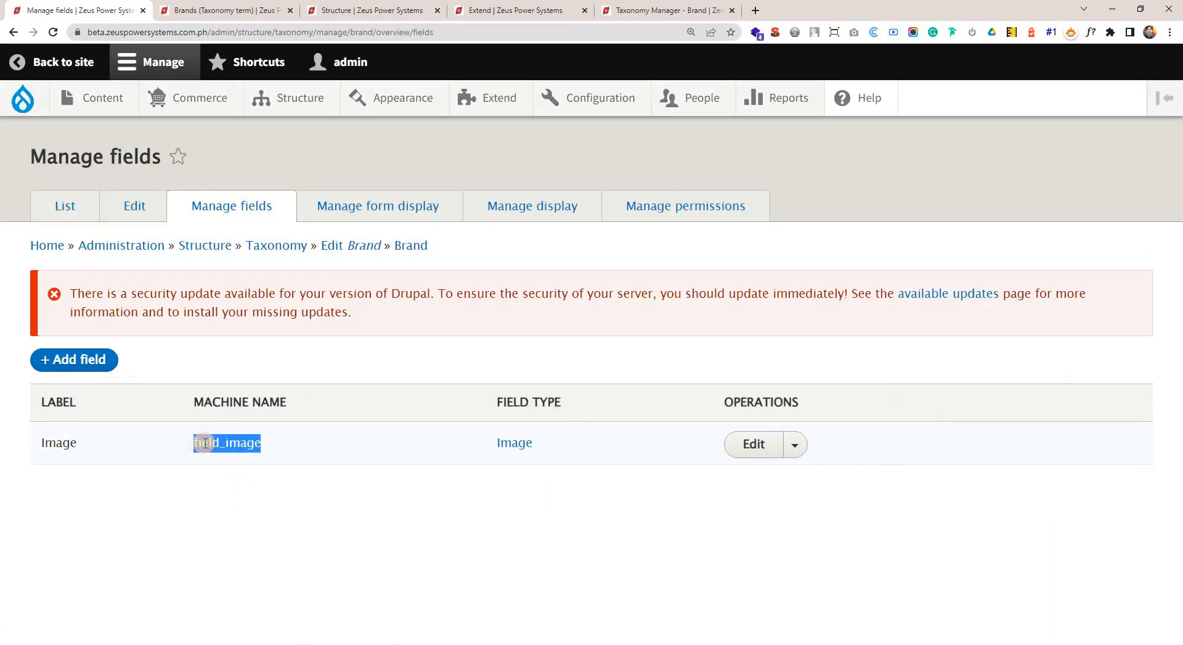
Search the view's available fields for "field_image" and shorten the search to "image".
left_click(255, 4)
left_click(368, 179)
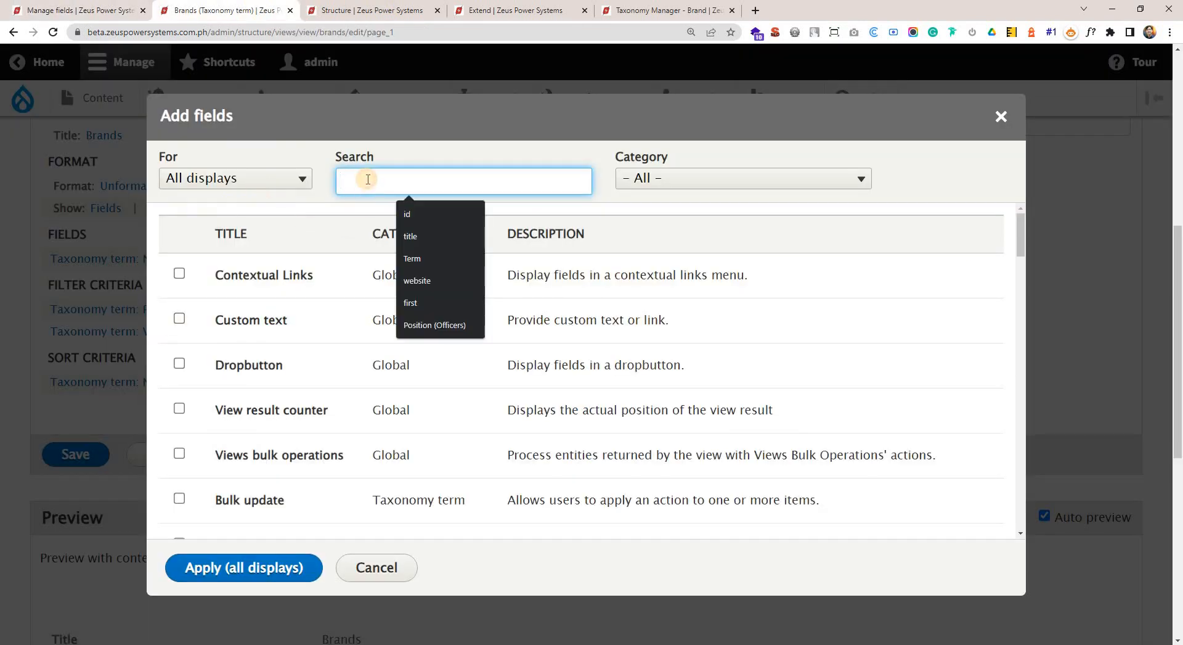
key("ctrl+v")
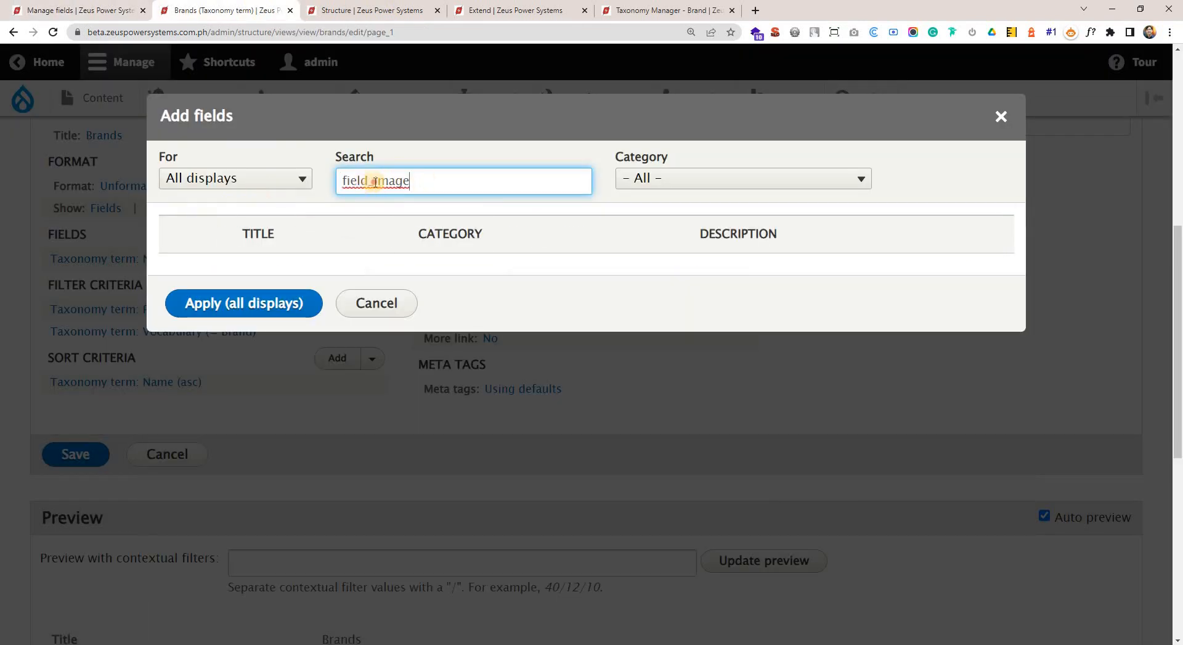
left_click_drag(374, 181, 135, 136)
key("BackSpace")
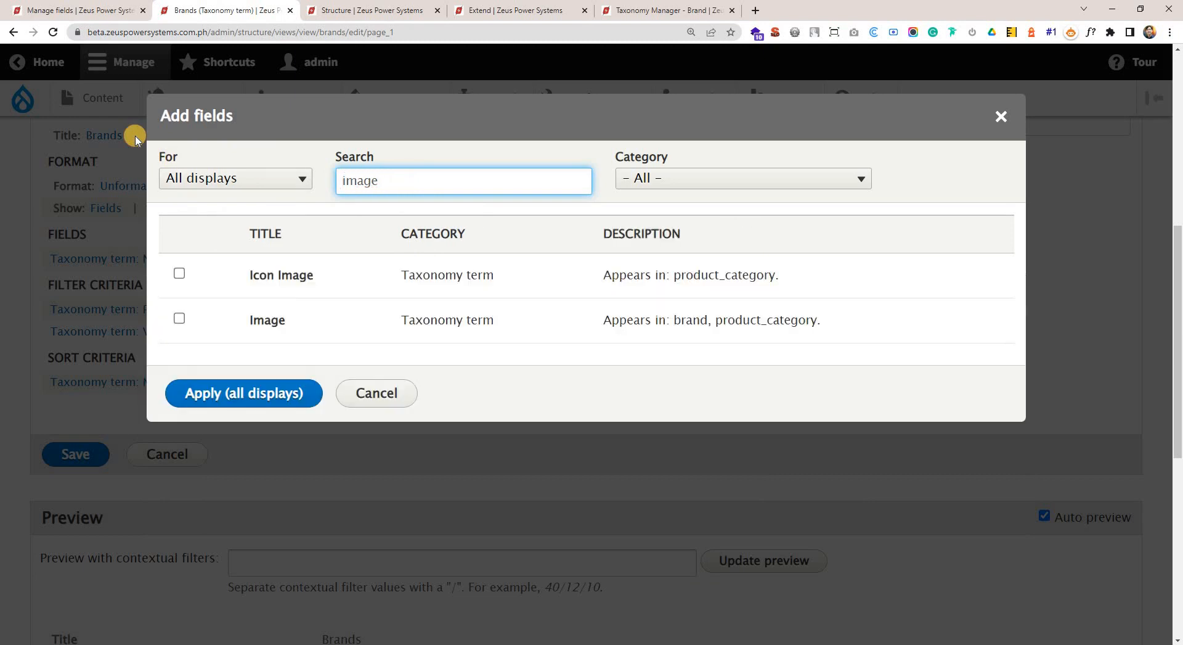
Select the Taxonomy term Image field that appears in brand, and check its category and description.
double_click(258, 326)
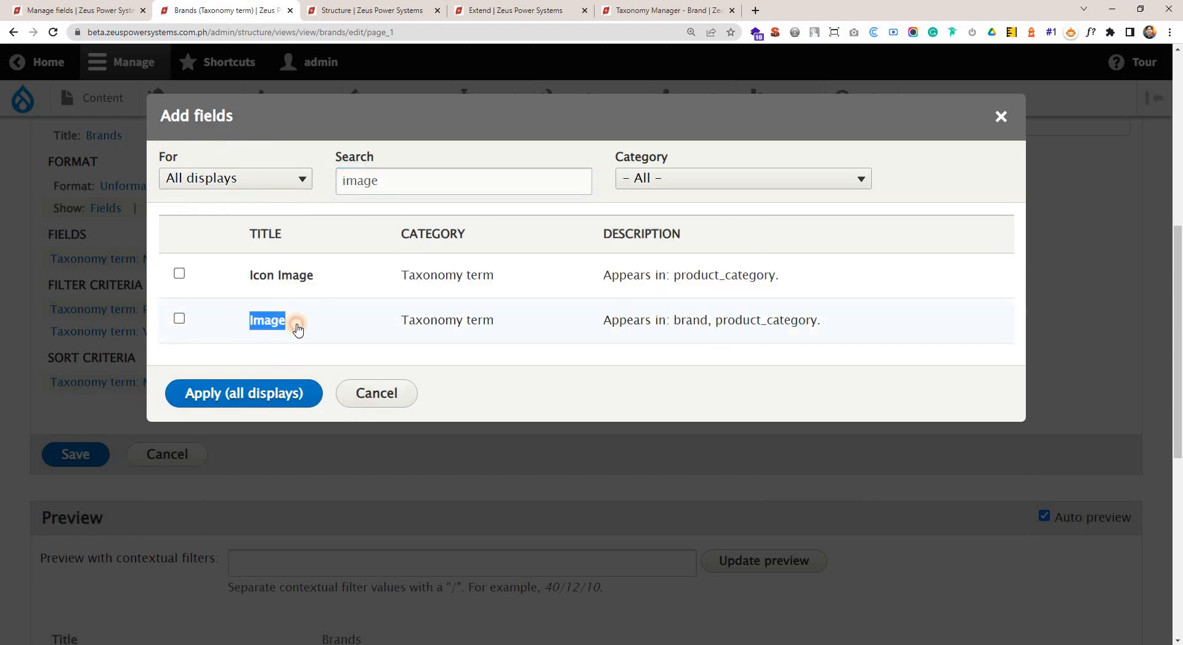
left_click(456, 336)
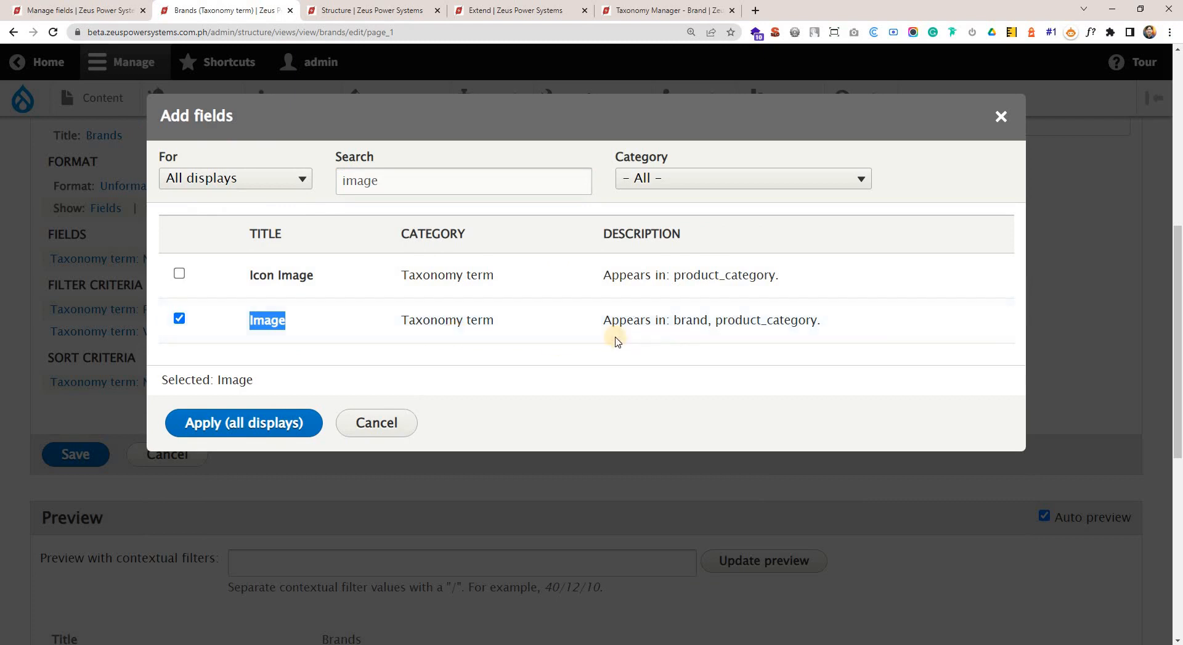
double_click(675, 319)
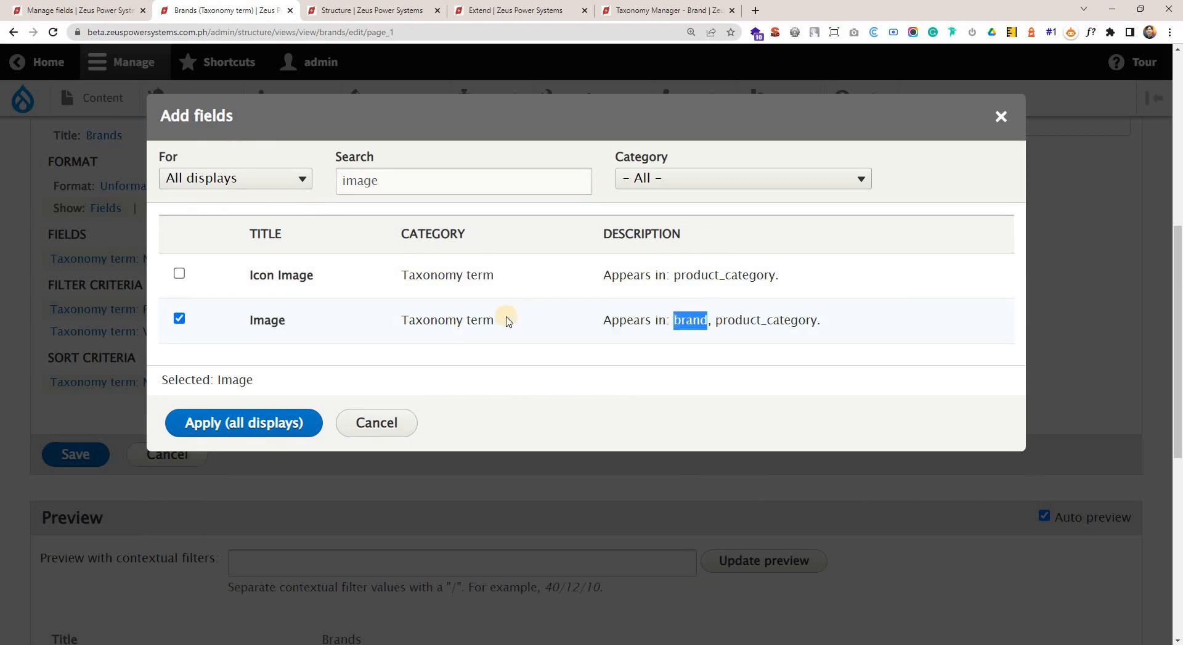
left_click_drag(423, 323, 536, 327)
left_click(487, 341)
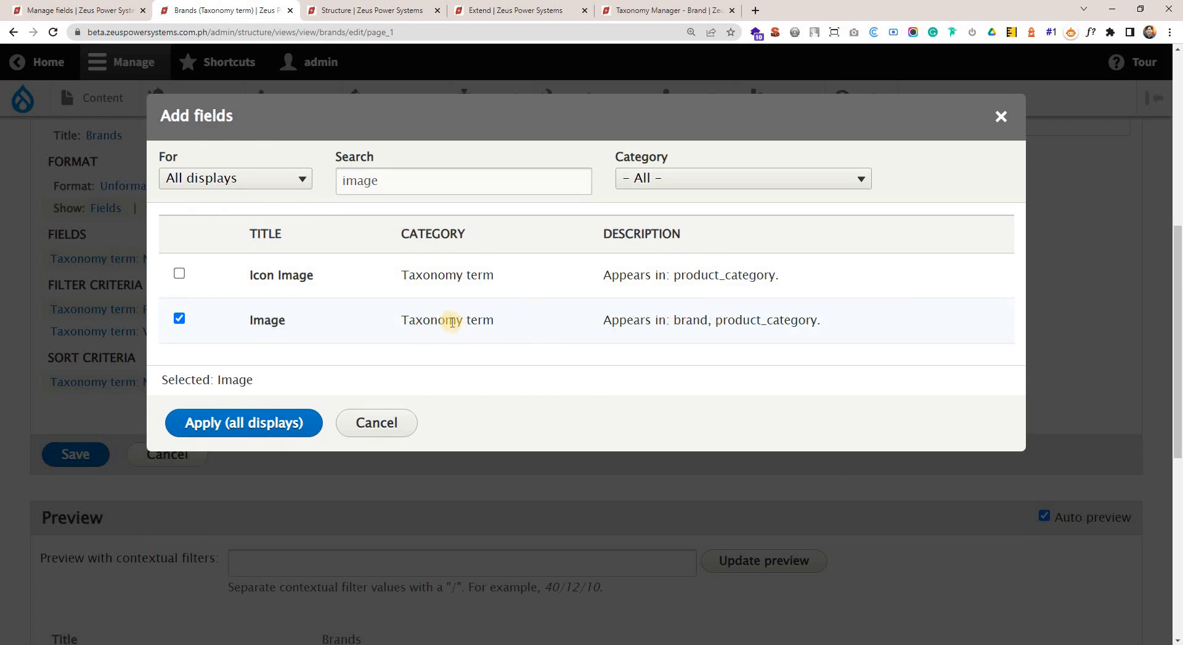
left_click_drag(466, 319, 410, 321)
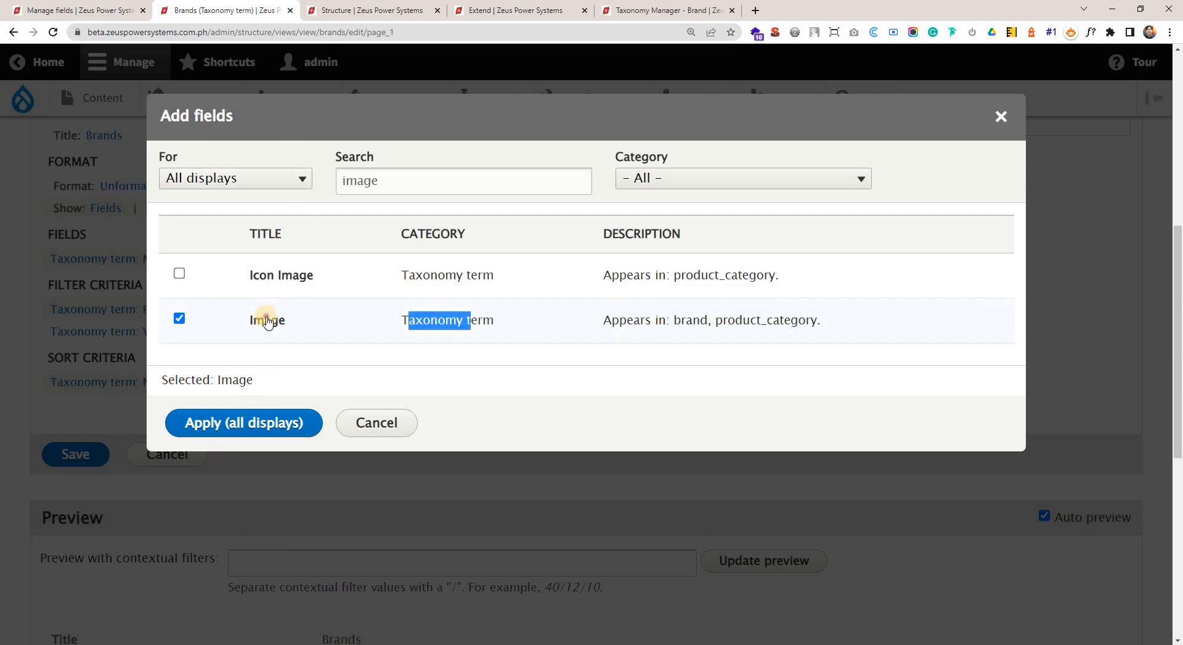
left_click_drag(267, 320, 515, 327)
Recheck the Image field's machine name and vocabulary on the Brand field management page and return to the Brands view.
left_click(115, 6)
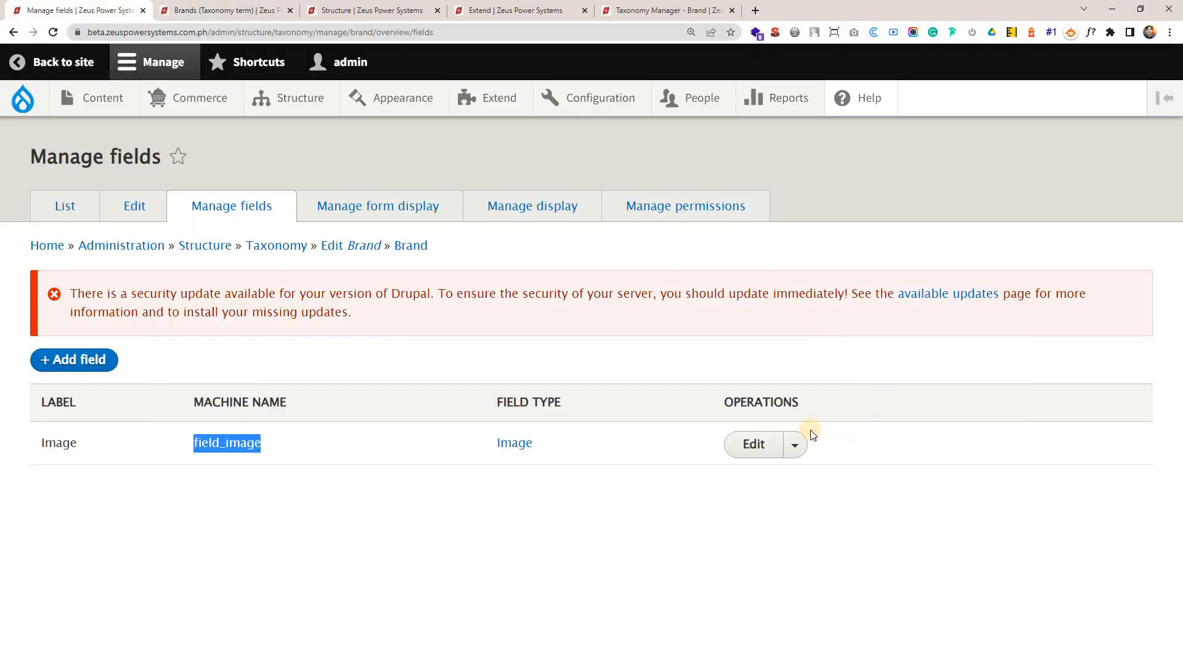
left_click_drag(279, 446, 186, 442)
double_click(399, 246)
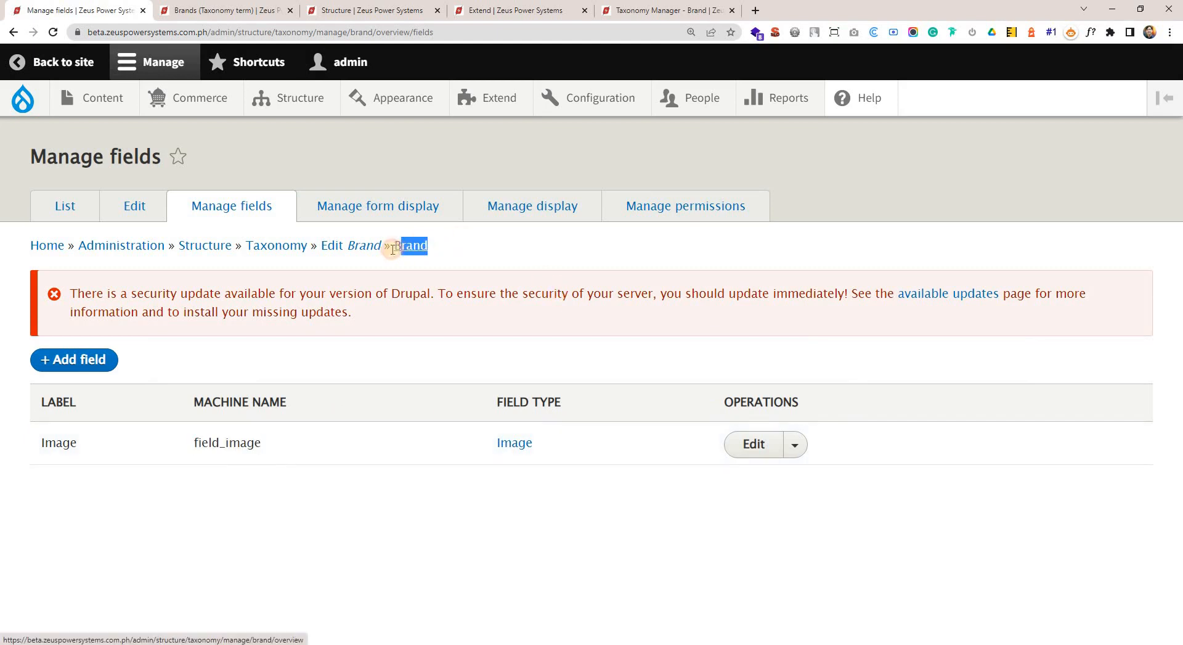
left_click(240, 4)
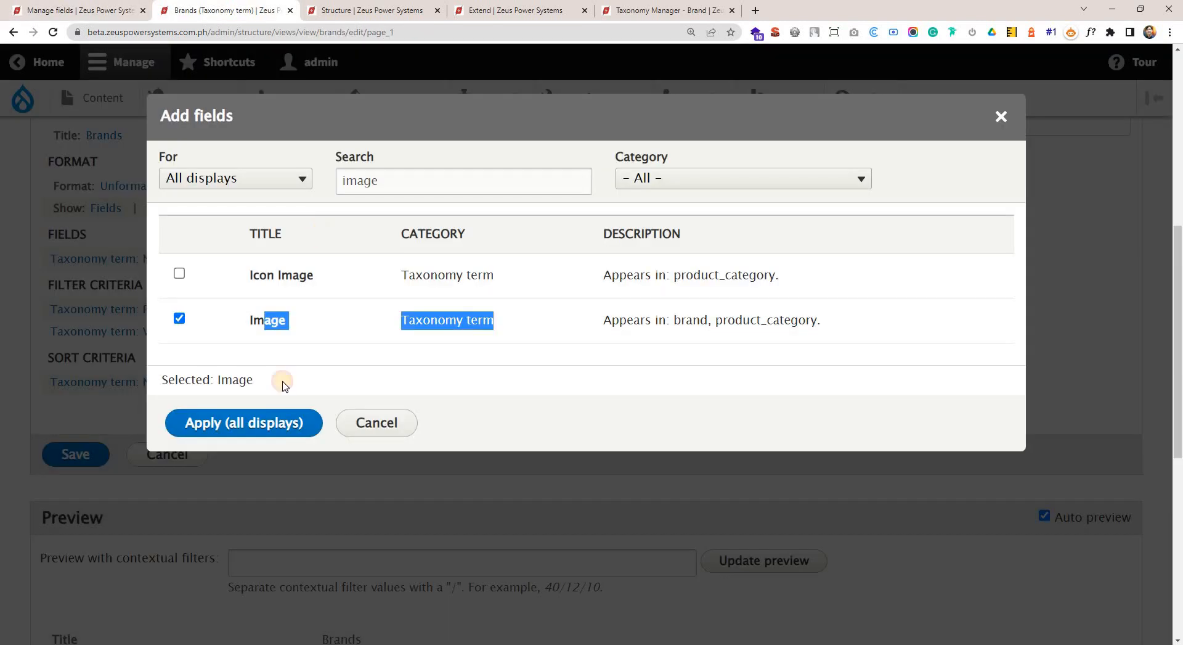
Add the Taxonomy term Image field that appears in brand to the view for all displays.
left_click(317, 328)
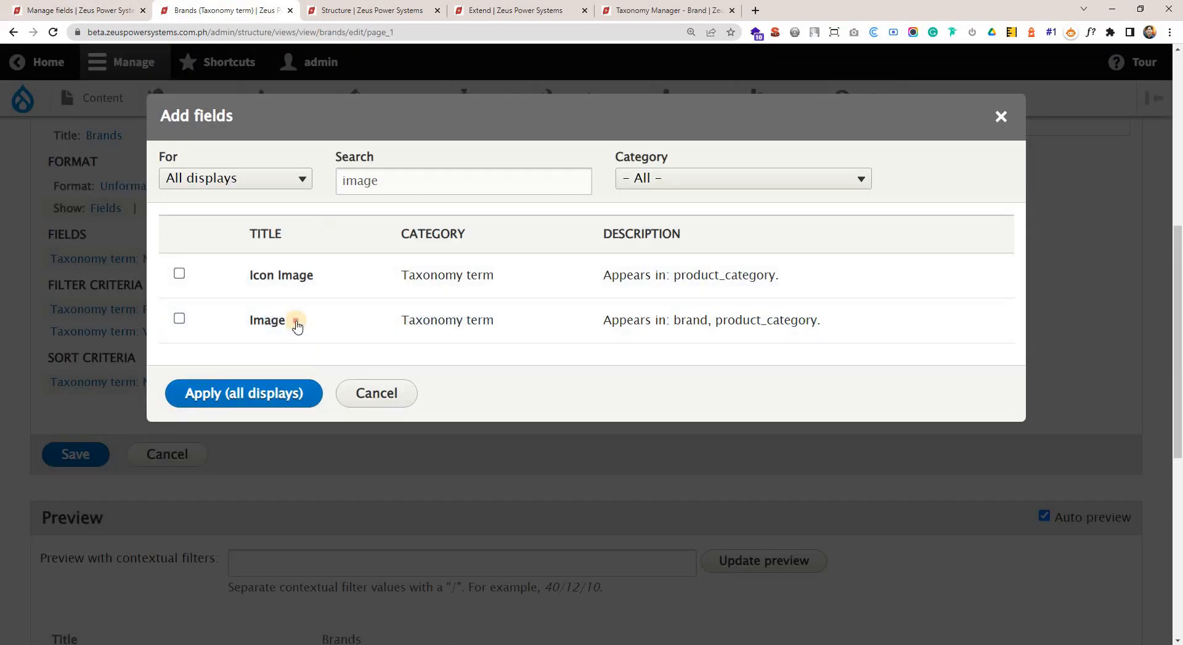
left_click(294, 322)
left_click(286, 185)
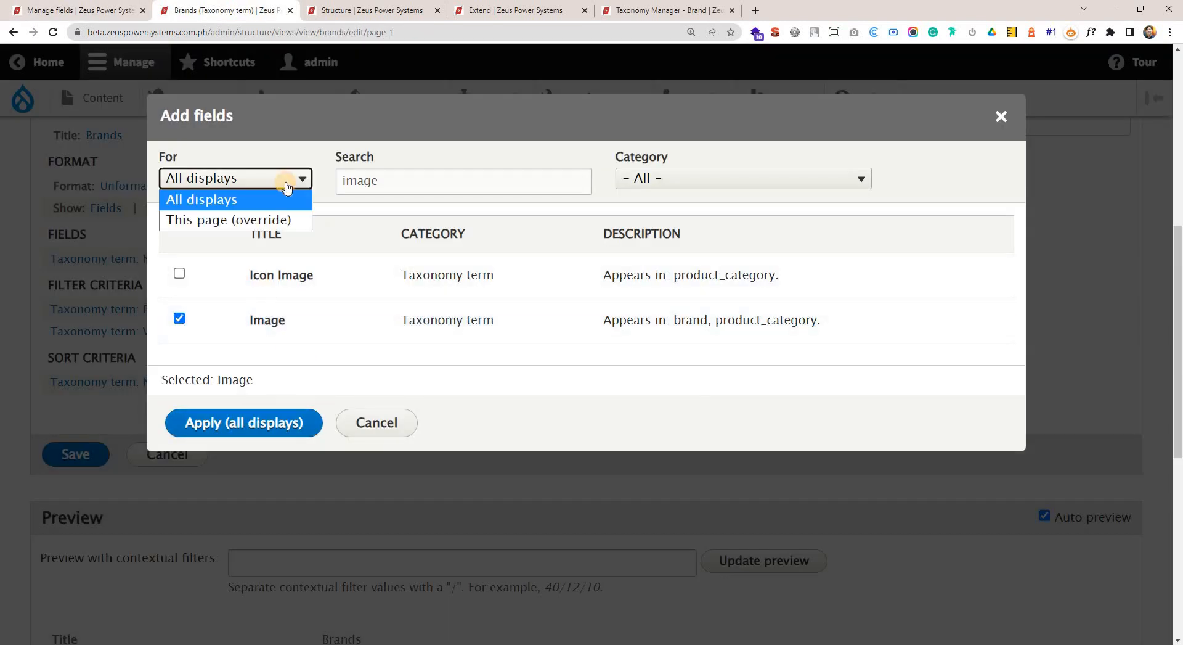
scroll(113, 197, "up", 2)
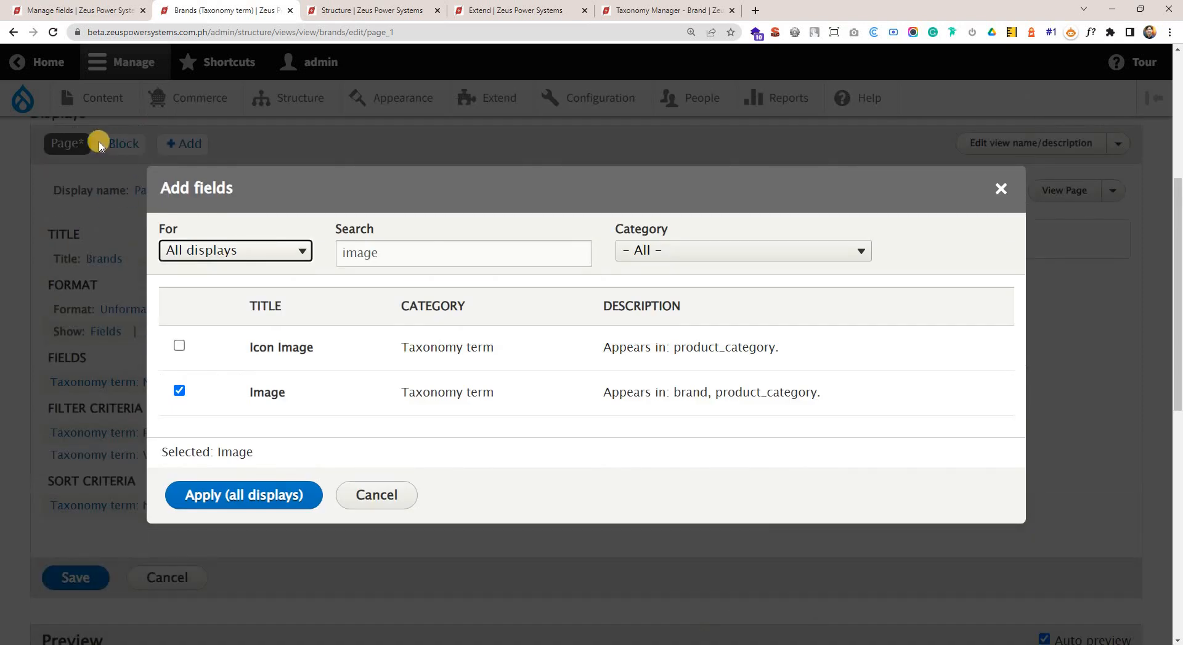
left_click(279, 496)
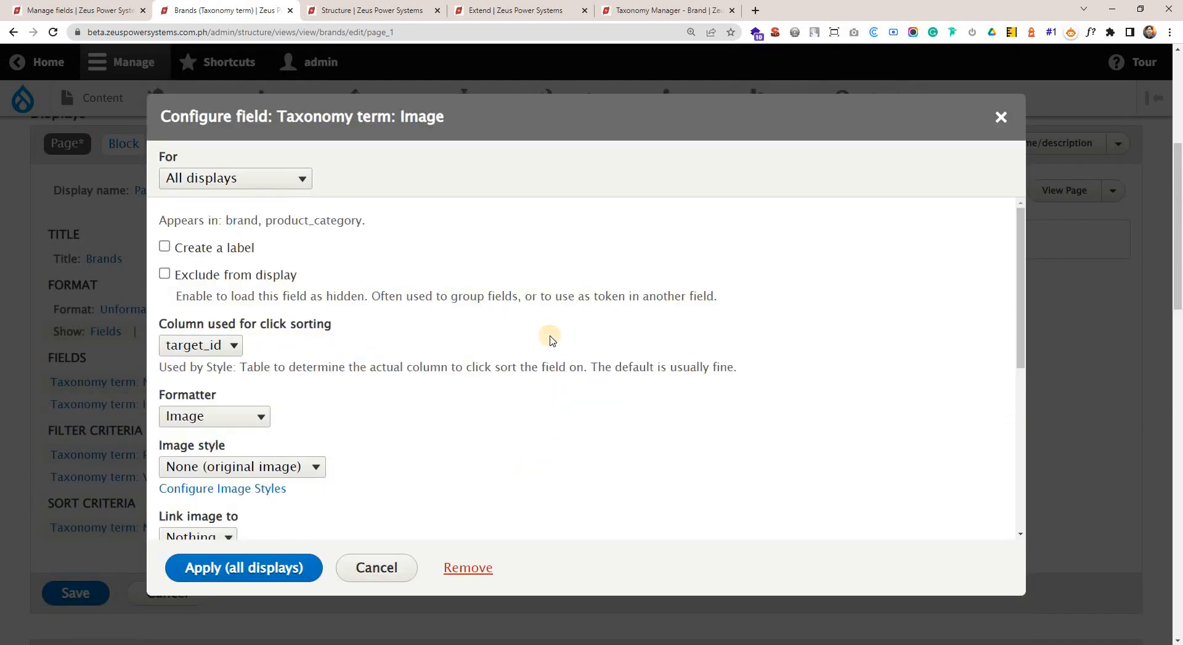
Examine the available image styles for the Image field, leaving the original image selected.
scroll(616, 339, "down", 2)
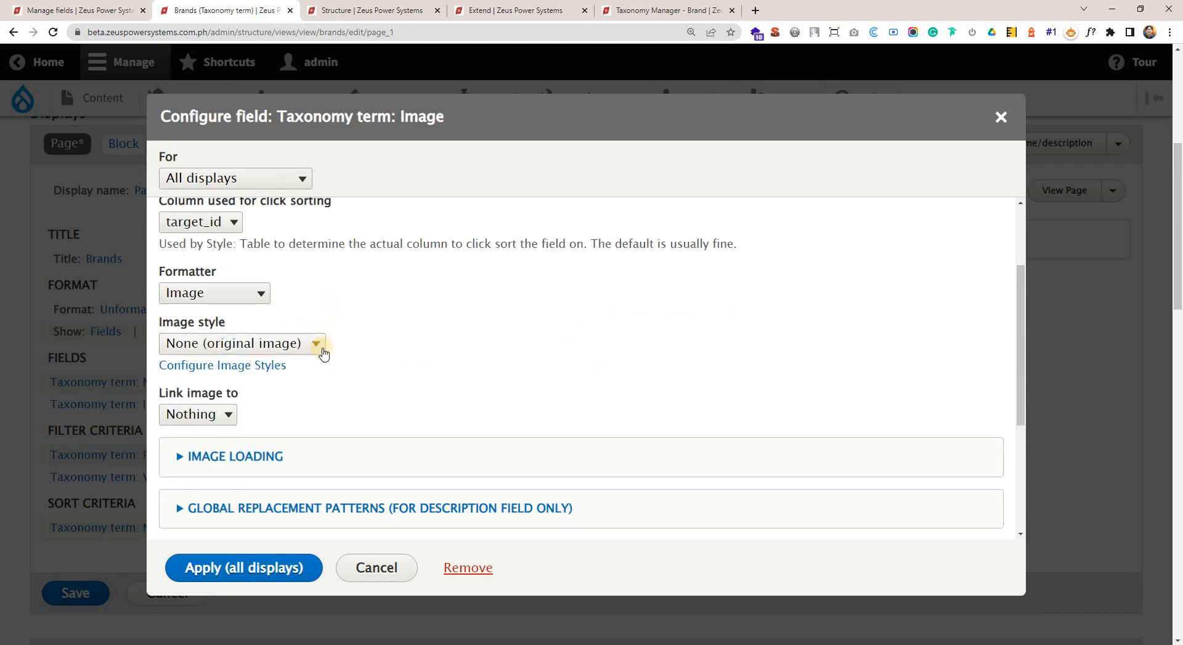
left_click(318, 349)
left_click(294, 313)
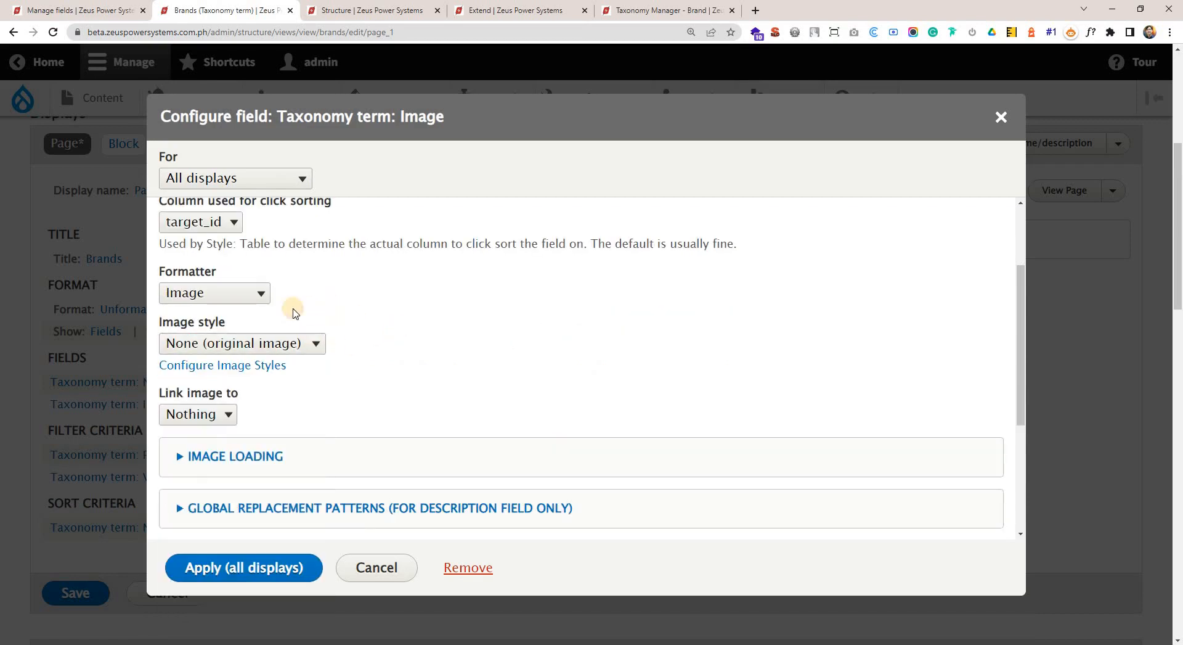
left_click(316, 347)
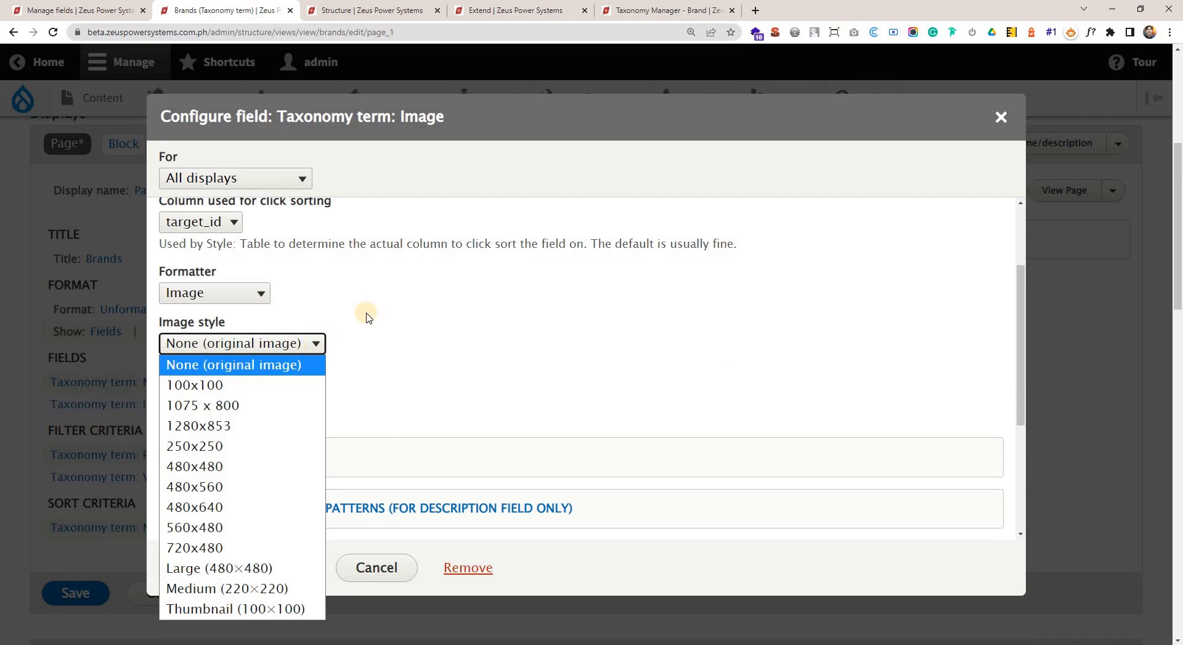
scroll(387, 316, "down", 1)
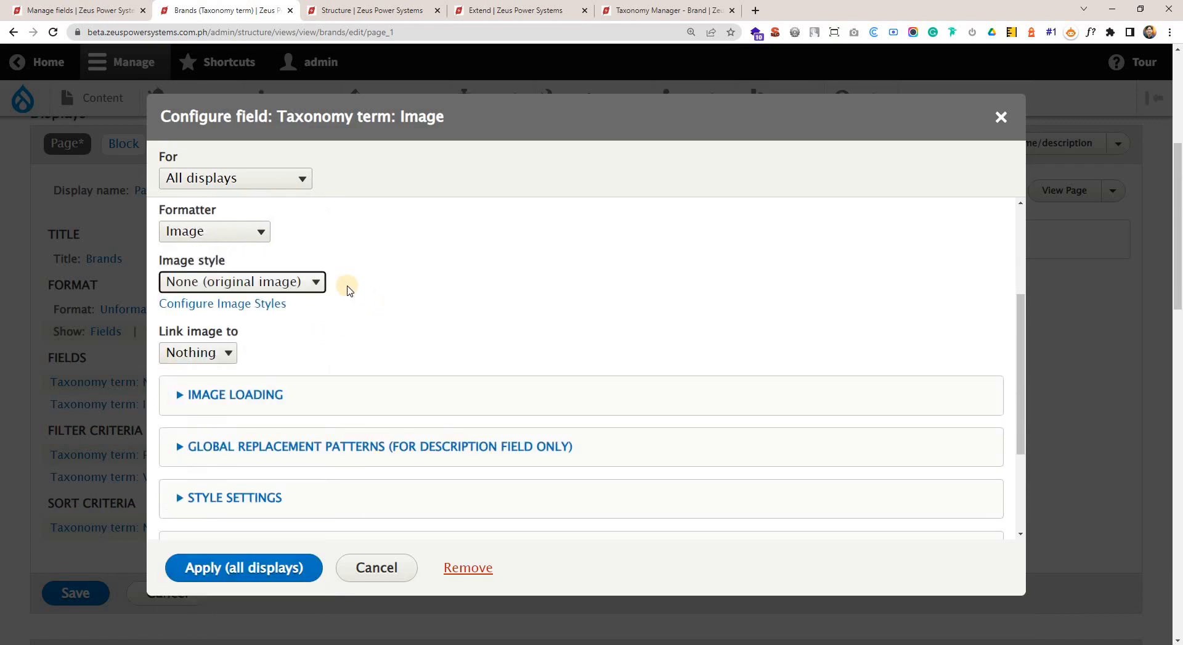
left_click(304, 285)
left_click(358, 284)
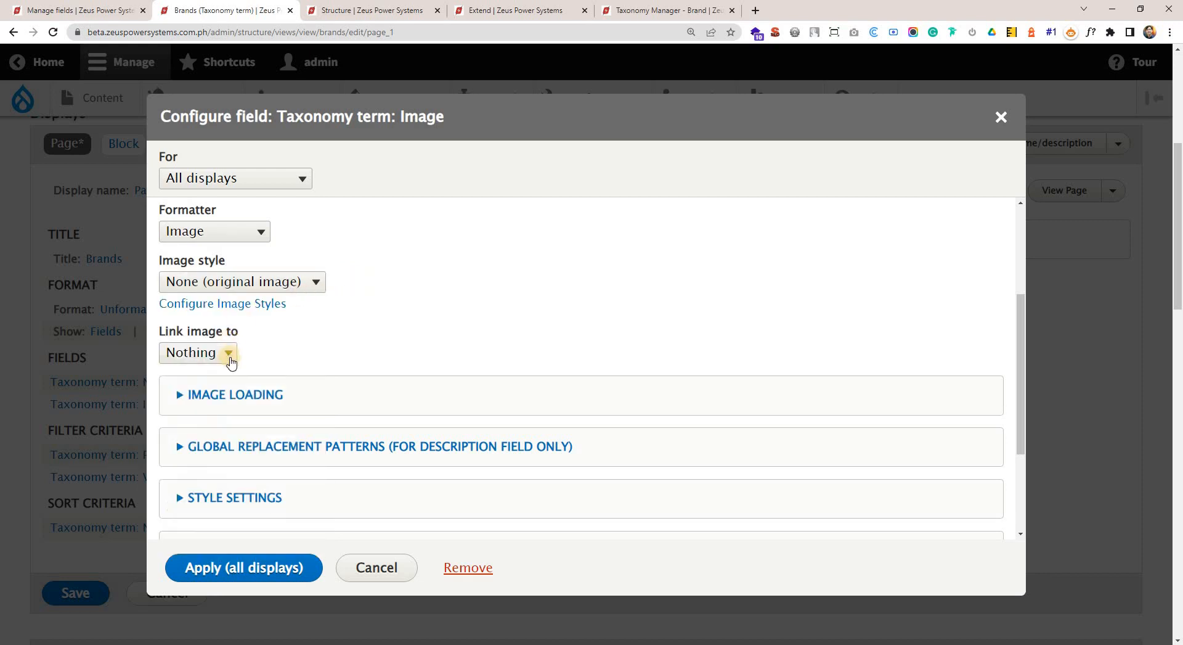
Link the image to Content and apply the Image field configuration to all displays.
left_click(229, 354)
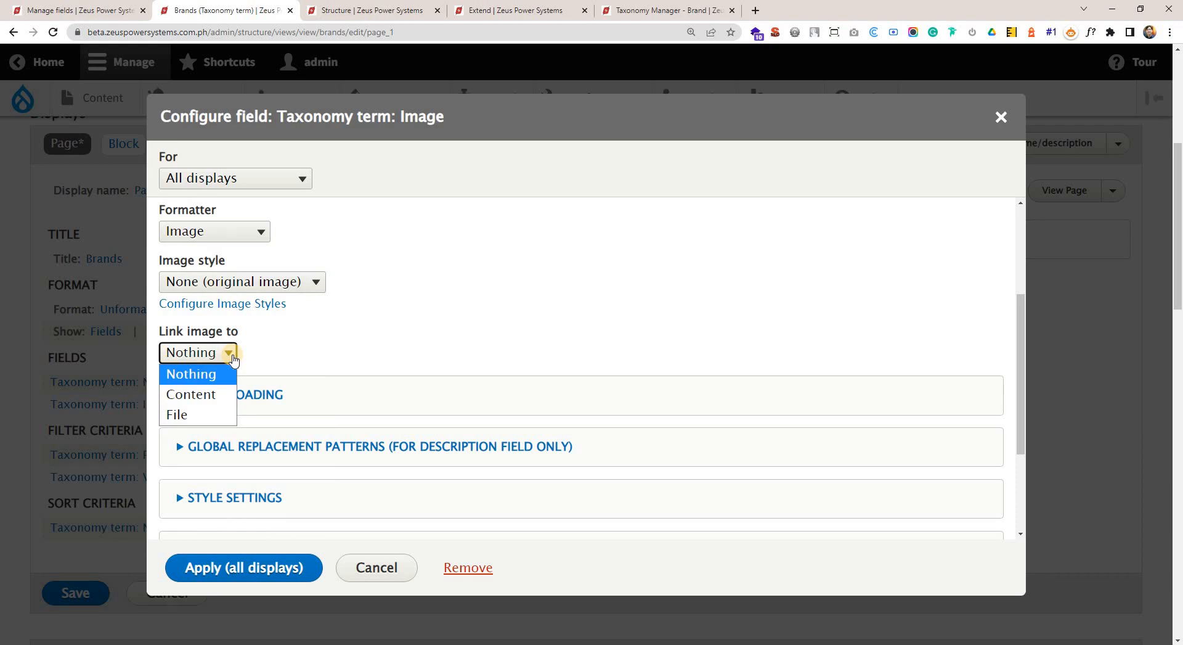
scroll(408, 344, "down", 2)
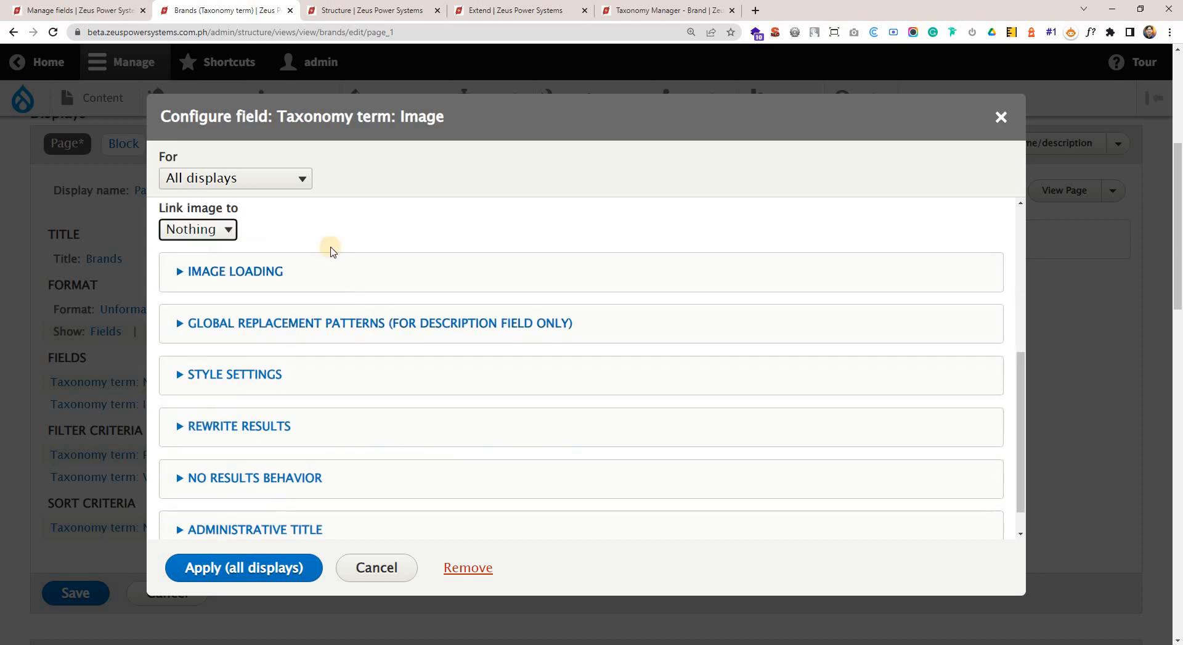
left_click(235, 230)
left_click(225, 229)
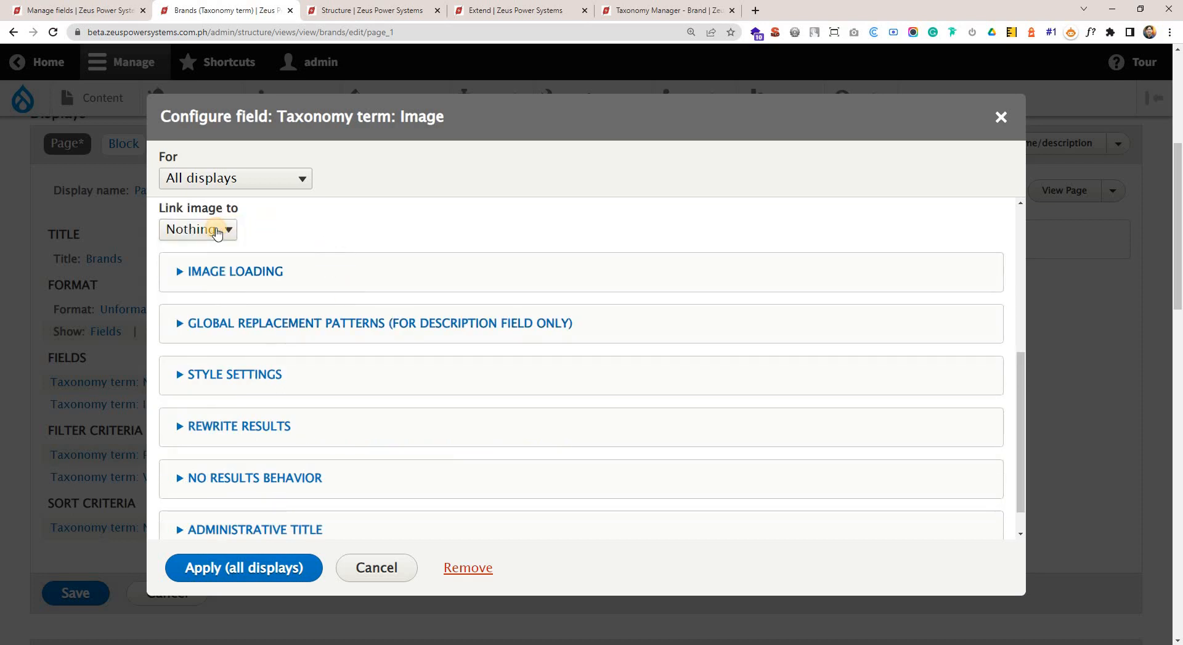
left_click(212, 237)
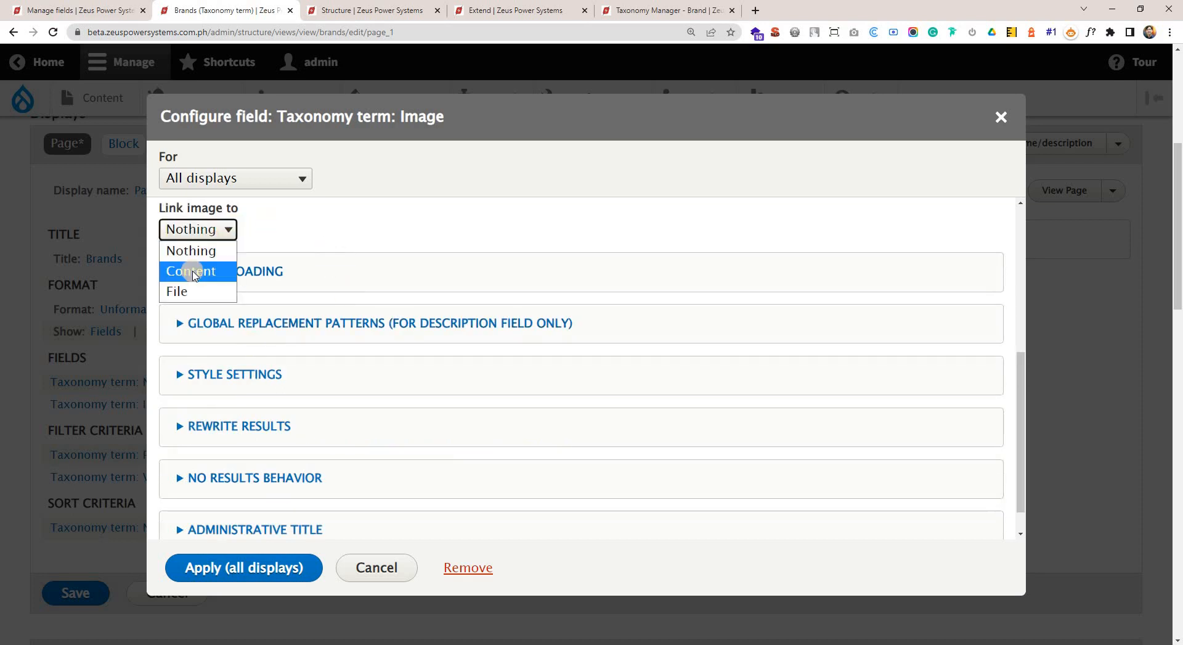
left_click(196, 272)
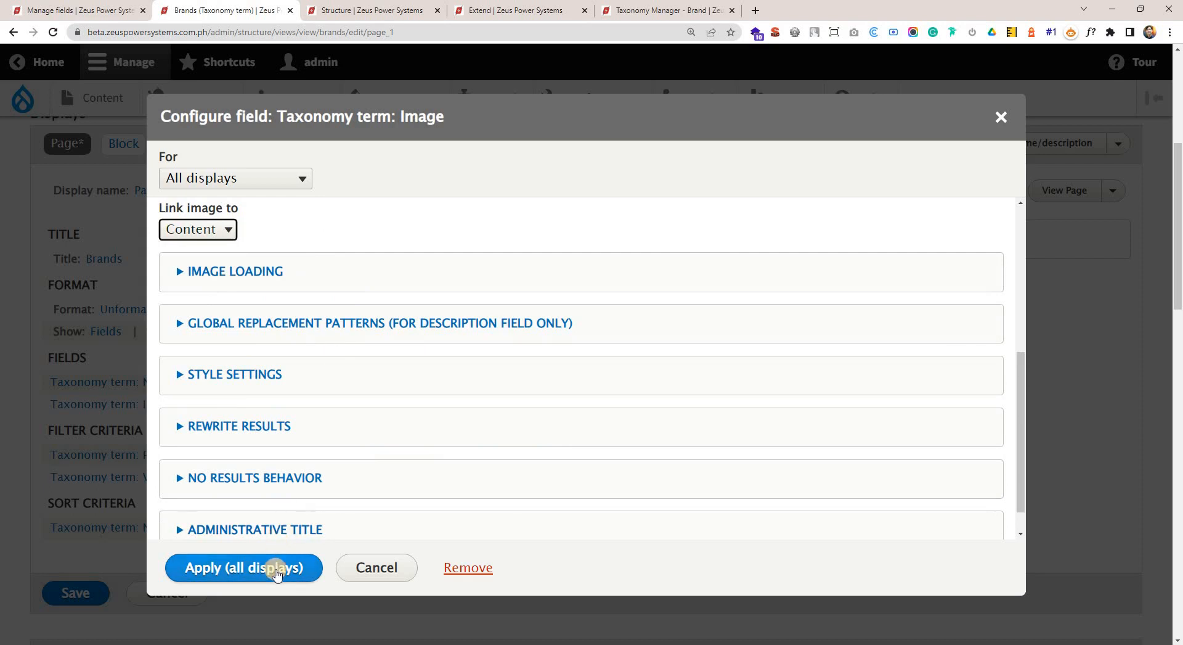
left_click(227, 235)
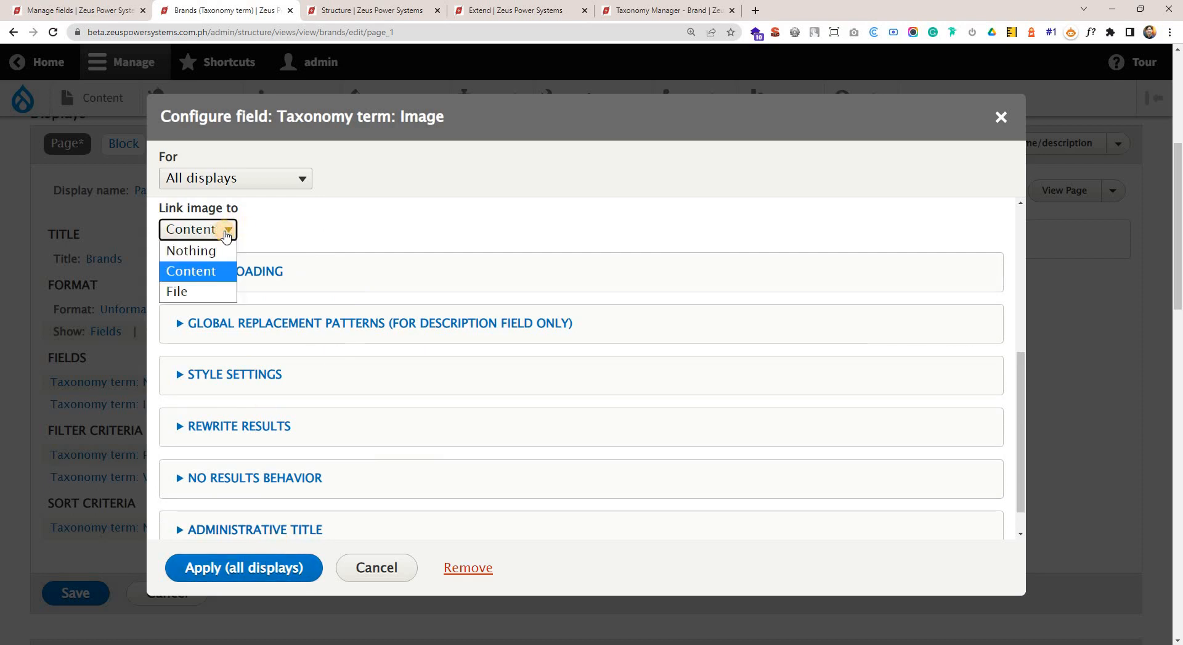
double_click(373, 116)
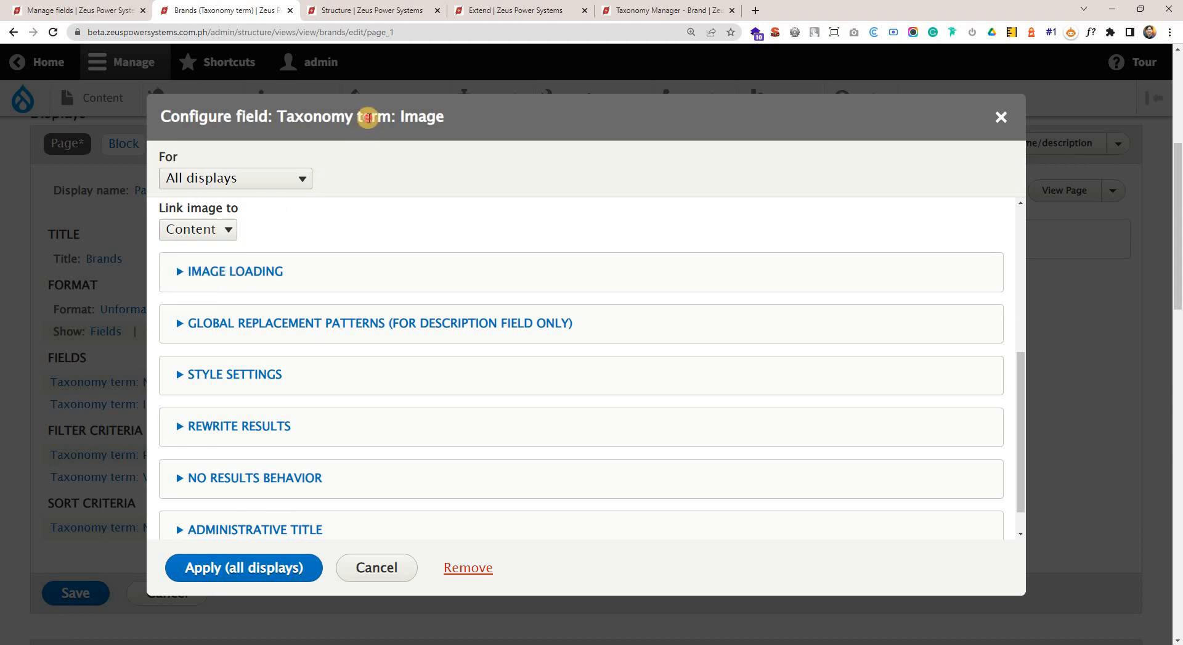
left_click(265, 565)
Examine the names and images of all brands in the view preview, checking for a brand without an image.
scroll(696, 456, "down", 9)
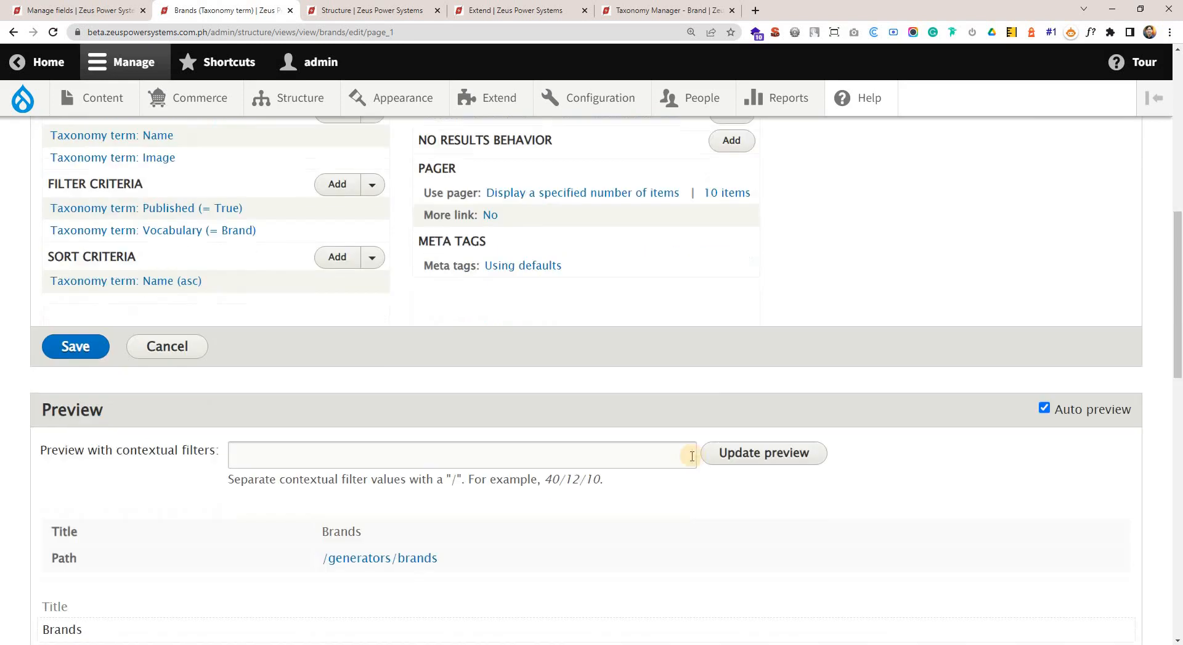
scroll(714, 465, "down", 2)
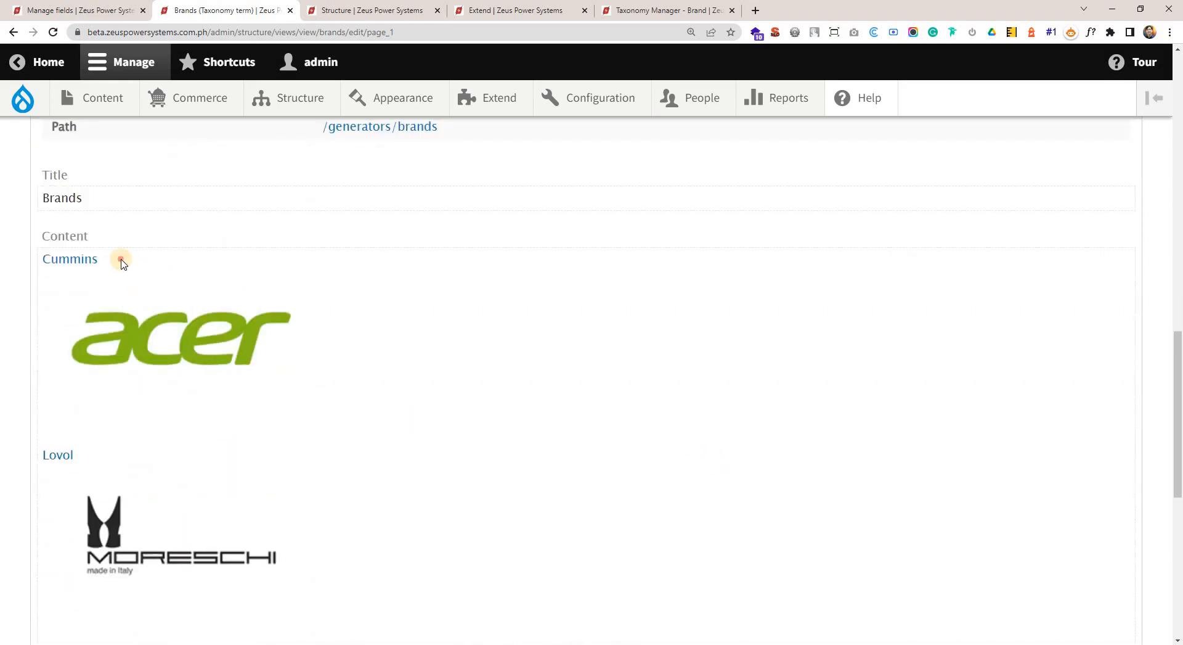
left_click_drag(120, 259, 50, 258)
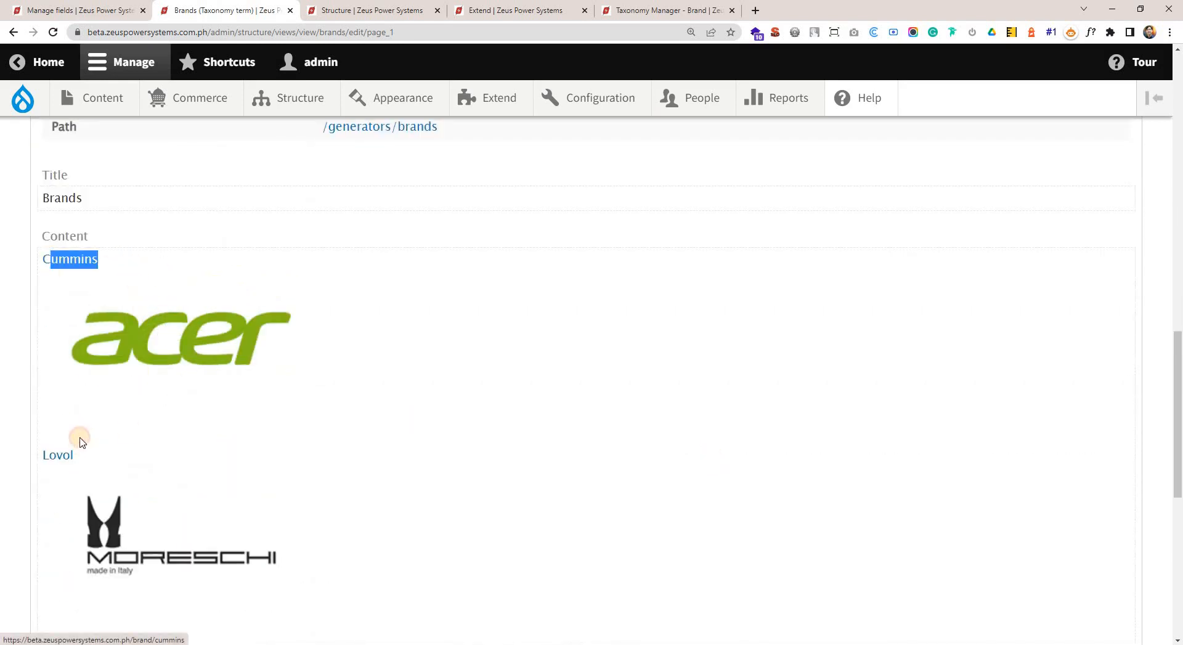
left_click_drag(41, 455, 74, 456)
scroll(378, 478, "down", 4)
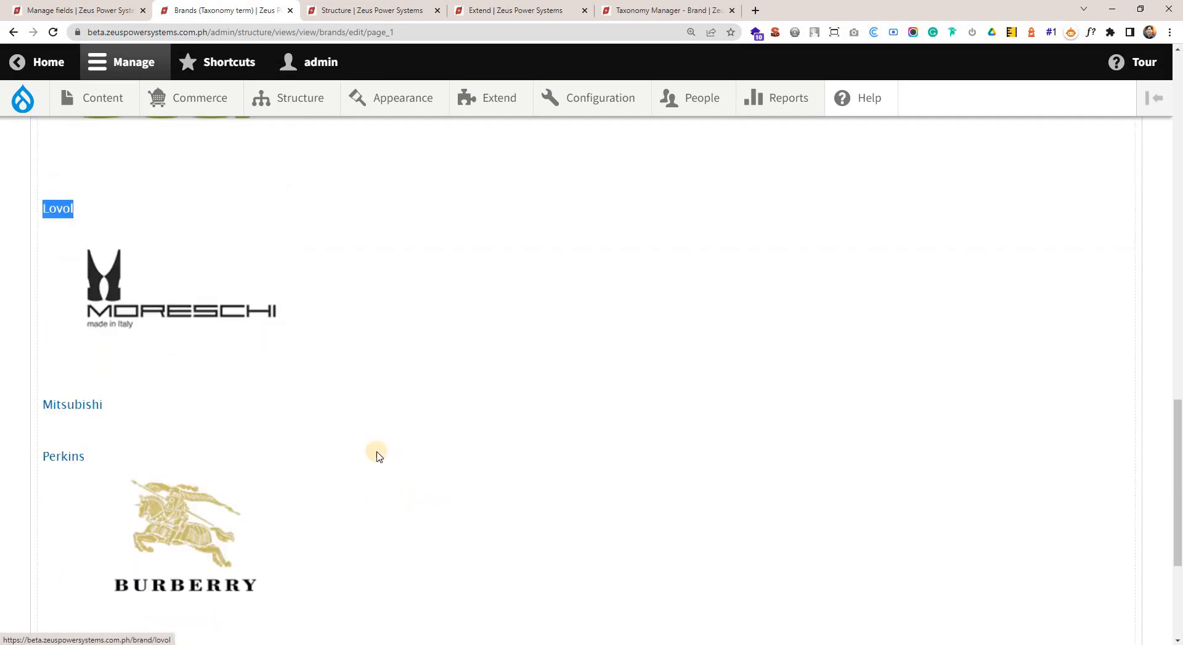
scroll(363, 438, "down", 3)
scroll(339, 419, "up", 1)
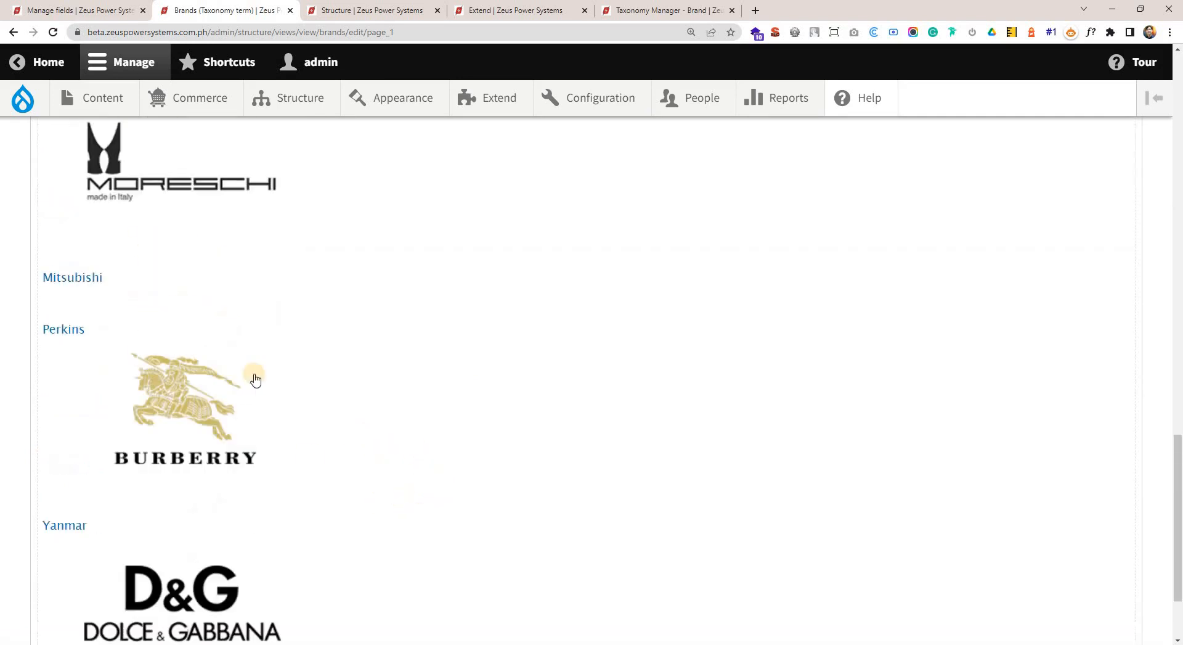
left_click_drag(68, 289, 255, 302)
left_click(301, 284)
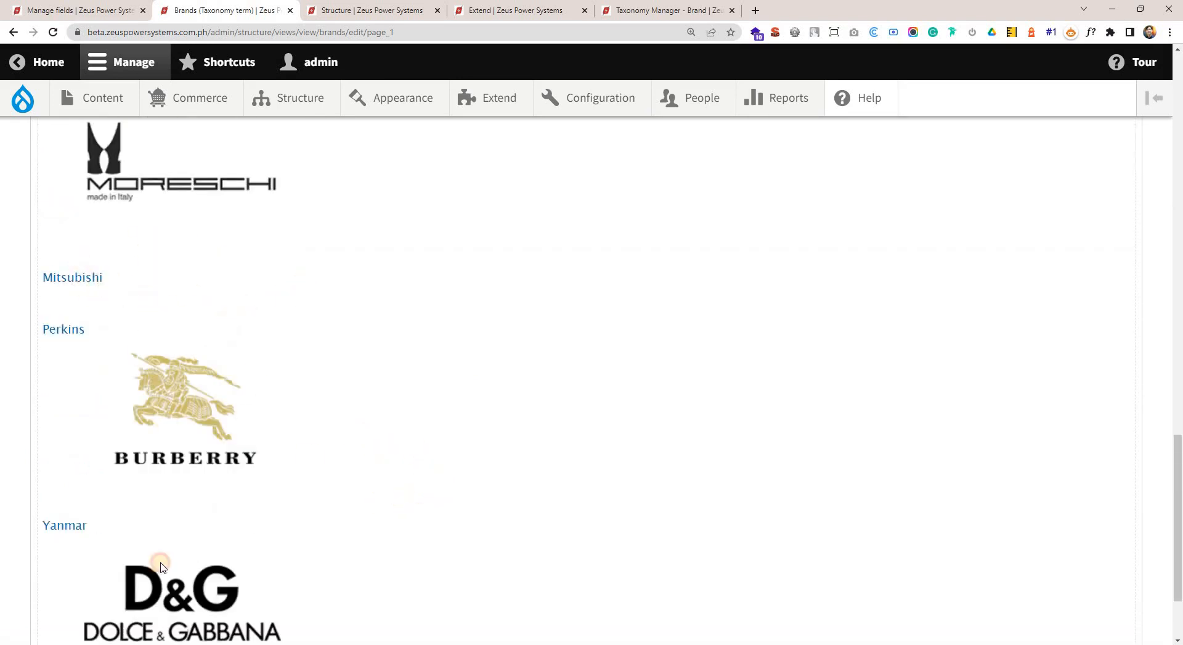
scroll(327, 555, "down", 3)
scroll(364, 540, "up", 5)
scroll(399, 530, "up", 10)
scroll(97, 529, "up", 1)
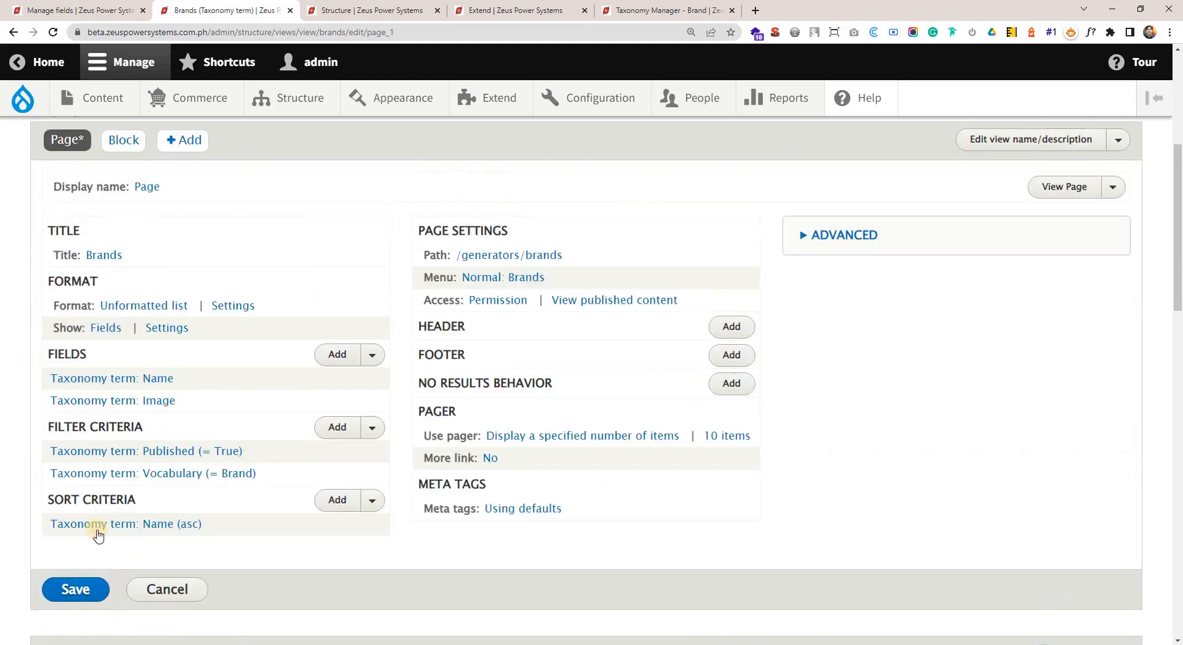
Save the Brands view and check the Mitsubishi entry in its preview.
scroll(74, 524, "down", 1)
left_click(74, 528)
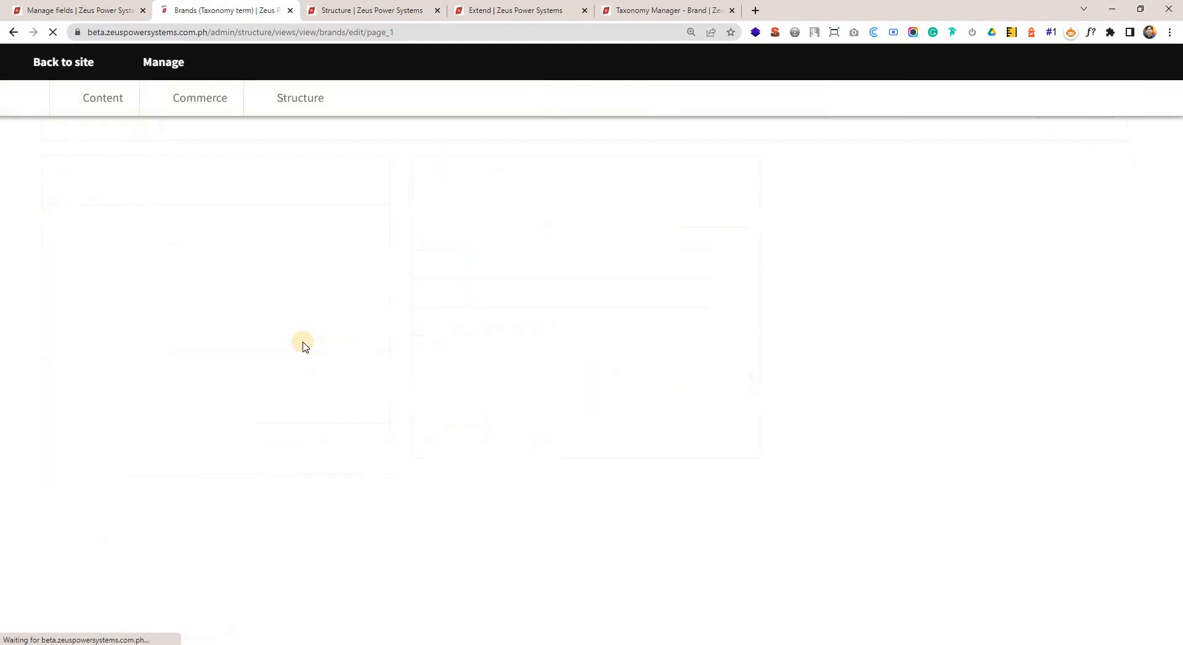
scroll(251, 464, "down", 10)
scroll(302, 476, "down", 10)
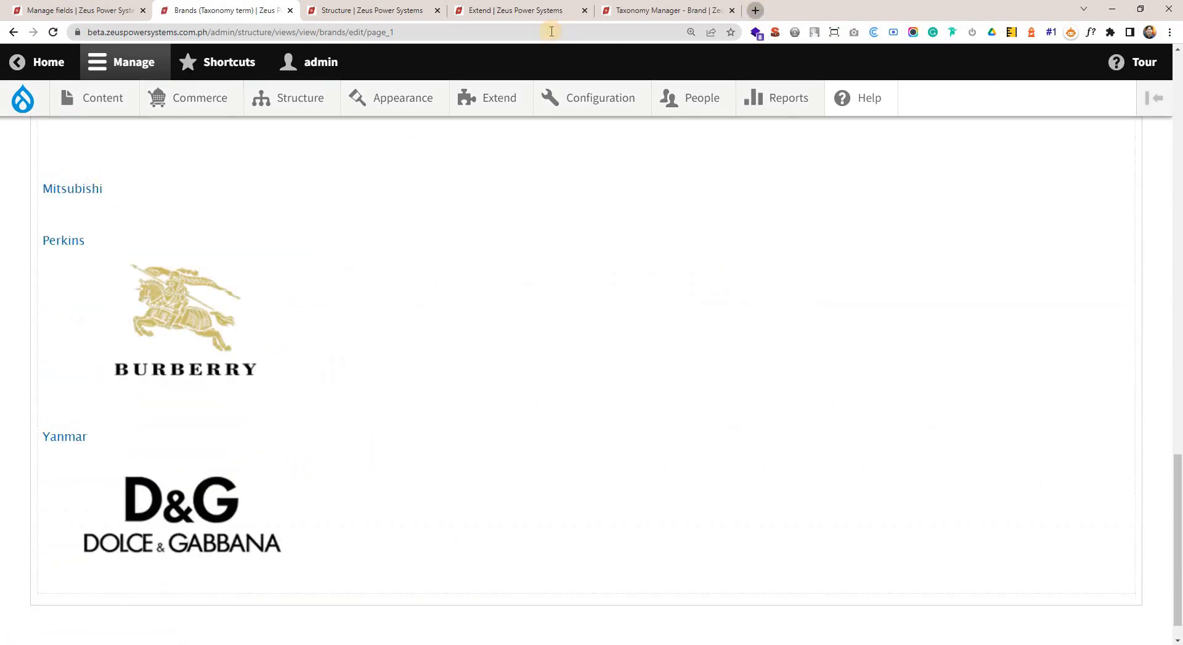
Search Google for "mitsubishi generator logo" in a new browser tab and browse the image results.
key("ctrl+t")
type("mit")
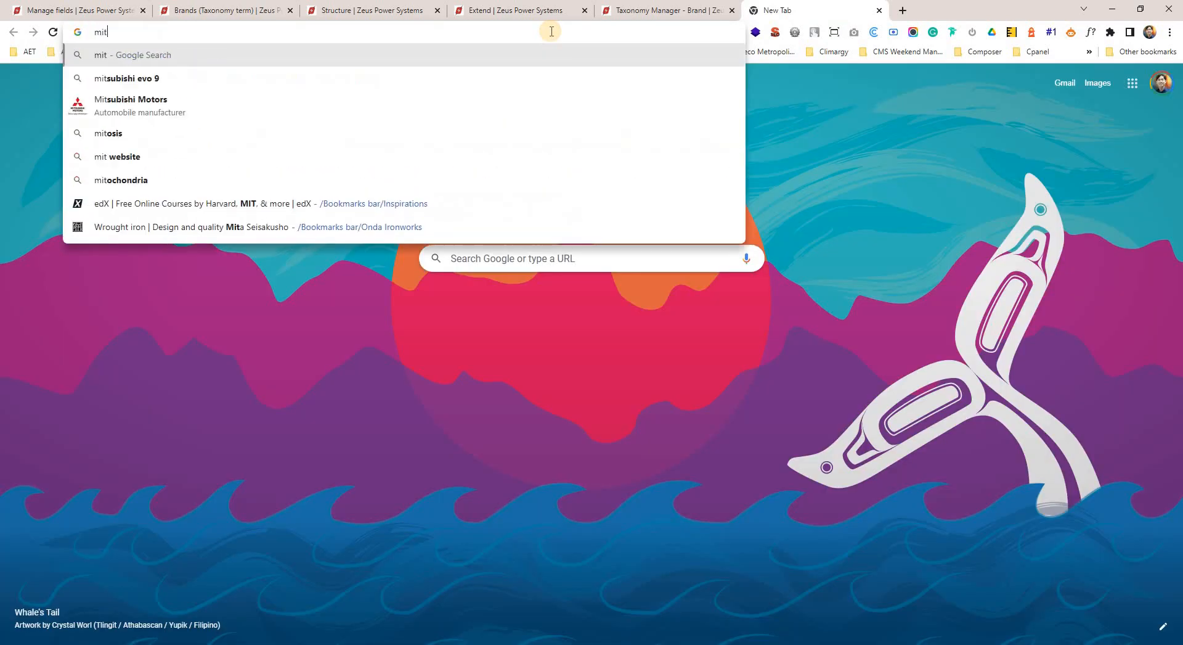
type("subishi ")
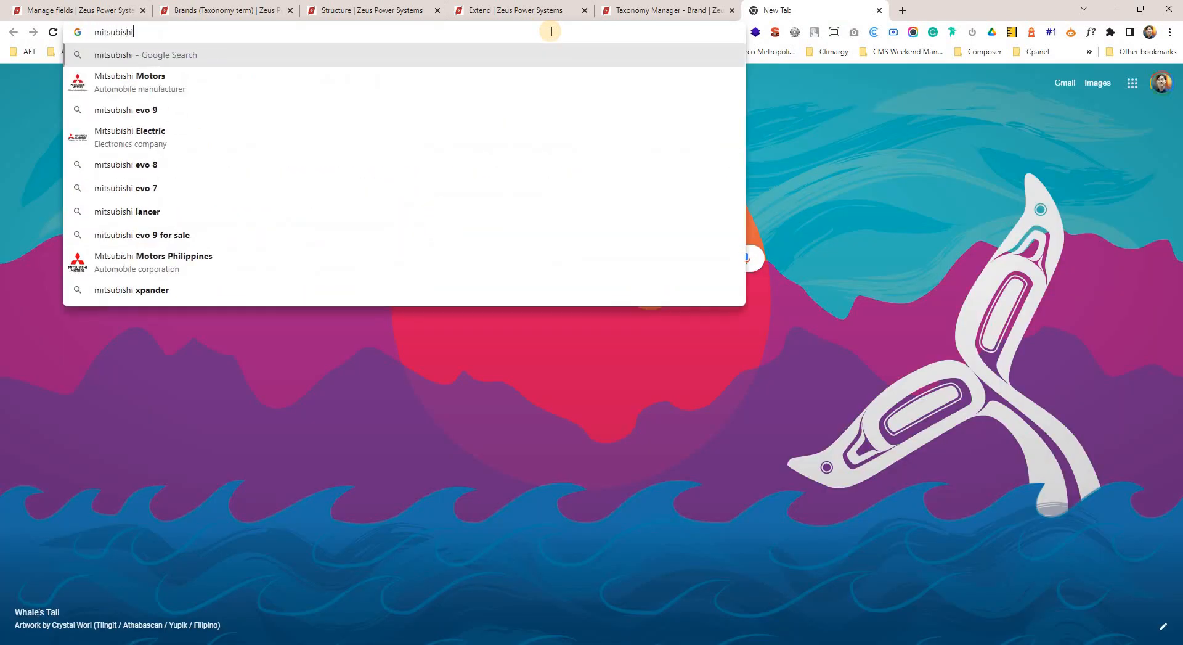
type("o")
key("BackSpace")
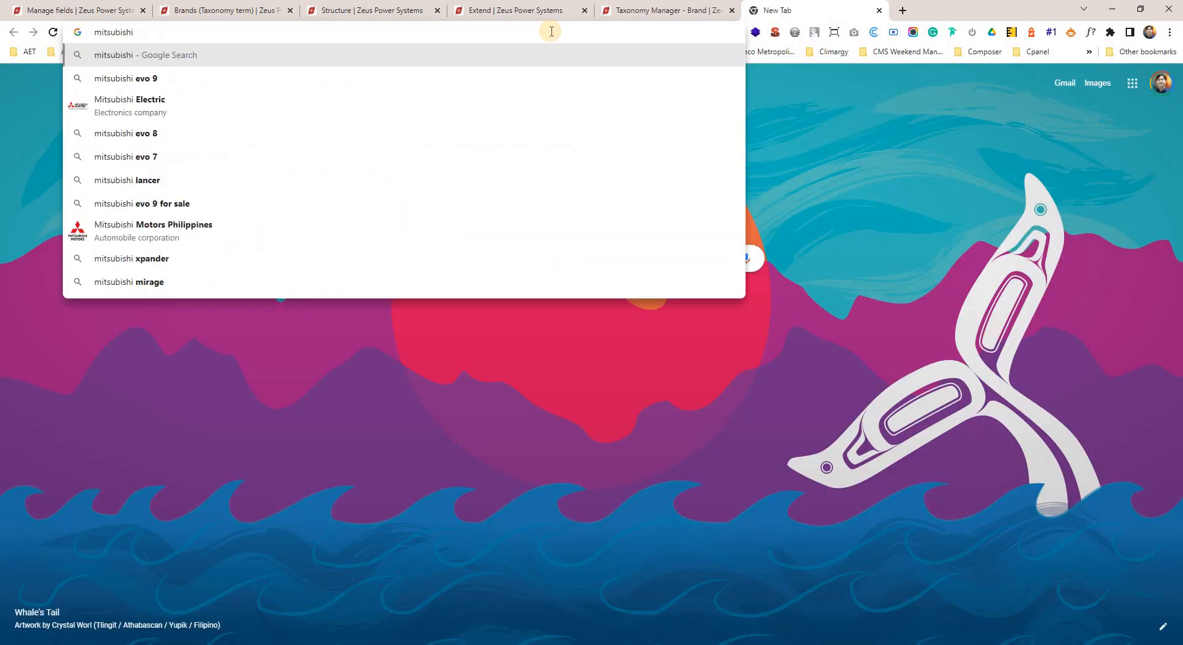
type("generator logo")
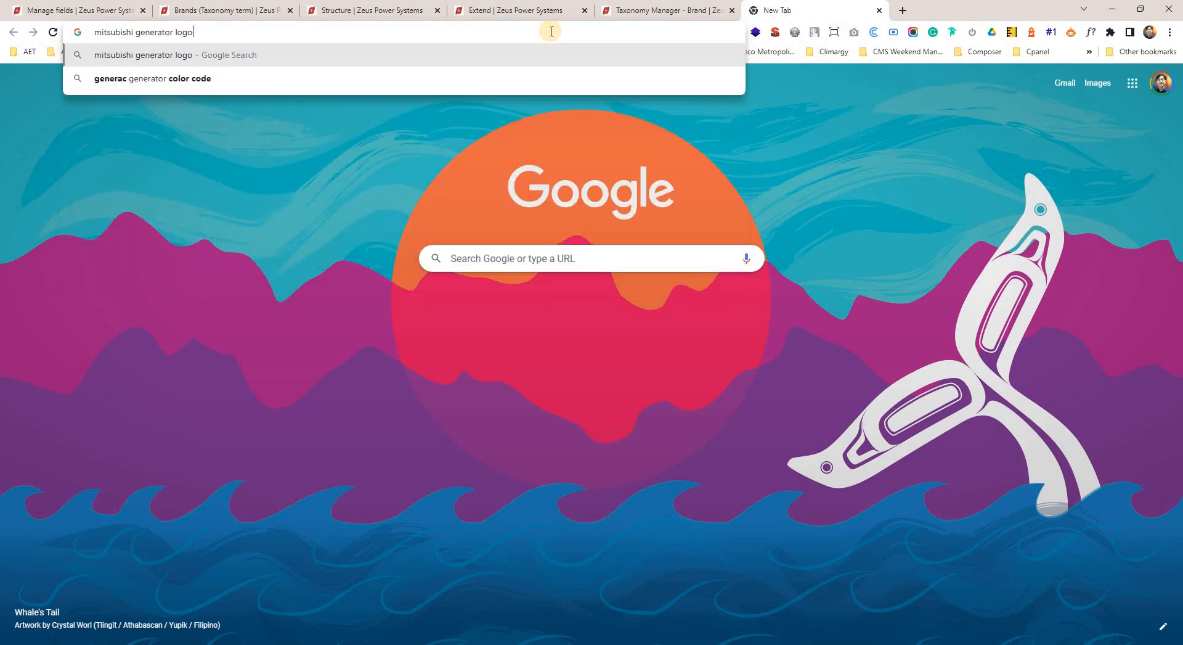
key("Return")
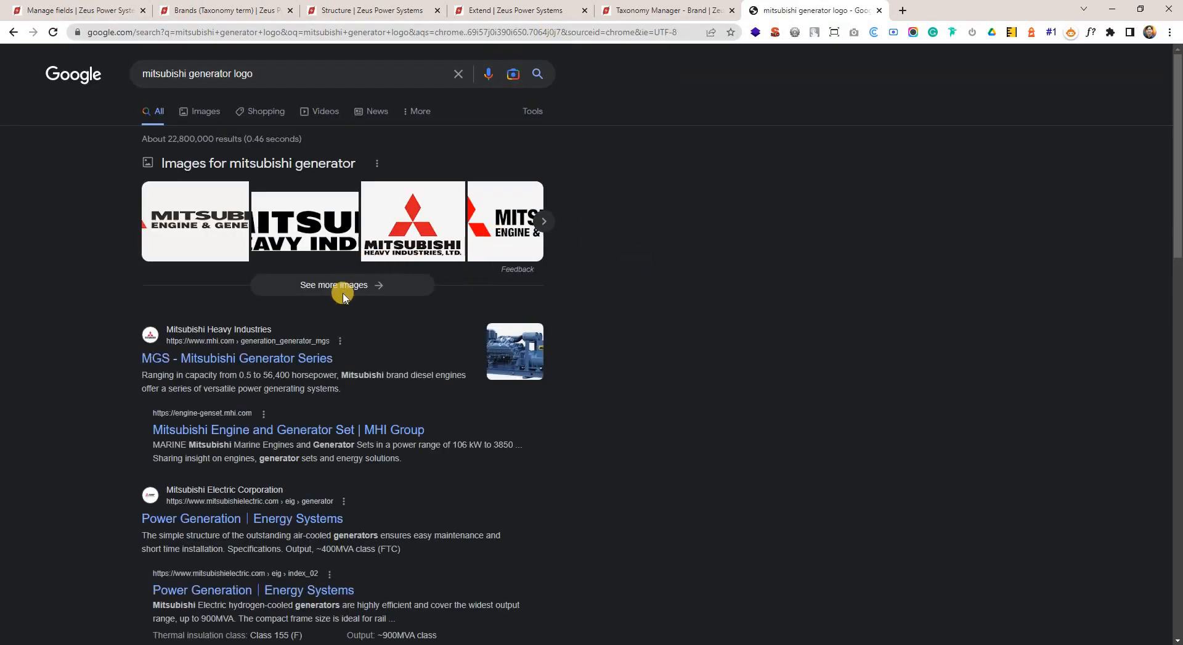
left_click(203, 111)
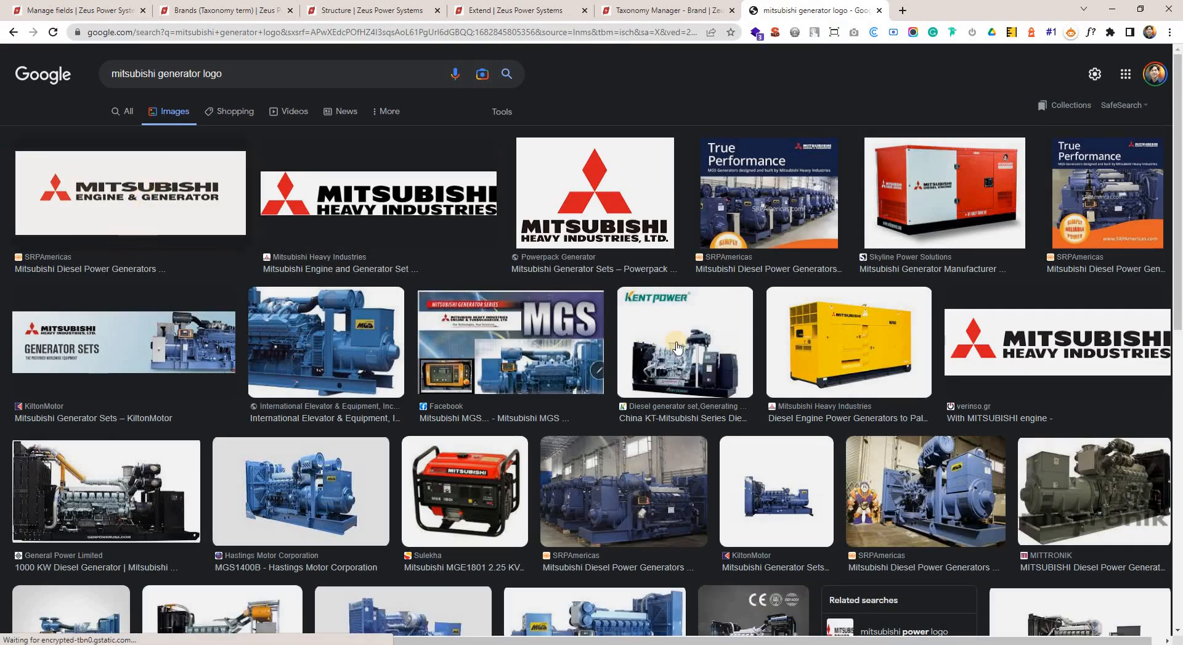
scroll(732, 364, "down", 2)
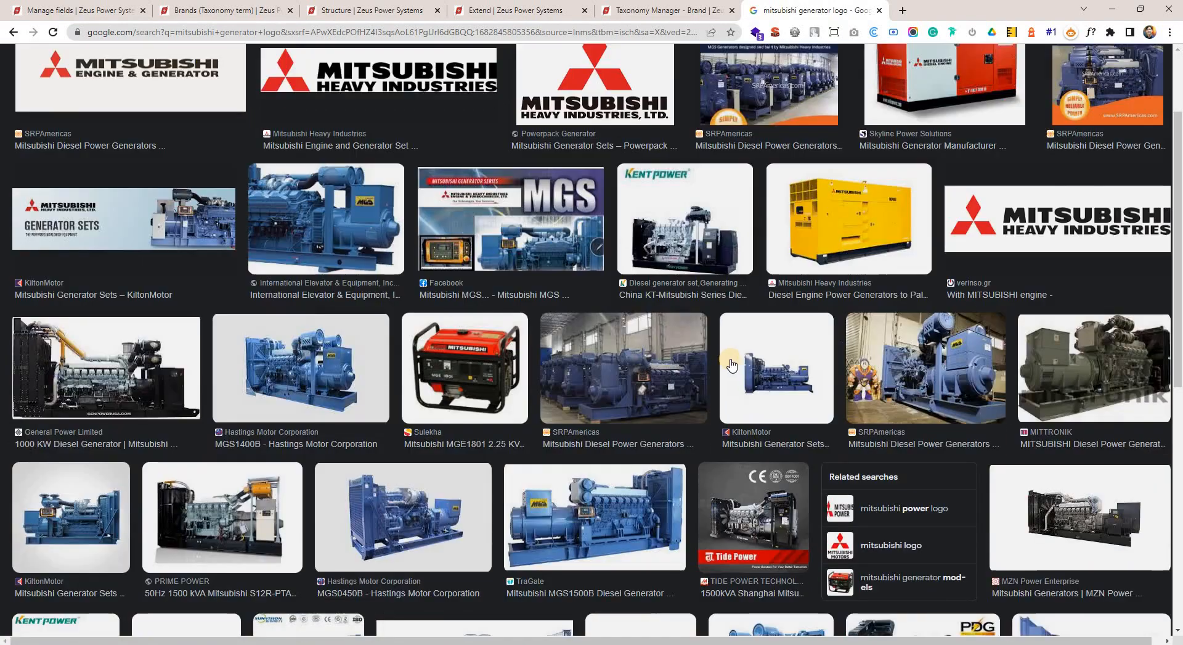
scroll(778, 390, "down", 10)
scroll(809, 292, "up", 15)
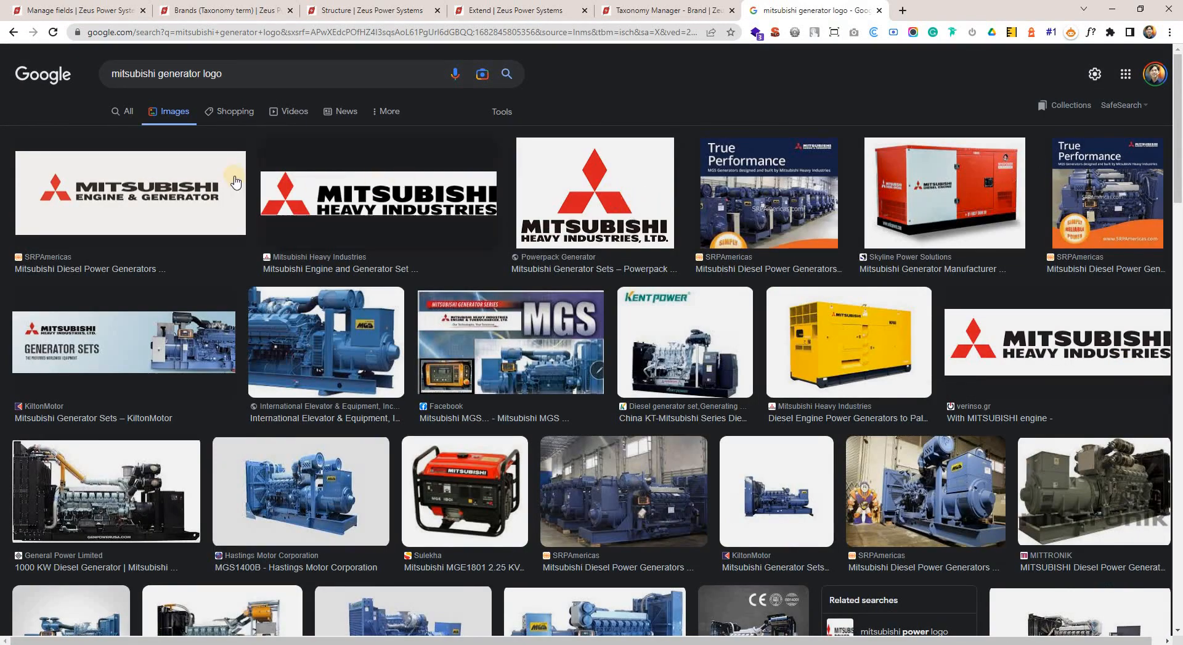
Shorten the image search to "mitsubishi logo" and run it.
double_click(176, 74)
key("BackSpace")
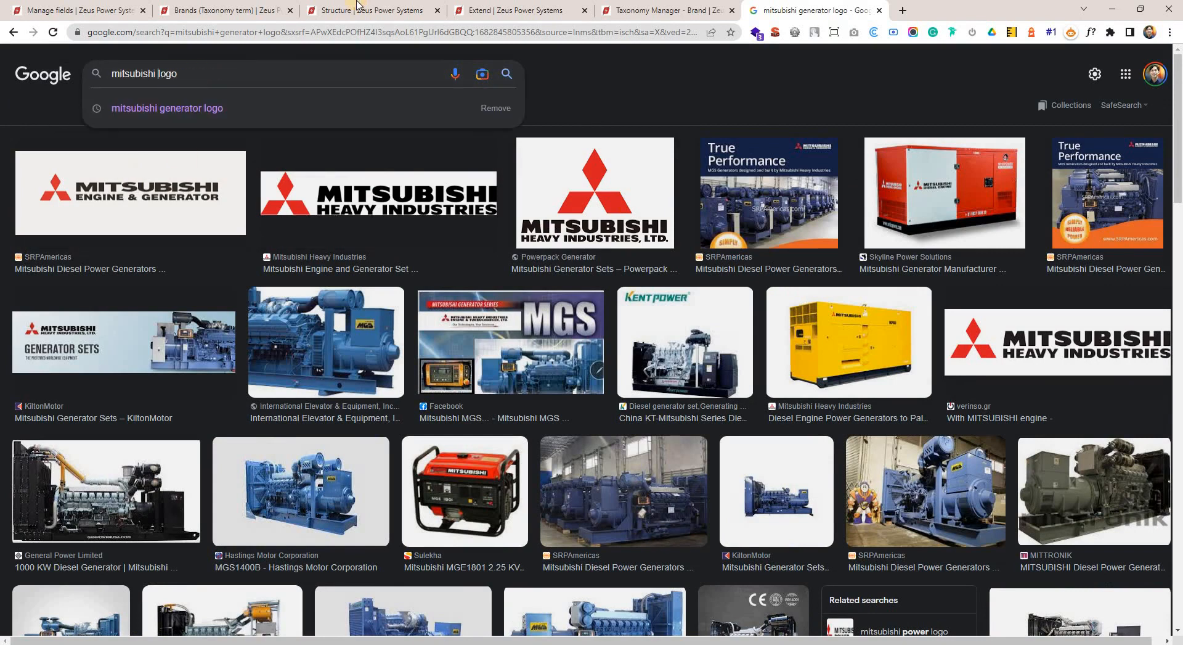
key("Return")
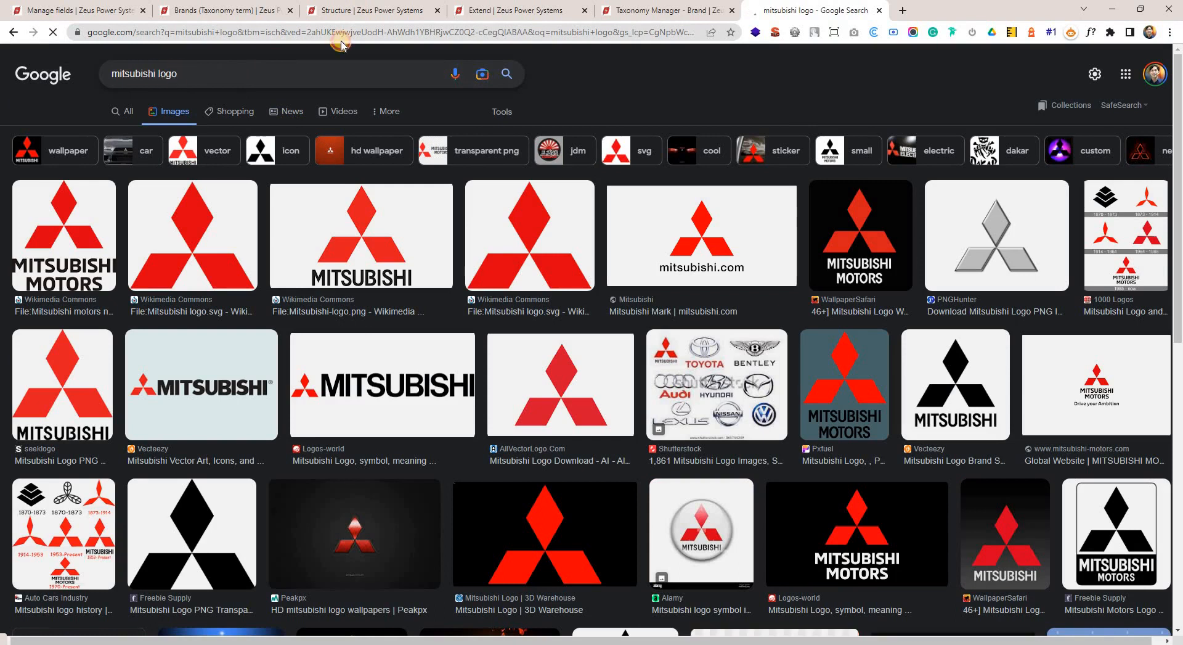
Change the image search to "mitsubishi power logo" and open the first Mitsubishi Power result in the larger preview.
type("power")
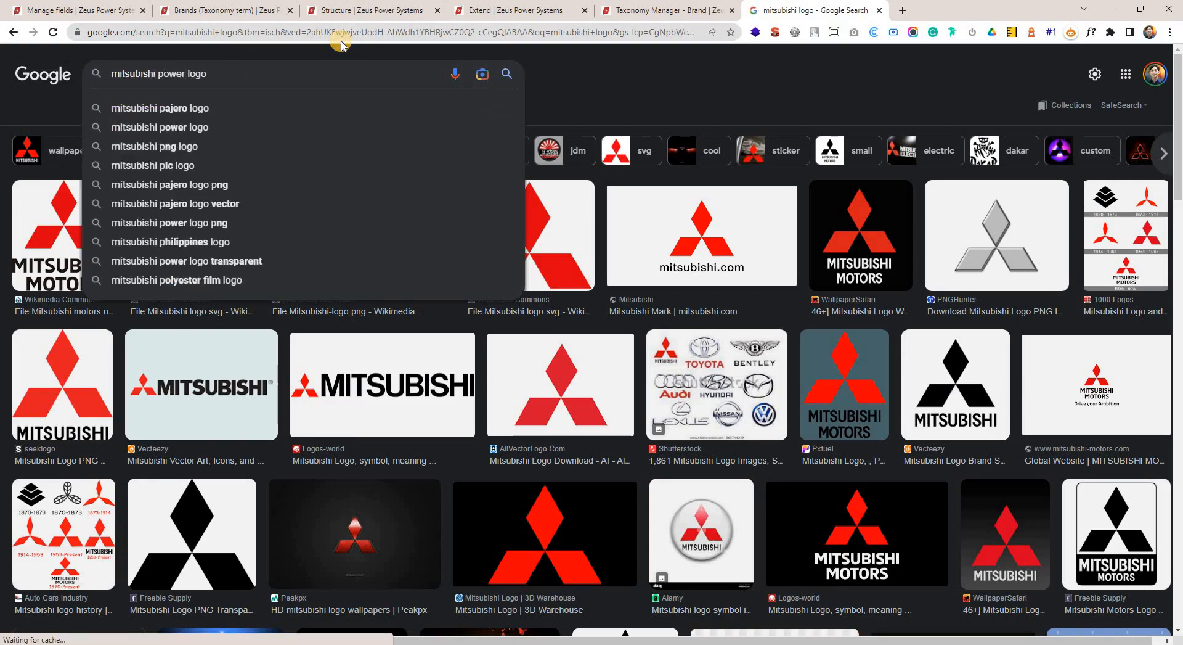
key("Return")
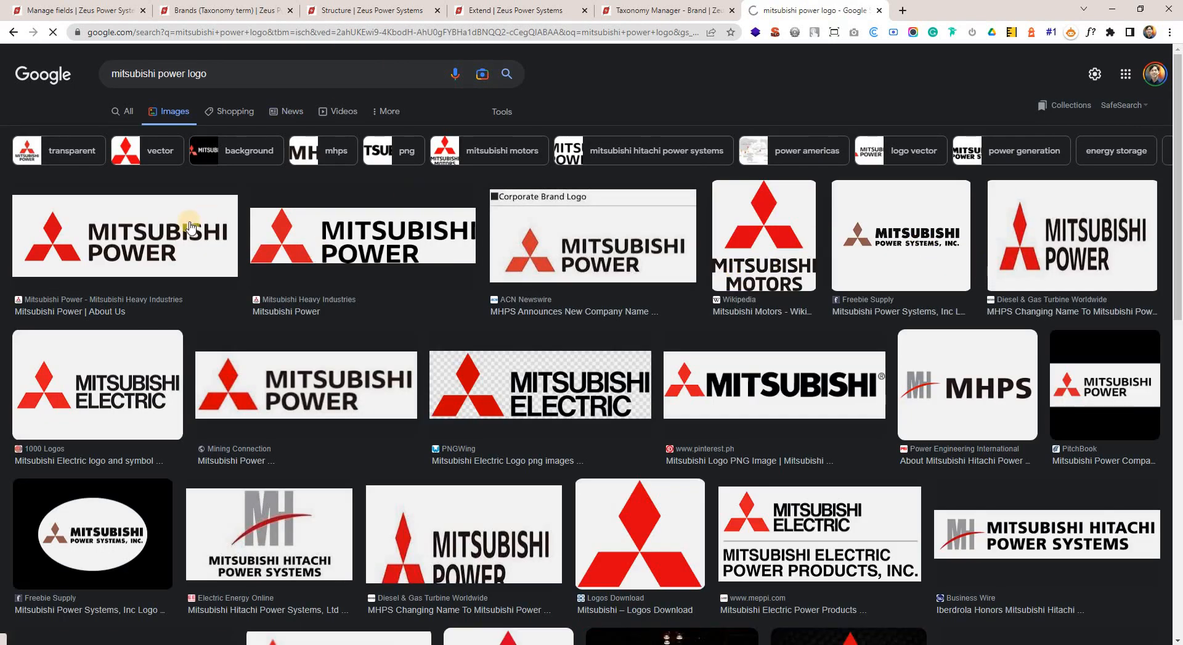
left_click(143, 239)
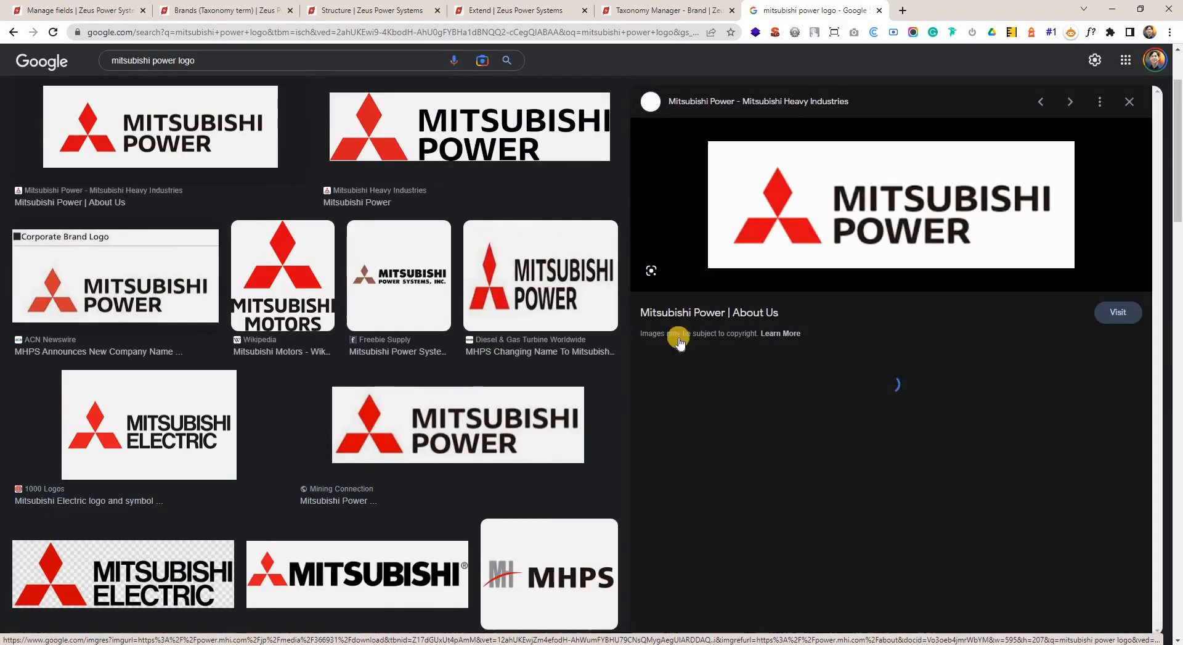
Save the enlarged Mitsubishi Power logo to the computer as logo.jpg.
right_click(822, 227)
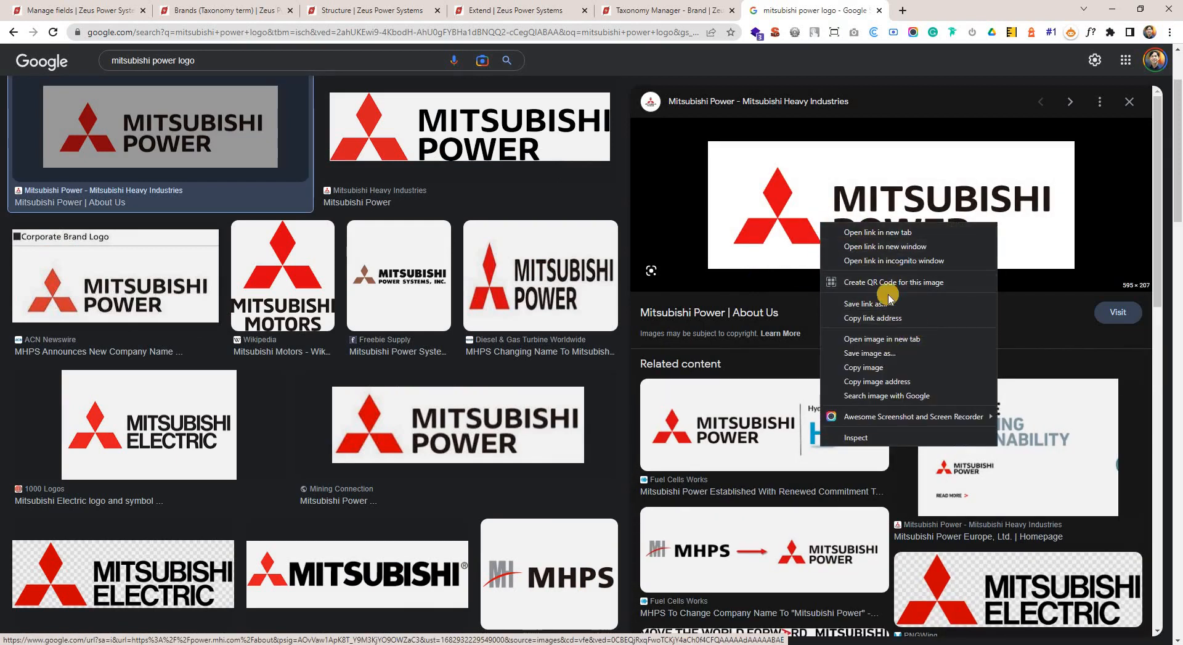
left_click(871, 352)
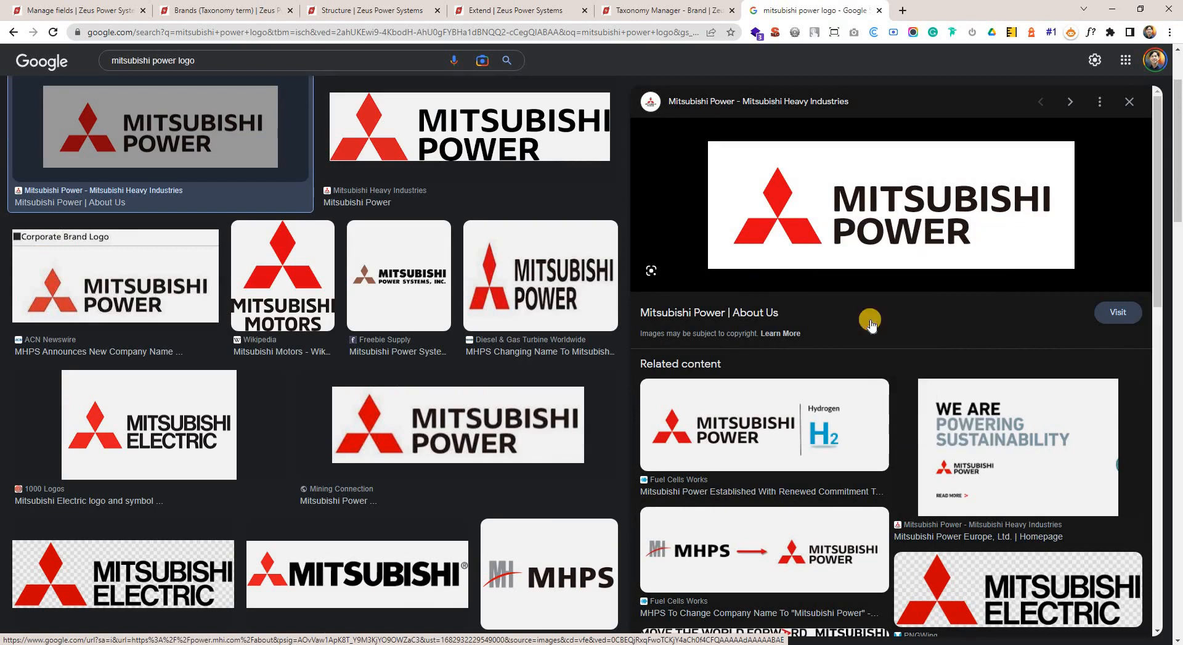
right_click(866, 190)
left_click(917, 318)
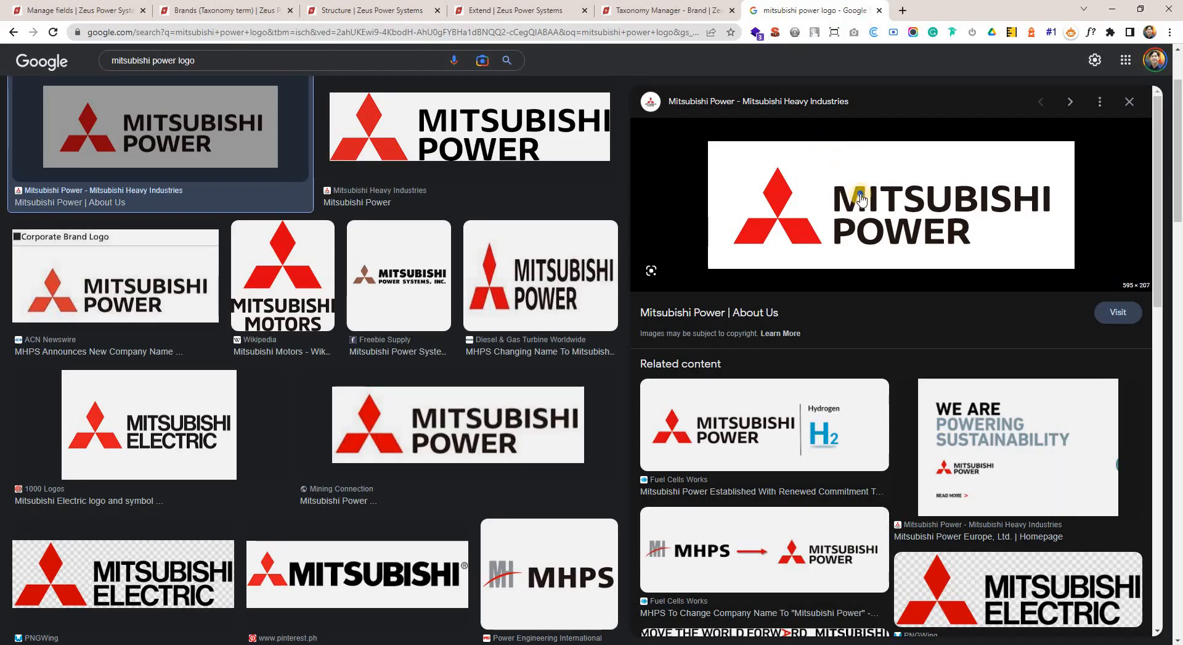
right_click(860, 194)
left_click(888, 45)
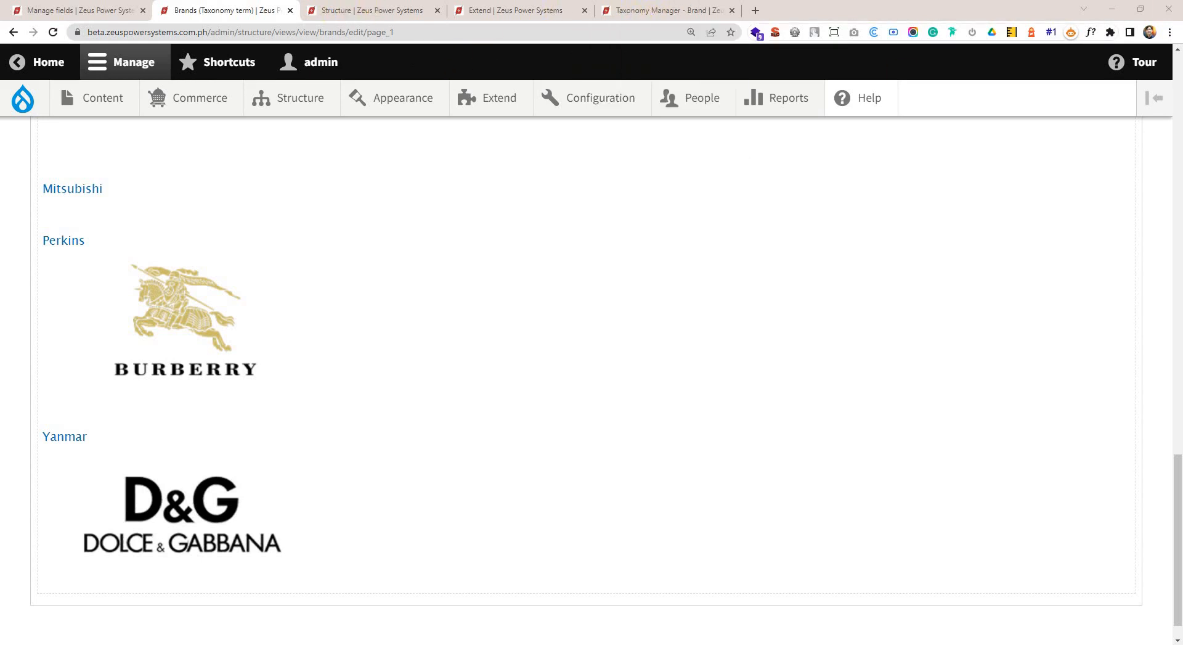
Go back to the Brand vocabulary in Drupal, list its terms and open the Mitsubishi term for editing.
left_click(102, 15)
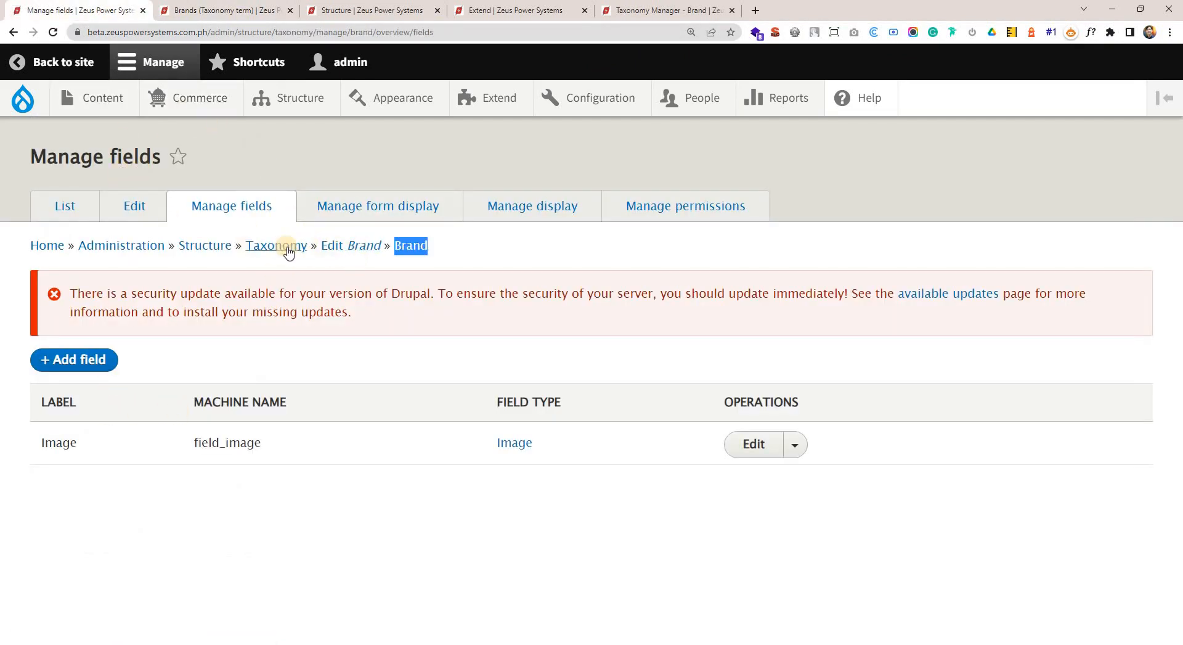
left_click(354, 251)
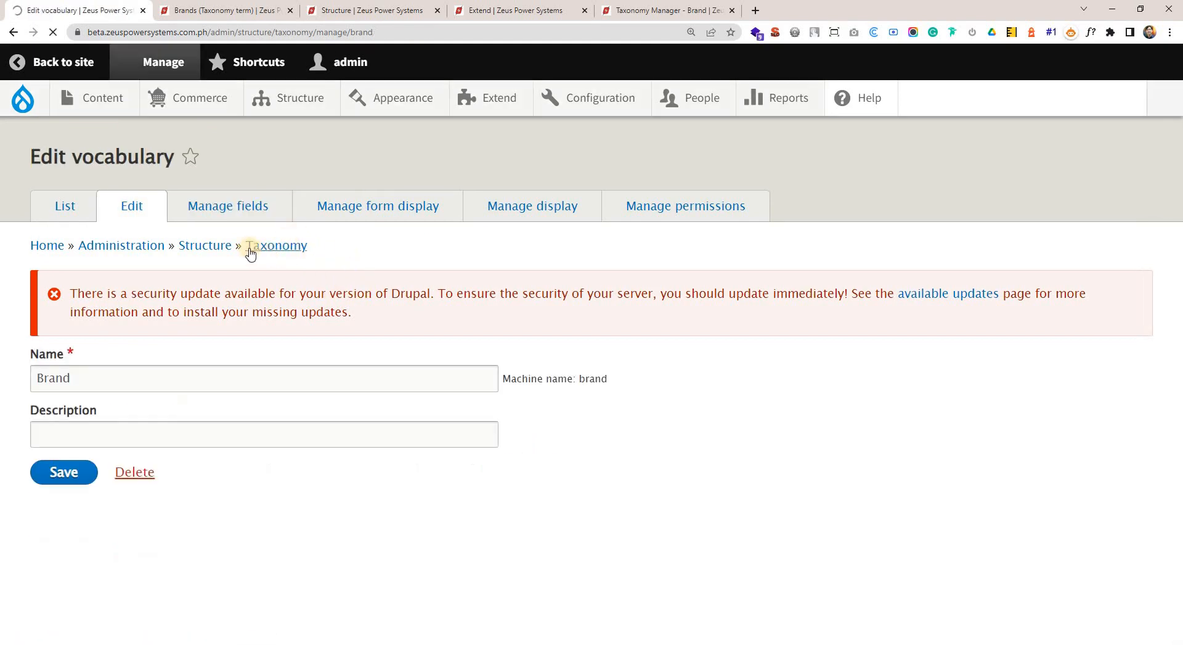
left_click(80, 206)
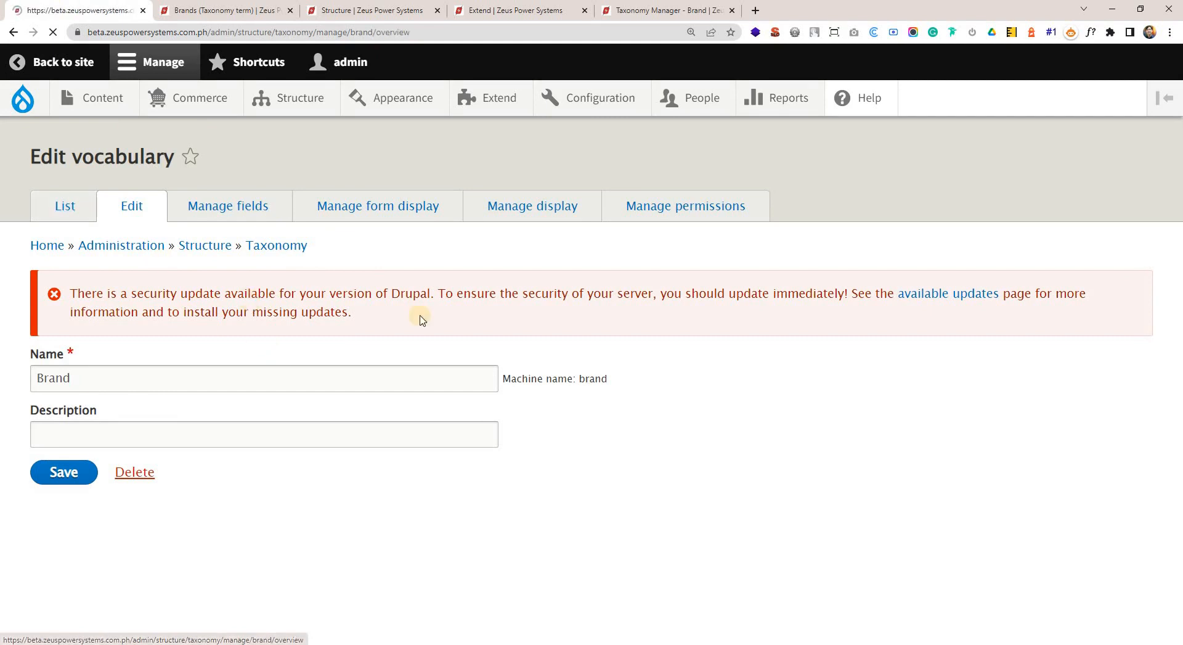
scroll(228, 401, "down", 3)
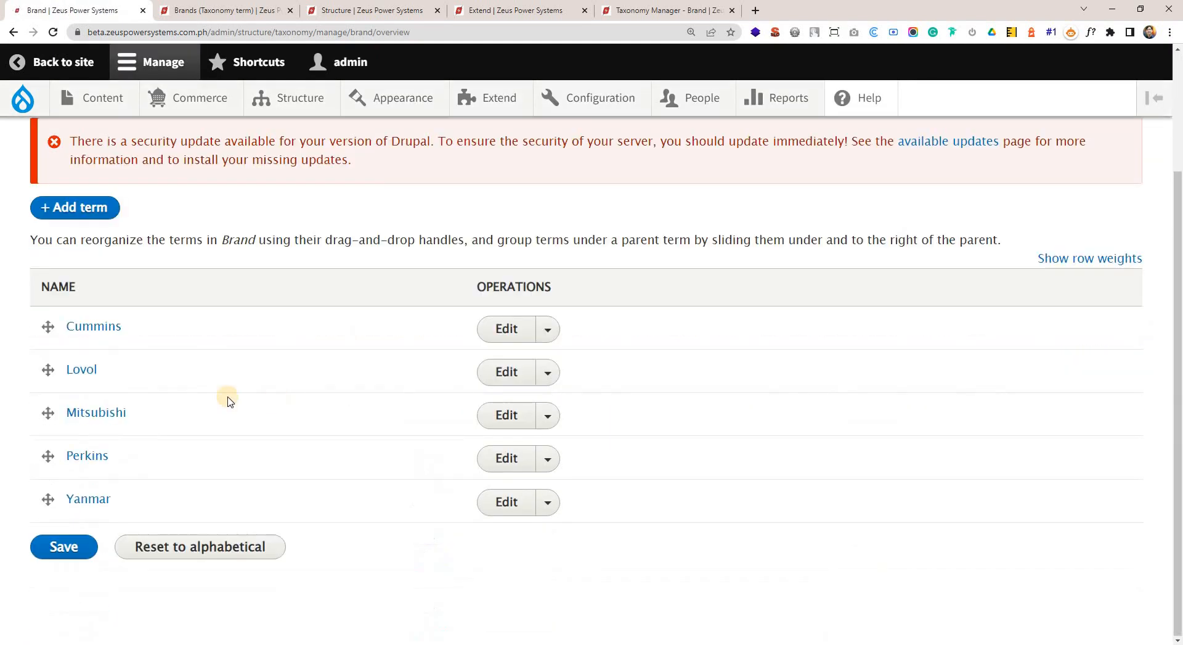
left_click(514, 418)
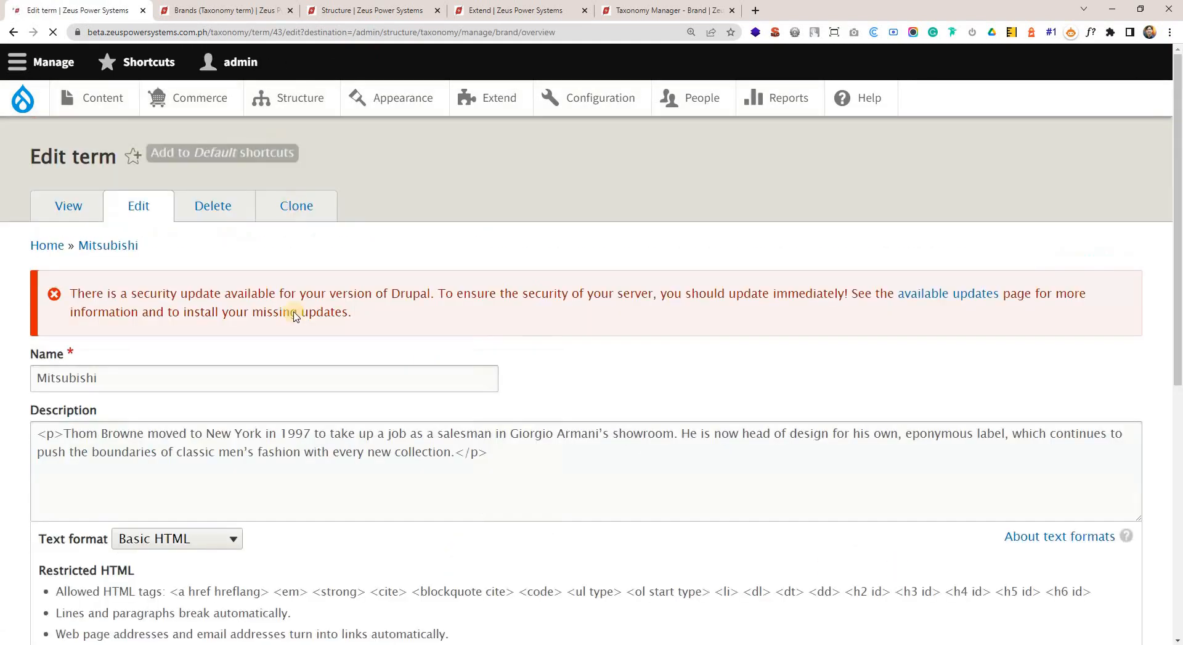
Delete all the placeholder text from the Mitsubishi term's description.
scroll(219, 293, "down", 3)
left_click(303, 306)
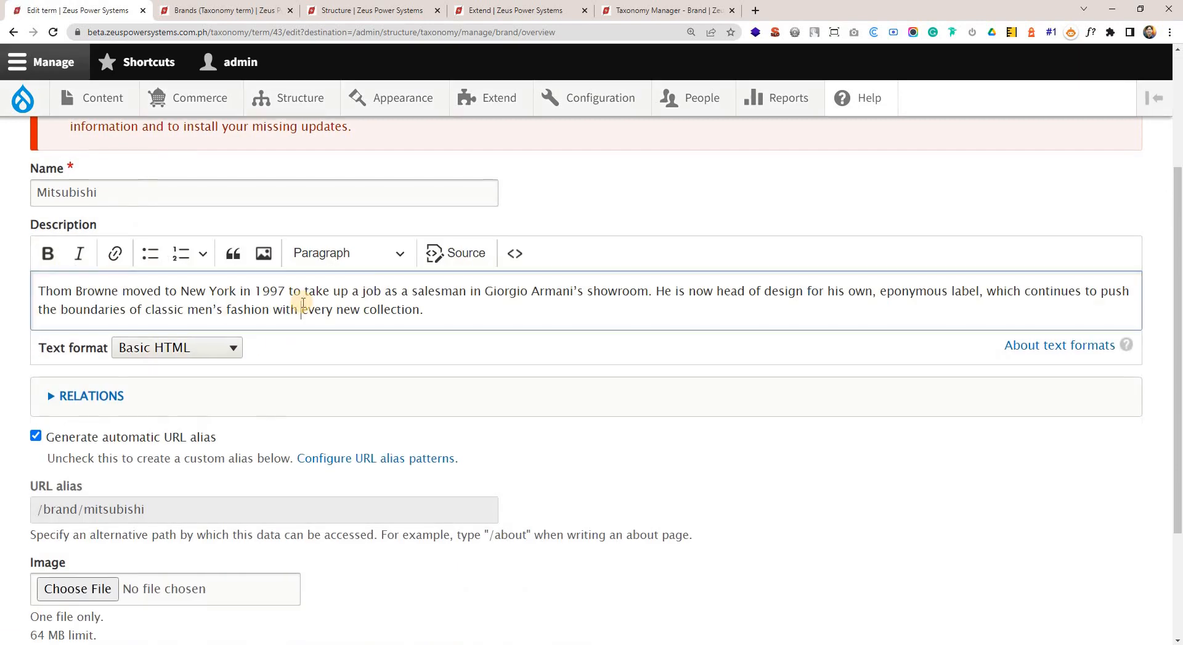
key("ctrl+a")
key("BackSpace")
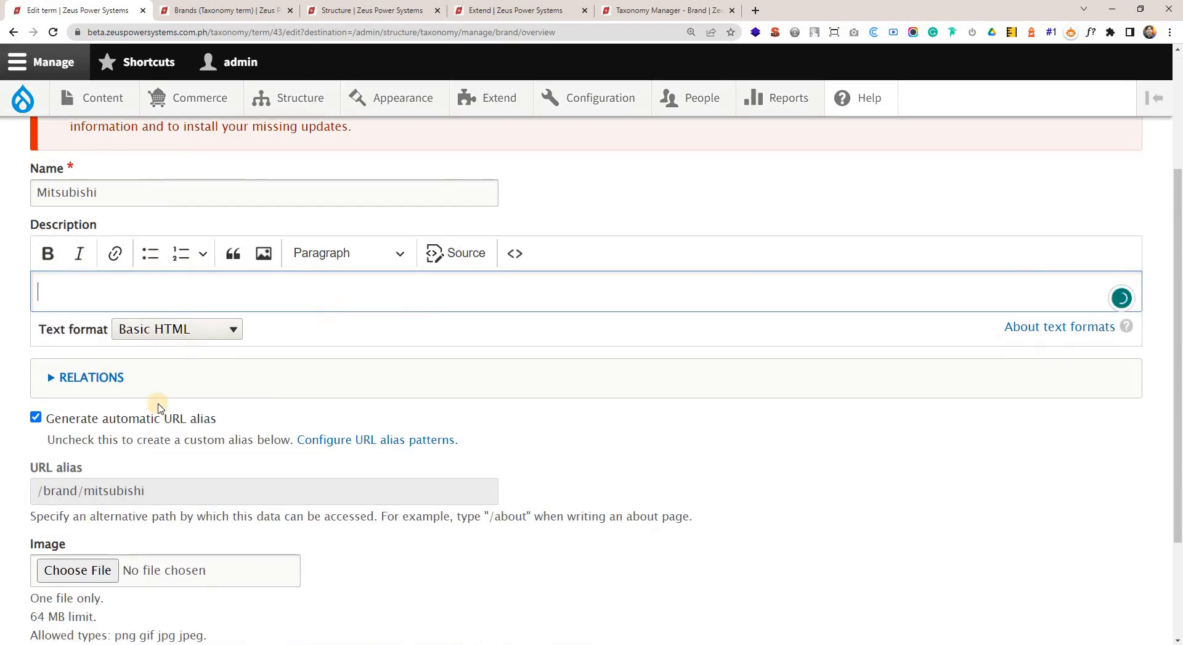
Upload logo.jpg from the Desktop as the Mitsubishi term's image.
scroll(191, 439, "down", 1)
left_click(92, 508)
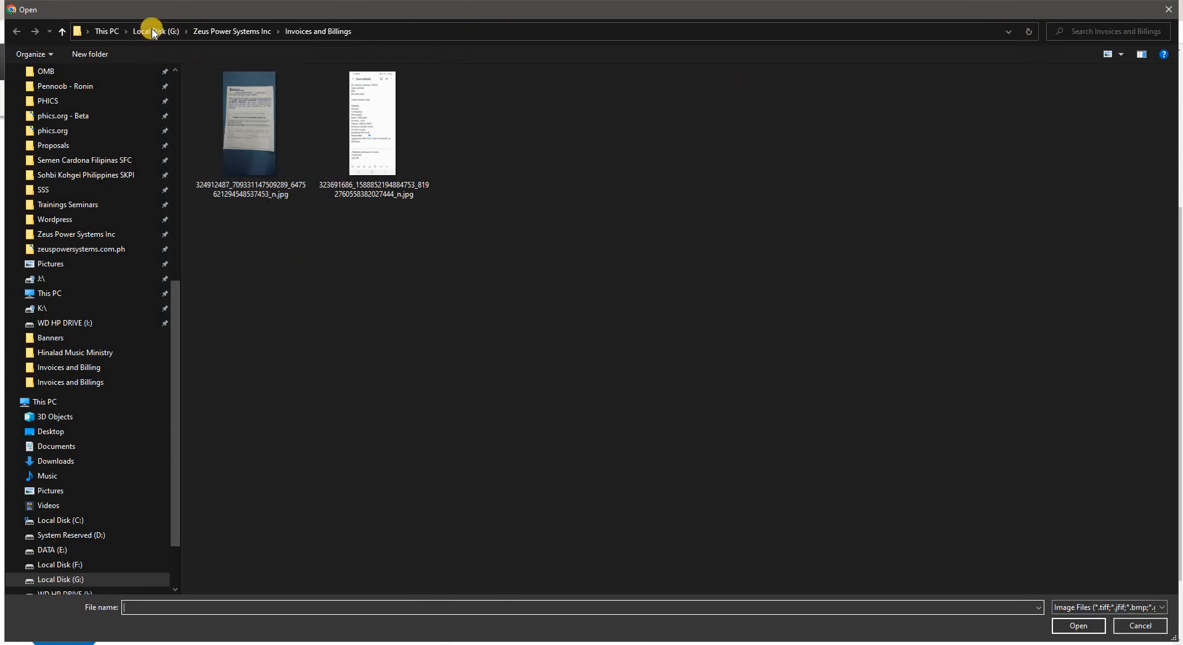
scroll(173, 91, "up", 10)
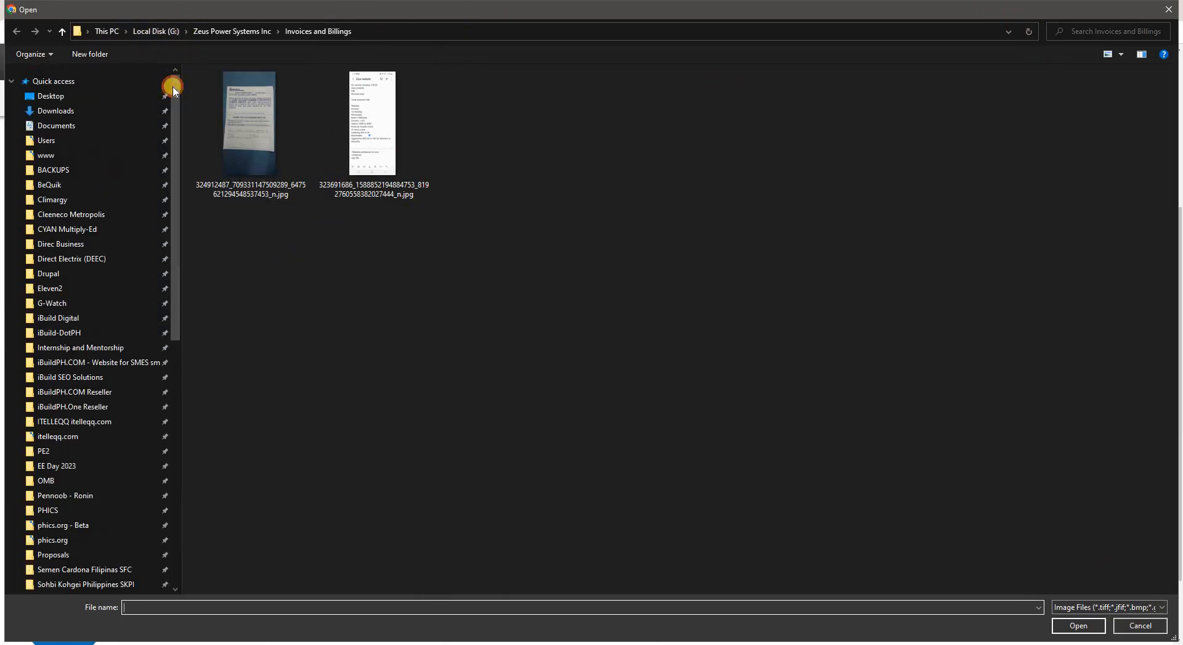
left_click(87, 96)
double_click(283, 112)
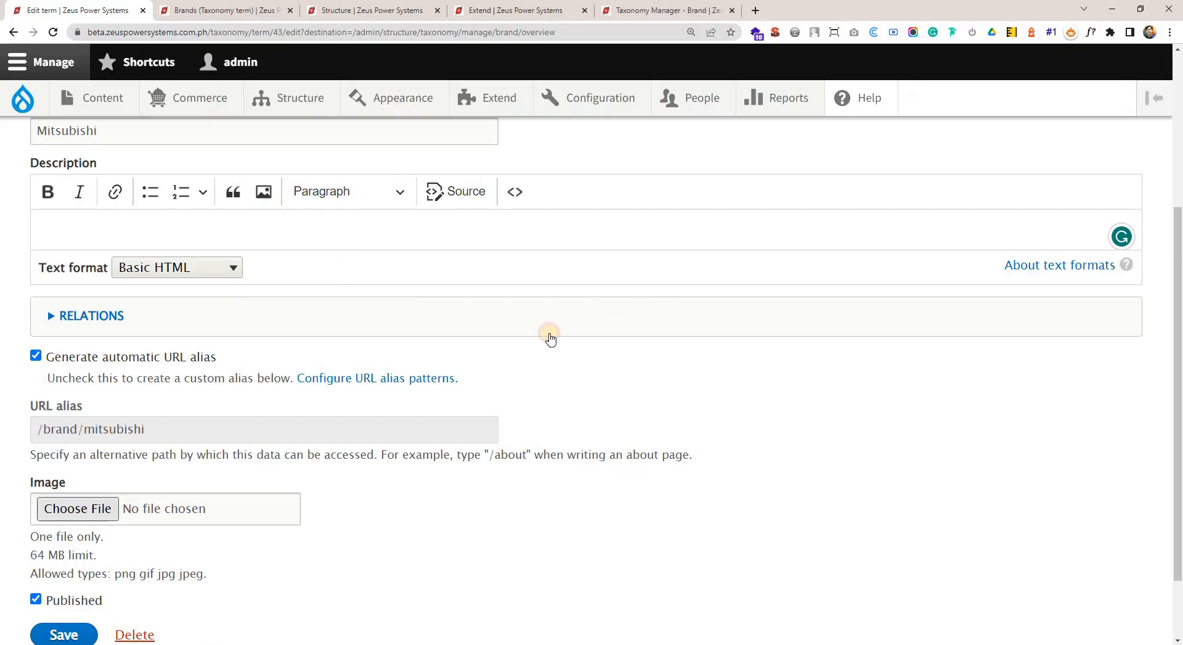
scroll(300, 518, "down", 1)
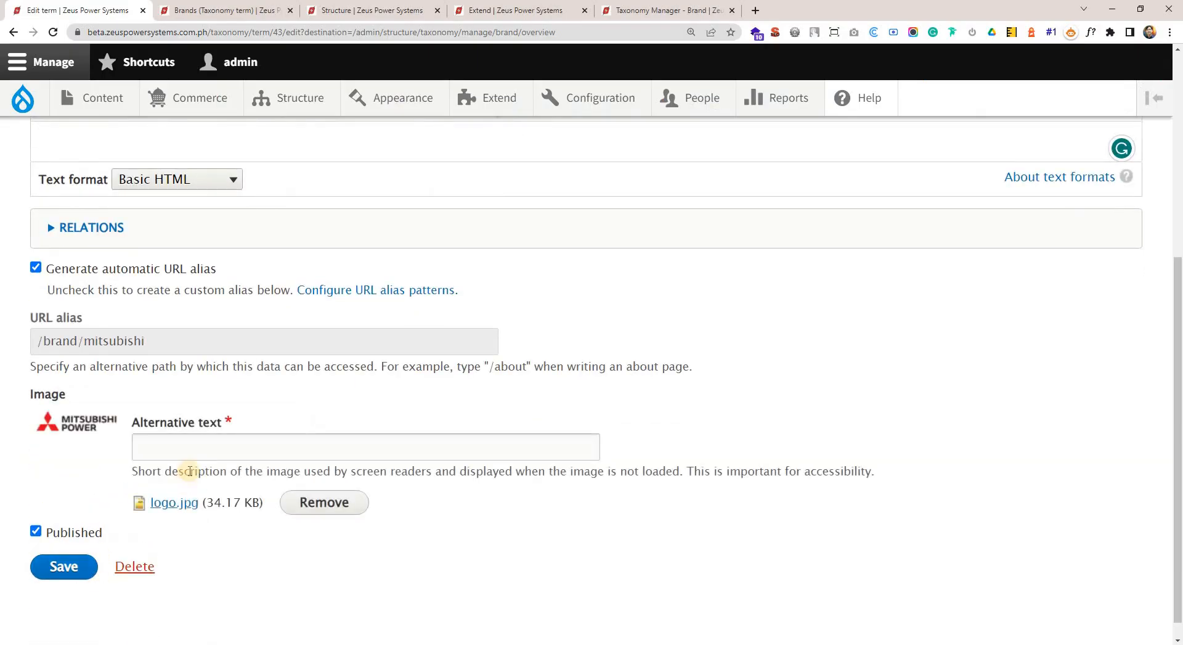
Set the image's alternative text to "Mitsubishi logo" and save the term.
left_click(202, 454)
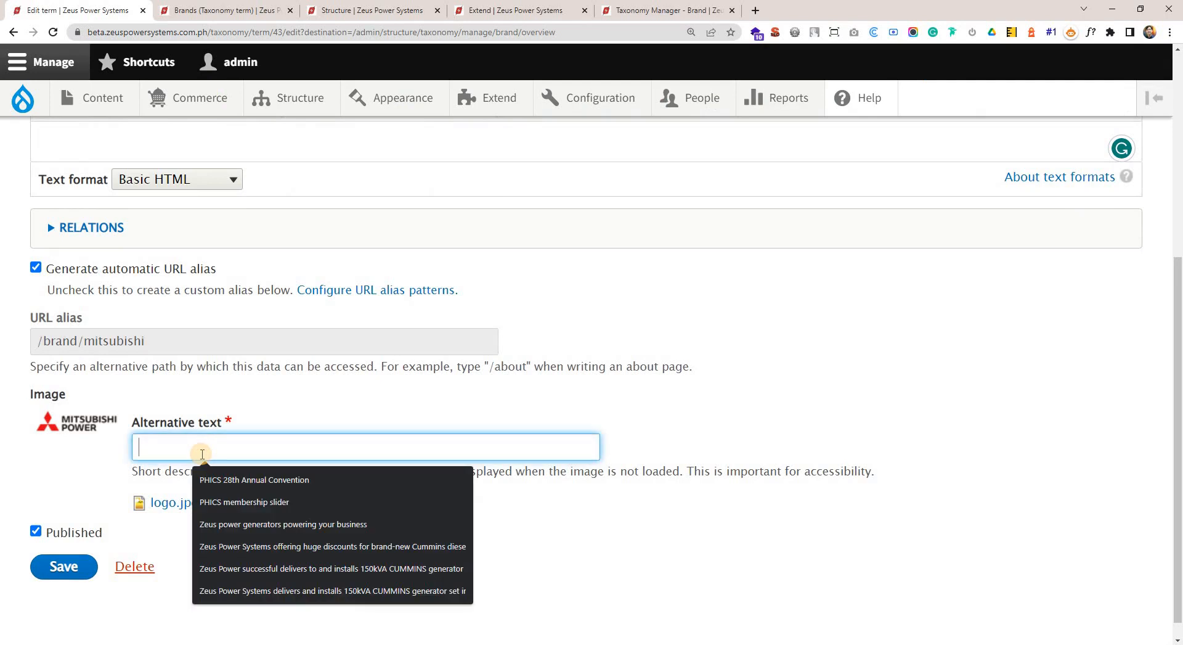
type("Mitsubishi logo")
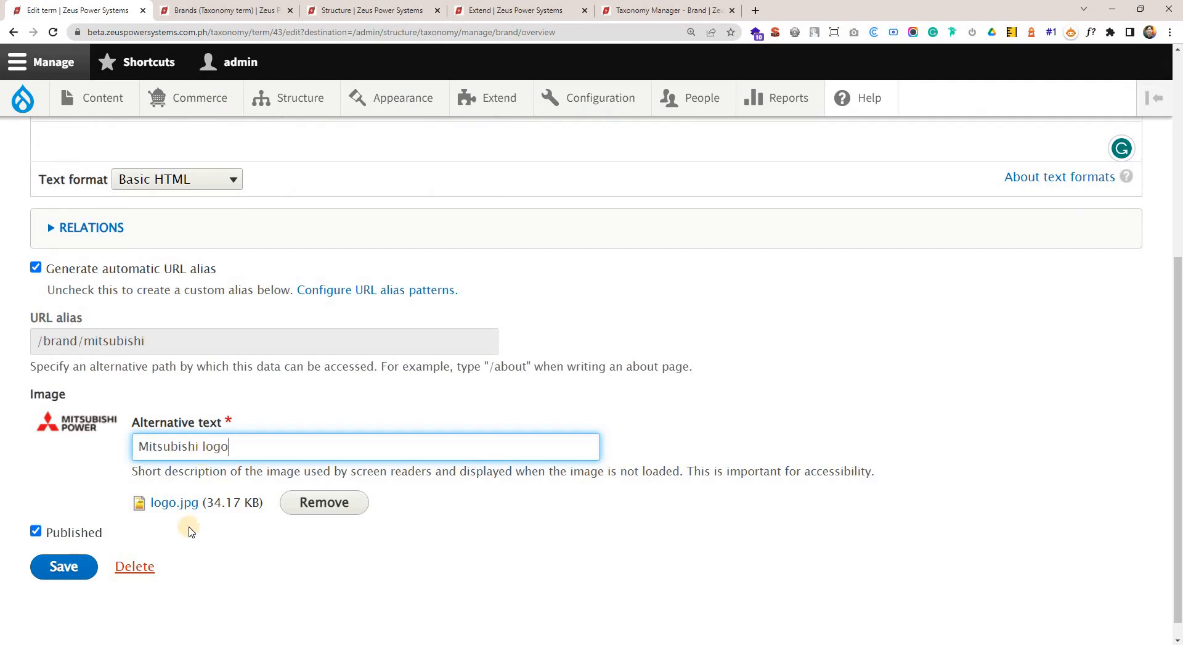
left_click(65, 565)
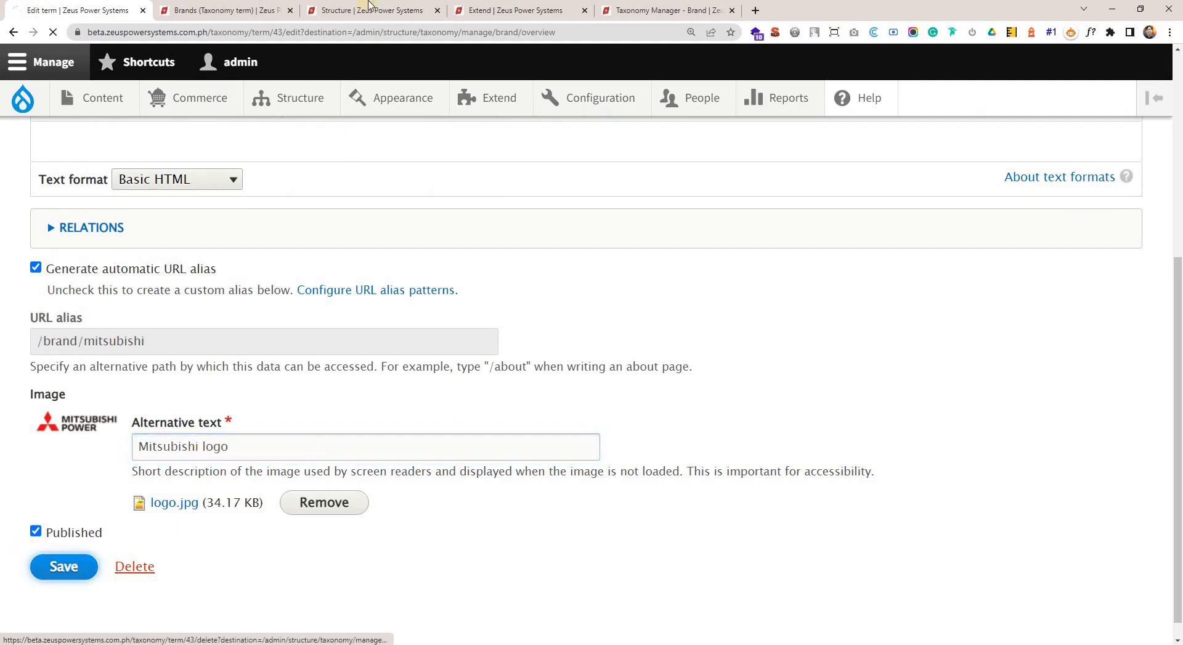
Reload the Brands view editor and check the Mitsubishi entry's image in the preview.
left_click(223, 10)
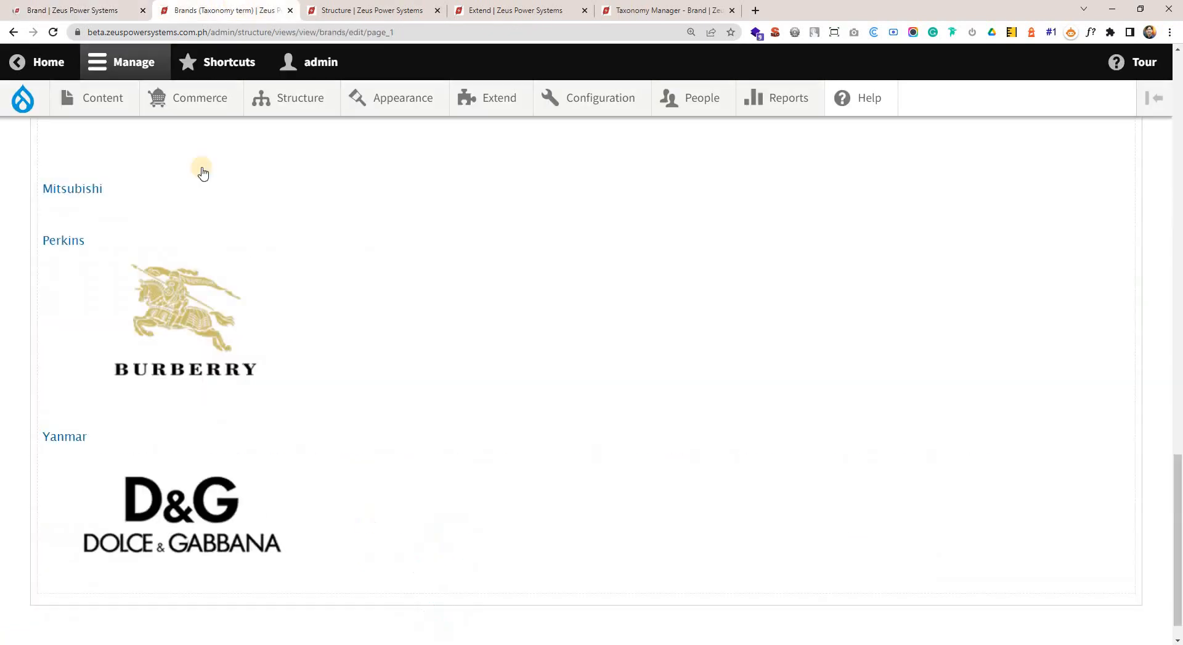
scroll(241, 247, "up", 4)
left_click(53, 32)
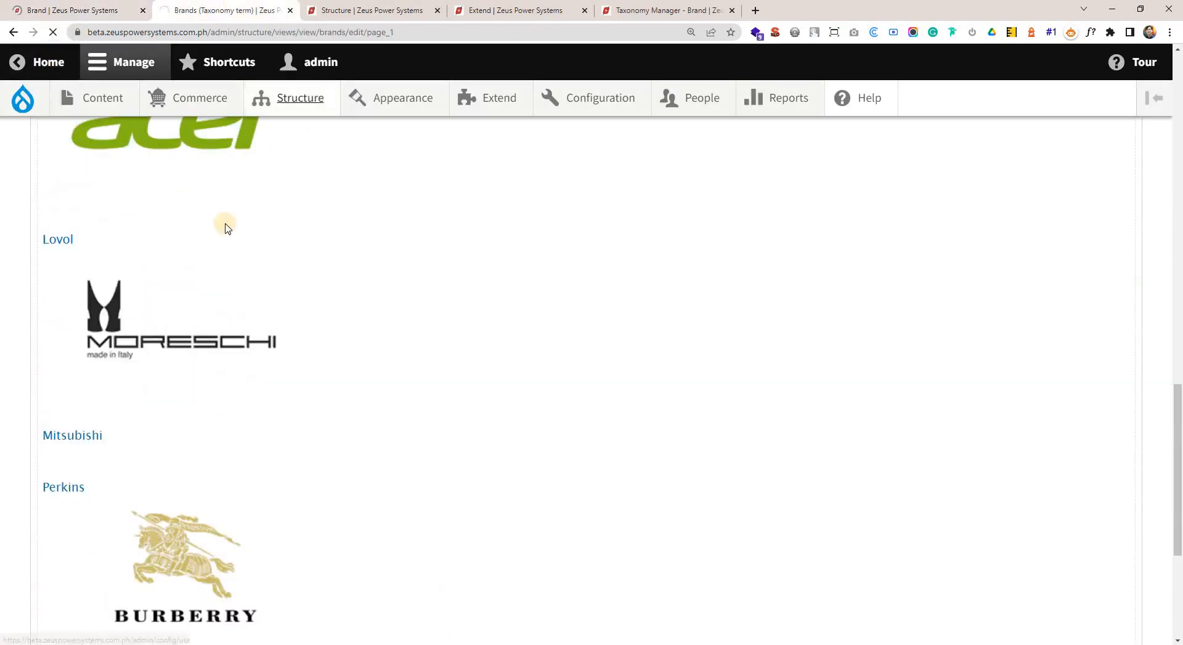
scroll(304, 402, "down", 7)
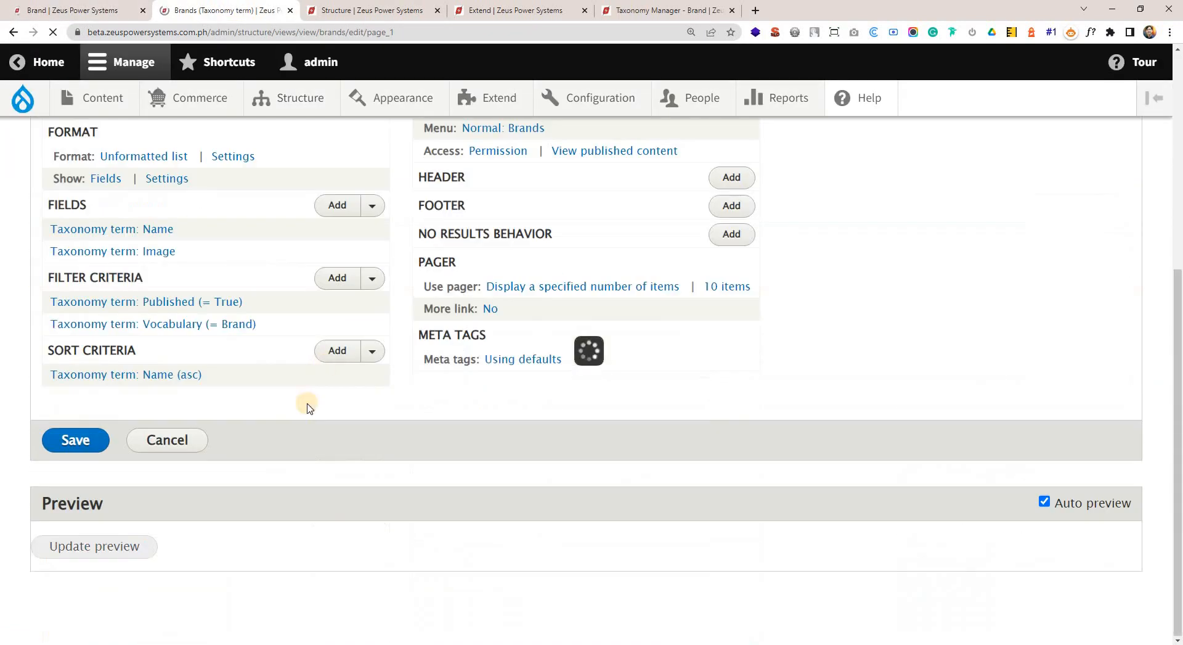
scroll(456, 462, "down", 12)
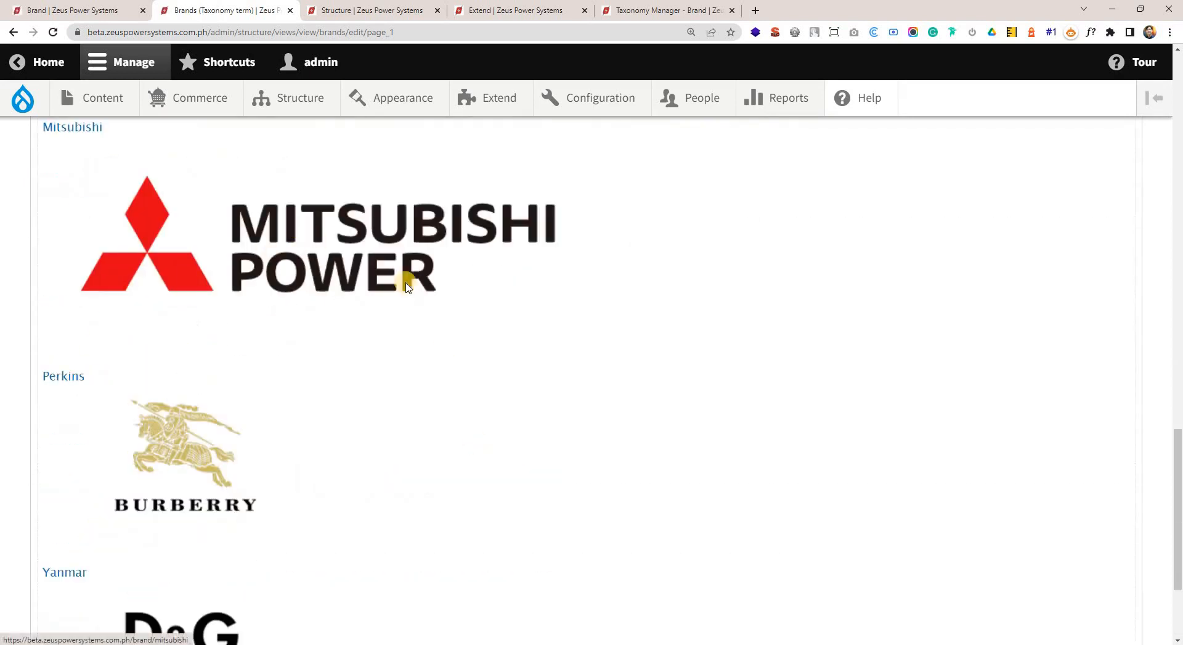
Review the page display's available actions and its path setting, leaving the path dialog without changes.
scroll(406, 275, "up", 3)
scroll(397, 351, "up", 12)
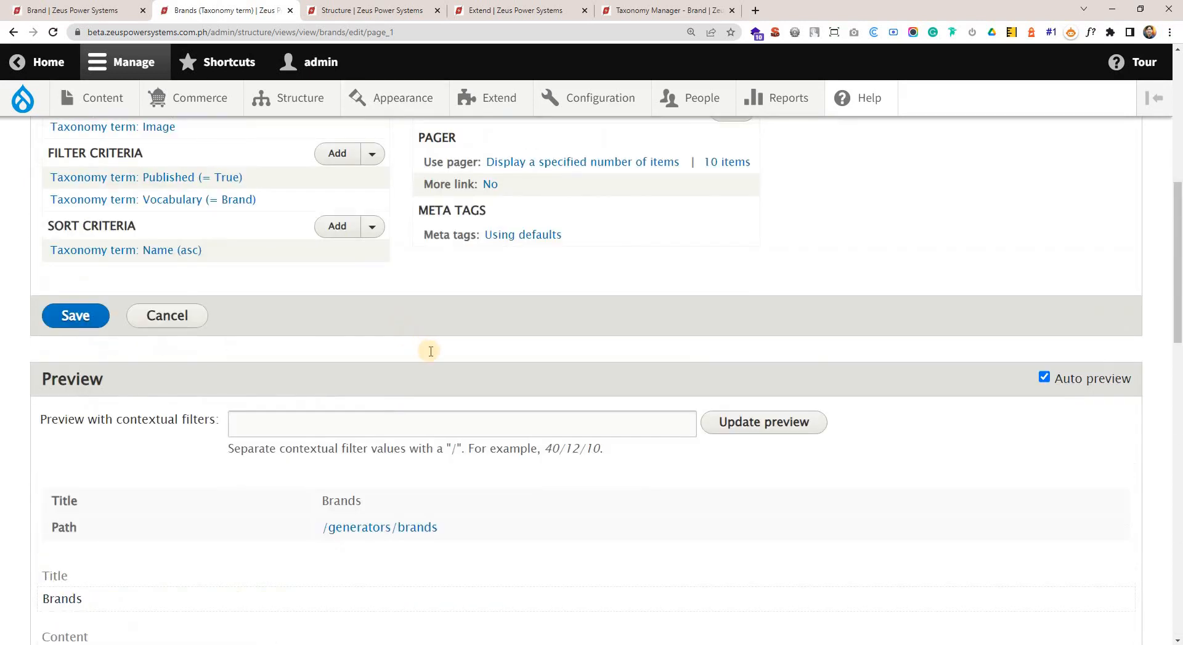
scroll(431, 351, "up", 5)
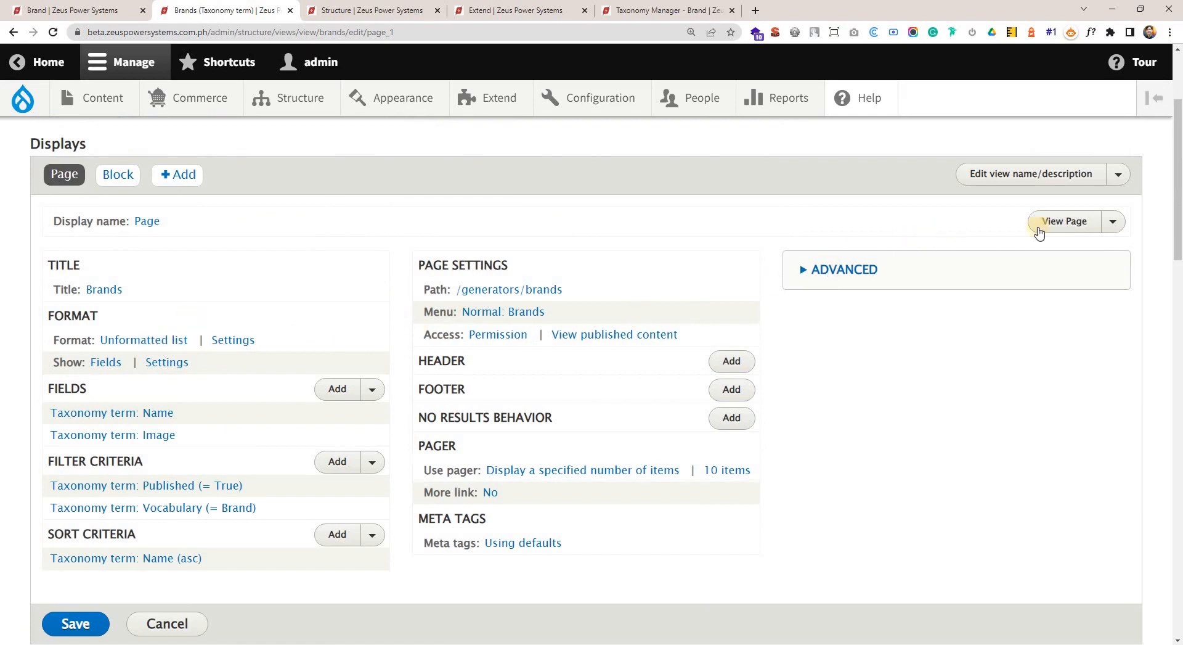
left_click(1113, 223)
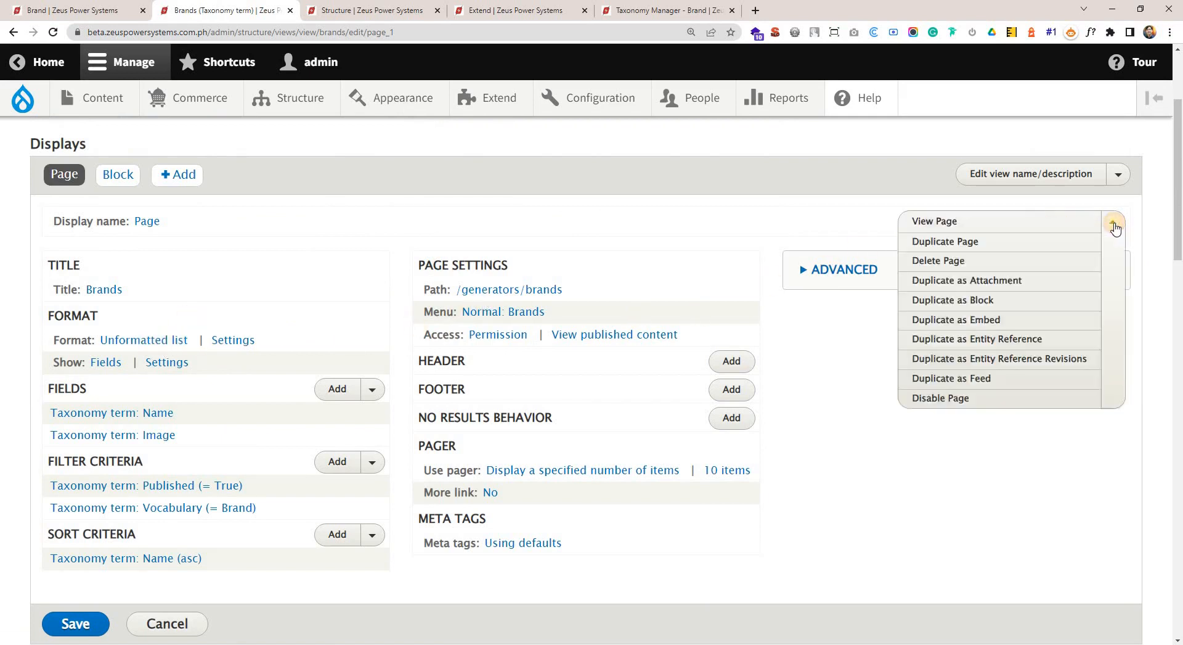
right_click(969, 223)
left_click(577, 300)
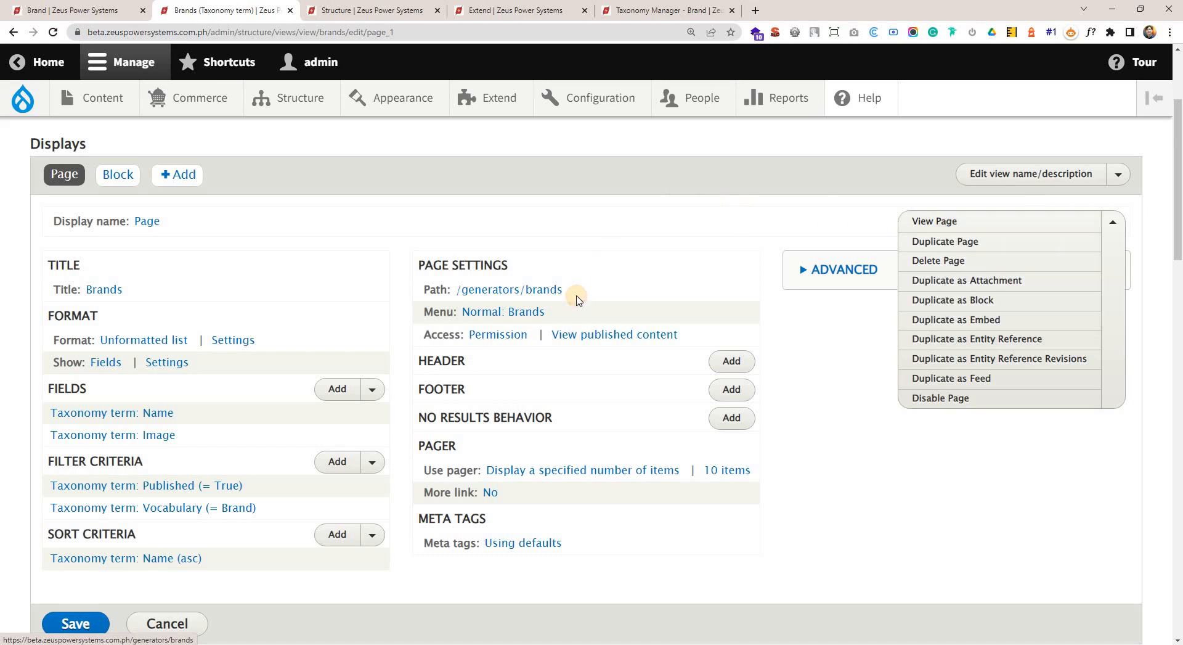
left_click_drag(577, 300, 462, 289)
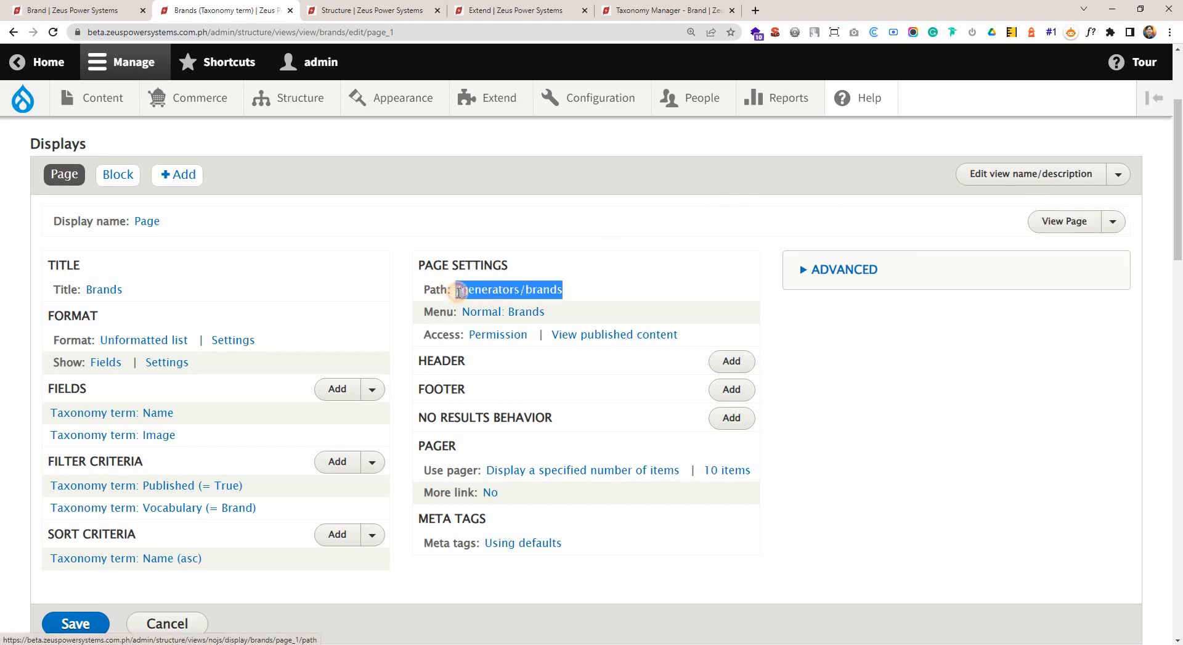
left_click(542, 294)
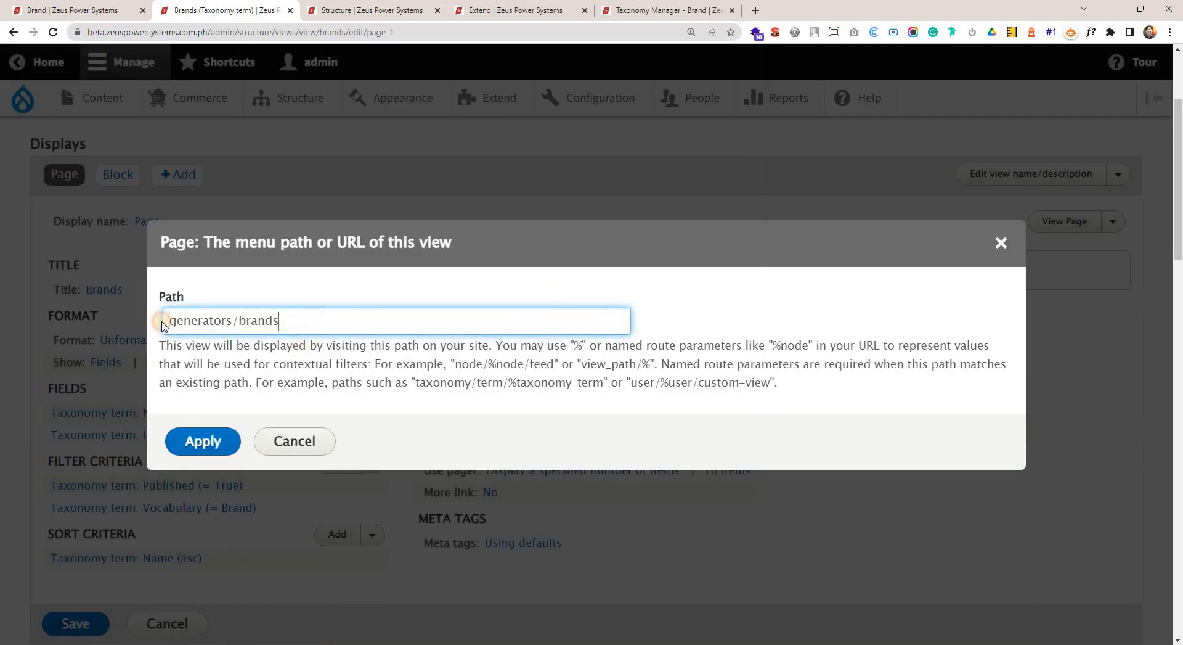
triple_click(163, 324)
left_click(1001, 242)
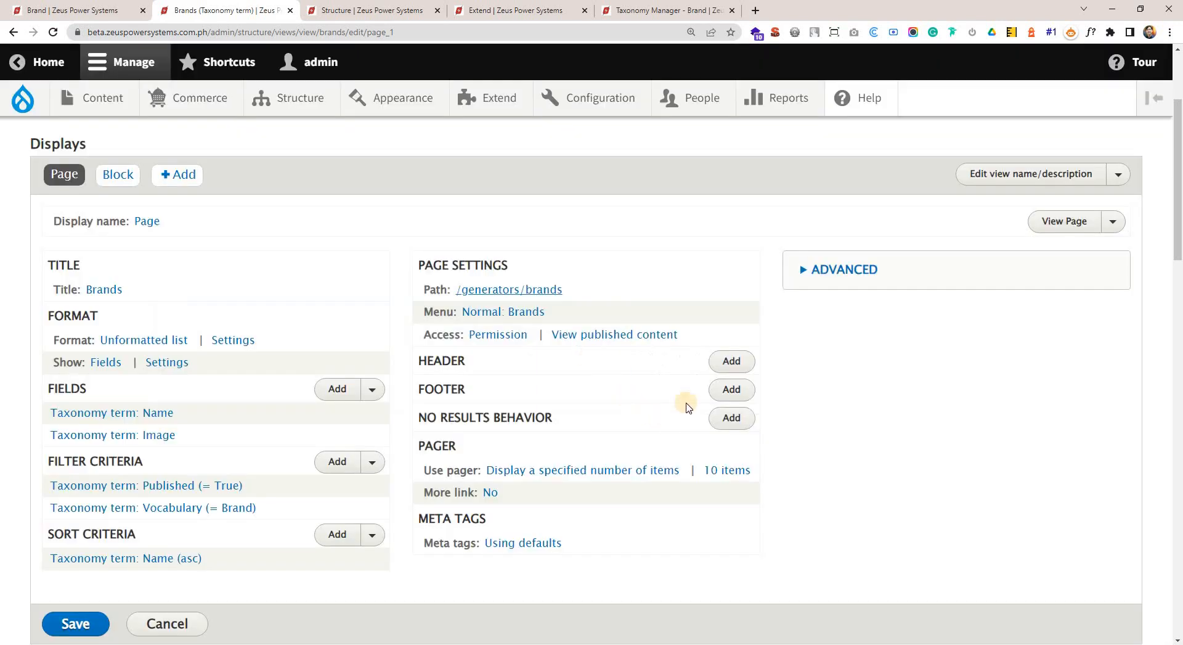
Set the Brands view's pager to display all items and apply it to all displays.
scroll(801, 444, "down", 2)
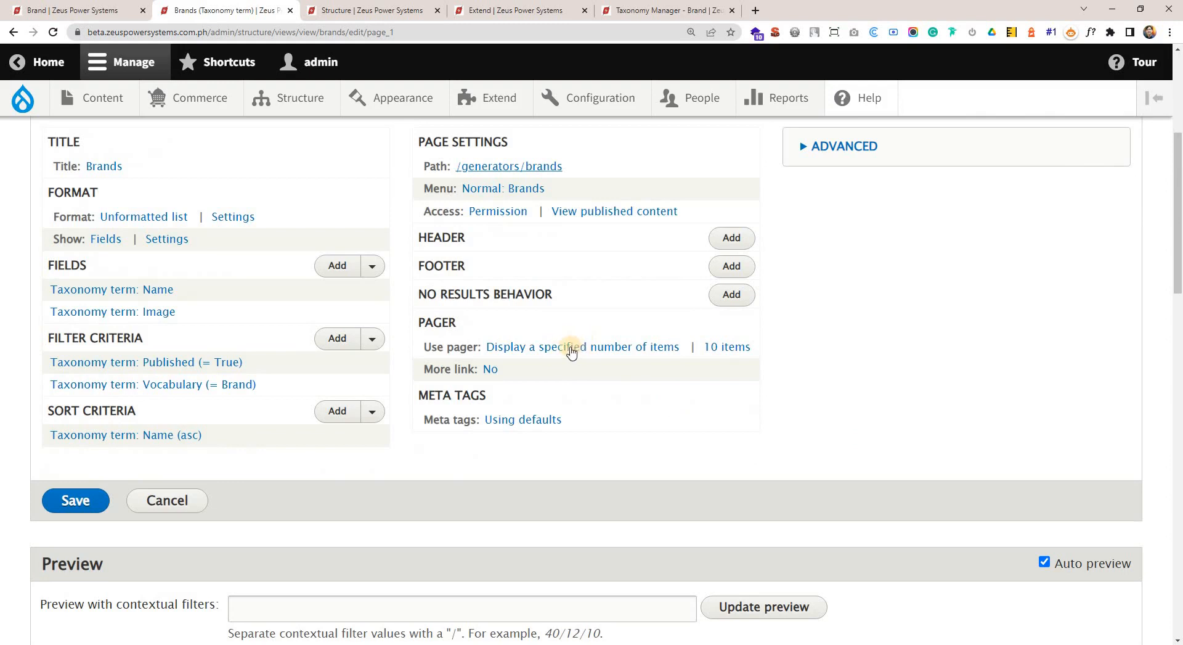
left_click(570, 348)
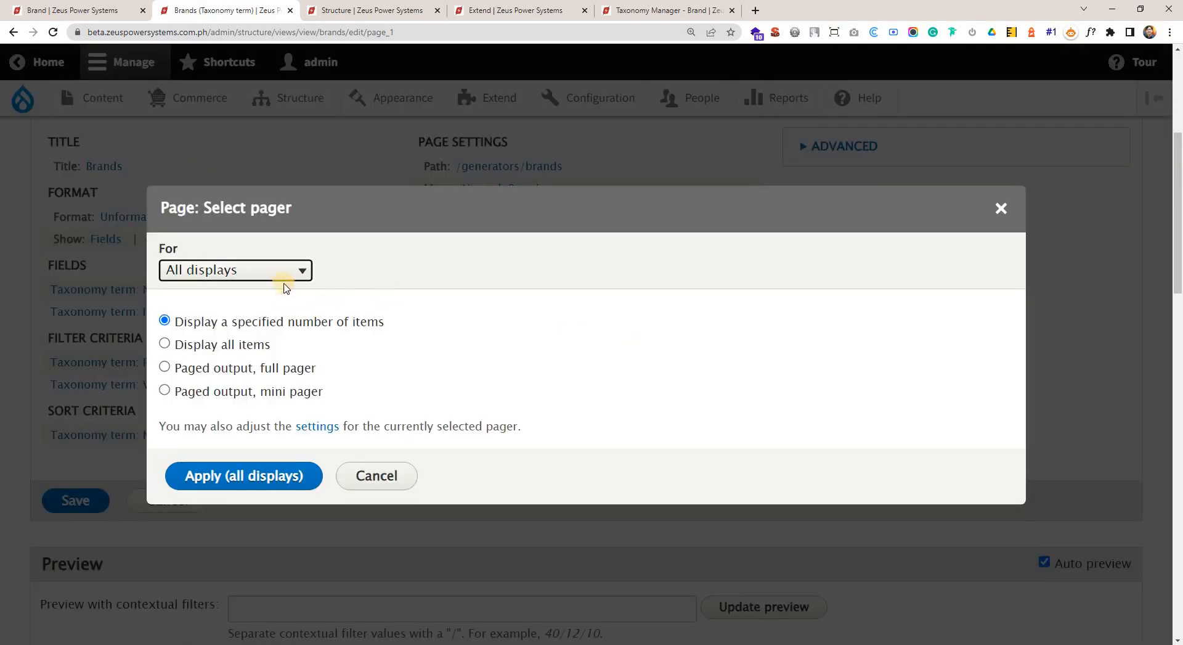
left_click(245, 344)
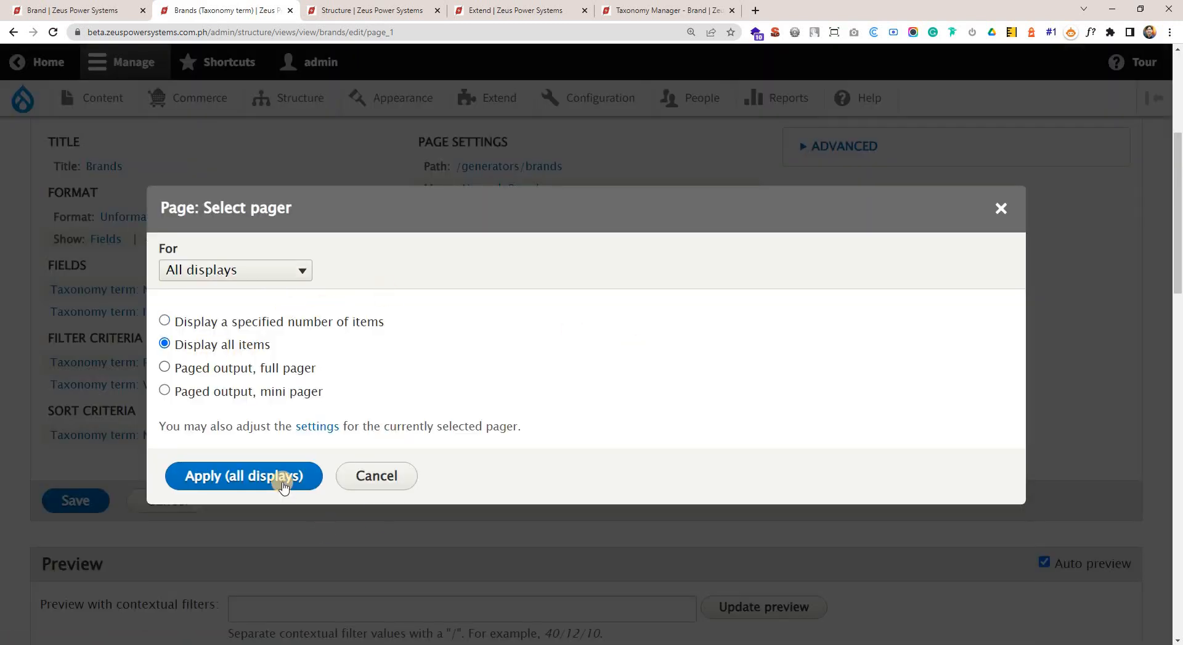
left_click(276, 478)
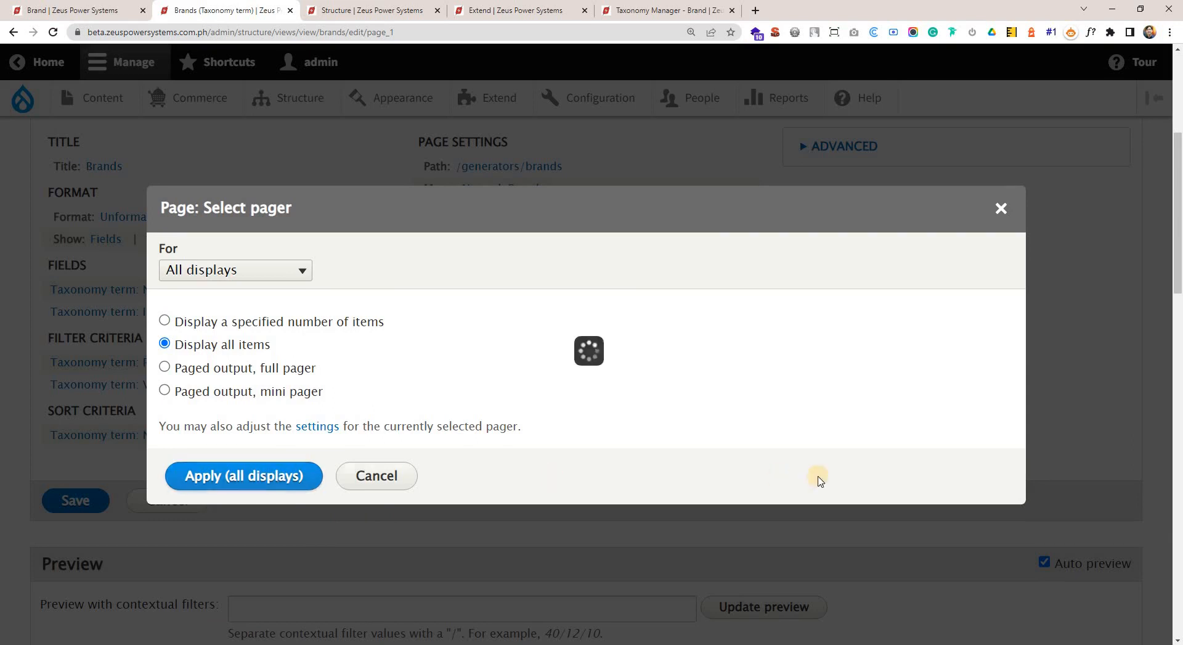
left_click(209, 419)
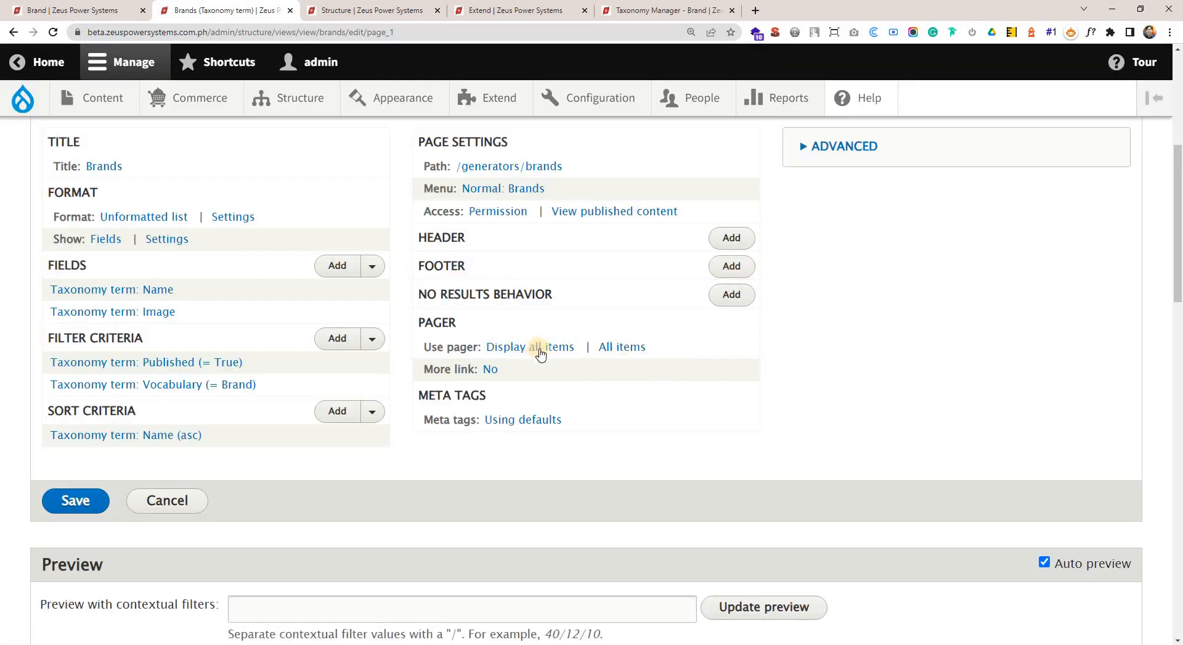
left_click_drag(485, 346, 690, 364)
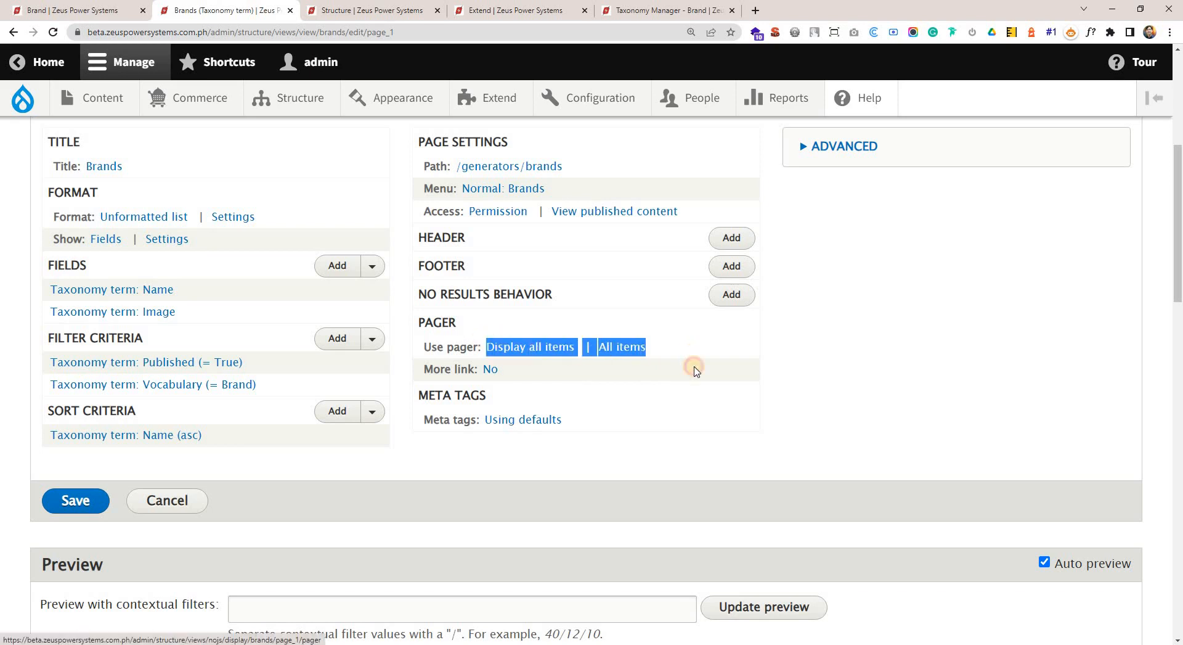
left_click(930, 423)
Examine the brand entries in the preview and the page display's filter criteria.
scroll(426, 450, "down", 8)
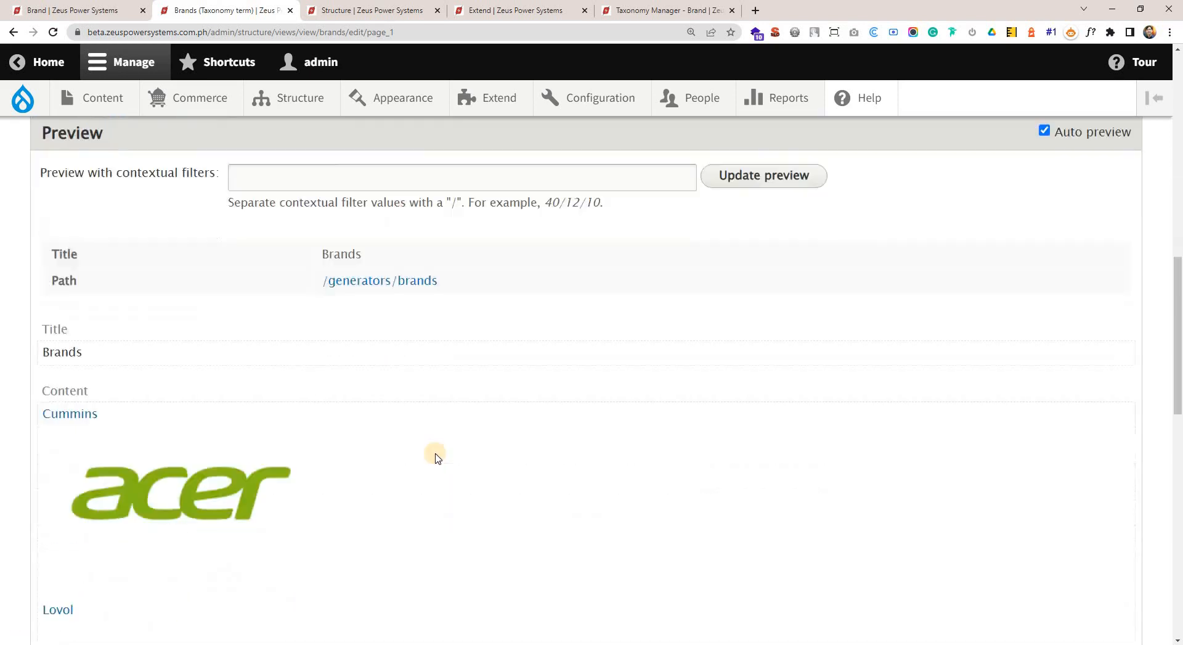
scroll(380, 431, "up", 8)
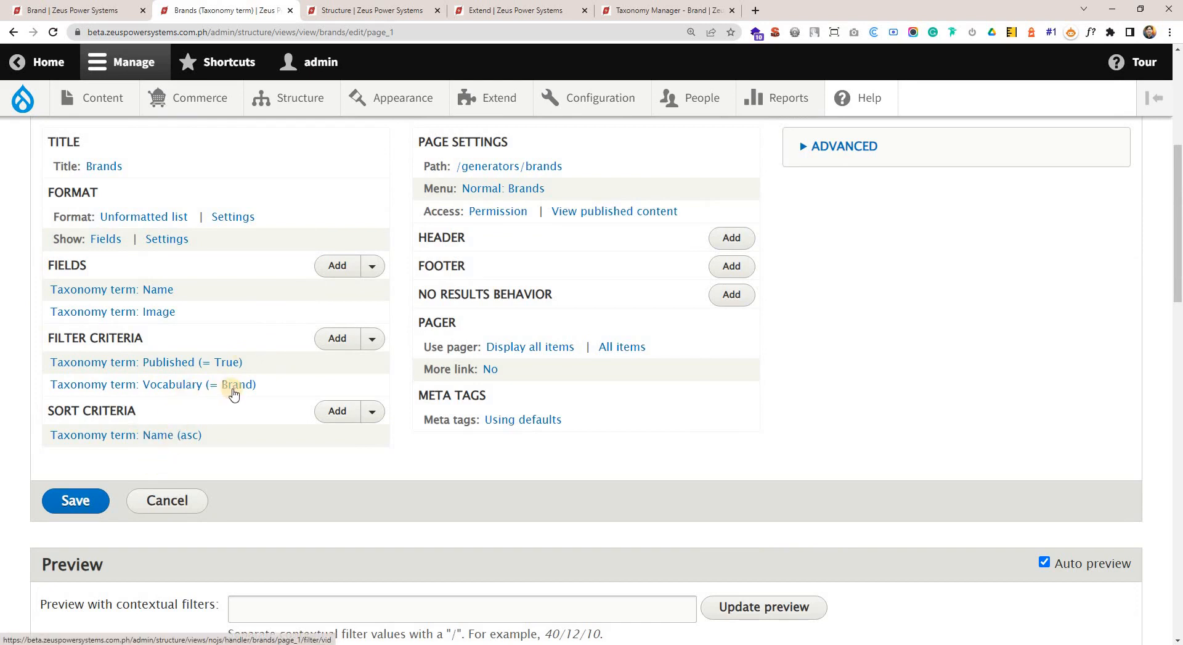
scroll(233, 394, "up", 1)
scroll(330, 402, "up", 1)
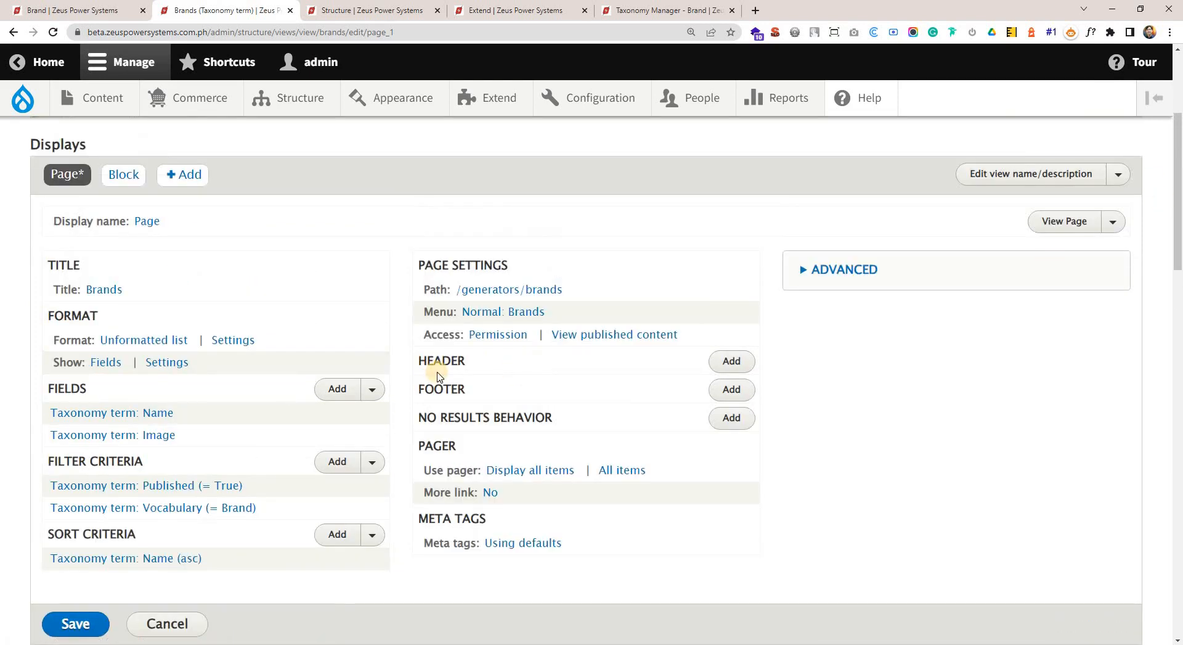
scroll(163, 429, "down", 1)
left_click_drag(134, 351, 251, 378)
scroll(256, 509, "down", 8)
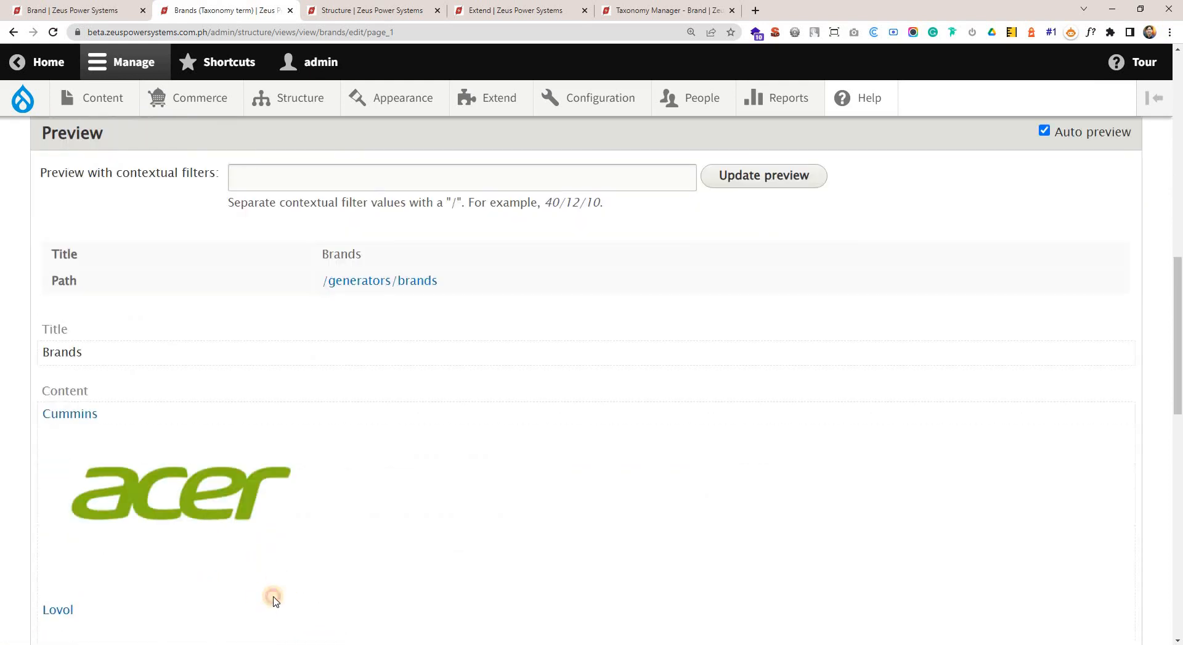
scroll(1040, 276, "up", 10)
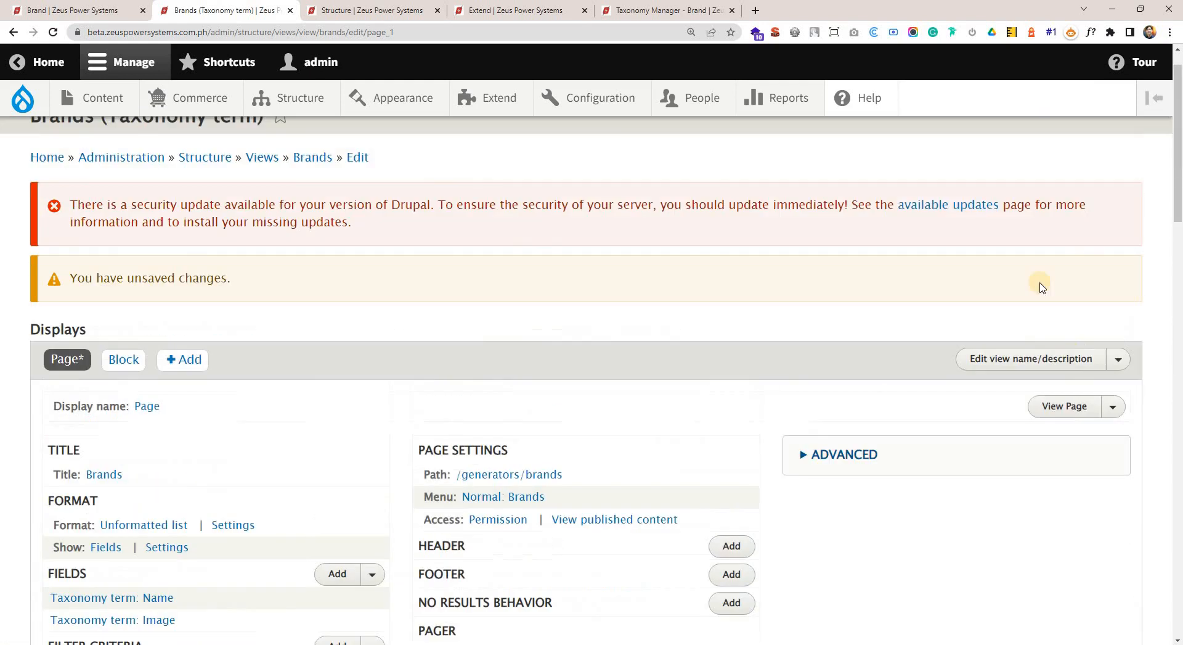
Save the Brands view with its changed pager setting.
right_click(1079, 407)
left_click(930, 378)
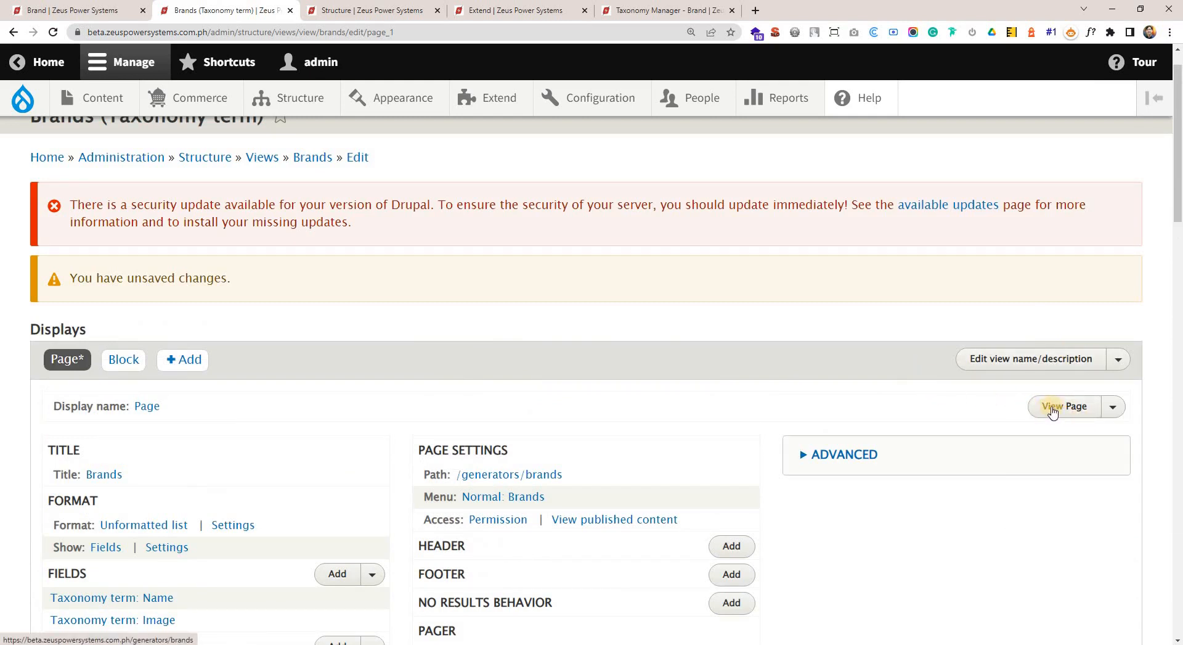
right_click(1059, 411)
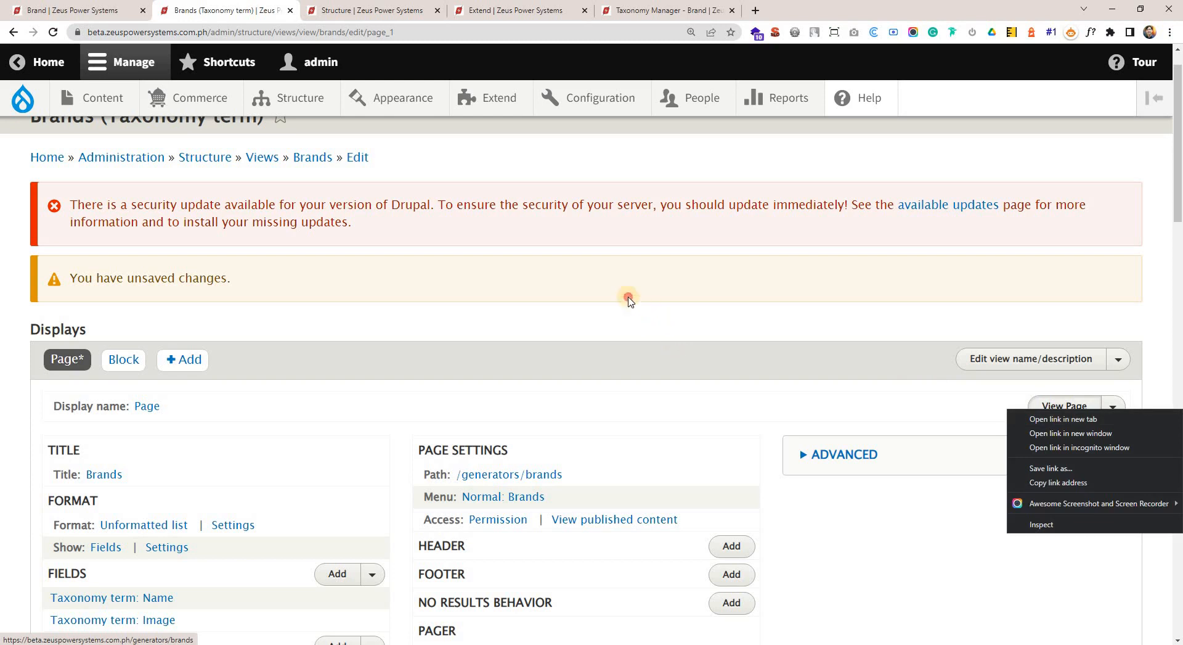
left_click(461, 233)
scroll(154, 367, "down", 1)
scroll(103, 419, "down", 6)
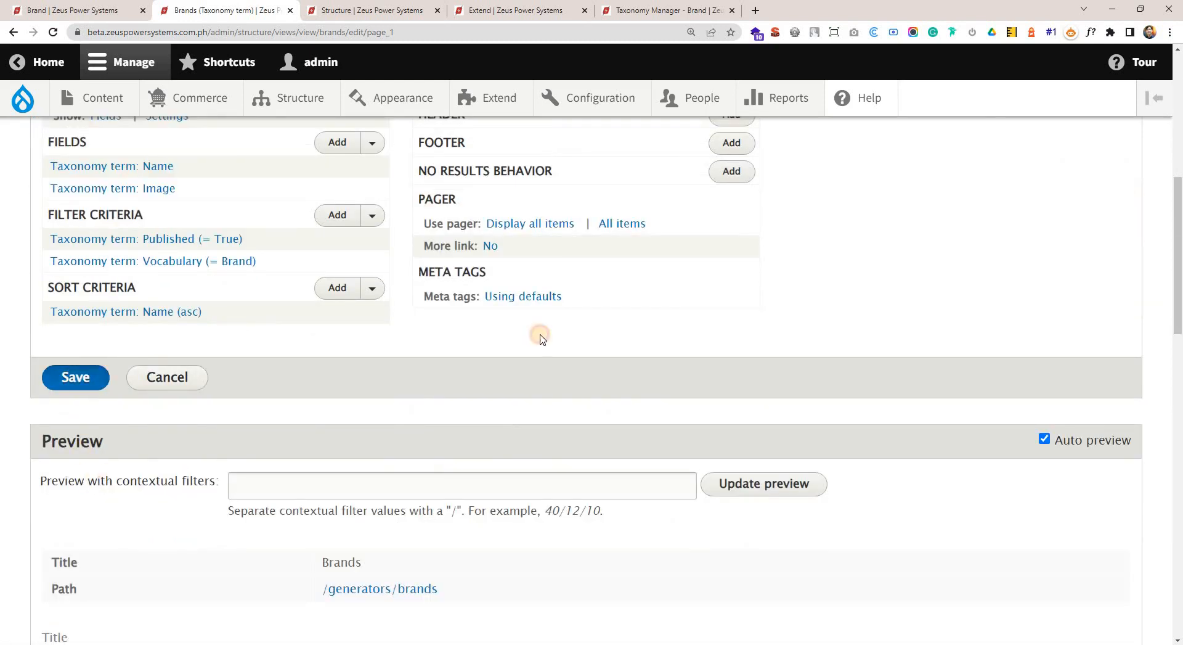
left_click(68, 377)
scroll(795, 380, "up", 2)
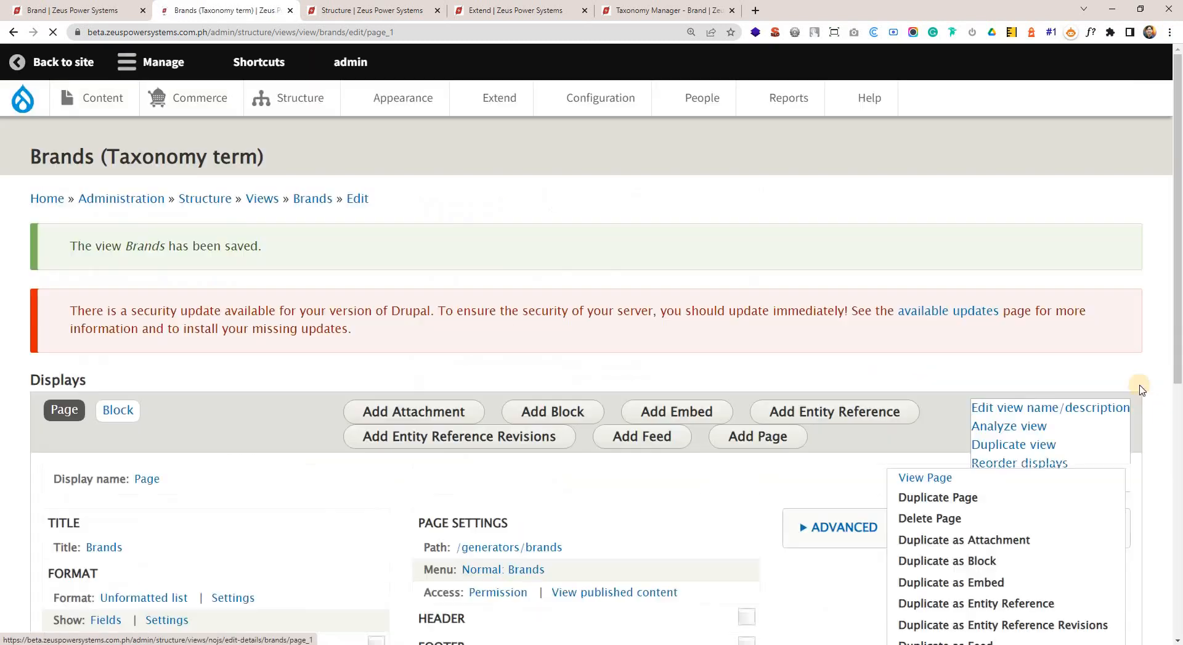
Open the Brands page display in a new browser tab and check the listed brands and logos.
scroll(1071, 410, "down", 3)
right_click(1081, 281)
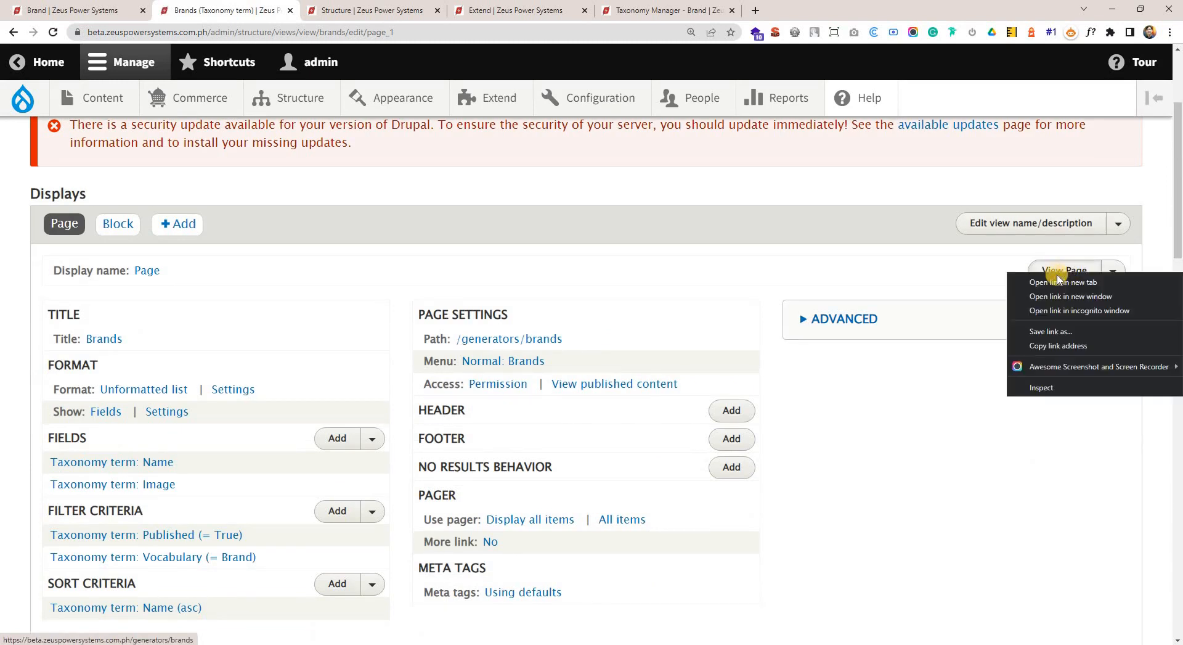
left_click(1055, 281)
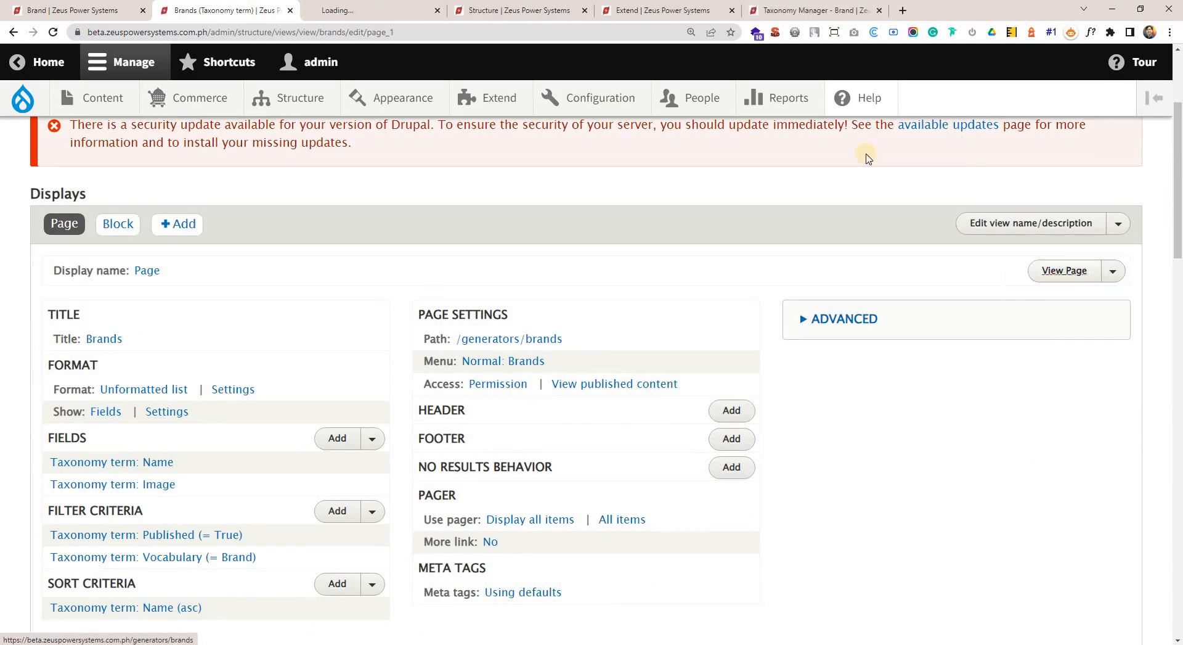
left_click(382, 12)
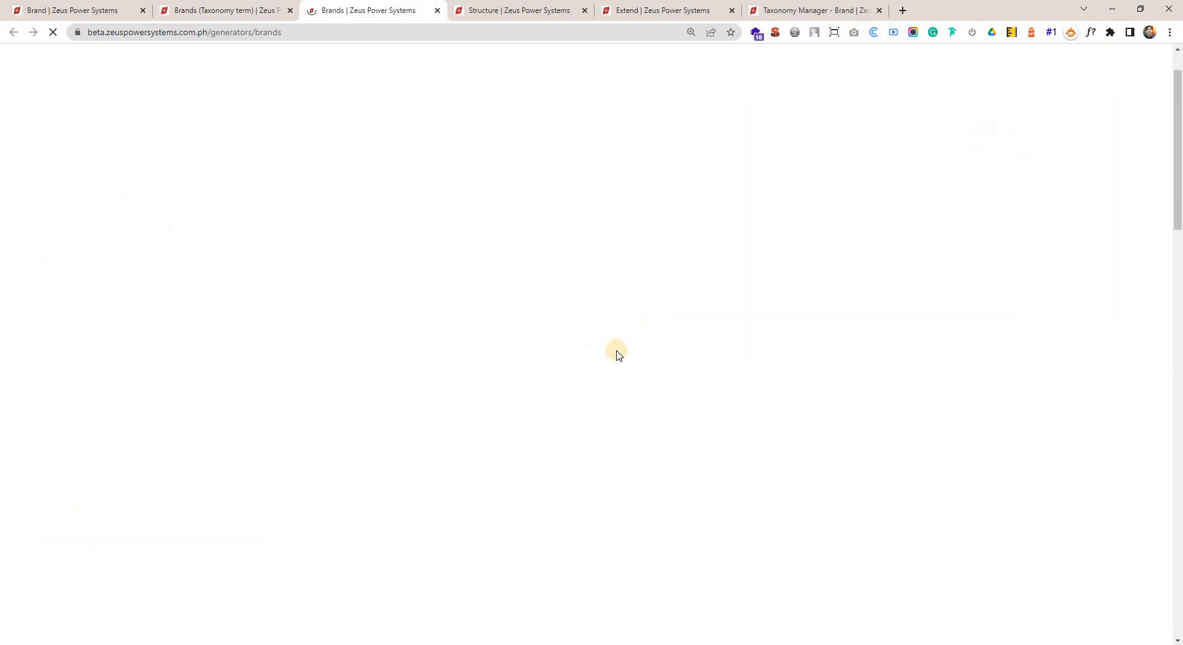
scroll(576, 357, "down", 12)
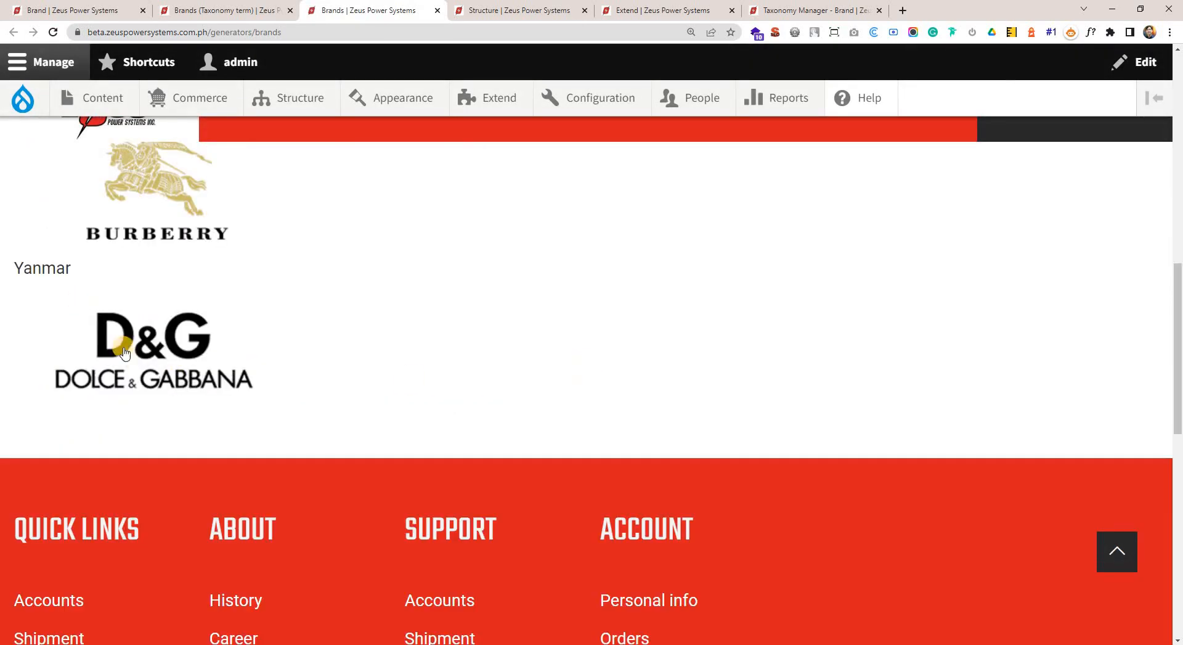
scroll(99, 283, "up", 12)
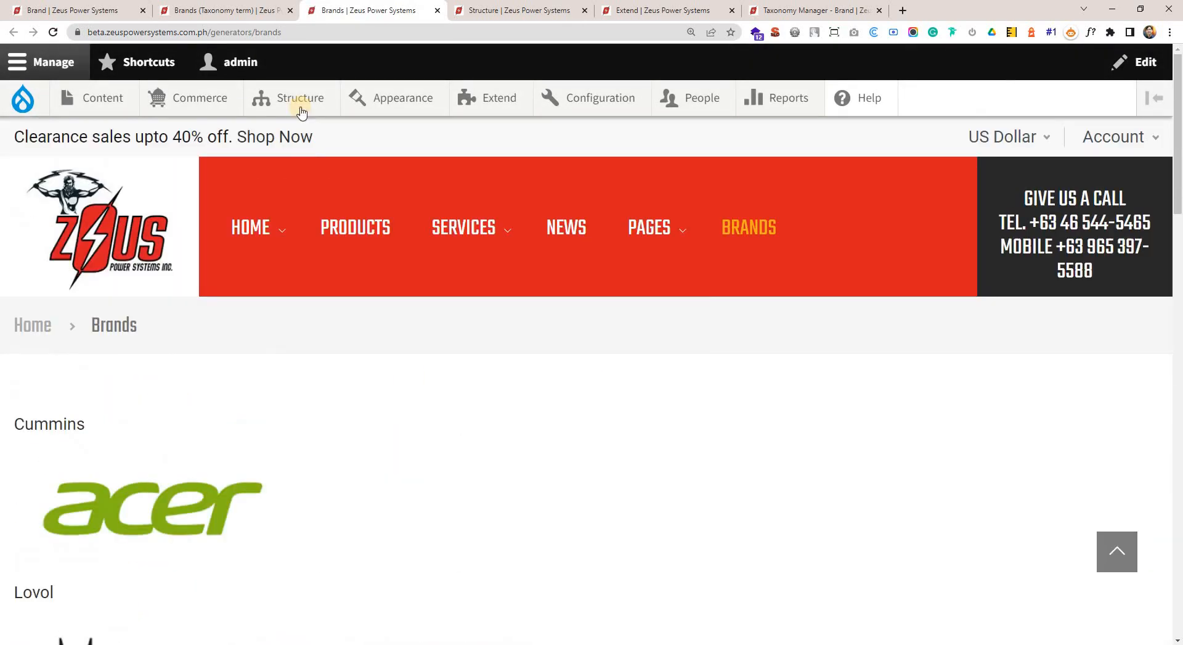
key("ctrl+minus")
key("ctrl+minus")
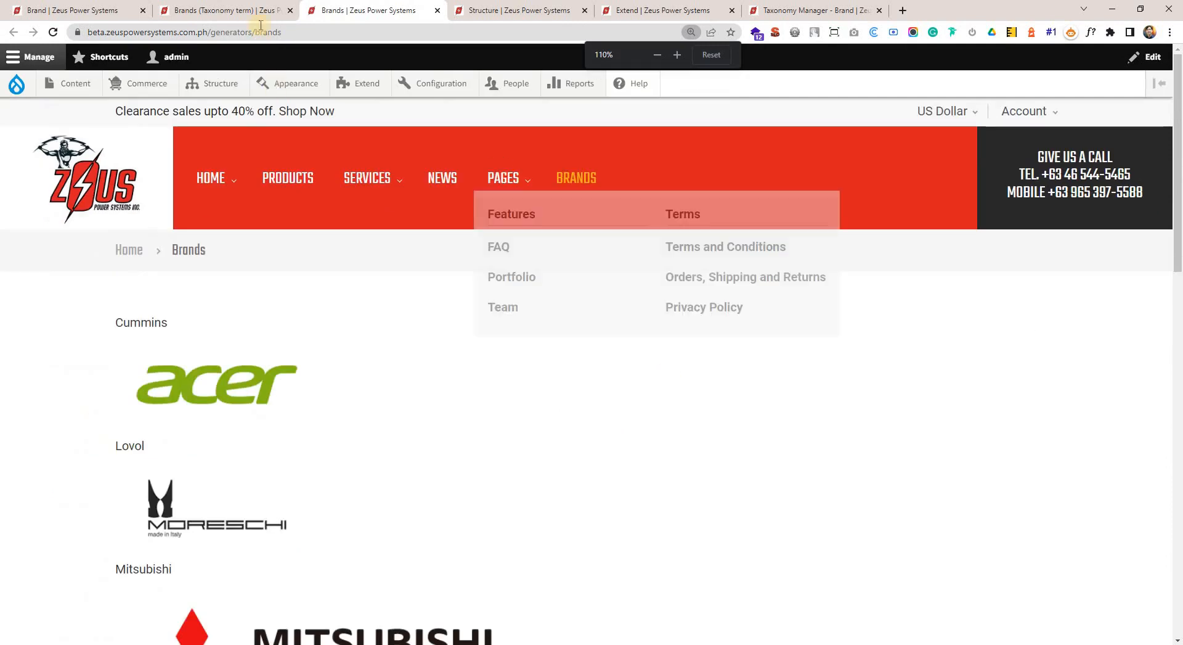
Return to the Brands view editor and open the page display's format choices.
left_click(243, 11)
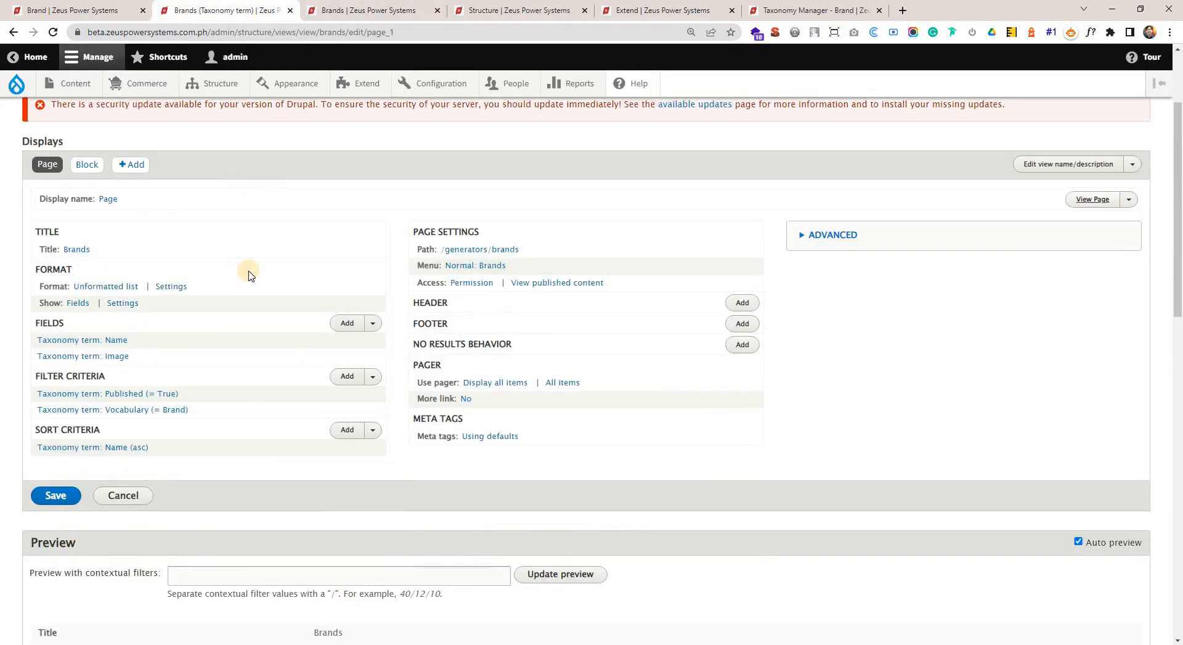
key("ctrl+plus")
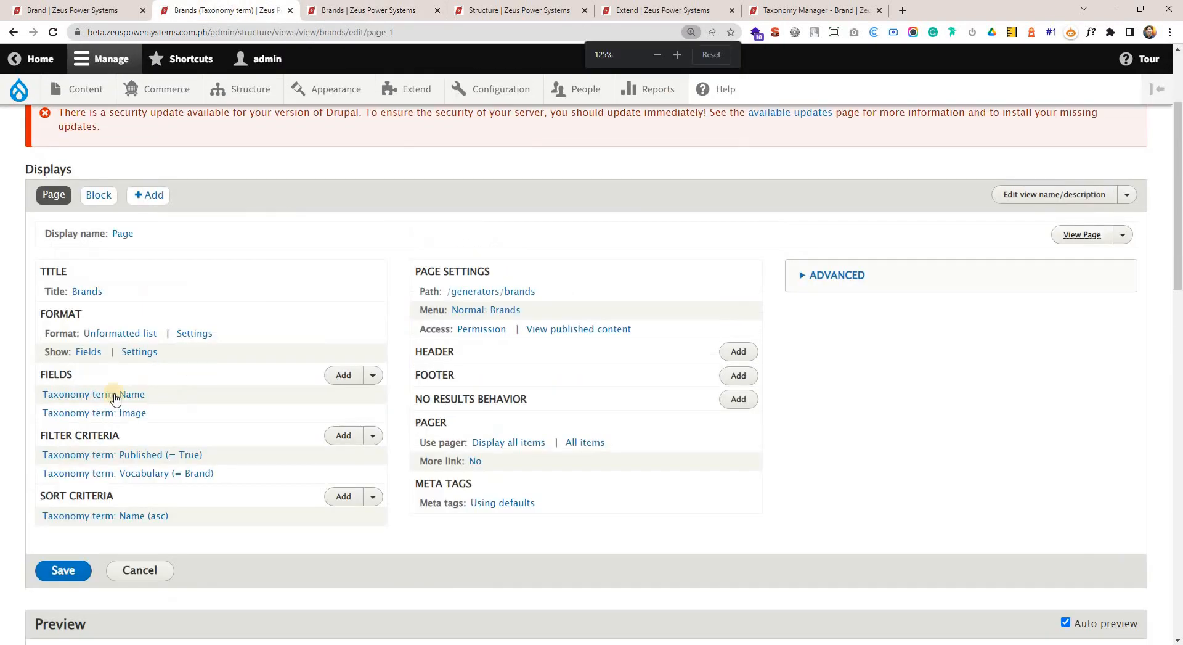
double_click(55, 312)
left_click(109, 339)
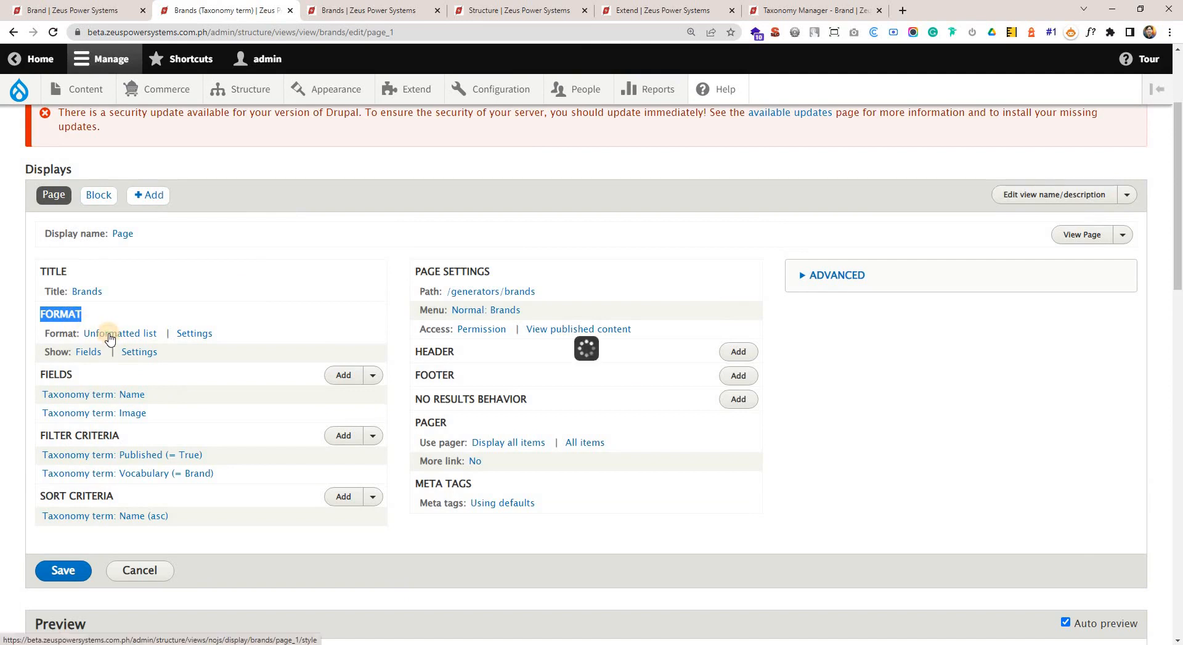
Examine how the brand names and logos are laid out on the published Brands page.
left_click(374, 7)
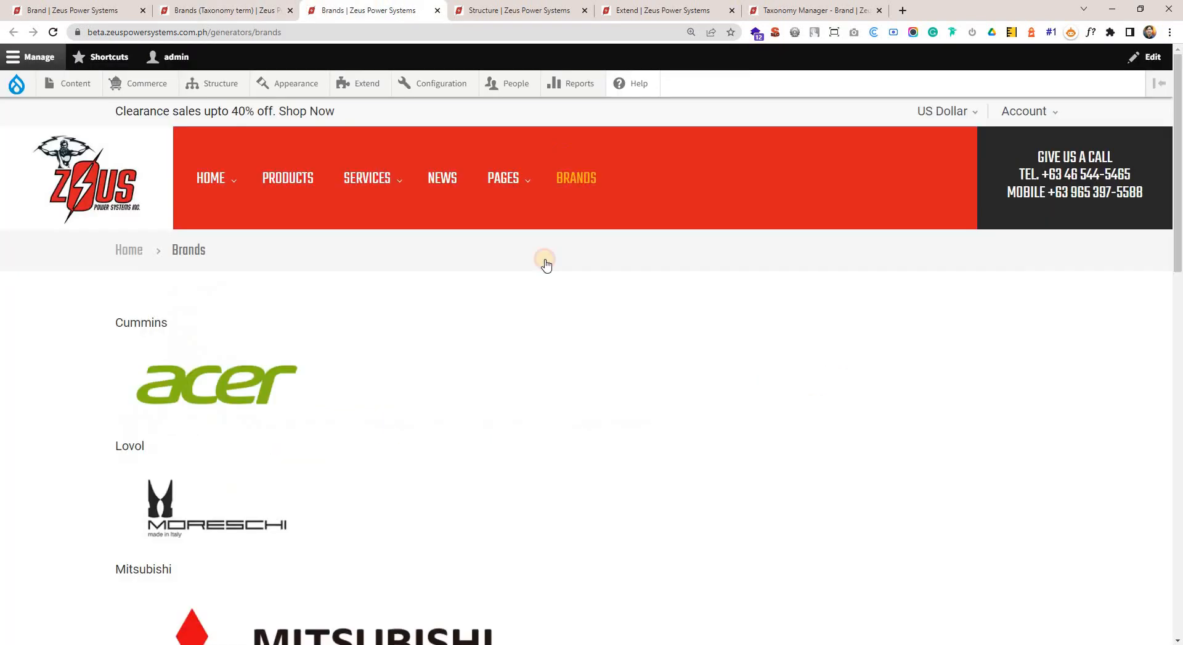
scroll(127, 222, "down", 4)
scroll(158, 319, "down", 6)
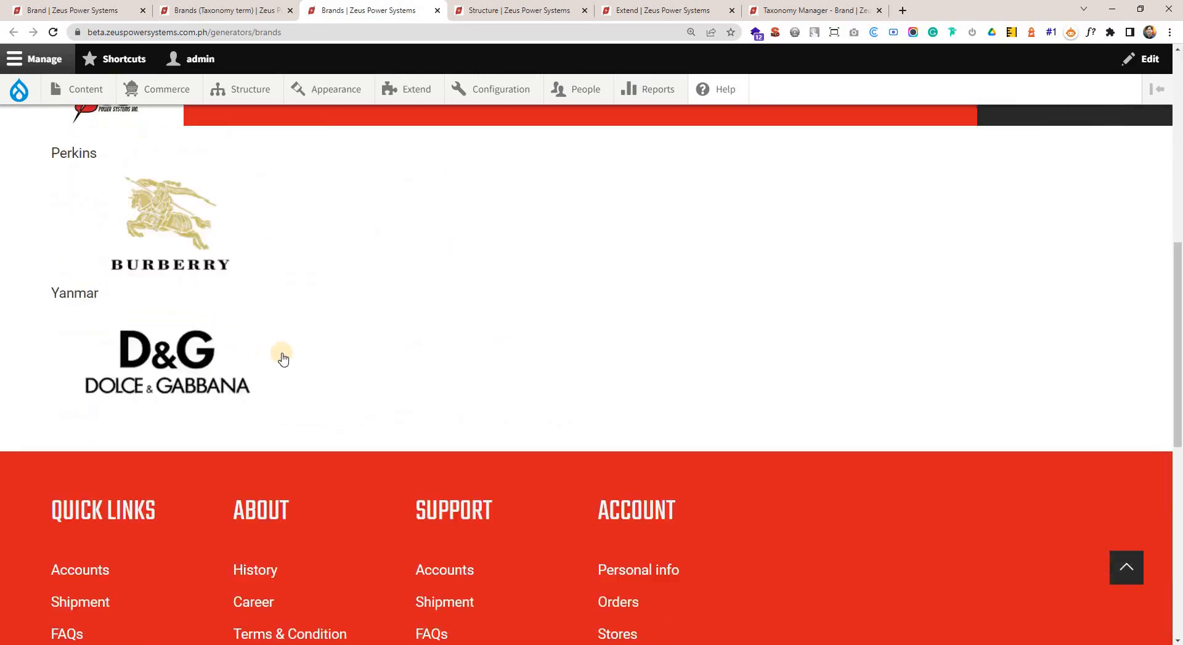
scroll(280, 351, "up", 10)
left_click_drag(47, 359, 206, 451)
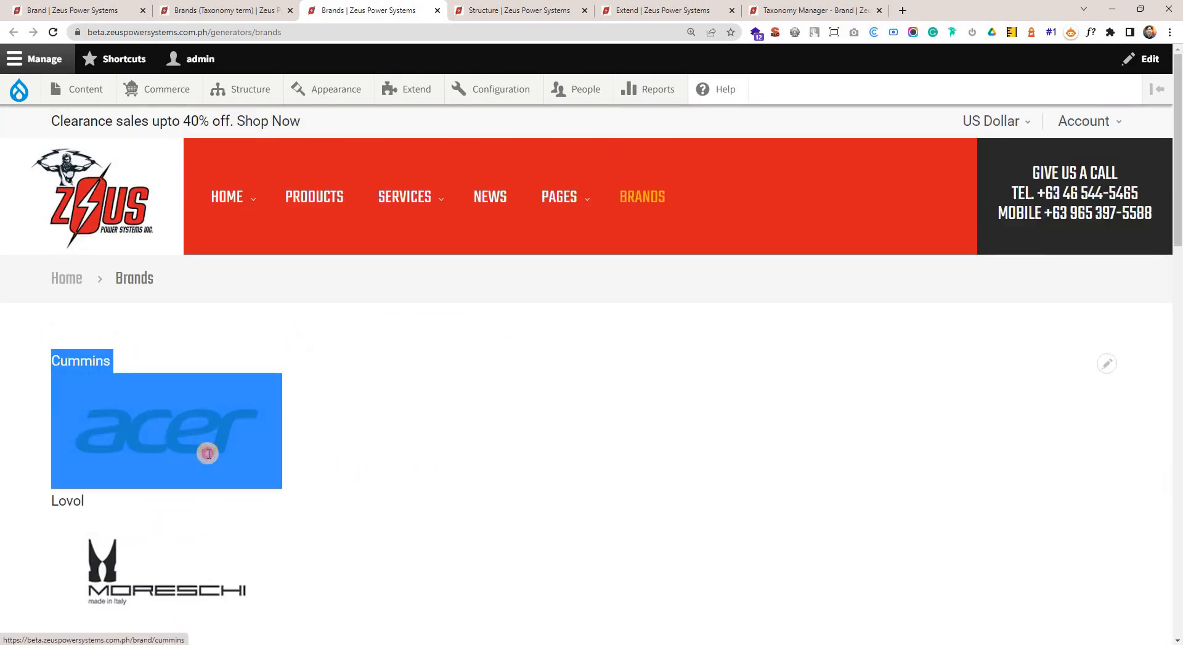
left_click_drag(29, 496, 251, 603)
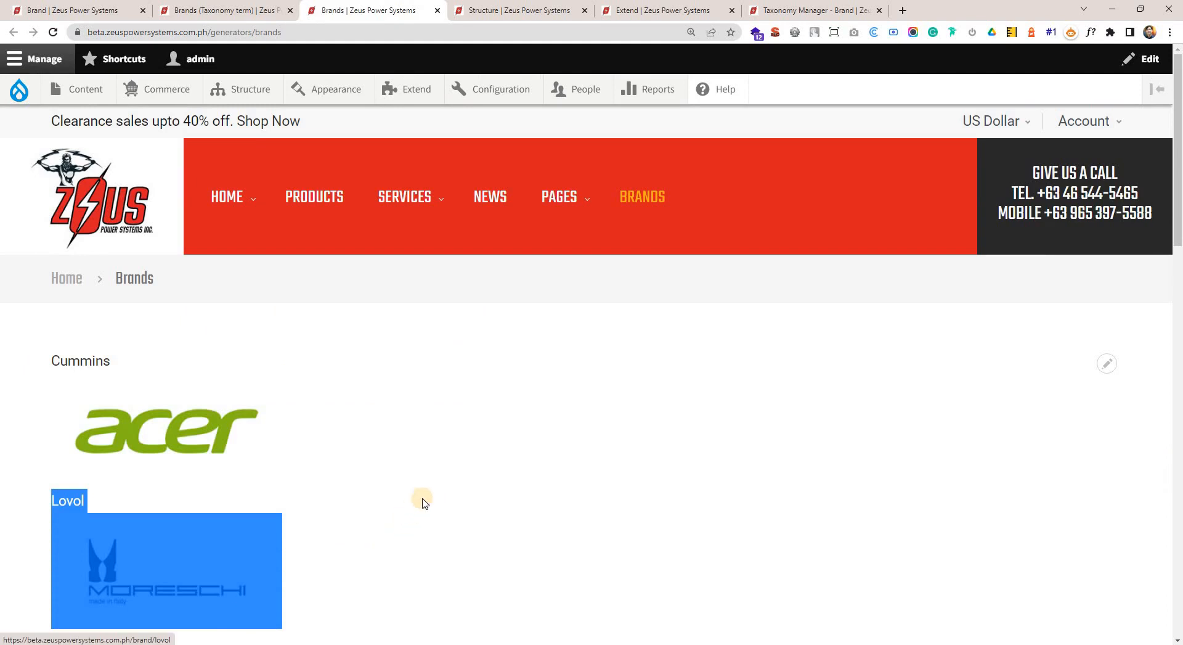
scroll(417, 497, "down", 5)
left_click_drag(25, 284, 329, 430)
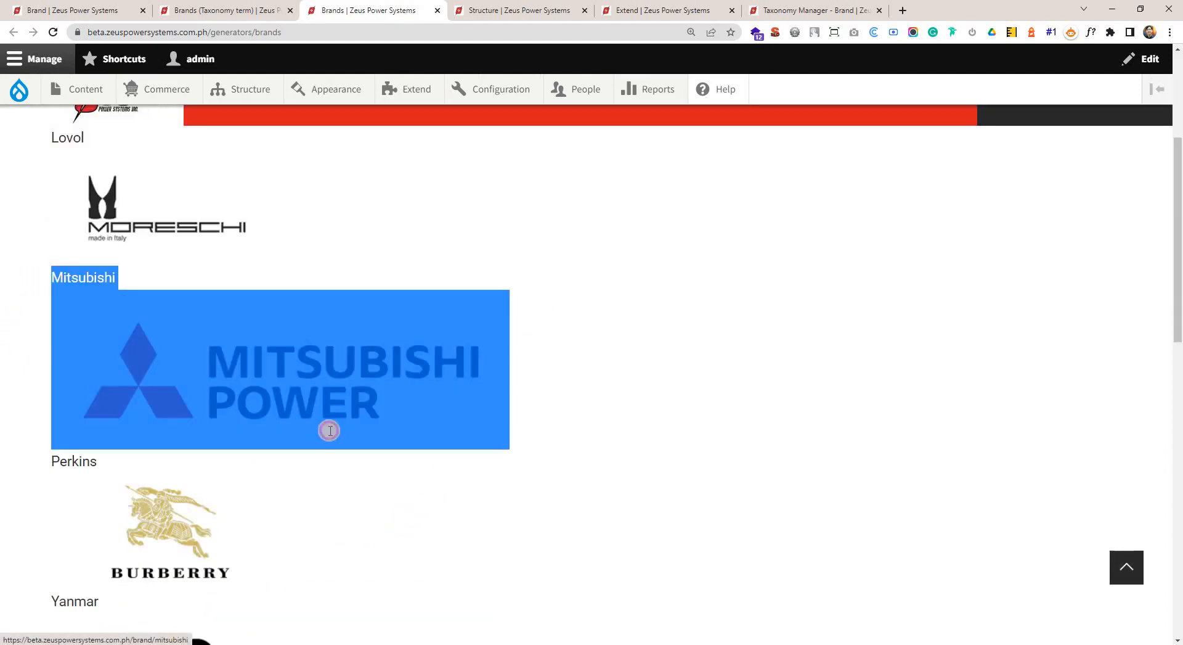
left_click_drag(35, 456, 517, 497)
scroll(523, 426, "up", 6)
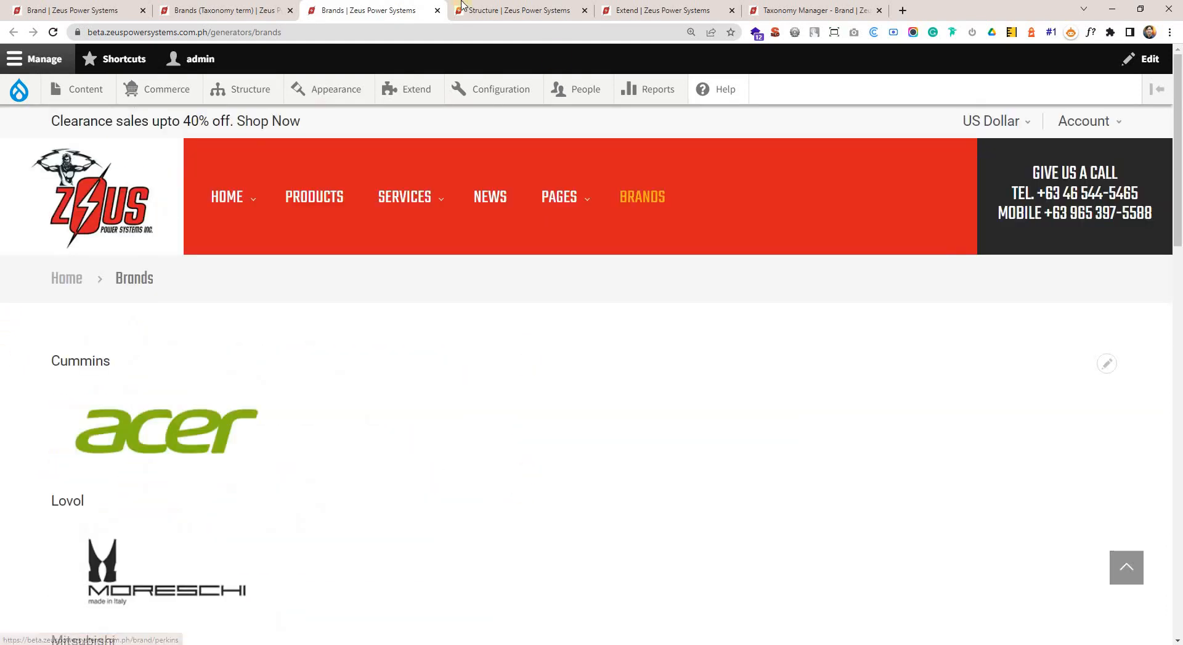
Return to the Brands view editor and choose Bootstrap Grid as the format for this page only (override).
left_click(265, 7)
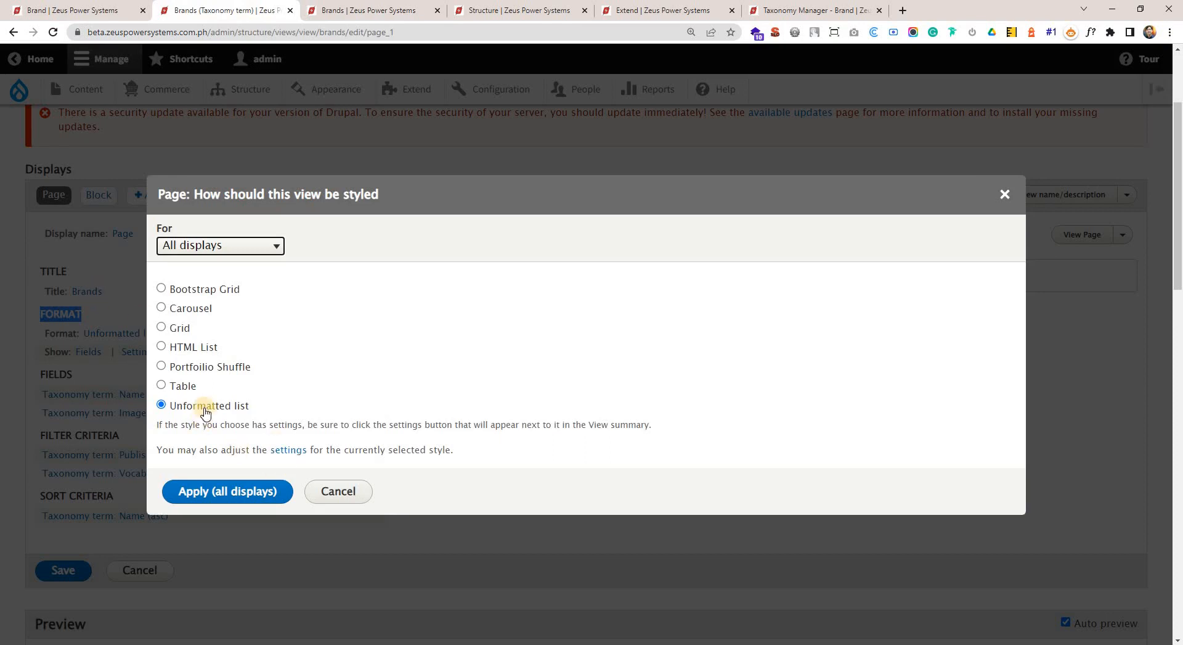
left_click(187, 294)
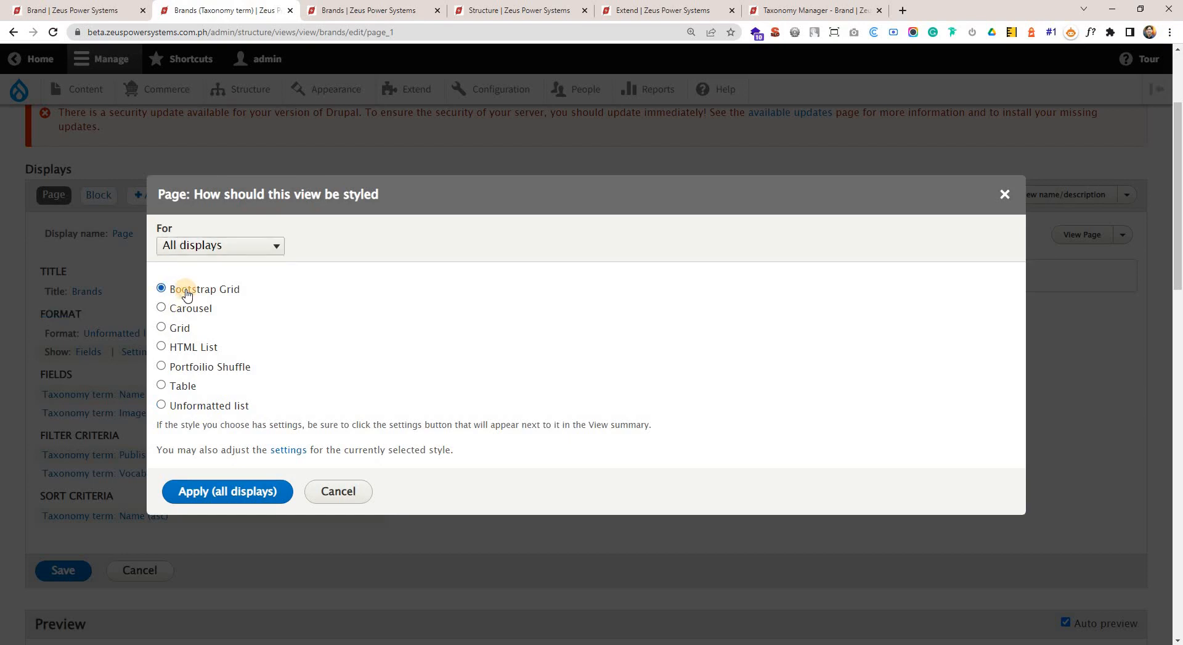
left_click(272, 249)
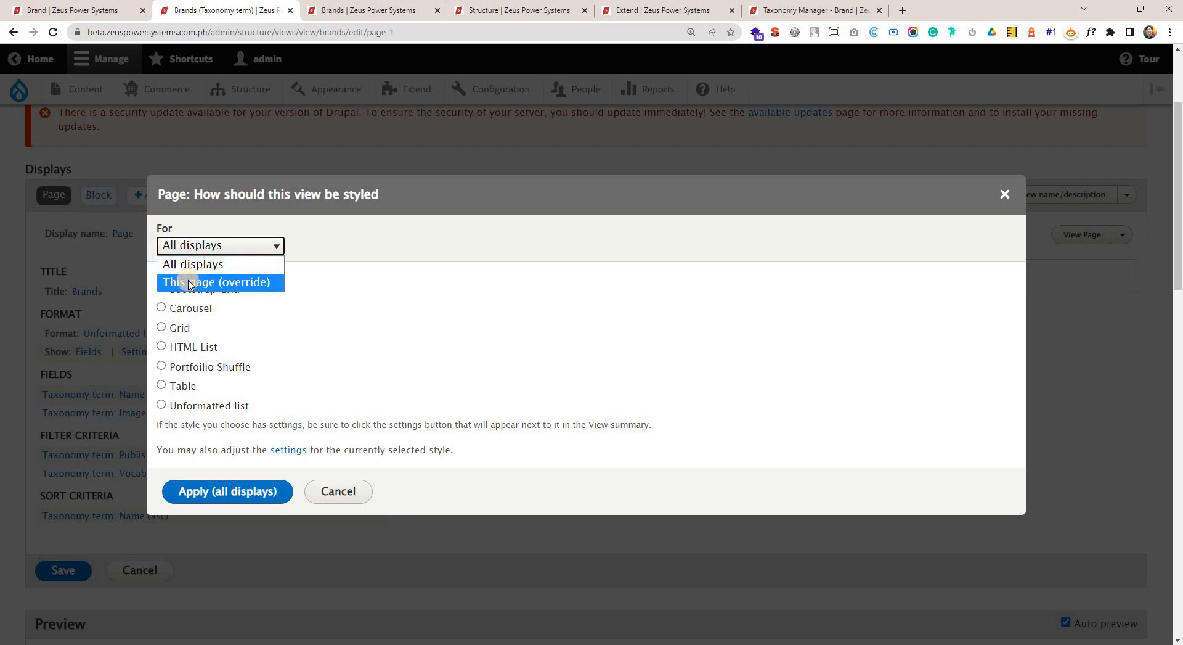
left_click(209, 281)
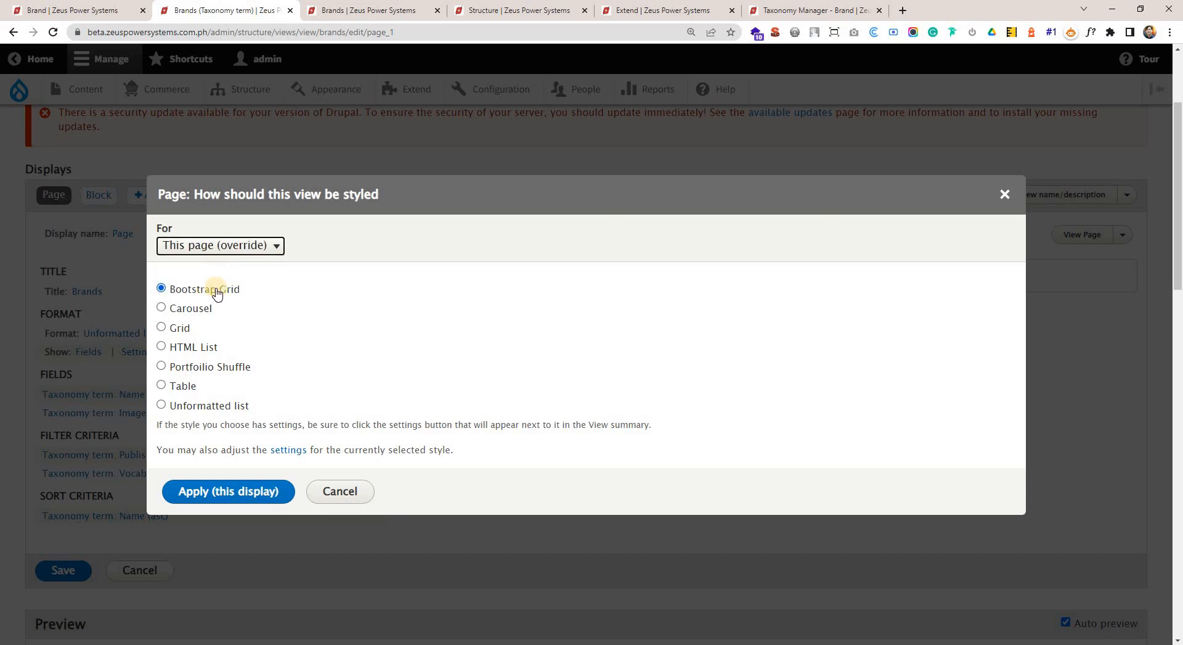
Compare Bootstrap Grid with the other available view styles, including Grid, HTML List and Table.
left_click_drag(250, 290, 161, 288)
left_click_drag(188, 330, 173, 333)
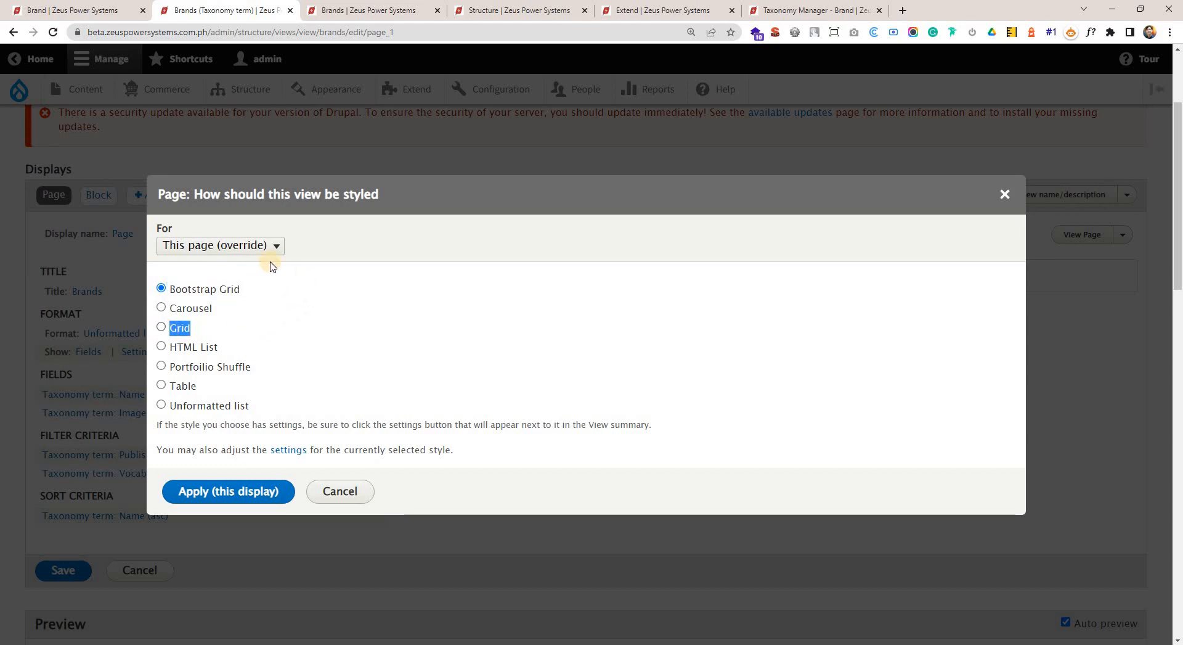
left_click_drag(174, 288, 308, 412)
left_click(314, 285)
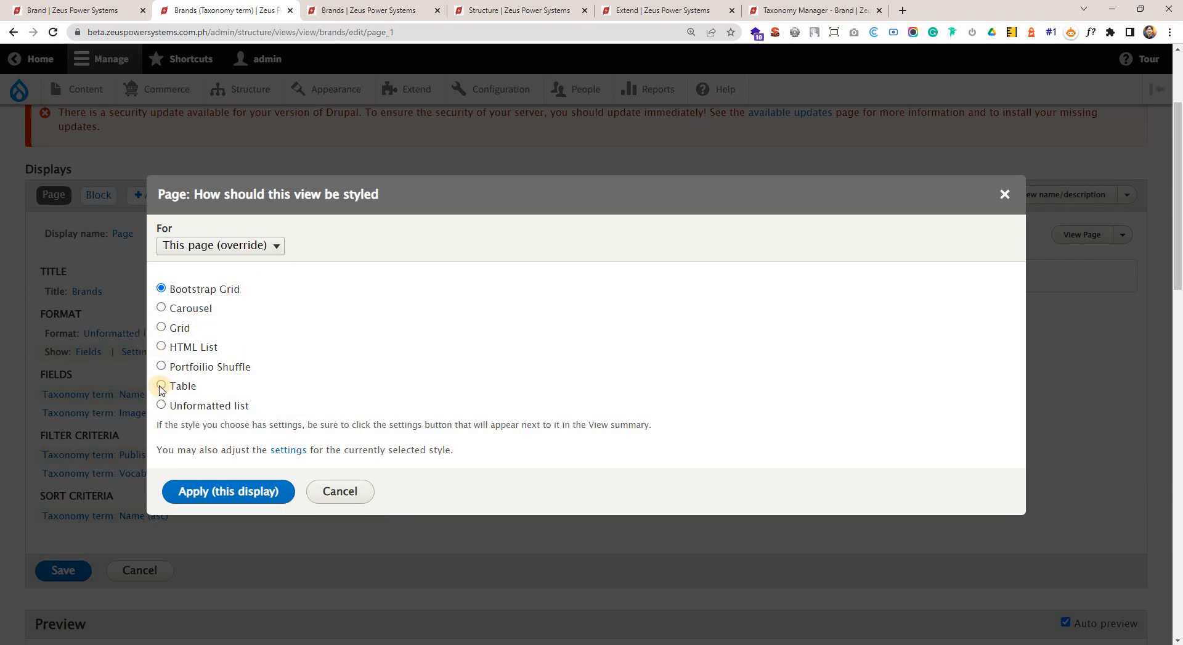
left_click_drag(213, 389, 166, 387)
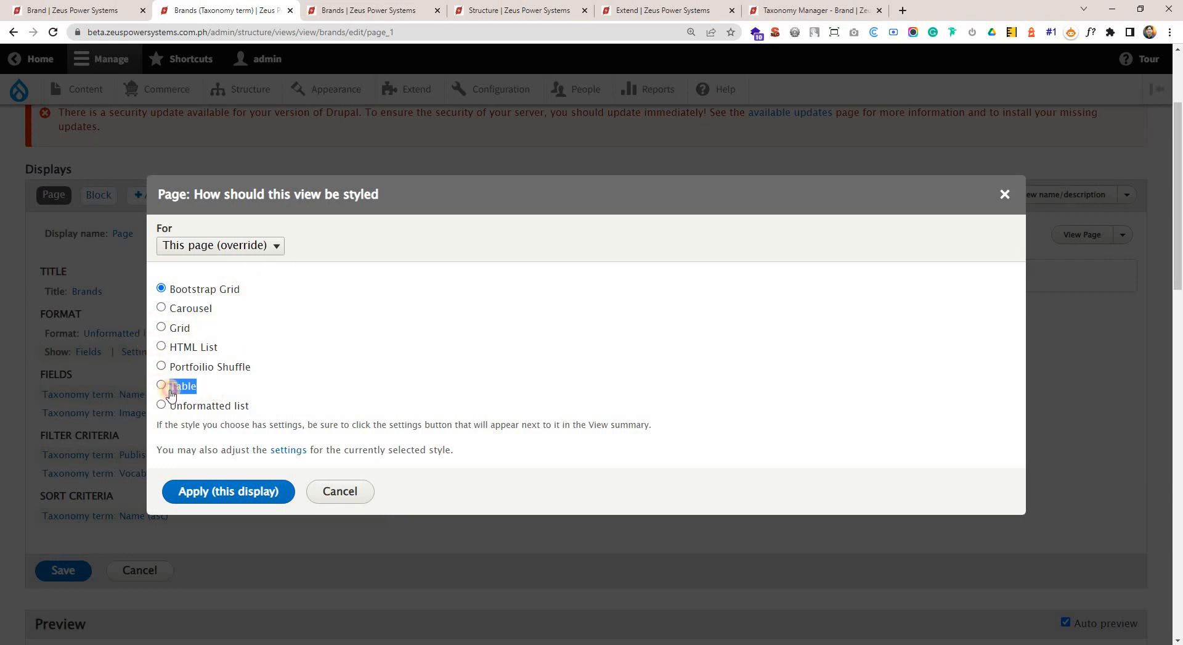
left_click(170, 408)
left_click_drag(229, 346, 167, 336)
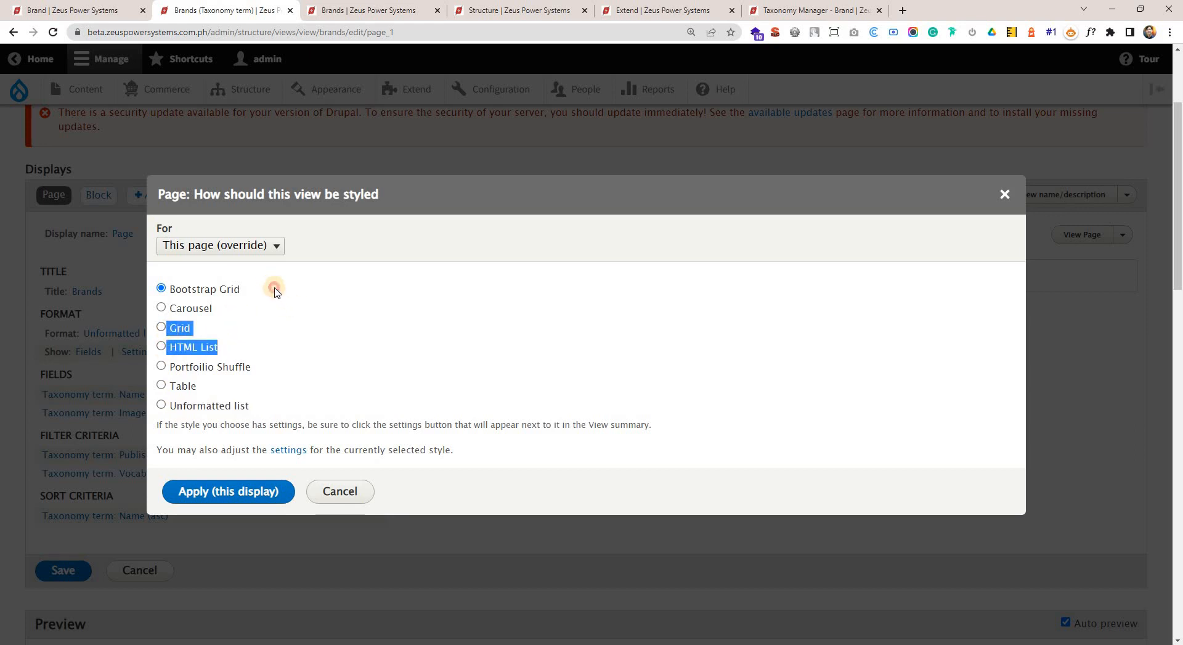
left_click_drag(276, 291, 172, 291)
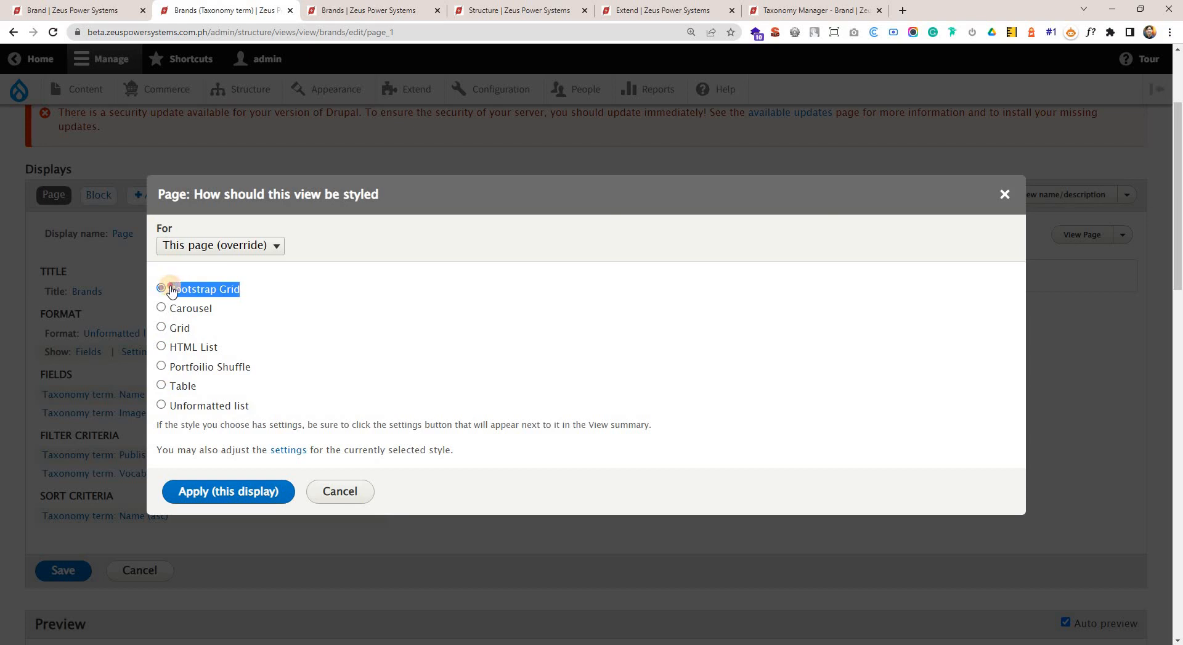
left_click(266, 290)
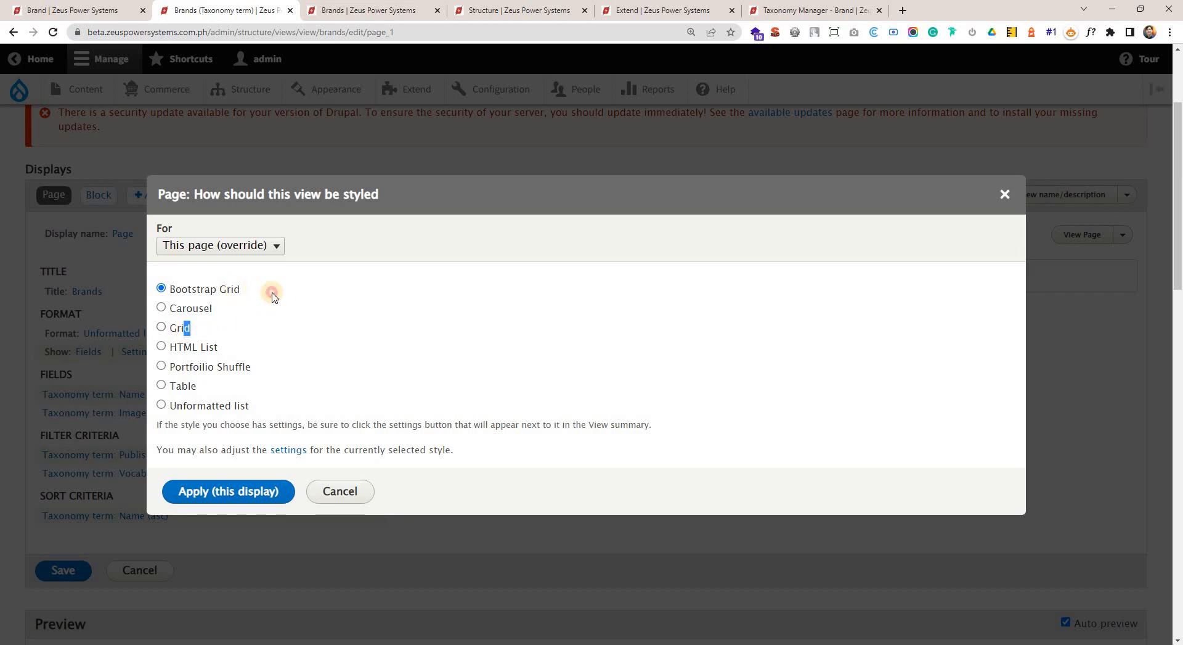
left_click_drag(242, 289, 182, 289)
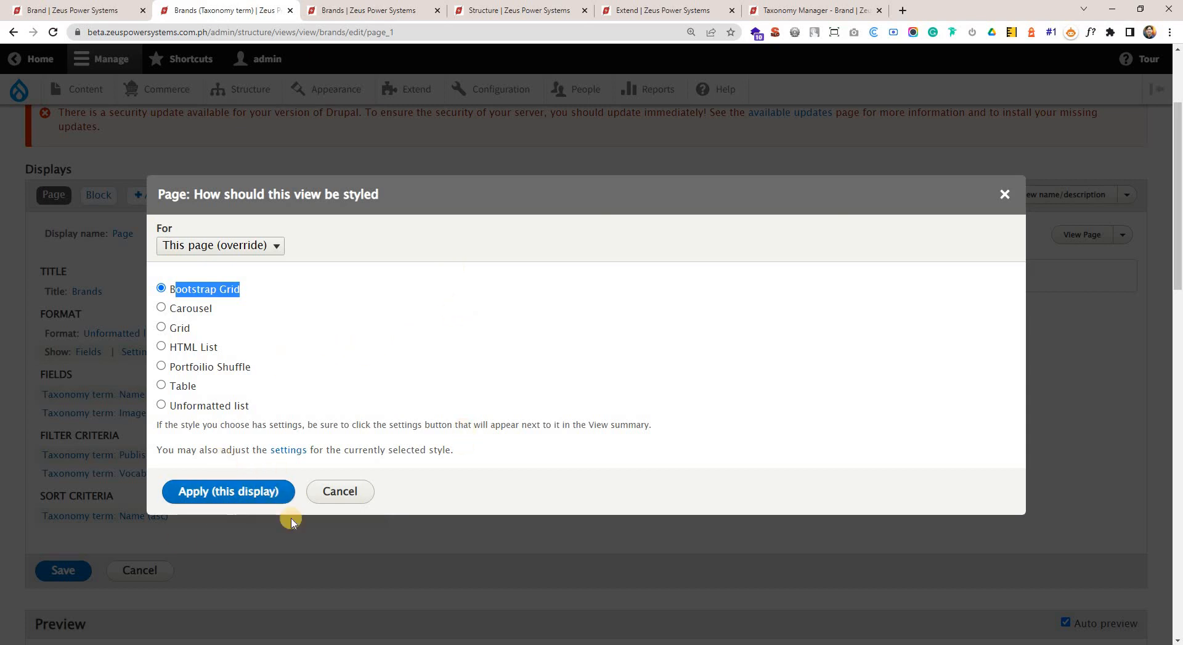
Apply Bootstrap Grid to this display and keep 3 items per row on desktop, 2 on tablet and 1 on mobile.
left_click(259, 491)
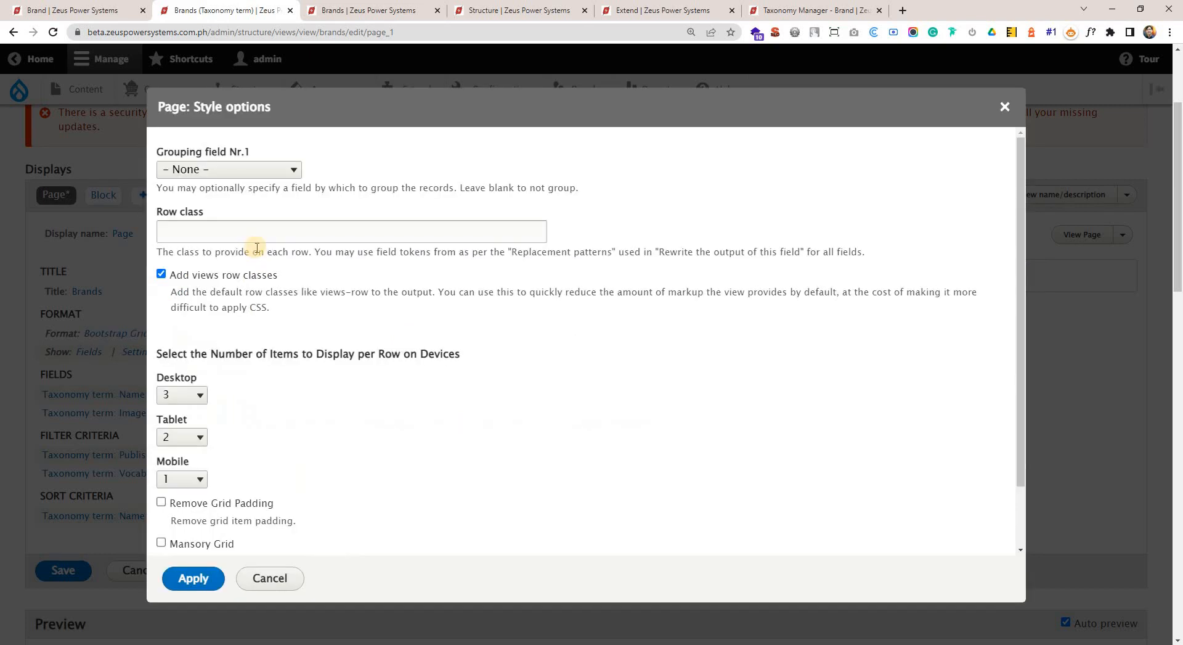
scroll(342, 413, "down", 1)
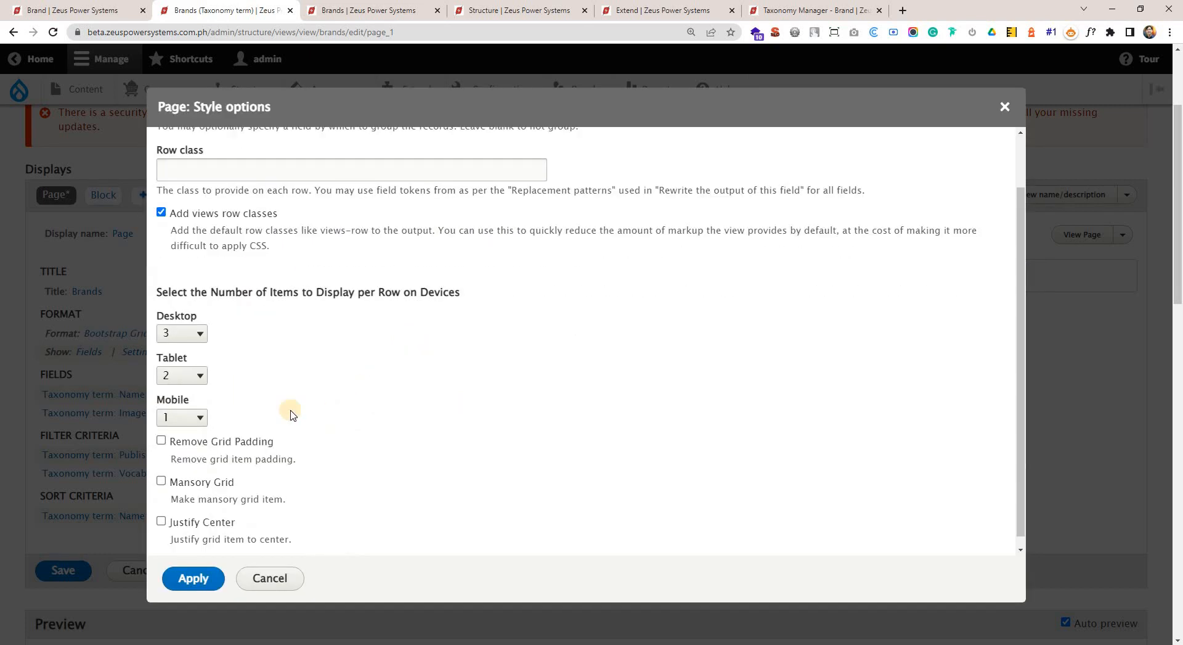
left_click(197, 342)
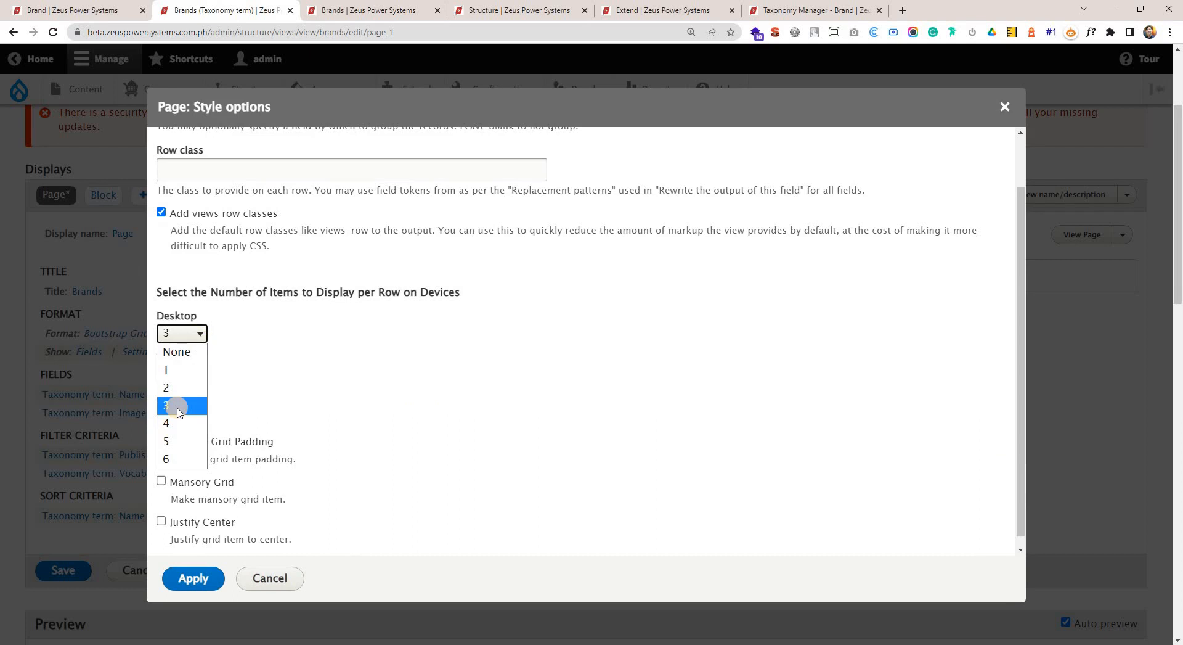
left_click(376, 434)
scroll(256, 357, "down", 1)
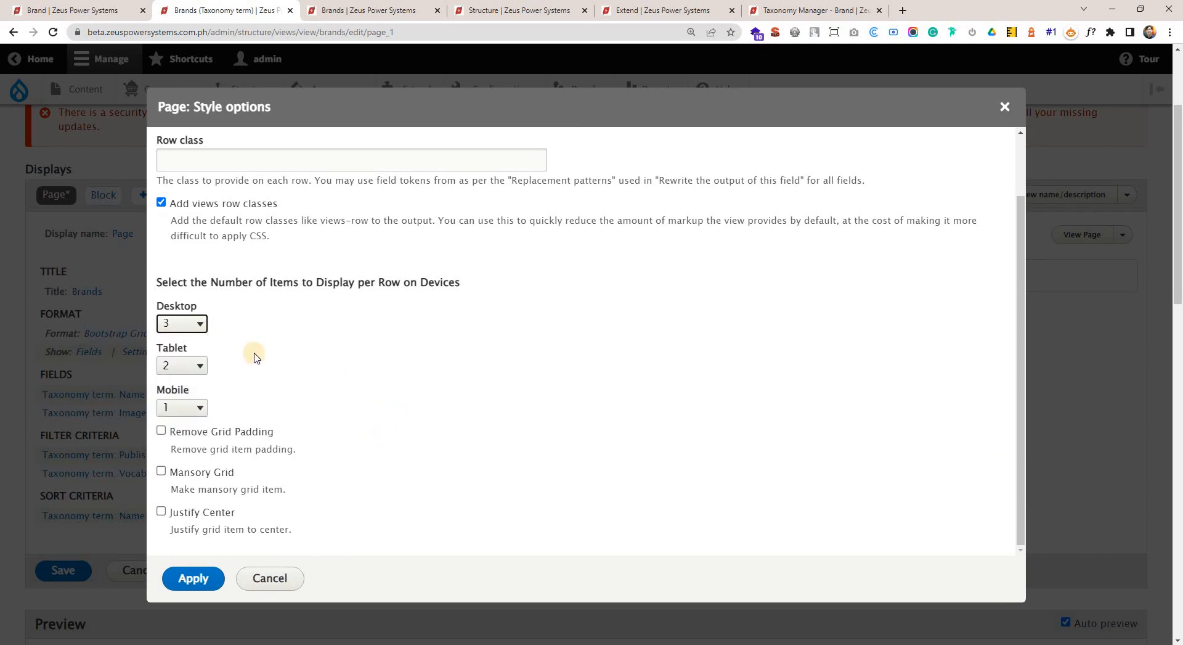
left_click(196, 370)
left_click(173, 418)
scroll(241, 397, "down", 1)
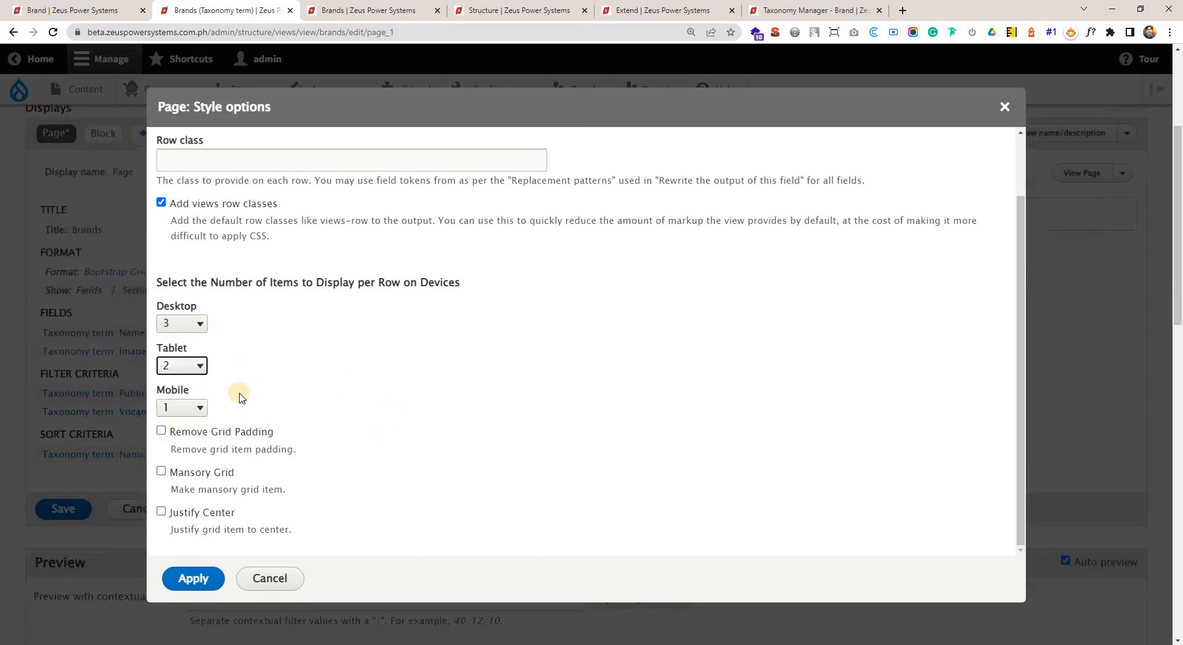
scroll(241, 398, "down", 1)
left_click(200, 412)
left_click(303, 408)
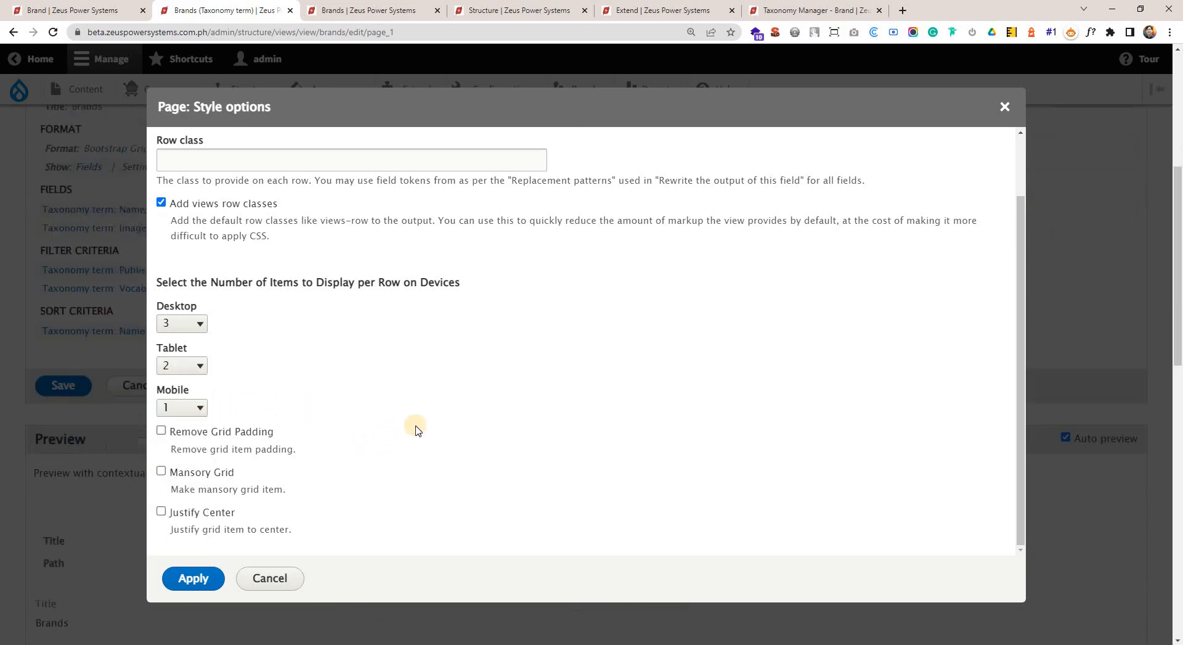
Review the remaining grid style options, apply them and save the Brands view.
scroll(395, 435, "down", 1)
scroll(464, 394, "down", 5)
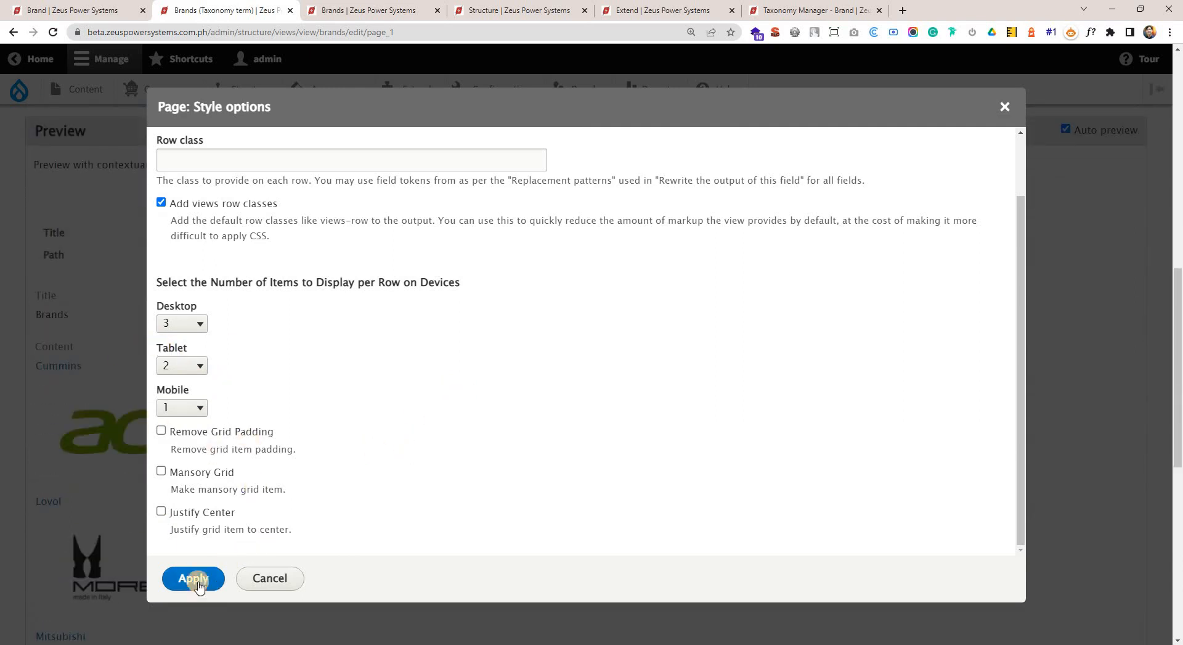
scroll(415, 435, "up", 1)
scroll(317, 185, "up", 4)
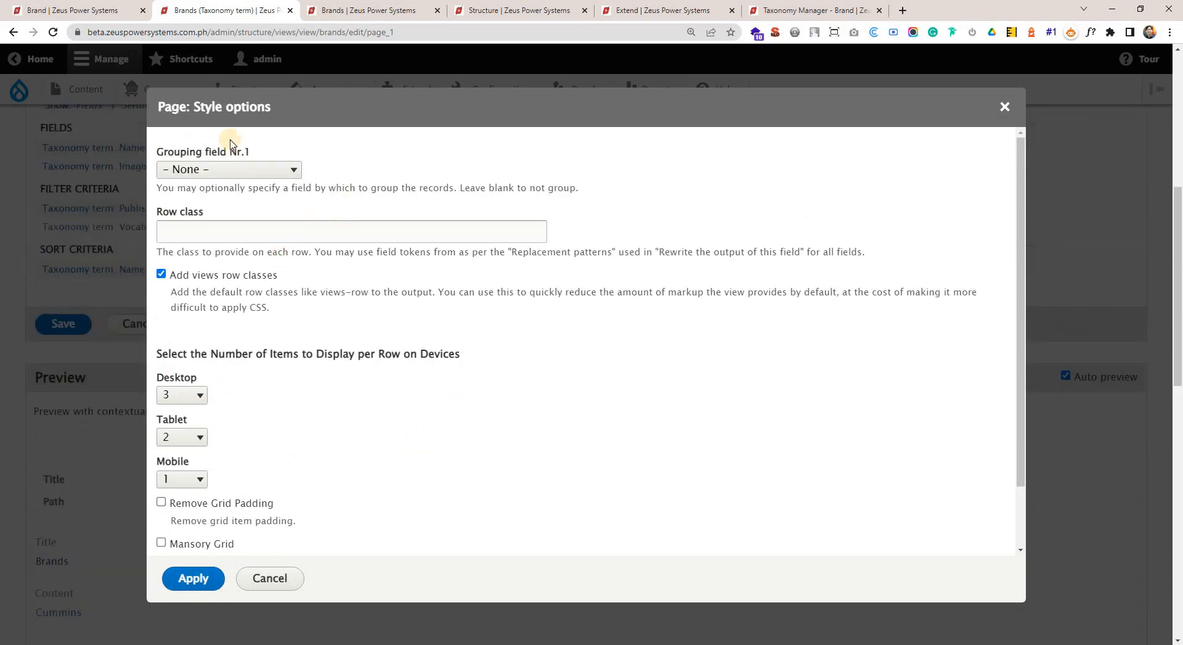
scroll(387, 397, "down", 3)
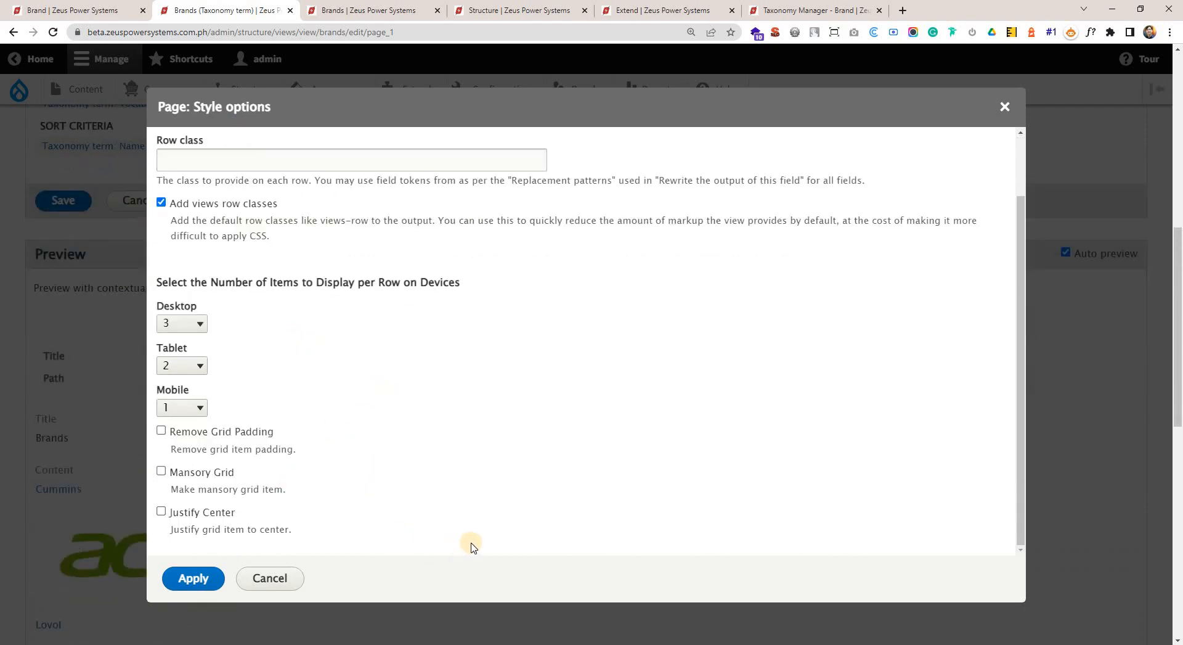
scroll(345, 512, "down", 2)
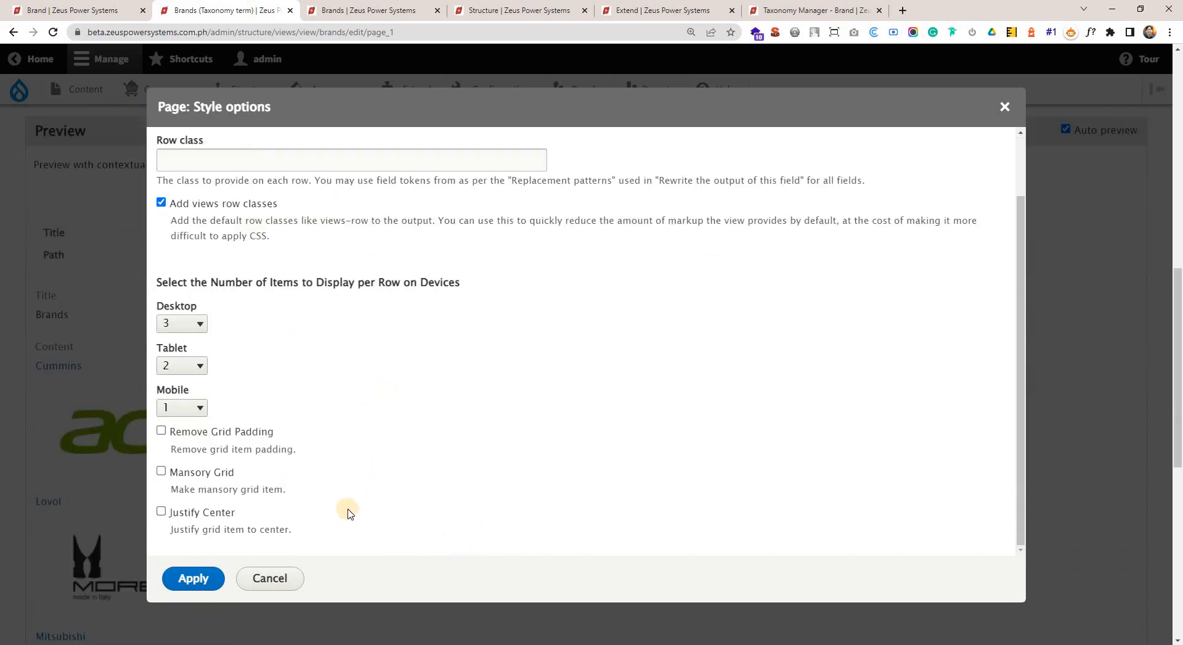
scroll(299, 522, "down", 2)
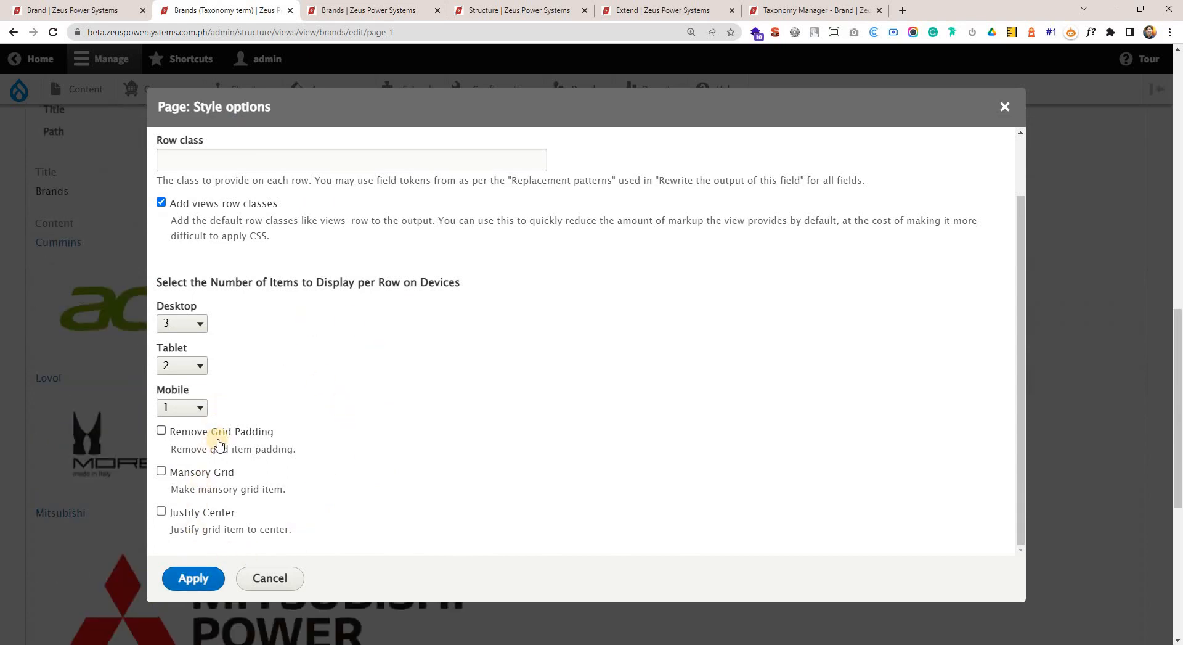
left_click(192, 581)
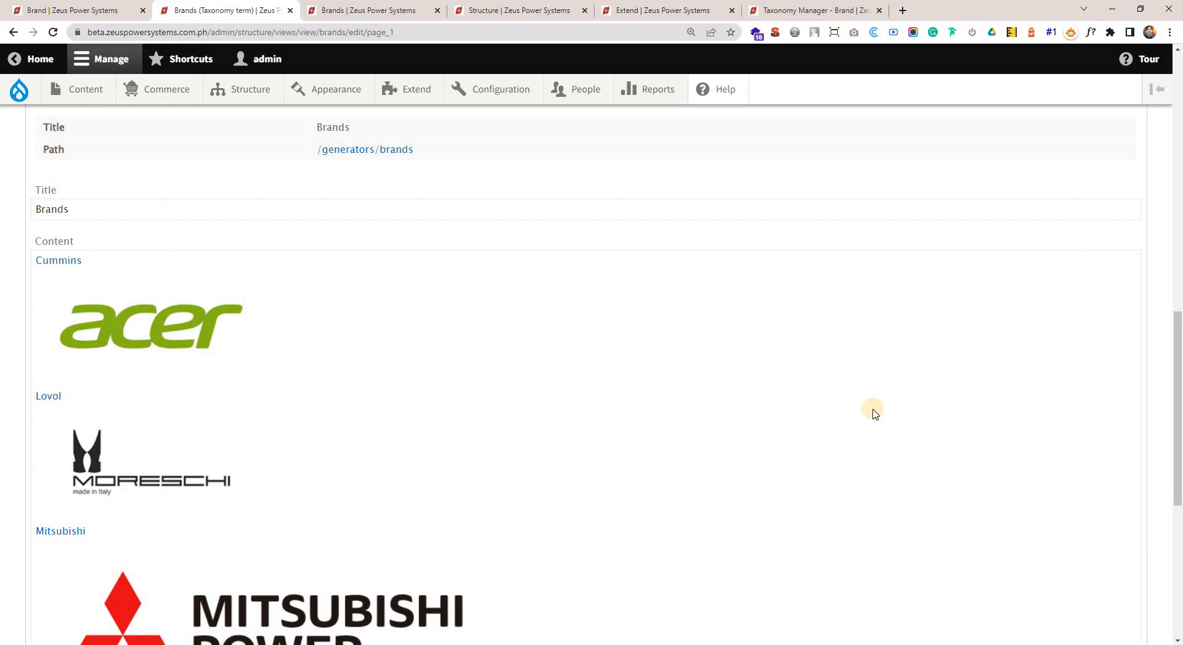
scroll(718, 384, "up", 8)
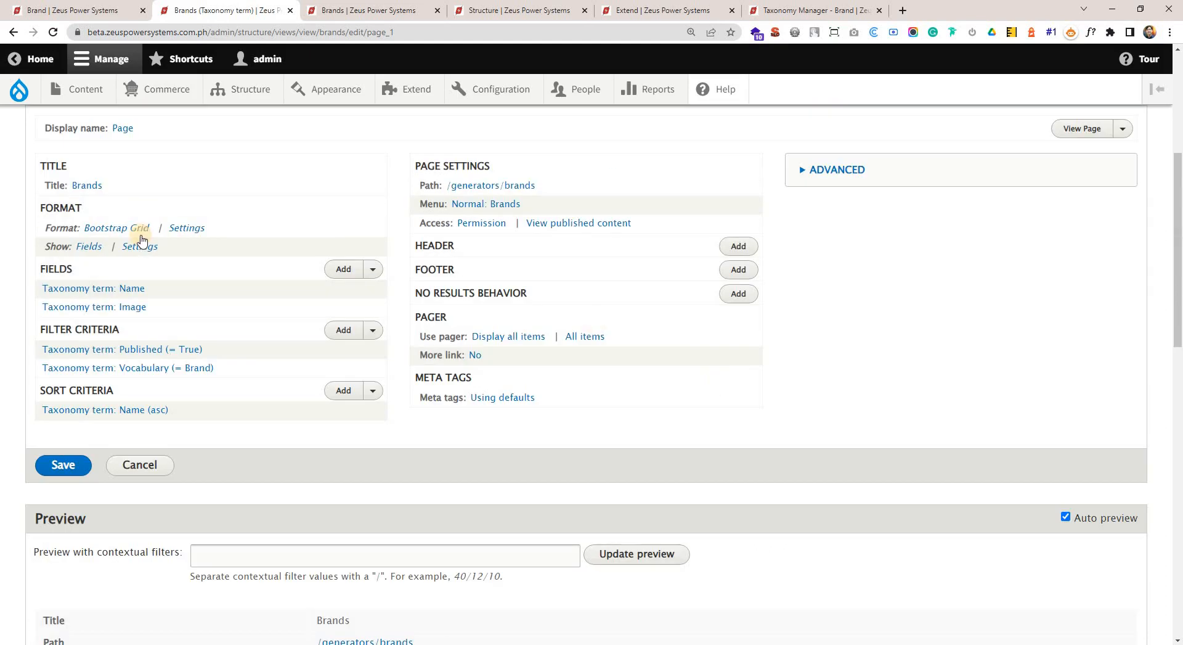
left_click(63, 465)
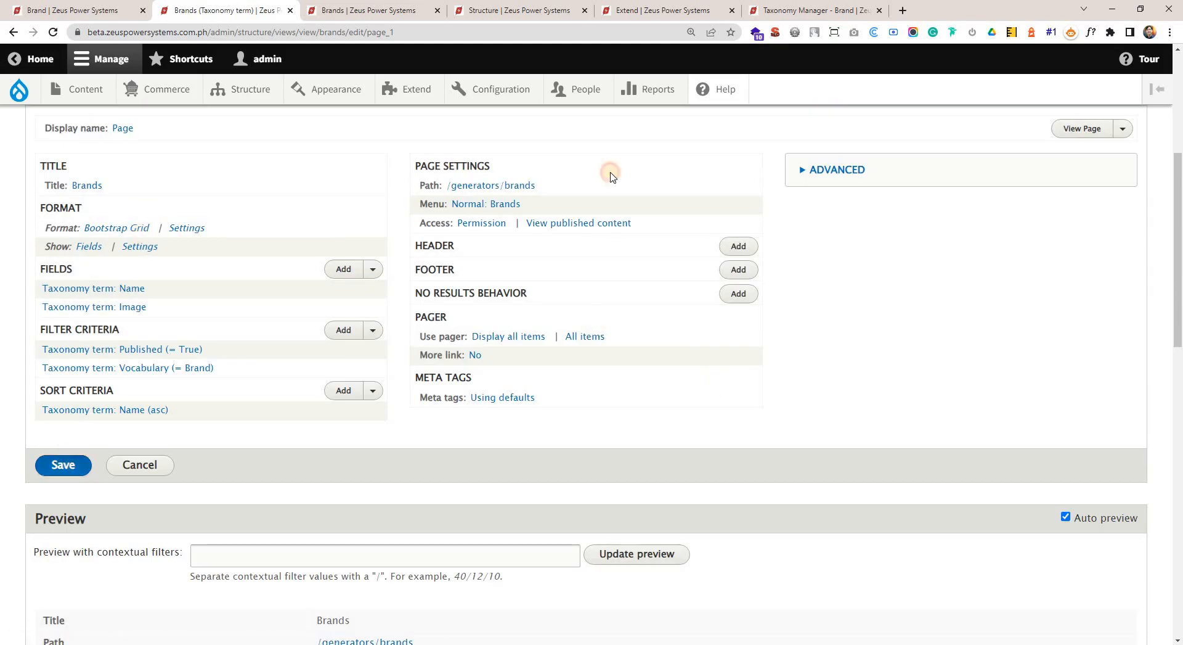
Switch to the published Brands page and flush all site caches.
left_click(390, 10)
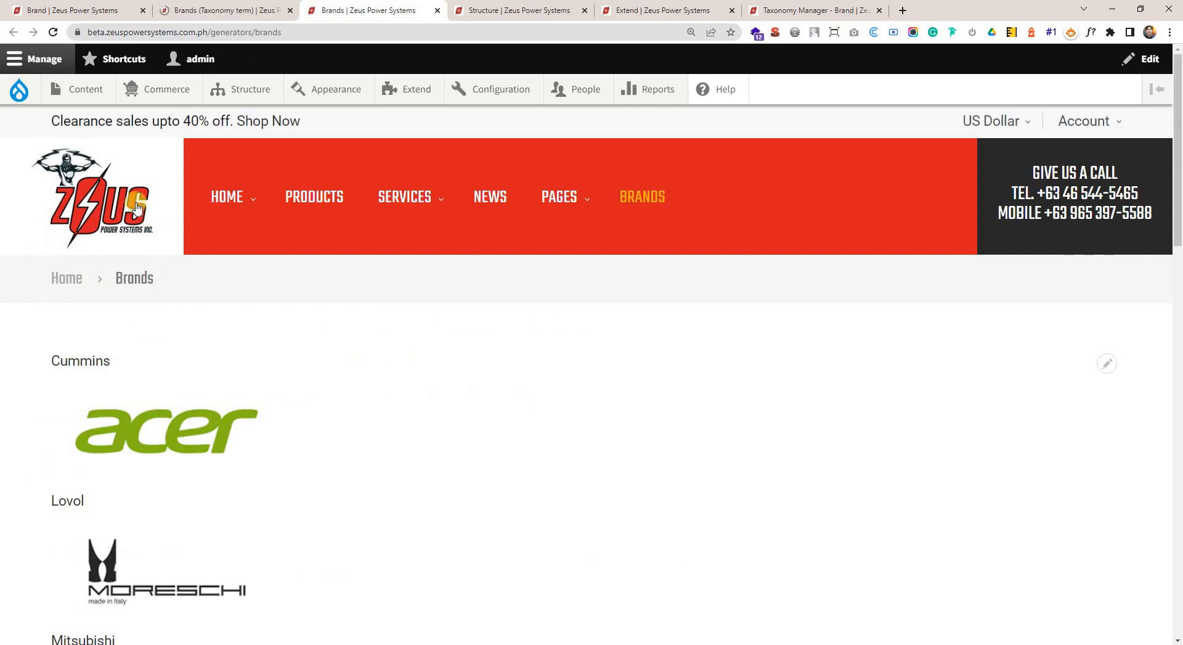
mouse_move(11, 82)
left_click(39, 151)
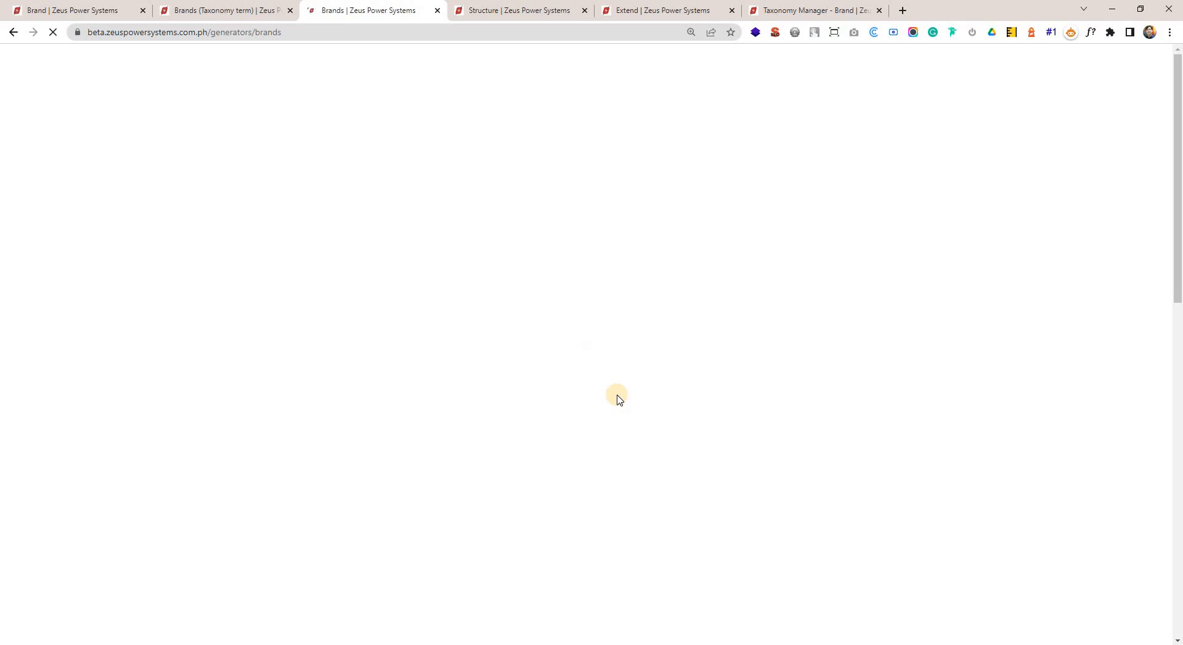
Check how the brand names and logos are arranged in rows on the refreshed Brands page.
scroll(619, 399, "down", 4)
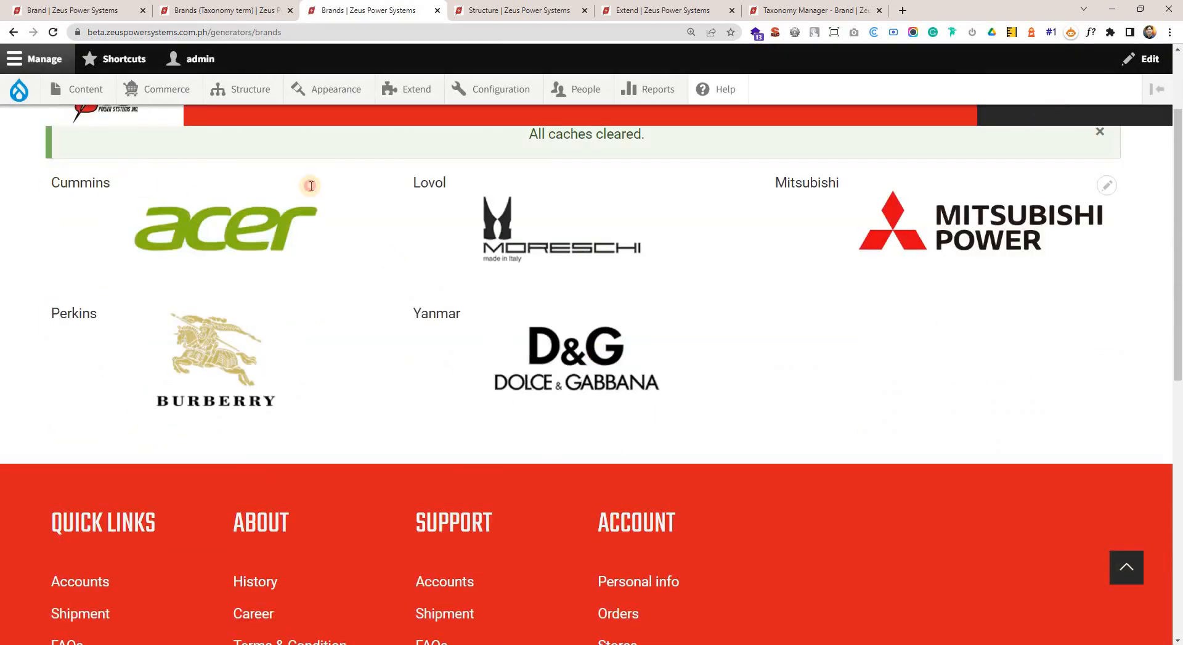
left_click_drag(311, 185, 798, 430)
left_click(297, 257)
left_click_drag(31, 182, 860, 173)
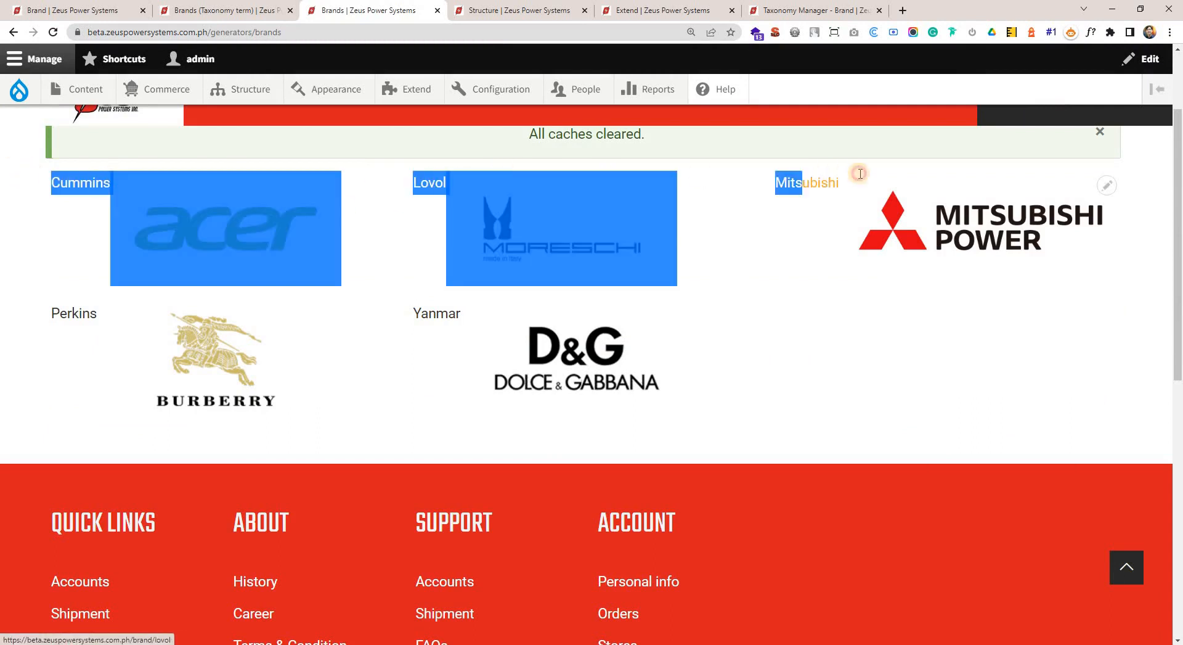
left_click_drag(26, 312, 538, 327)
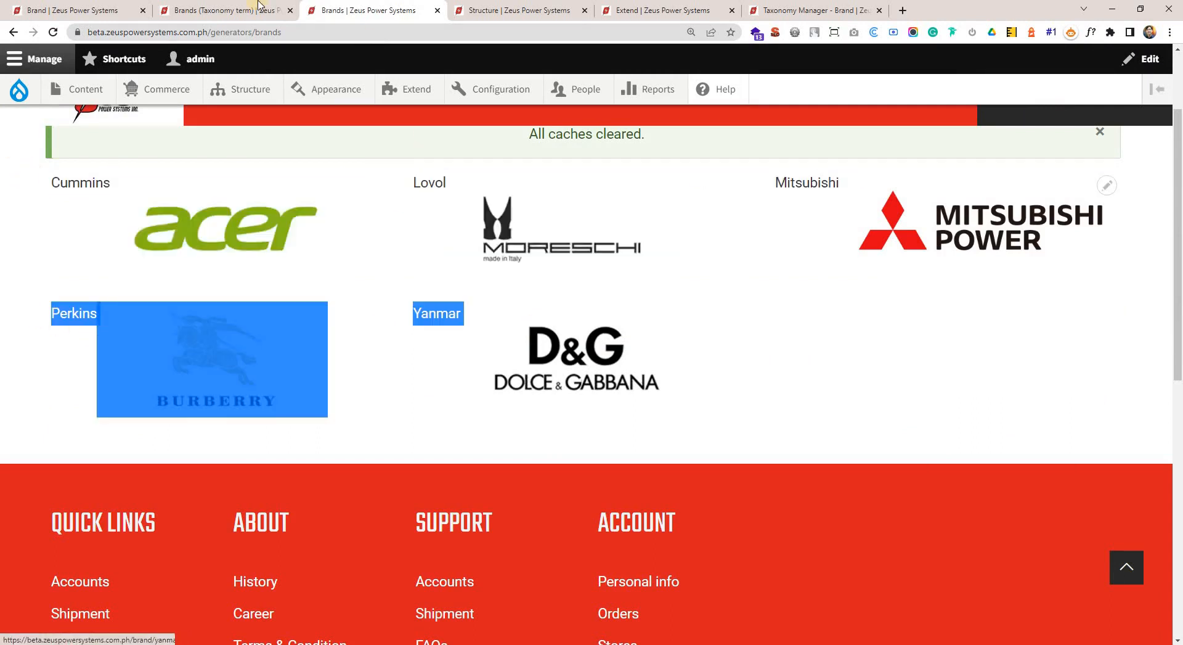
Compare the Name and Image fields in the Brands view editor with their placement on the published page.
left_click(258, 5)
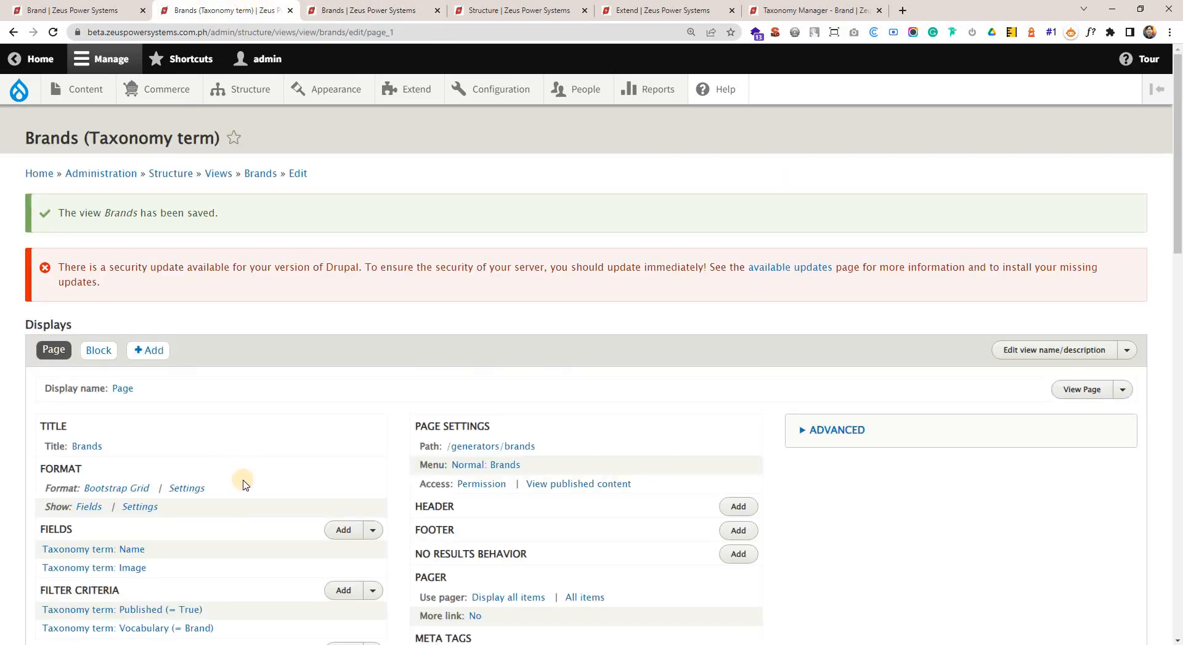
scroll(244, 485, "down", 2)
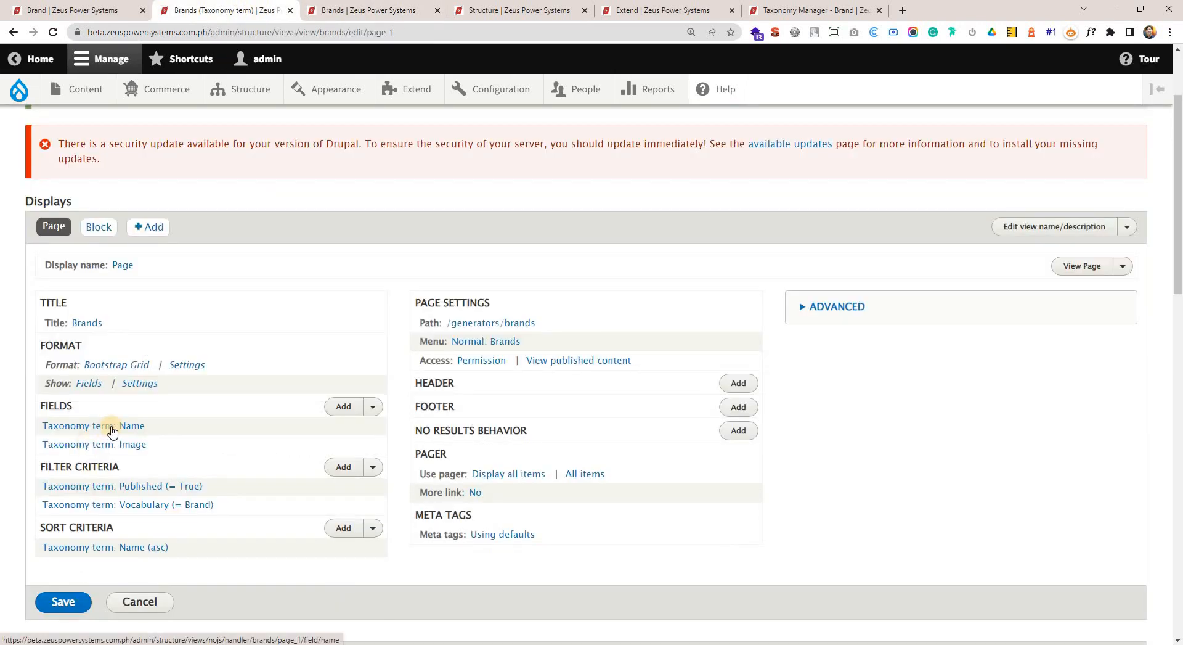
left_click(321, 10)
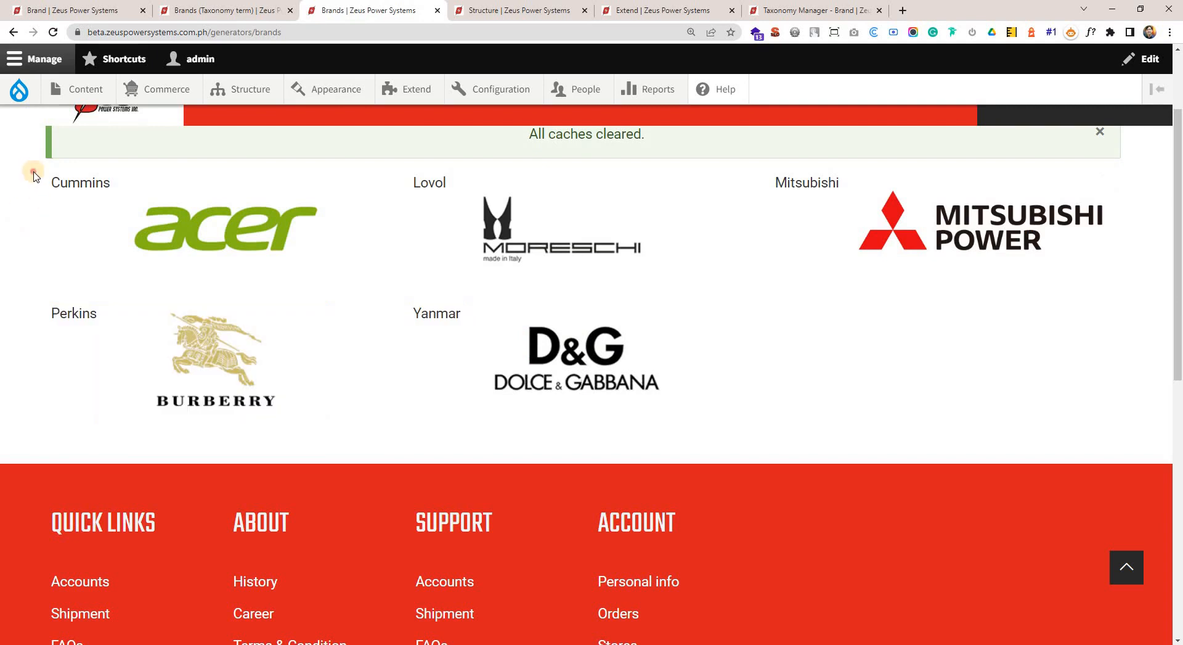
left_click_drag(34, 176, 106, 185)
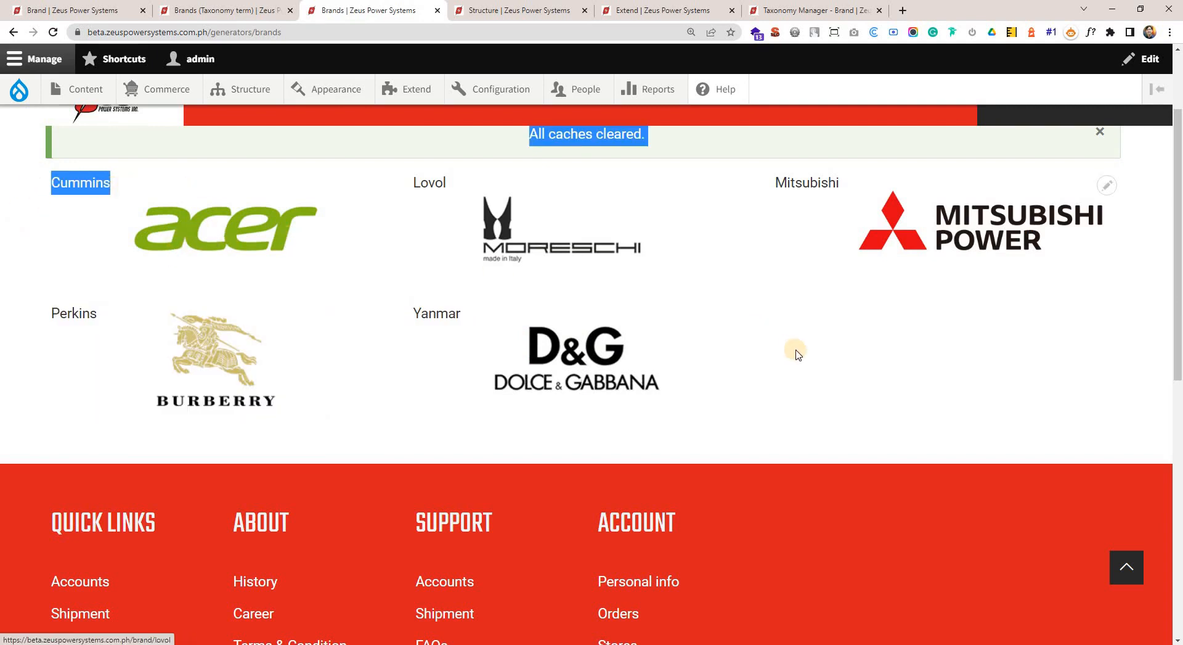
Copy the published Brands page address and open it in the Brave browser window.
scroll(793, 346, "up", 3)
left_click(339, 32)
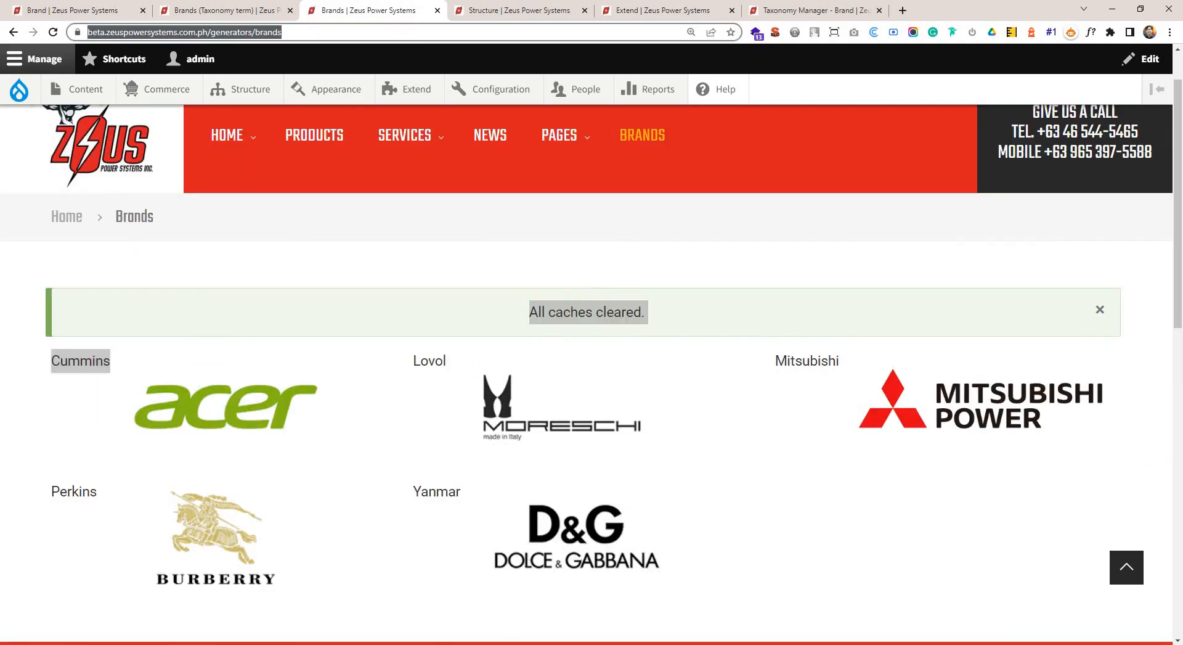
key("ctrl+c")
key("alt+Tab")
left_click(357, 27)
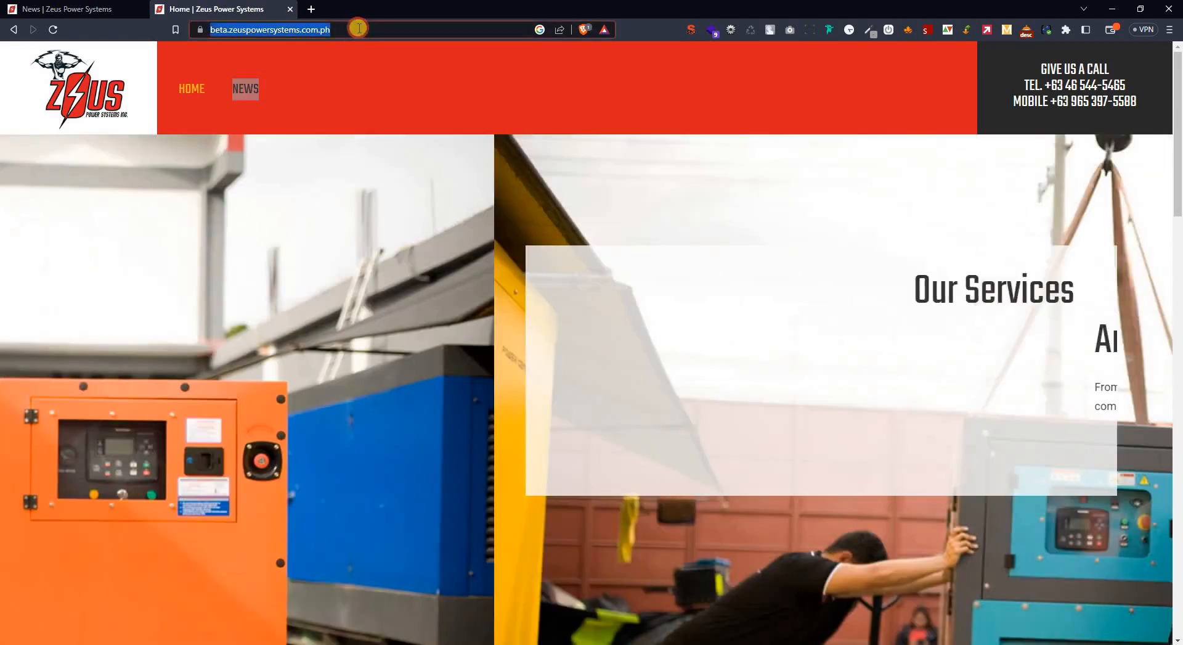
key("ctrl+v")
key("Return")
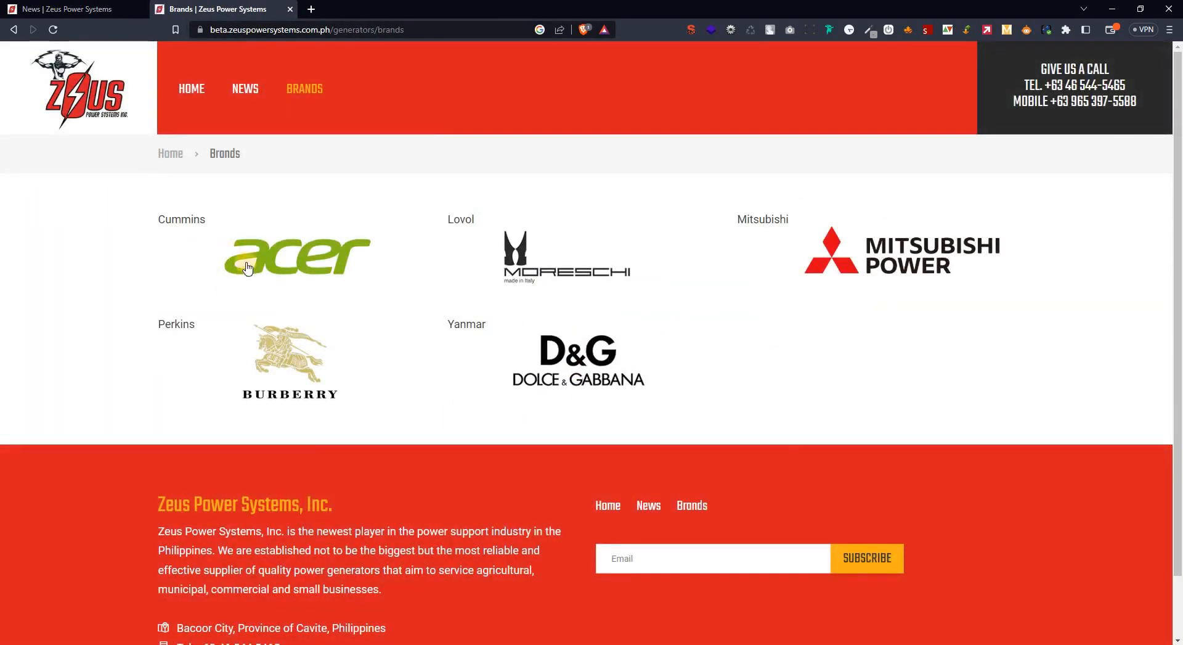
Return to the Brands view editor and review the Name and Image fields and the Name sort criterion.
key("alt+Tab")
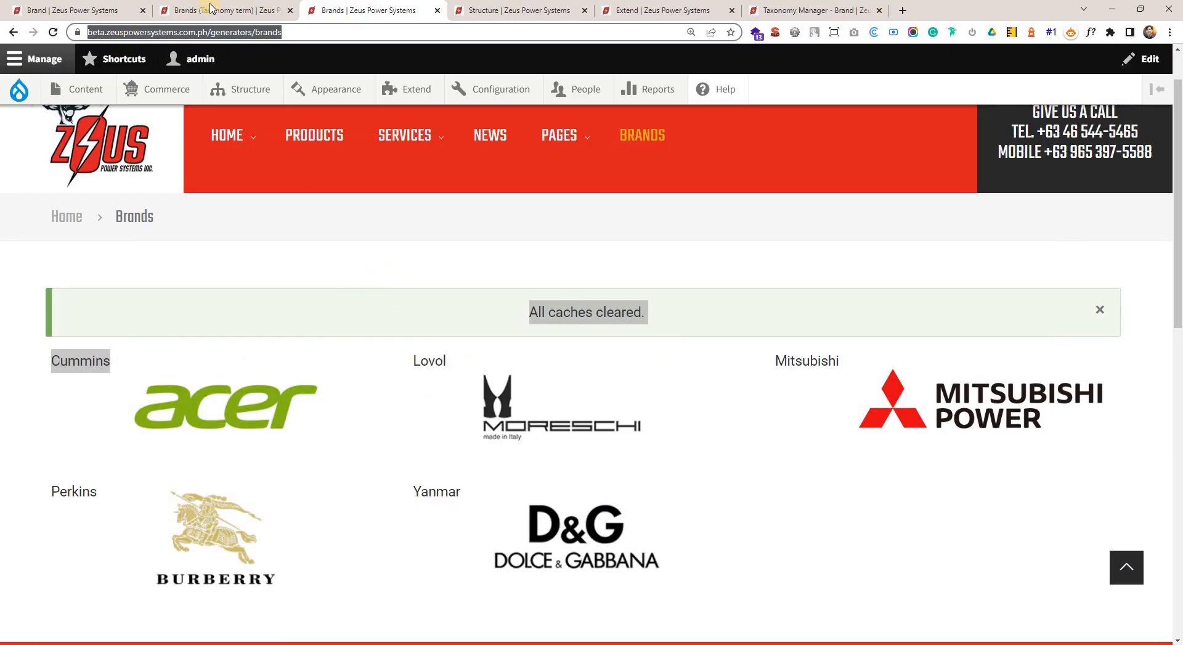
left_click(210, 9)
left_click(99, 426)
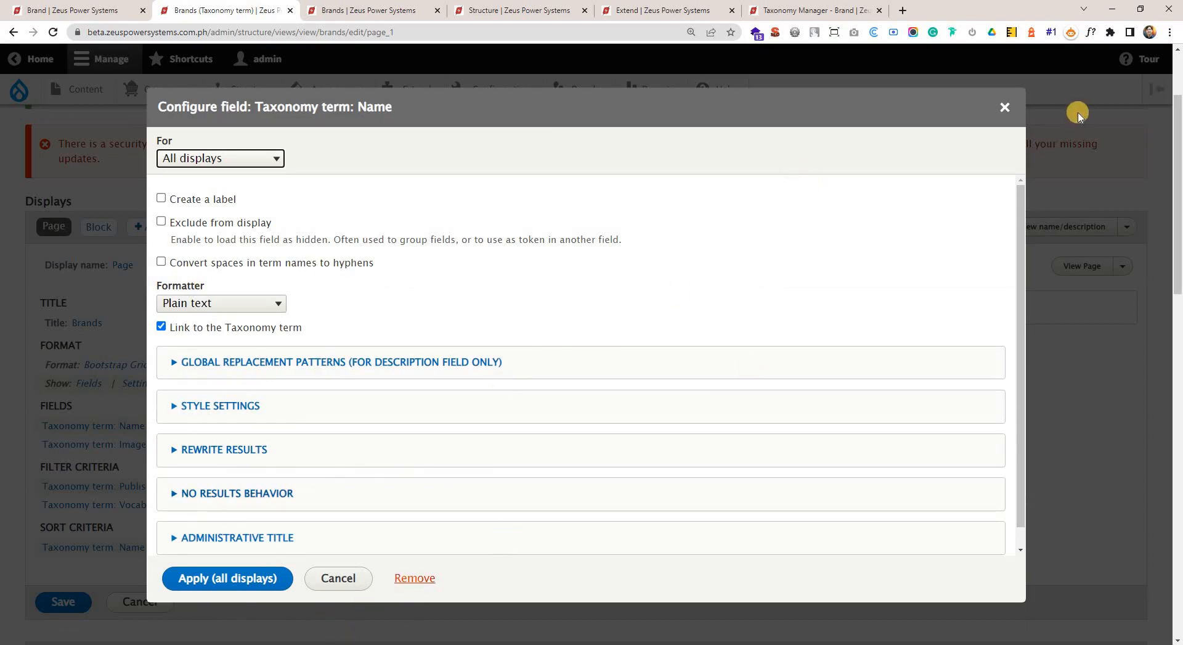
left_click(1005, 107)
left_click_drag(42, 433, 156, 422)
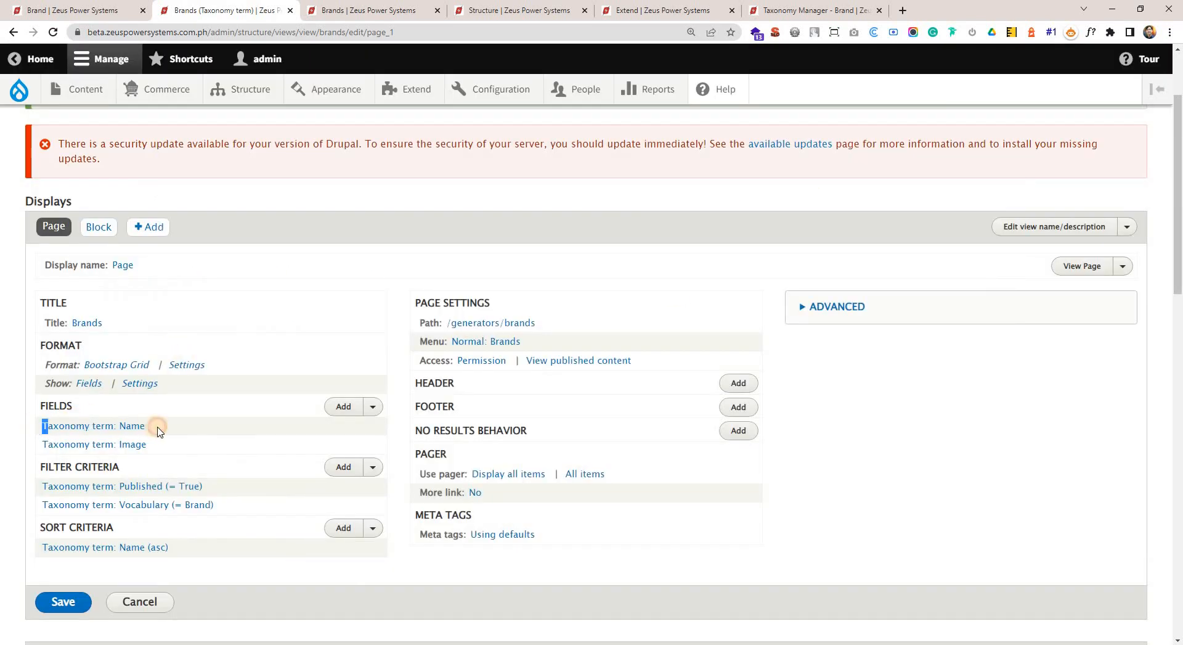
scroll(55, 496, "down", 1)
left_click_drag(38, 484, 191, 485)
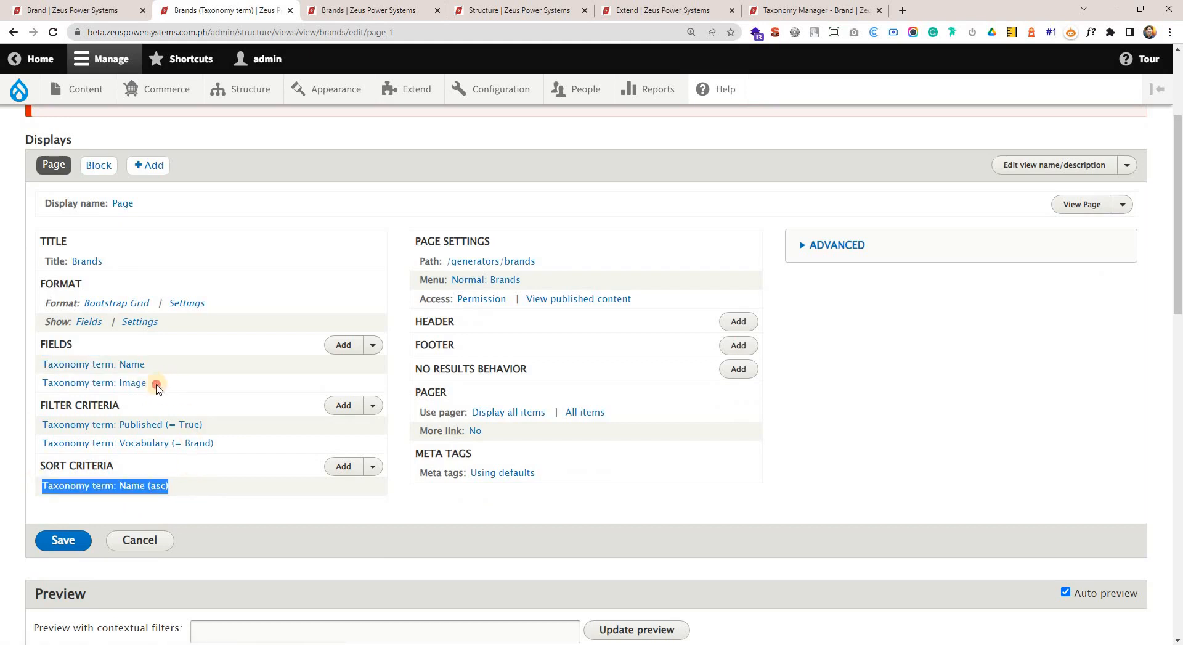
left_click_drag(156, 387, 85, 383)
left_click_drag(154, 364, 44, 360)
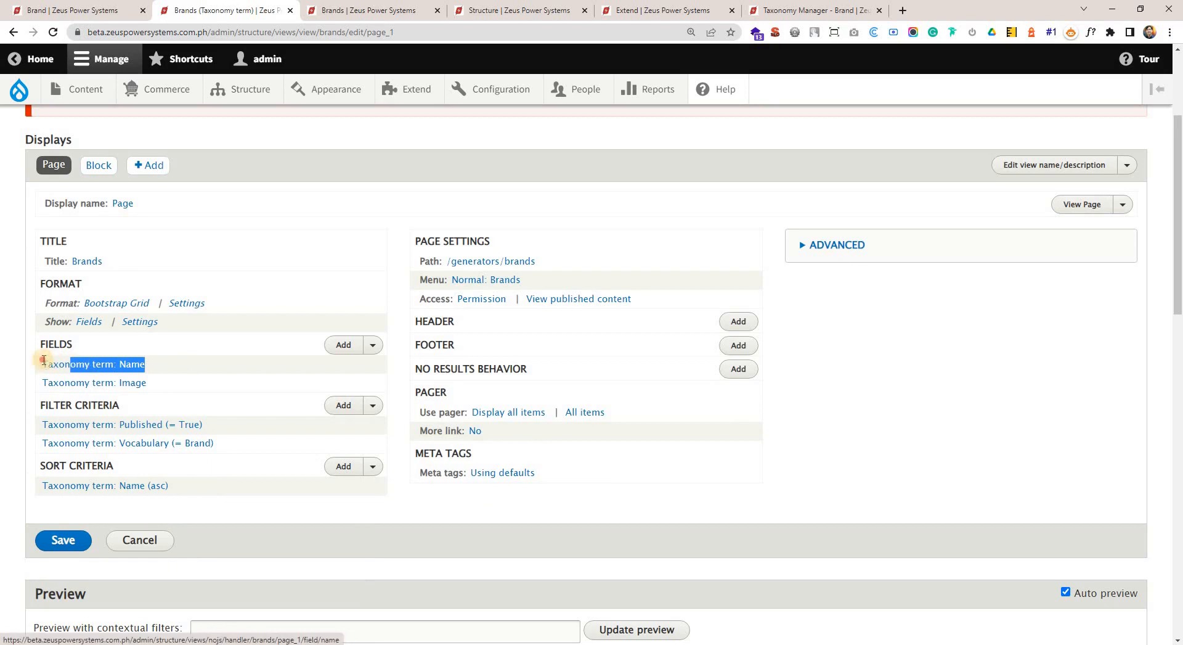
Exclude the taxonomy term Name field from display and apply it to all displays.
left_click(86, 366)
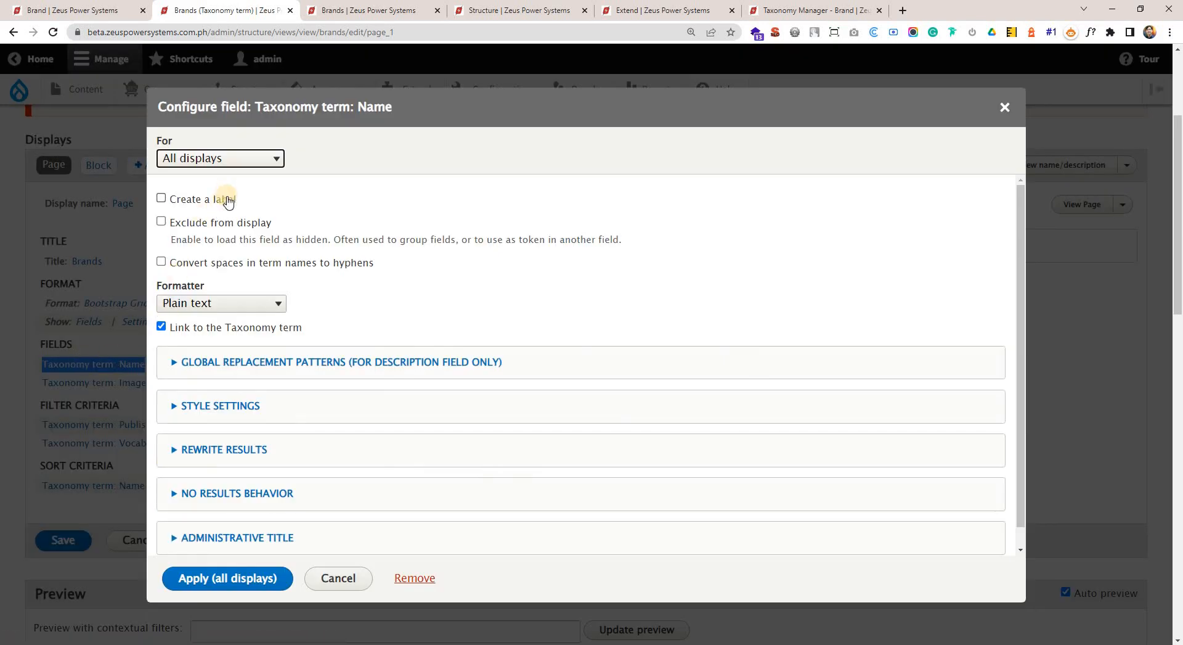
left_click(162, 222)
left_click_drag(304, 233, 166, 232)
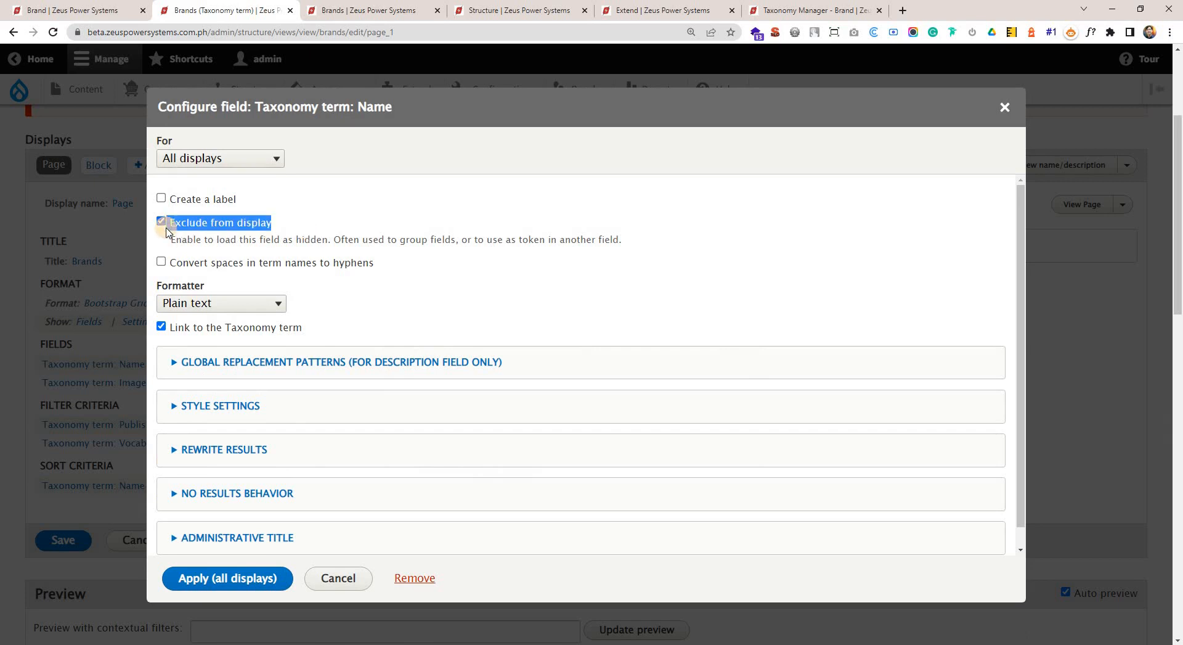
left_click(257, 588)
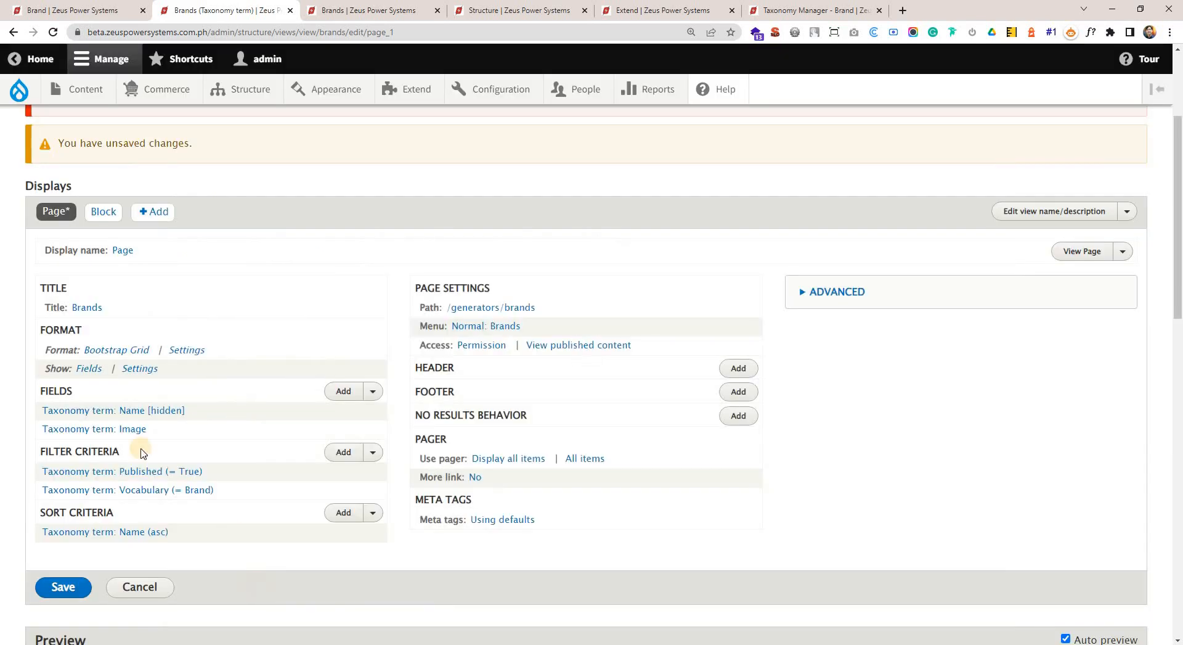
Reopen the Name field's configuration and apply it to This page (override) only.
left_click(128, 410)
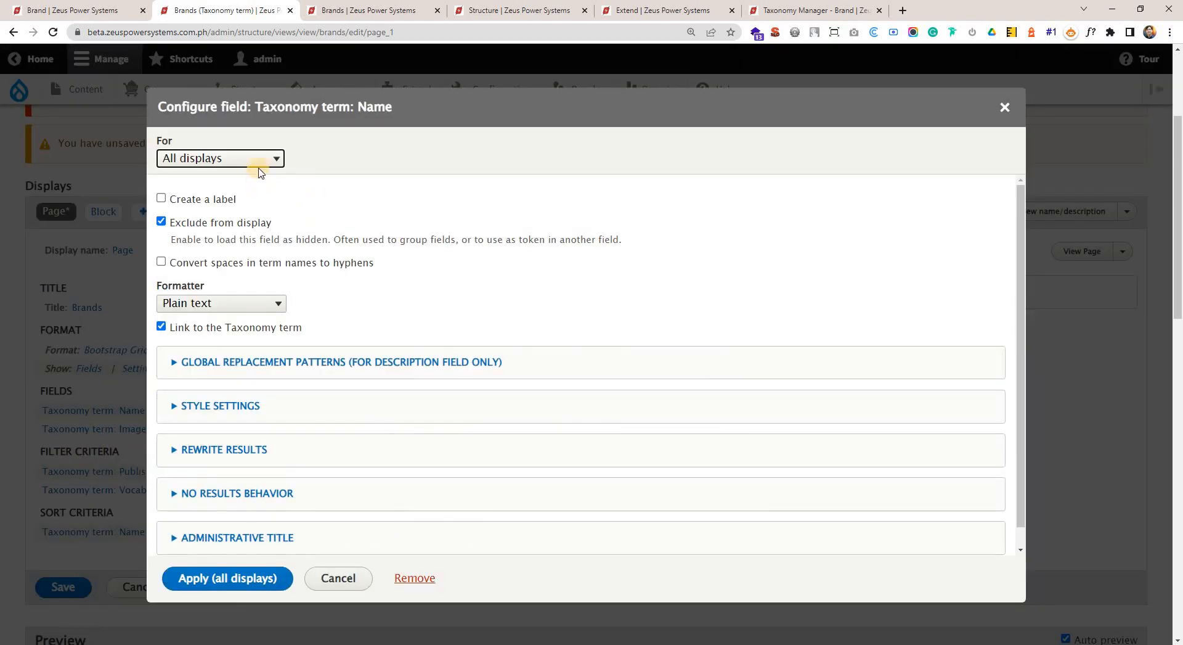
left_click(264, 159)
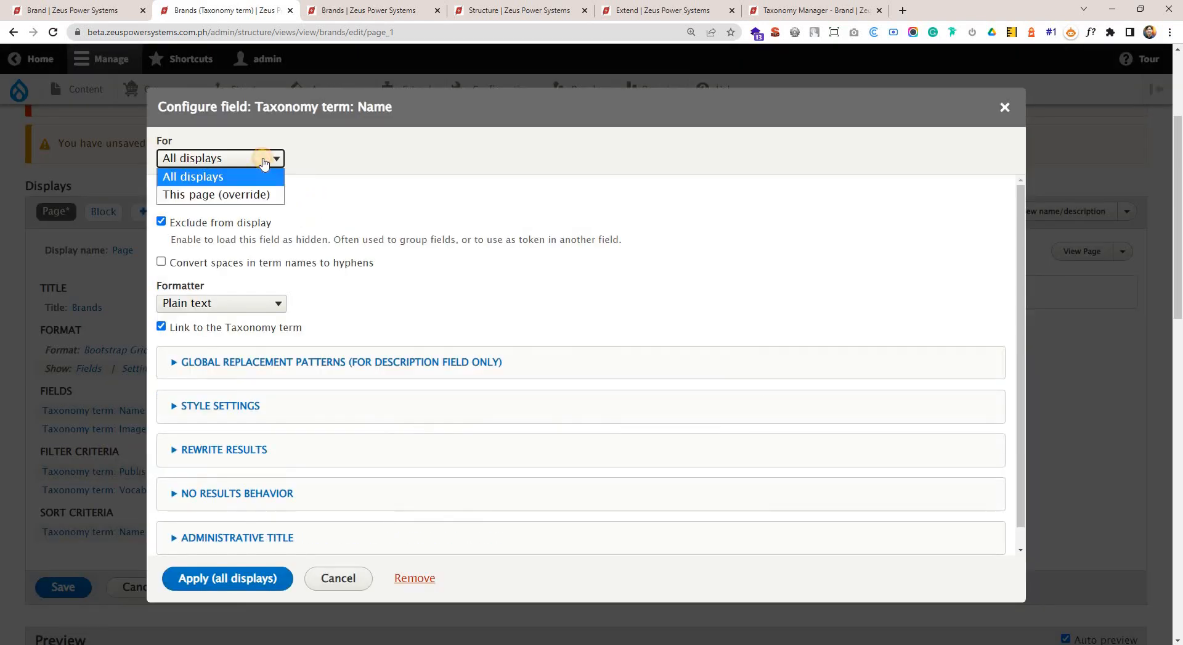
left_click(225, 196)
left_click(272, 159)
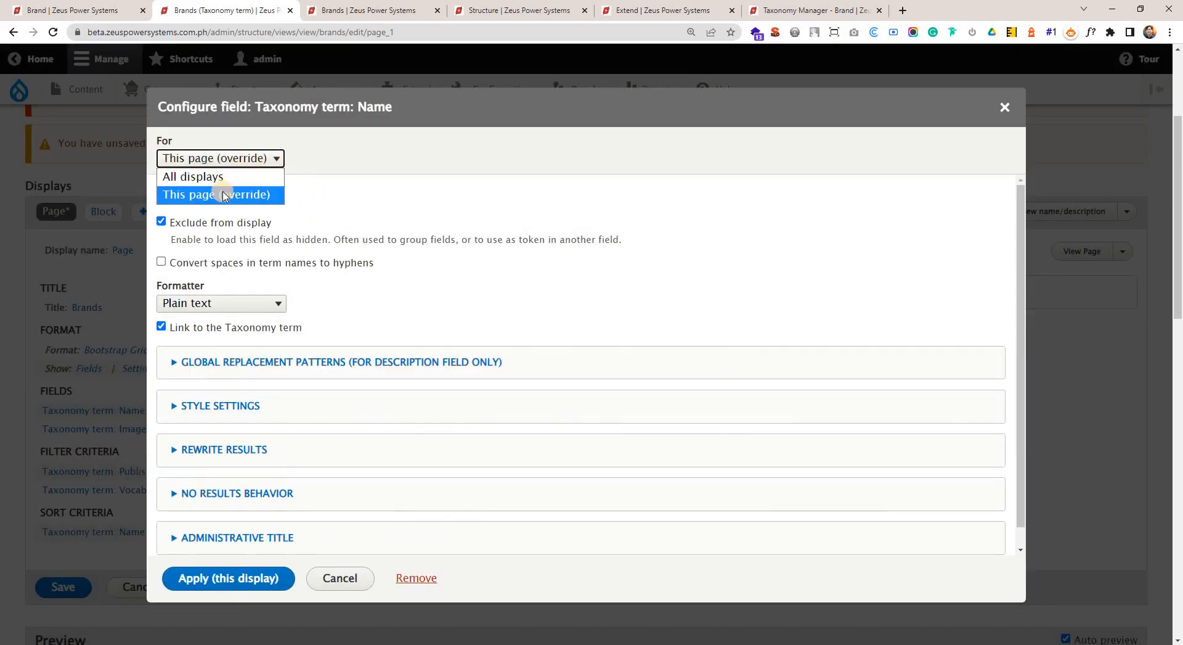
left_click(224, 196)
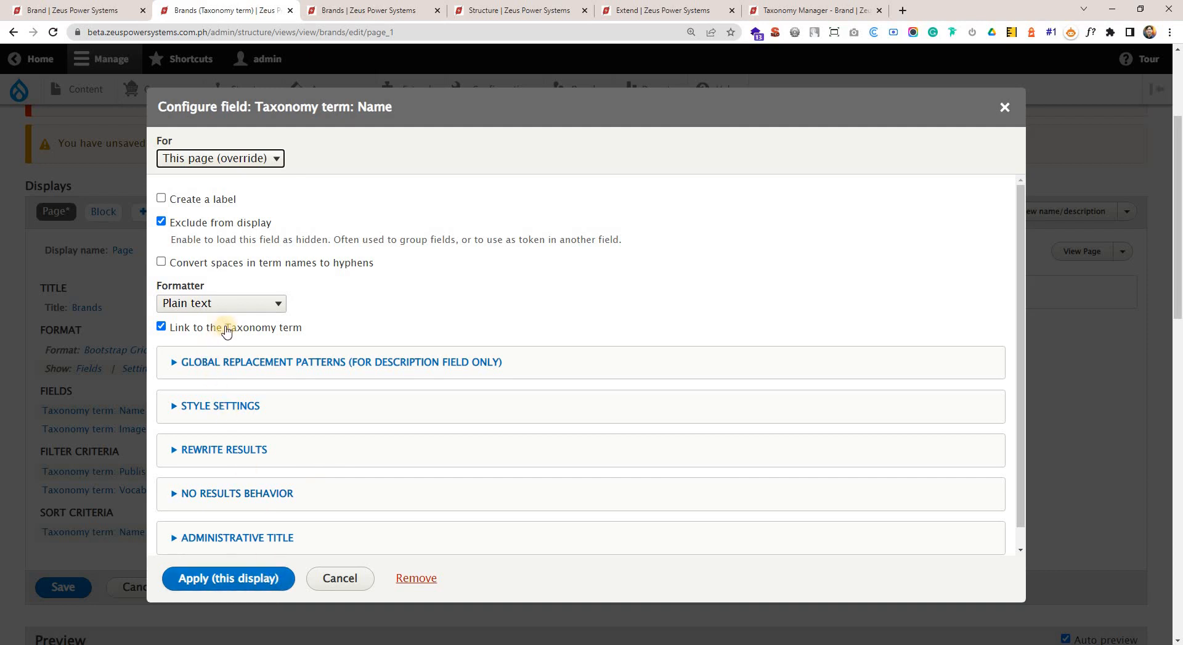
left_click(253, 577)
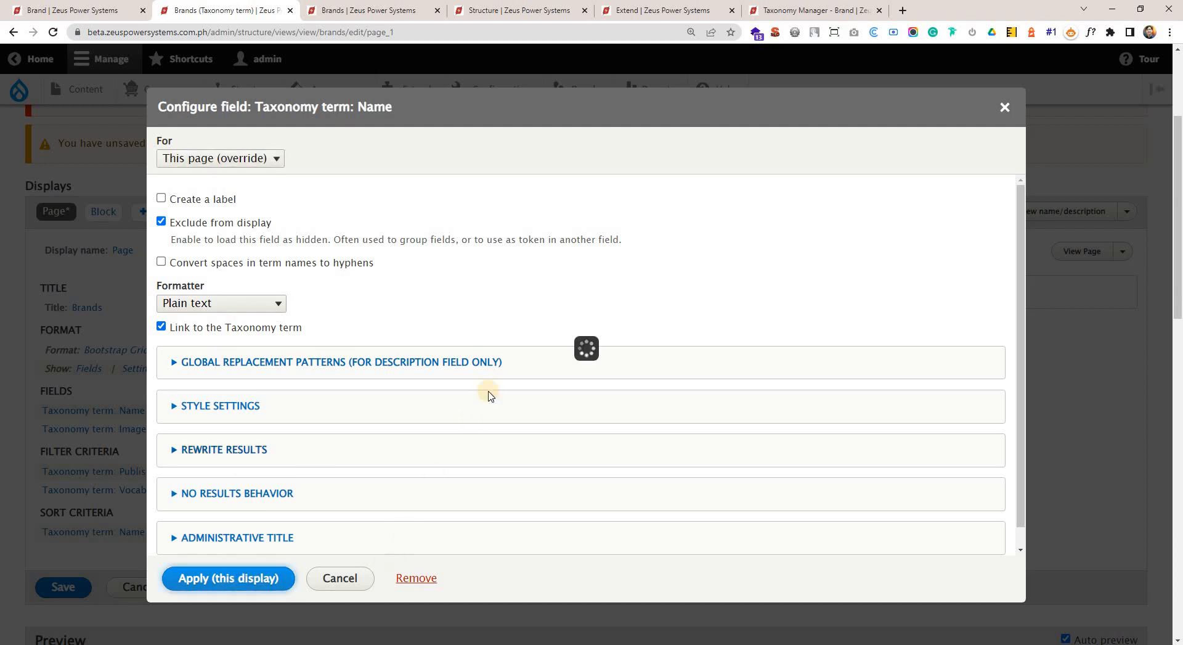
Check the logos in the preview, save the Brands view, and reload the published page in Brave.
scroll(366, 504, "down", 6)
scroll(296, 493, "down", 2)
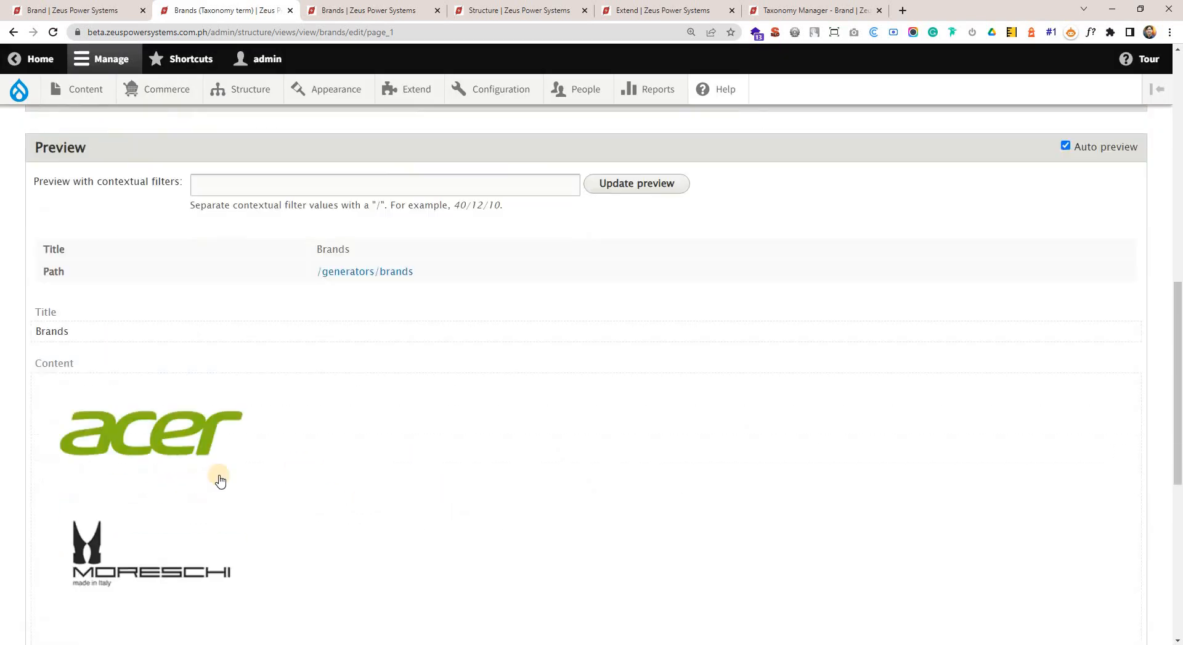
scroll(185, 370, "up", 3)
left_click(63, 279)
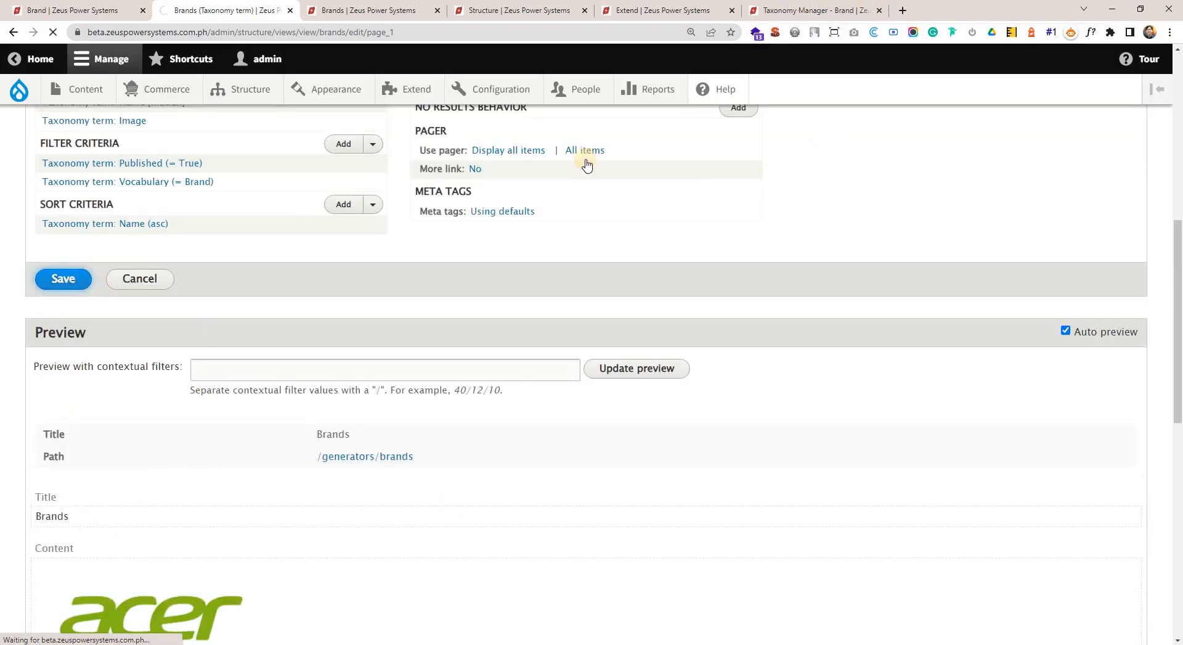
key("alt+Tab")
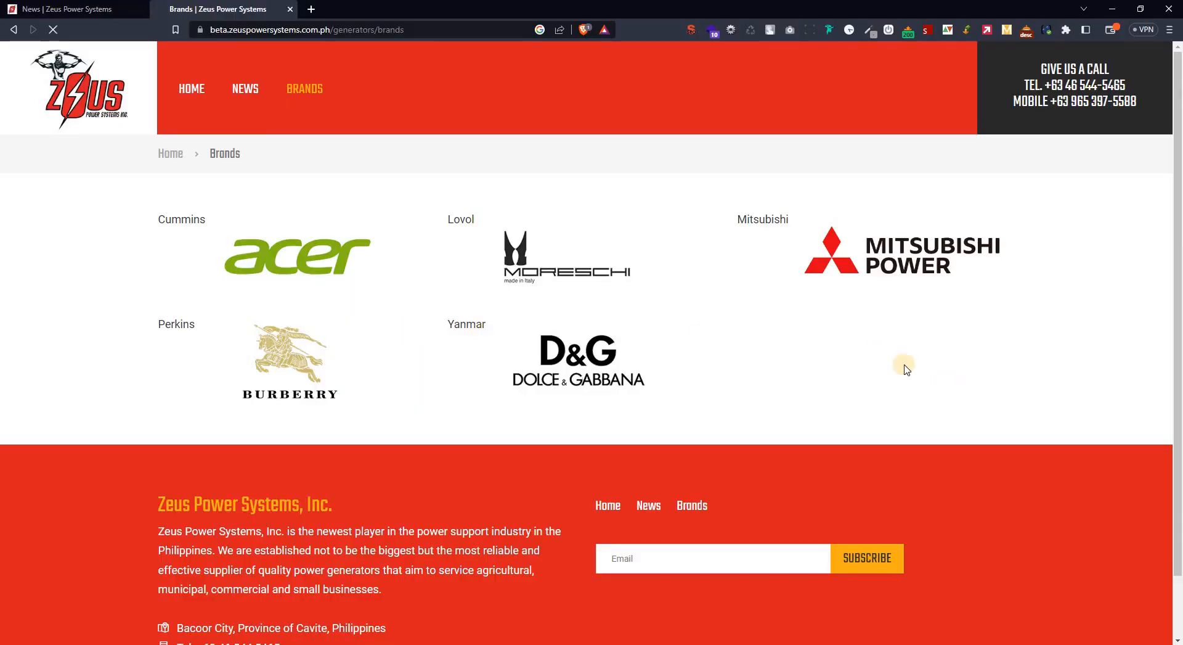
key("F5")
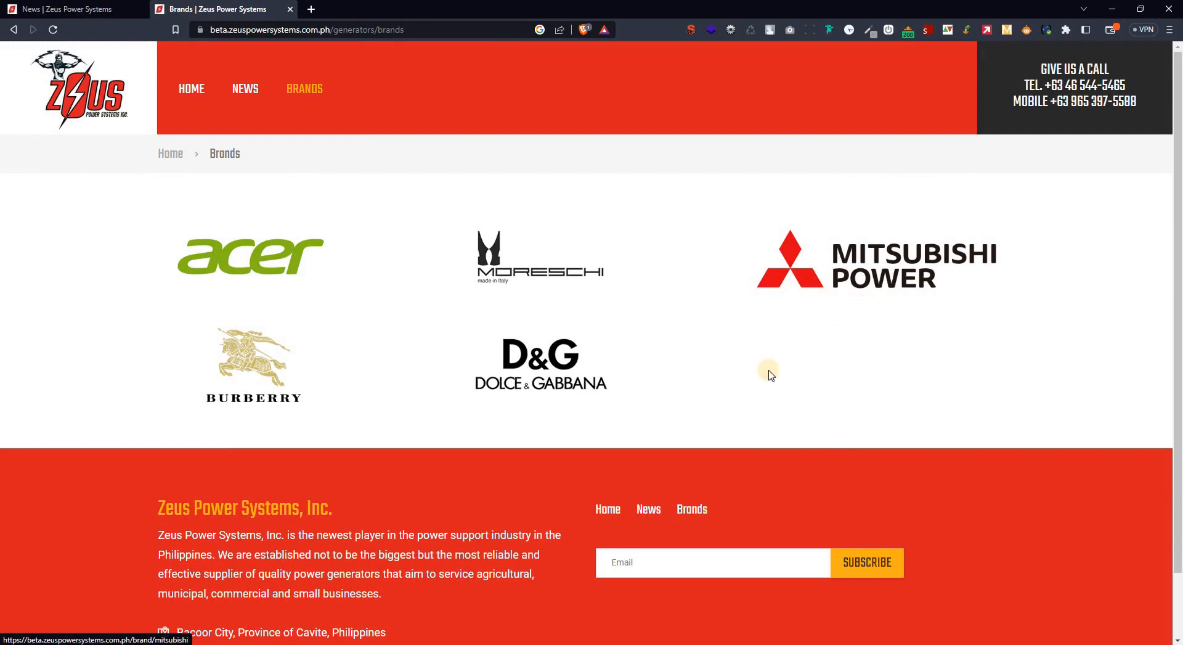
Open the developer tools and inspect the brand grid's row wrapper and its first column item.
right_click(815, 342)
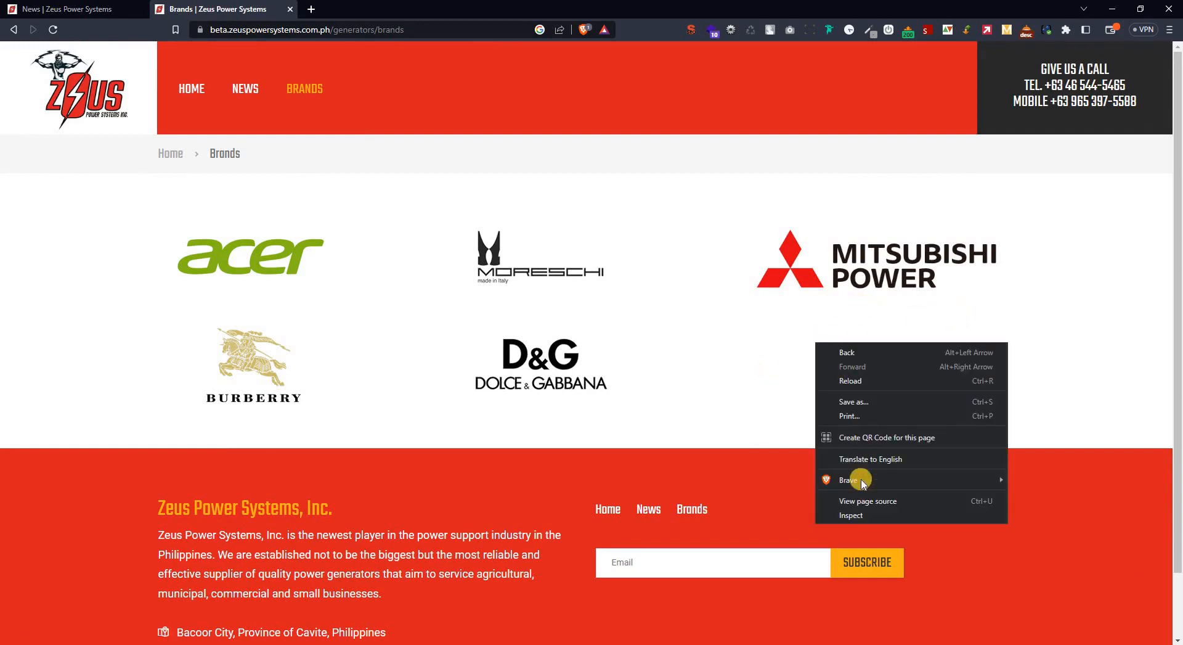
left_click(743, 302)
key("F12")
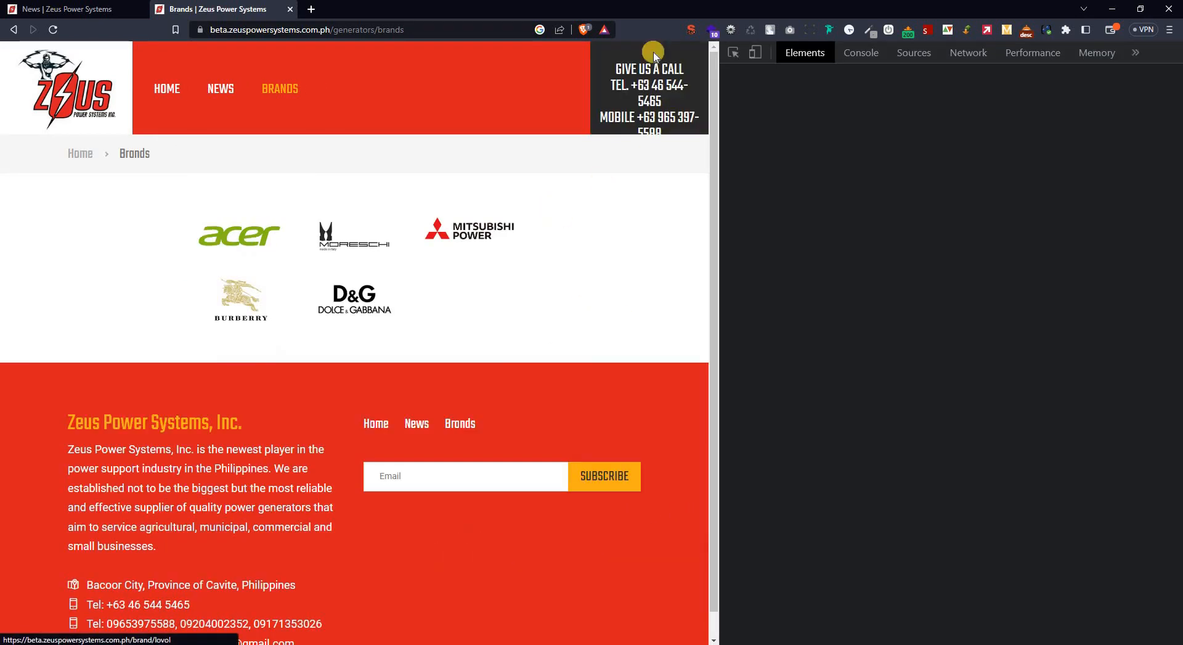
left_click(734, 53)
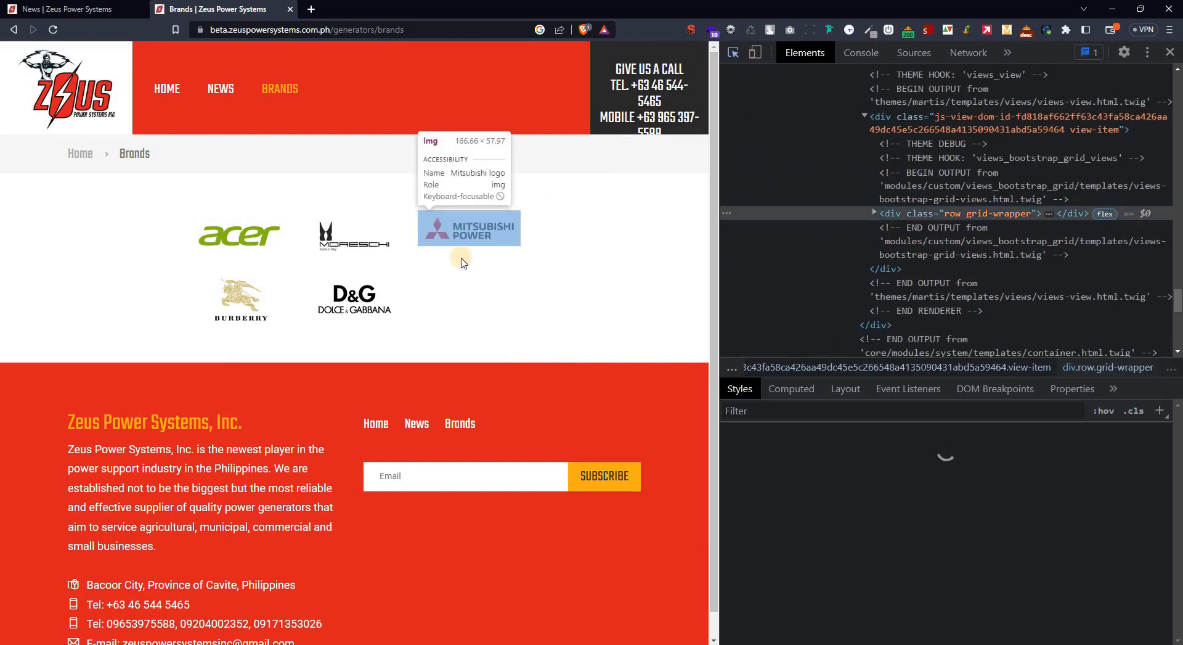
left_click(469, 289)
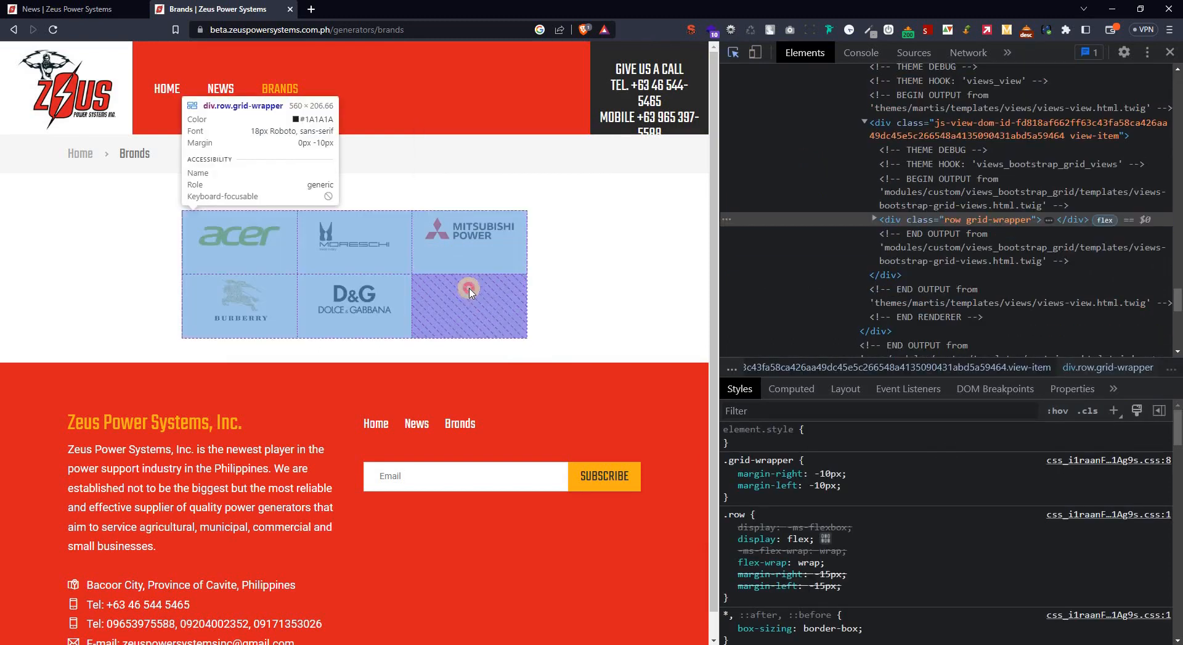
left_click(874, 220)
left_click(1036, 237)
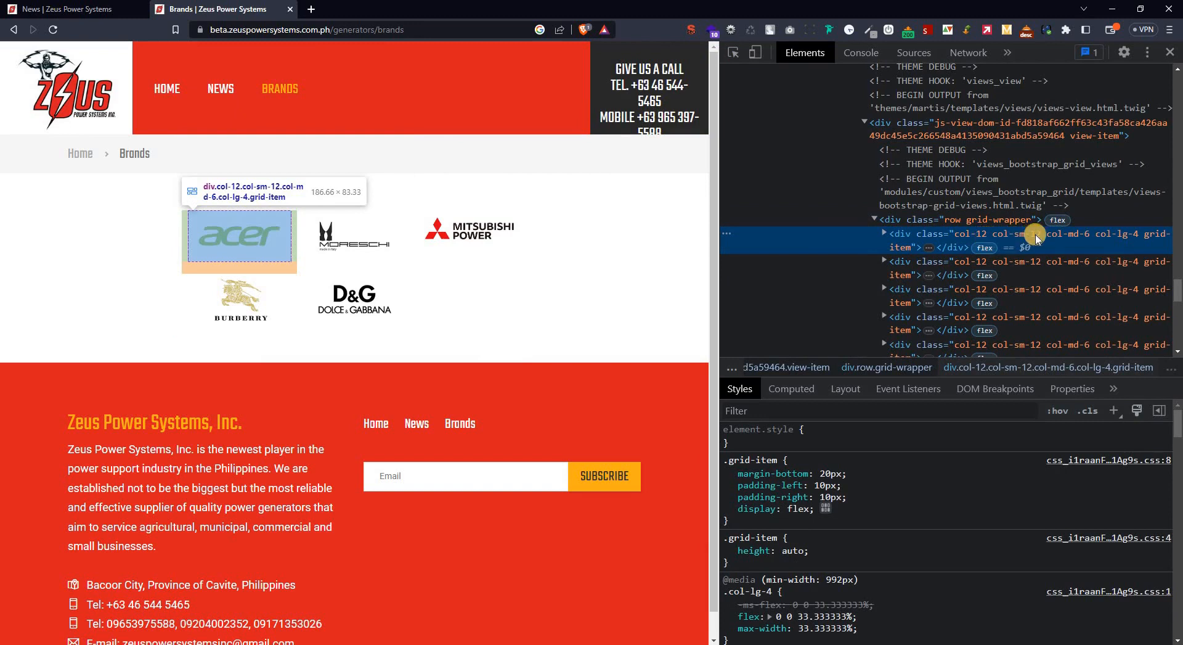
Examine the col-md-6 and col-lg-4 classes on the first grid item.
double_click(1074, 237)
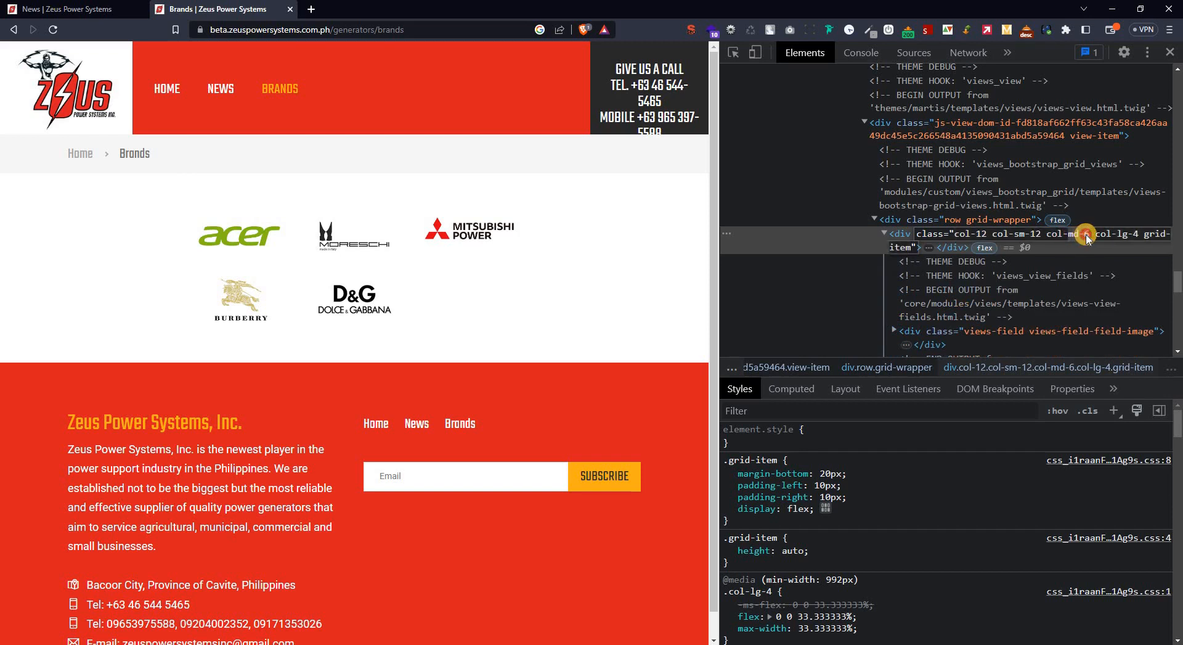
double_click(1082, 237)
left_click(1118, 237)
left_click(1132, 238)
Inspect the grid's row wrapper again and examine the col-sm-12 class on its first item.
key("ctrl+shift+c")
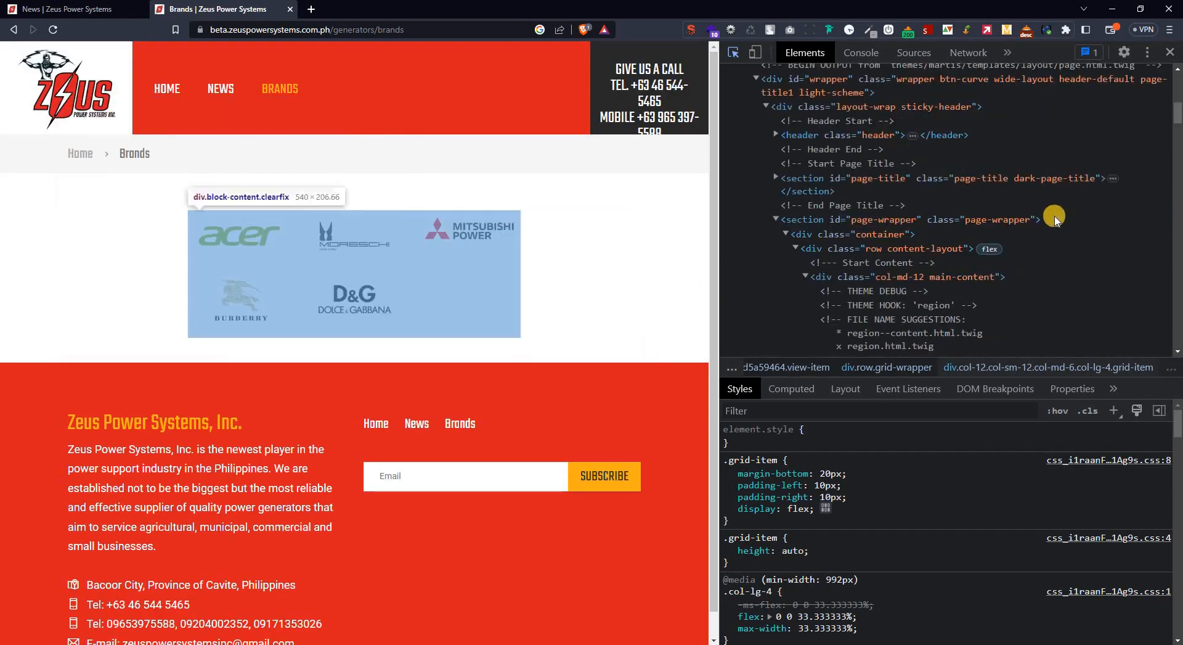
scroll(908, 203, "up", 5)
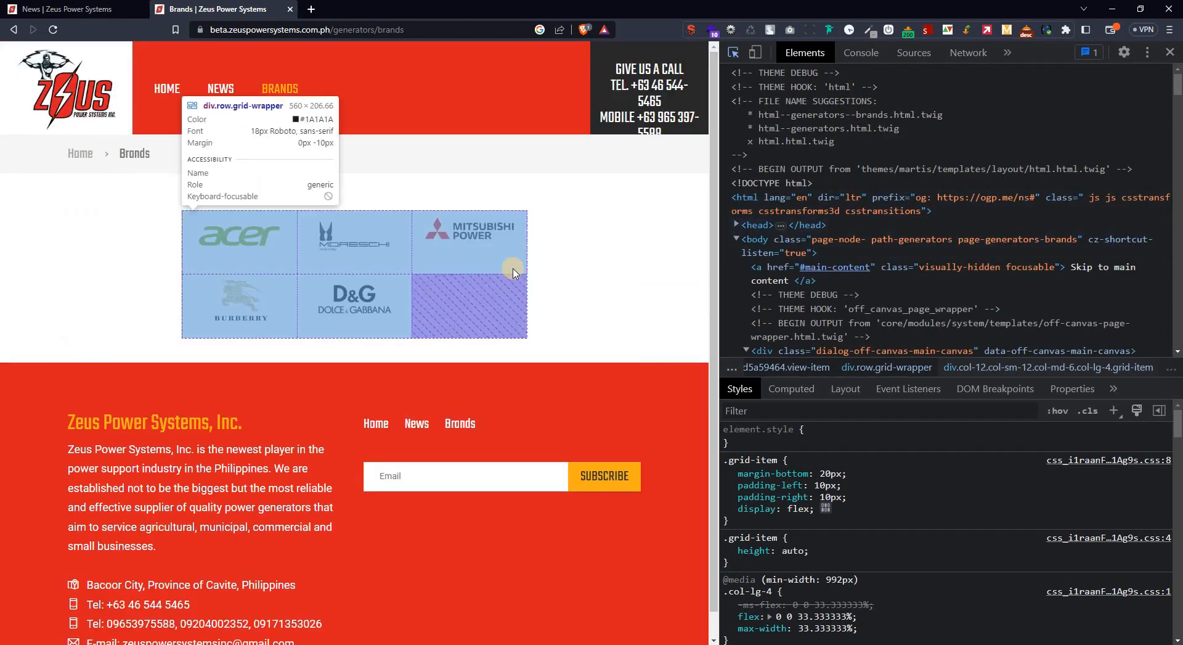
left_click(513, 273)
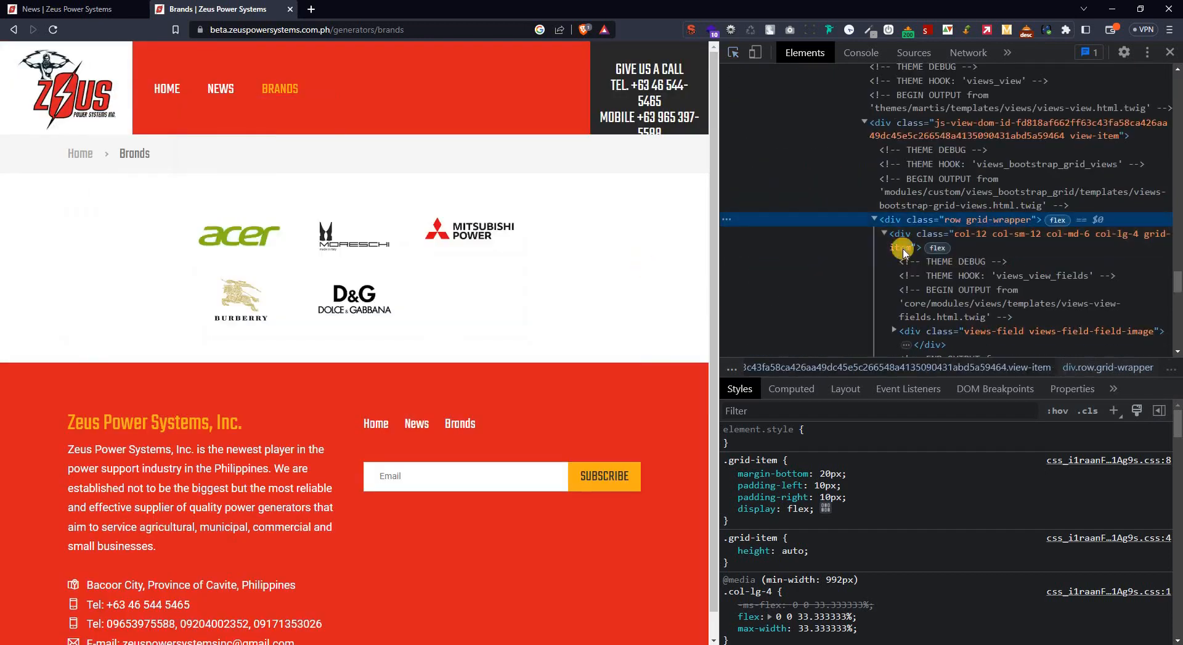
left_click(991, 239)
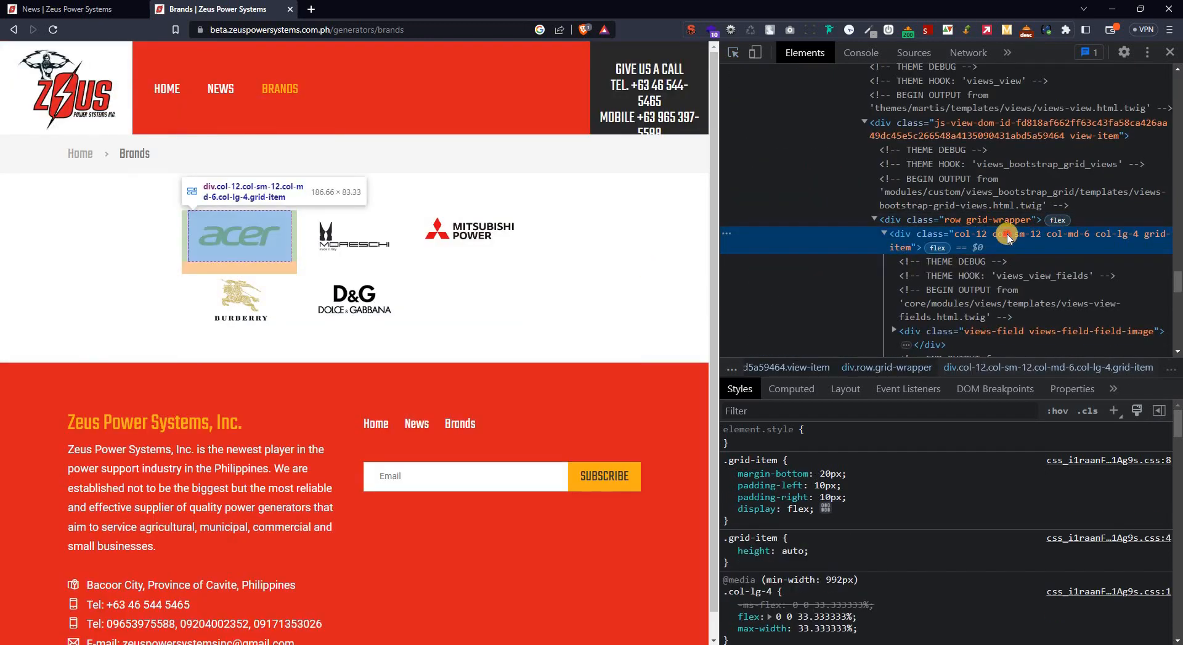
double_click(1023, 237)
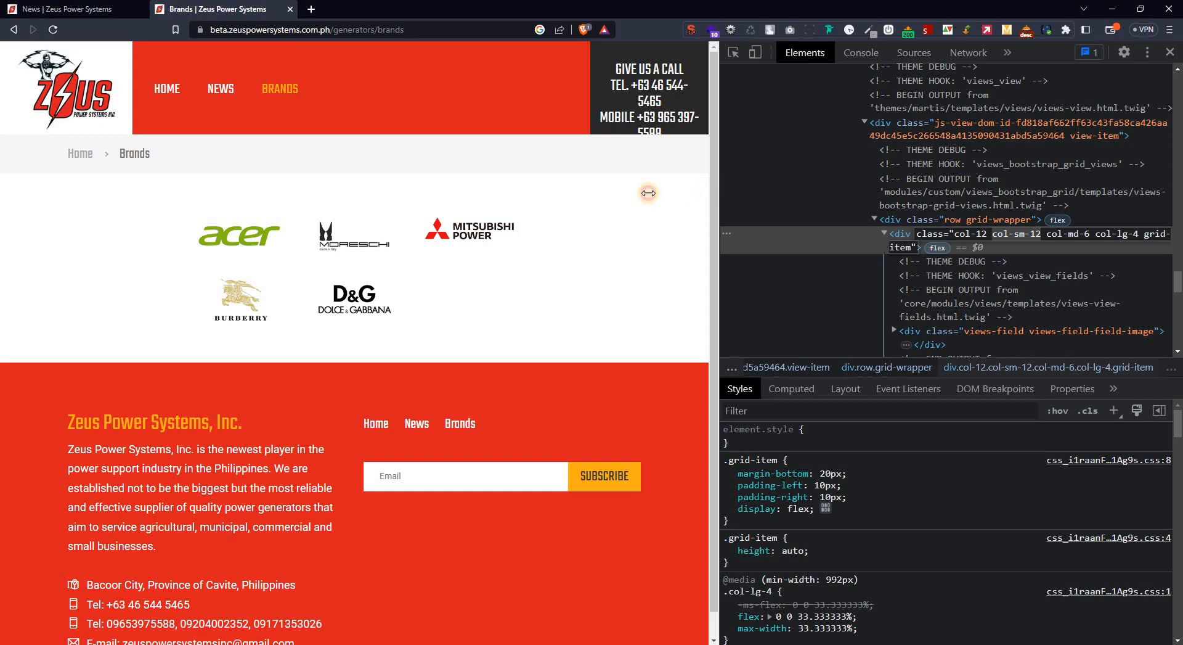
Narrow and widen the page area beside the developer tools to check the brand grid's responsive columns.
left_click_drag(648, 193, 422, 228)
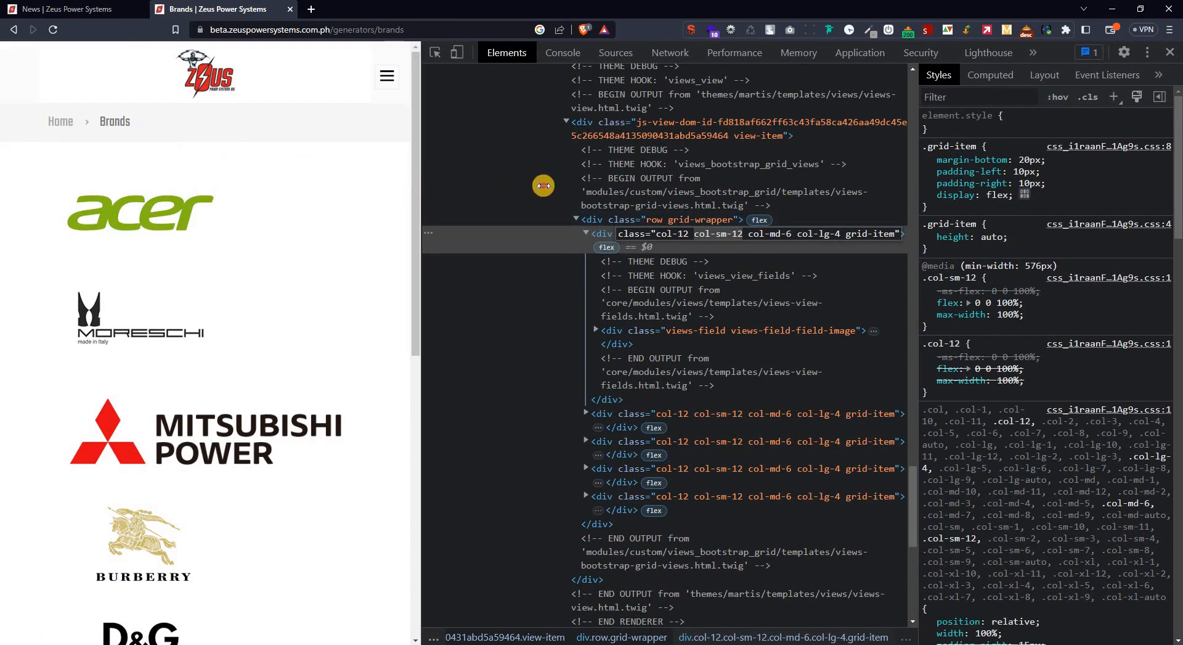
left_click_drag(543, 186, 731, 216)
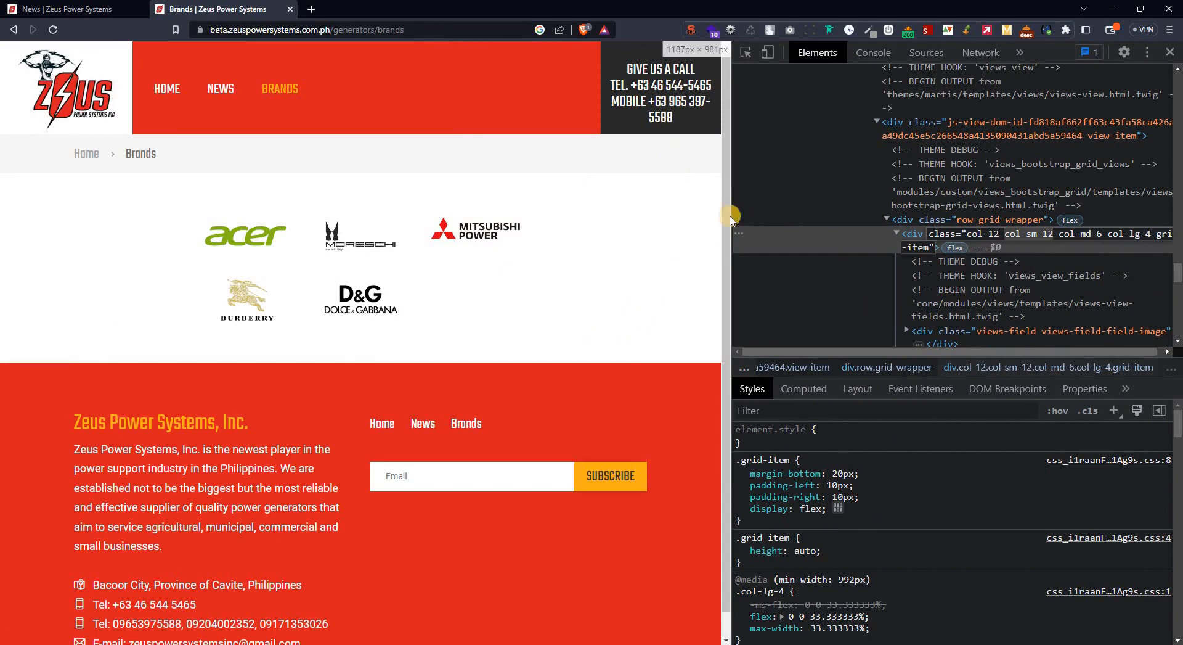
left_click_drag(732, 211, 872, 208)
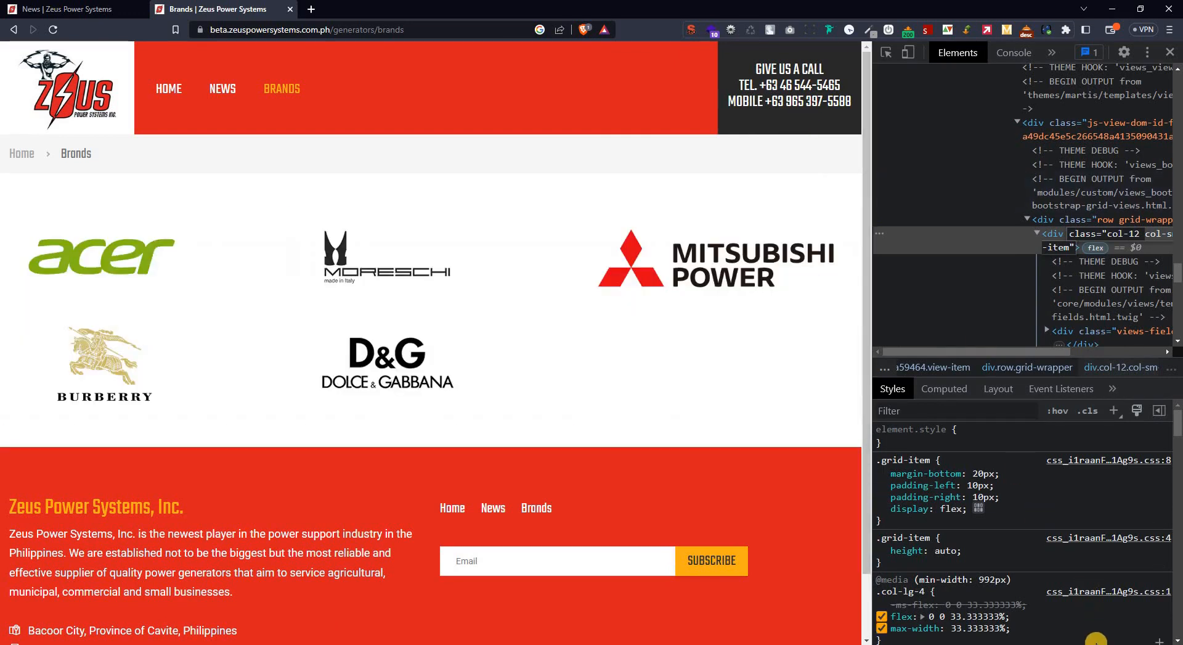
left_click(1074, 644)
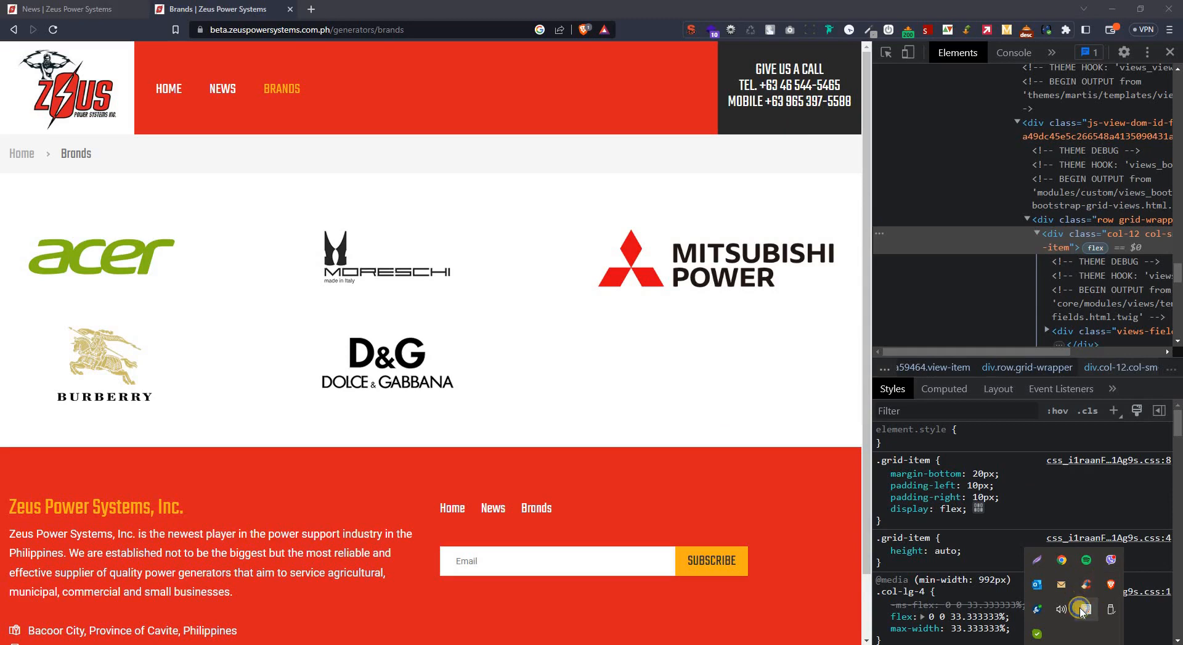